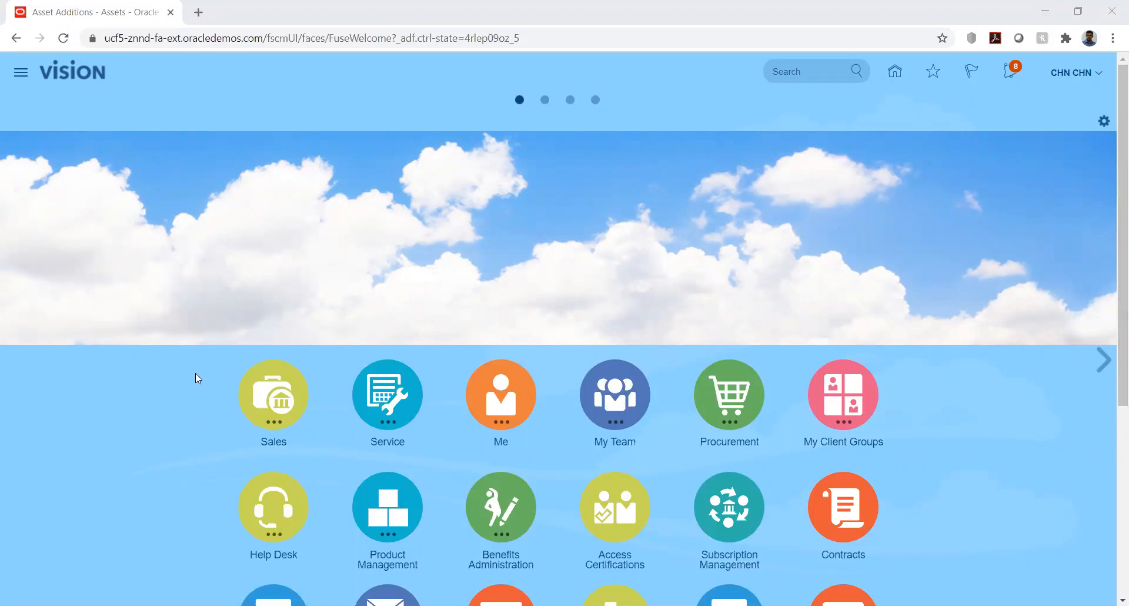
Open the Assets work area under Fixed Assets and start the Add Asset transaction
{"action": "scroll", "coordinate": [195, 373], "scroll_direction": "down", "scroll_amount": 5}
{"action": "scroll", "coordinate": [195, 379], "scroll_direction": "down", "scroll_amount": 1}
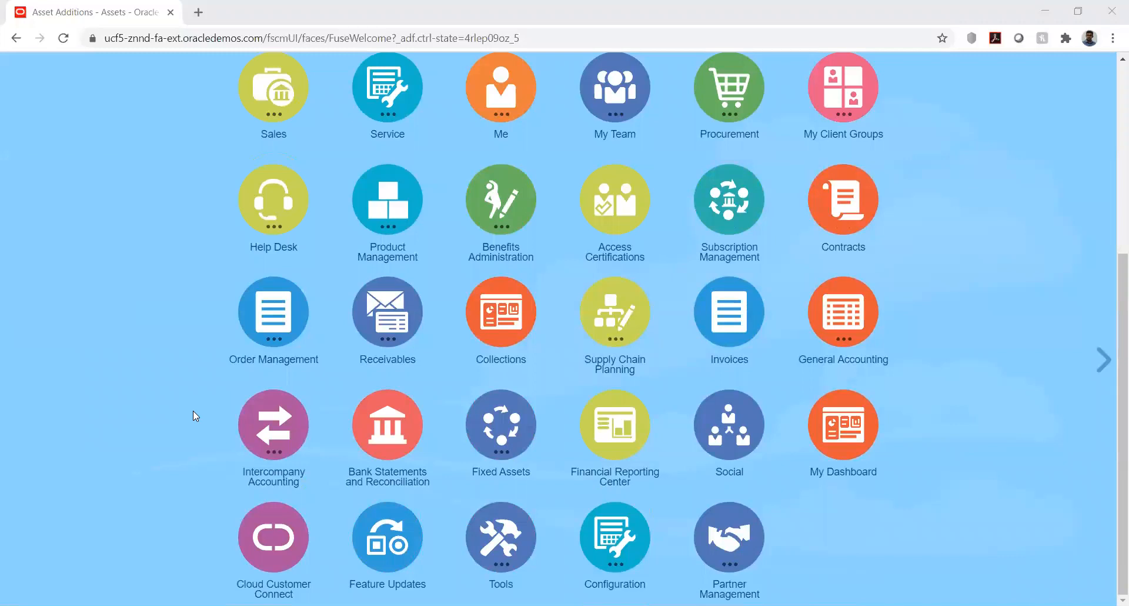
{"action": "left_click", "coordinate": [503, 418]}
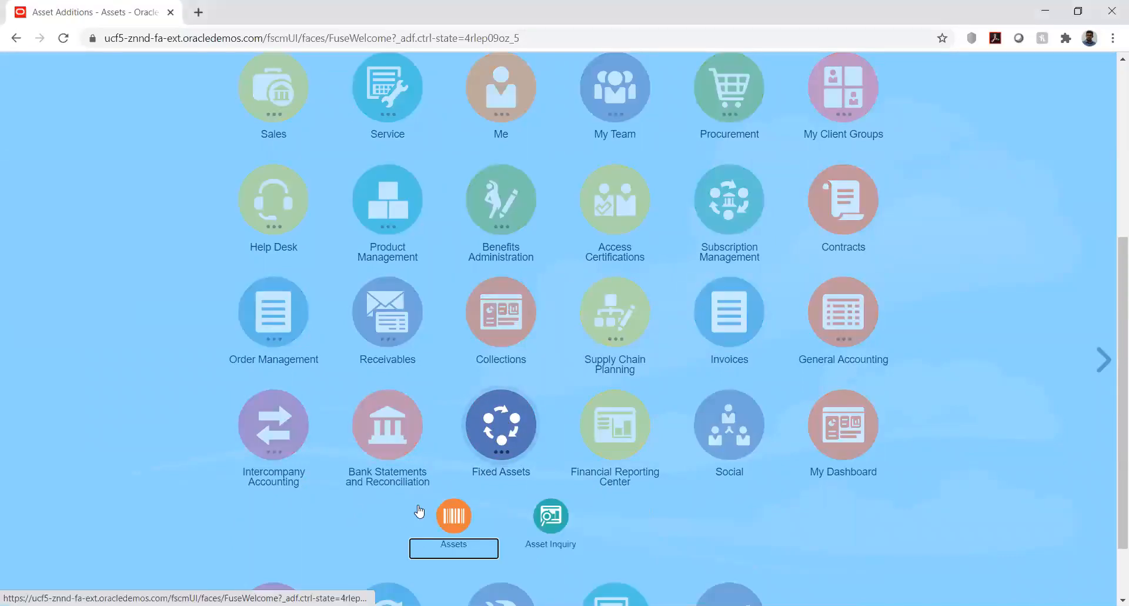
{"action": "left_click", "coordinate": [452, 529]}
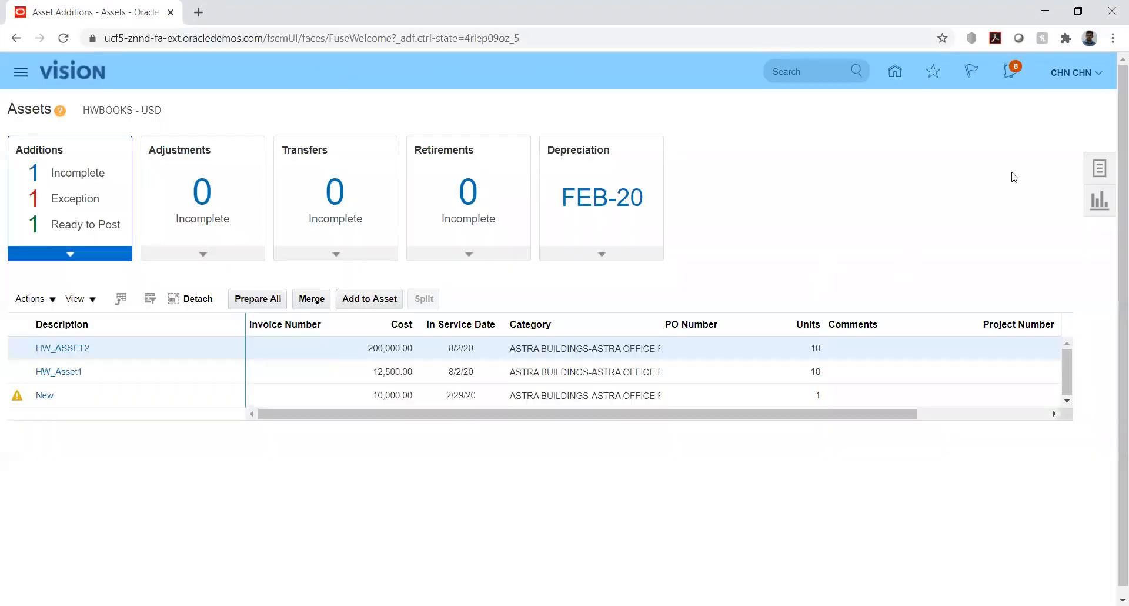
{"action": "left_click", "coordinate": [1102, 167]}
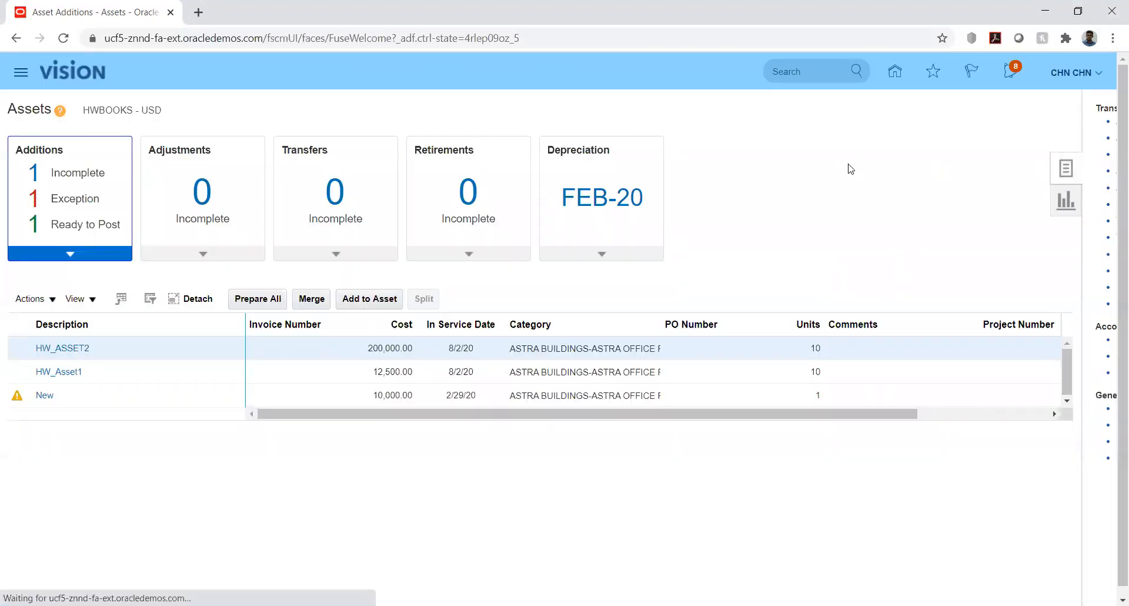
{"action": "left_click", "coordinate": [984, 122]}
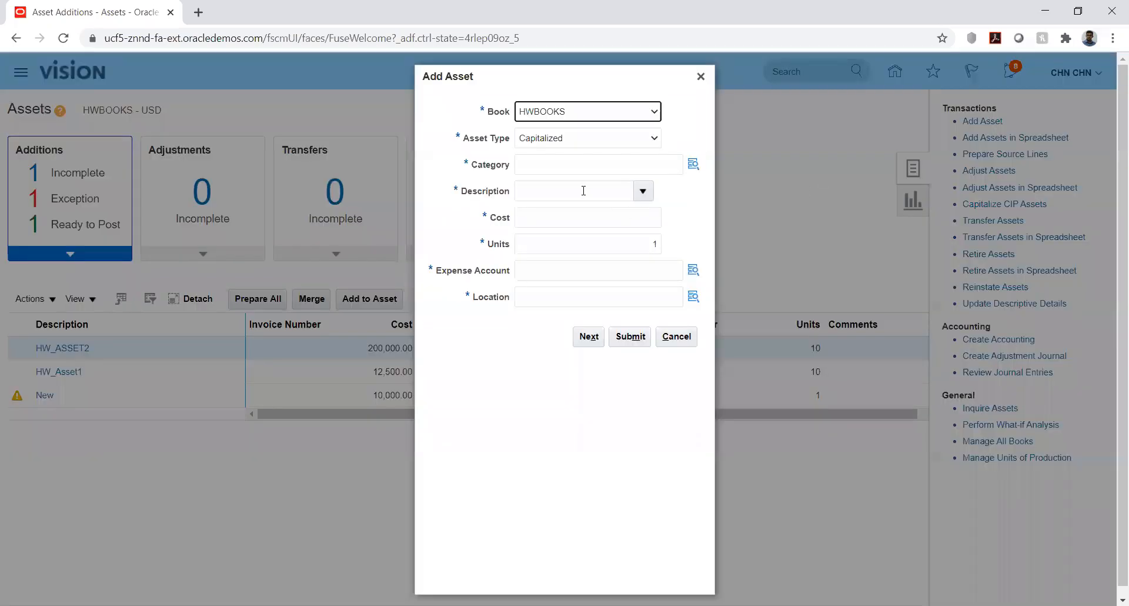
Choose the HWBOOKS book and the Capitalized asset type for the new asset
{"action": "left_click", "coordinate": [649, 113]}
{"action": "left_click", "coordinate": [650, 120]}
{"action": "left_click", "coordinate": [651, 139]}
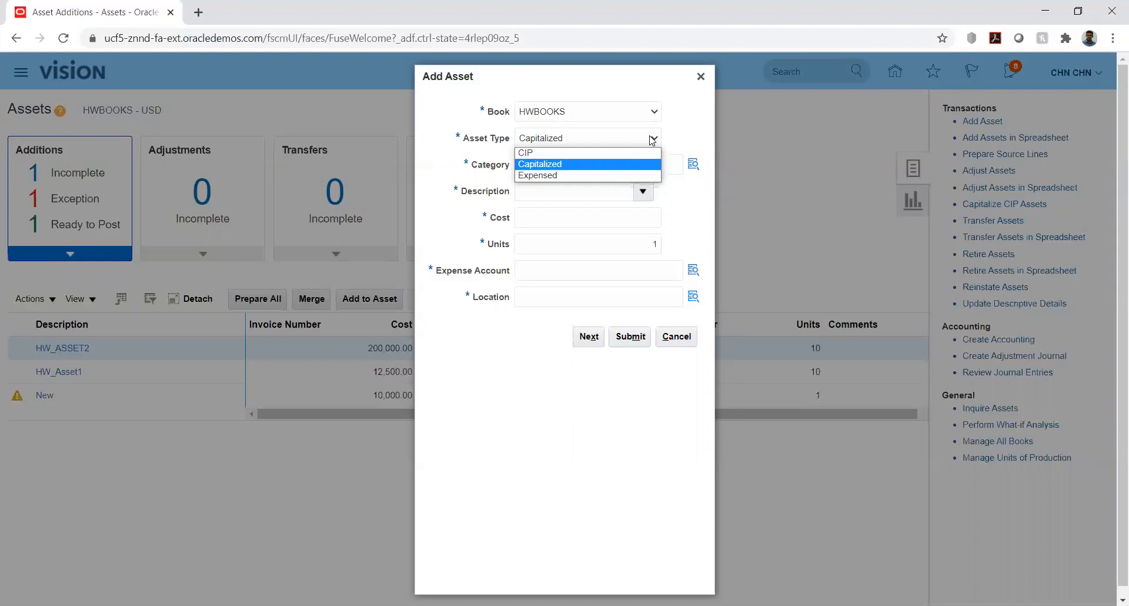
{"action": "left_click", "coordinate": [544, 164]}
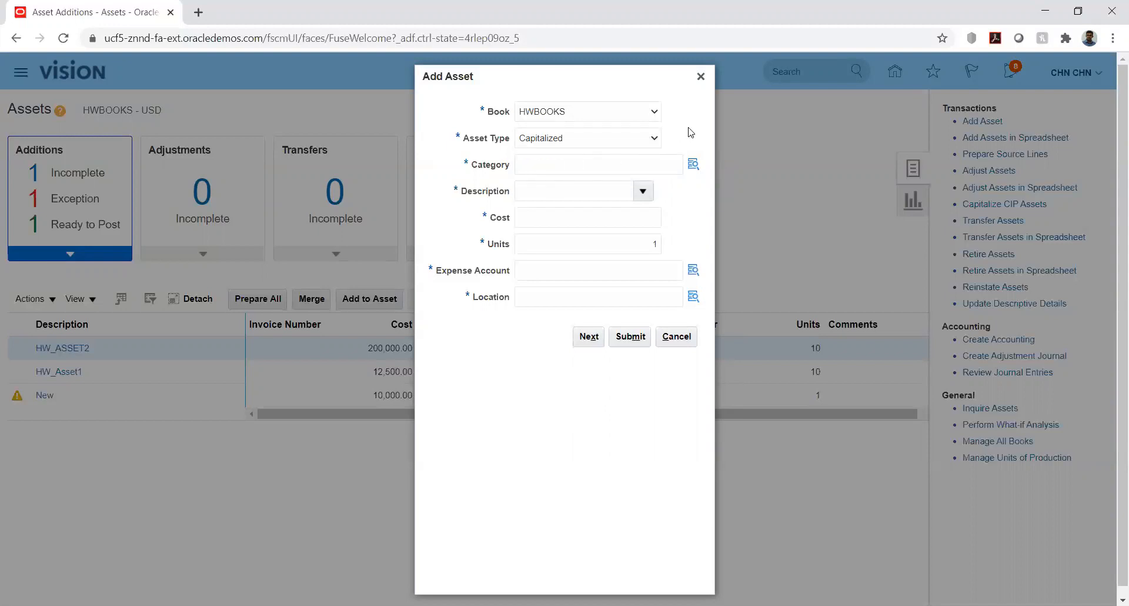
Assign the asset category with major category ASTRA BUILDINGS and minor category ASTRA OFFICE PREMISE
{"action": "left_click", "coordinate": [693, 167]}
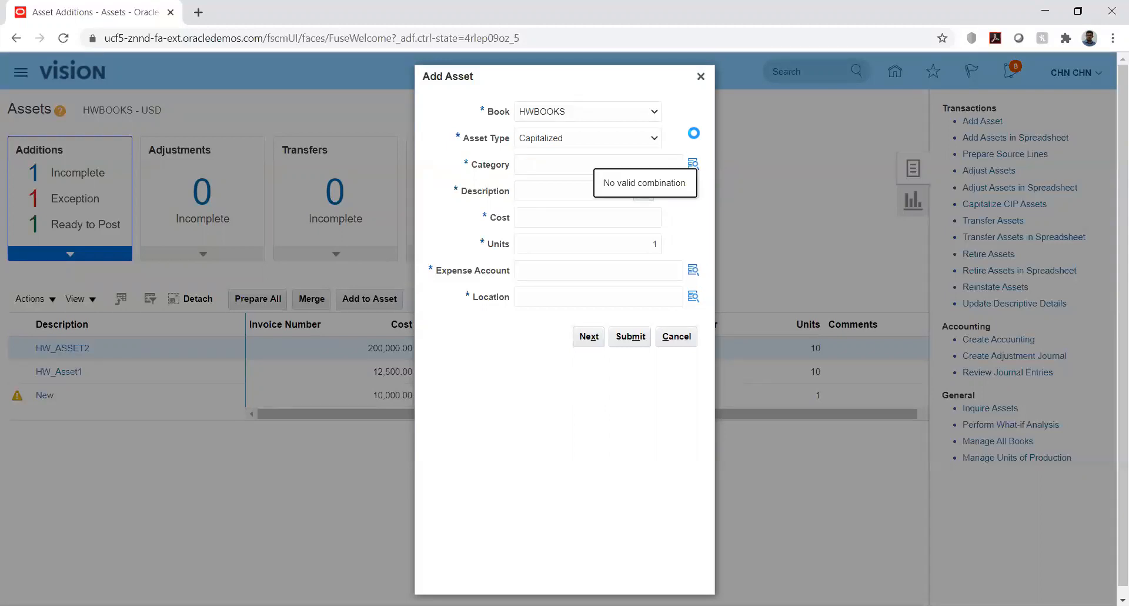
{"action": "left_click", "coordinate": [681, 321]}
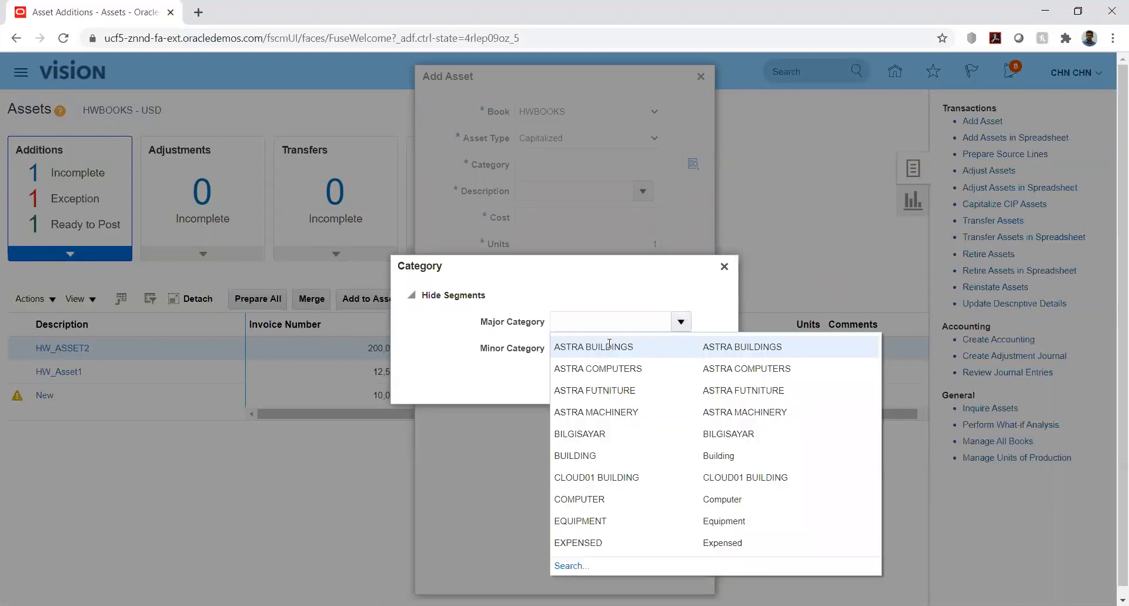
{"action": "left_click", "coordinate": [585, 347]}
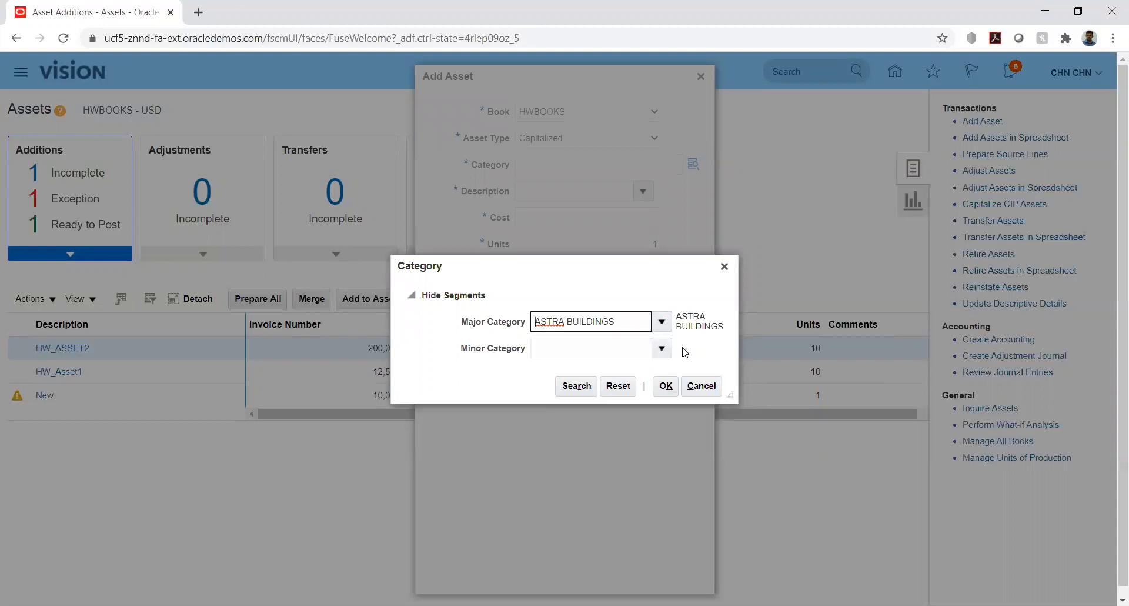
{"action": "left_click", "coordinate": [663, 348]}
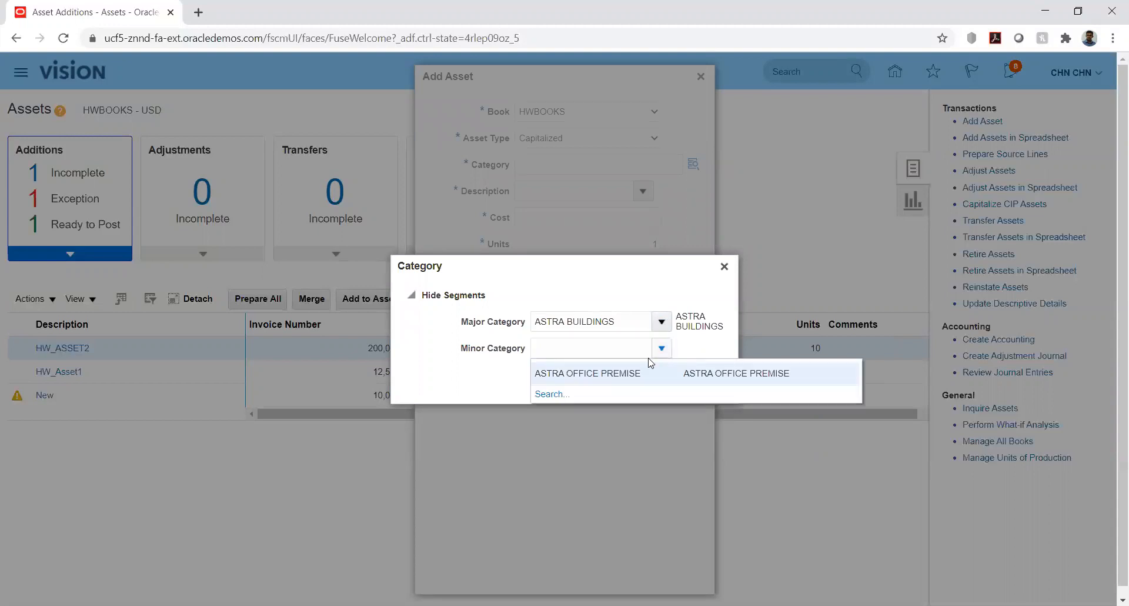
{"action": "left_click", "coordinate": [614, 373]}
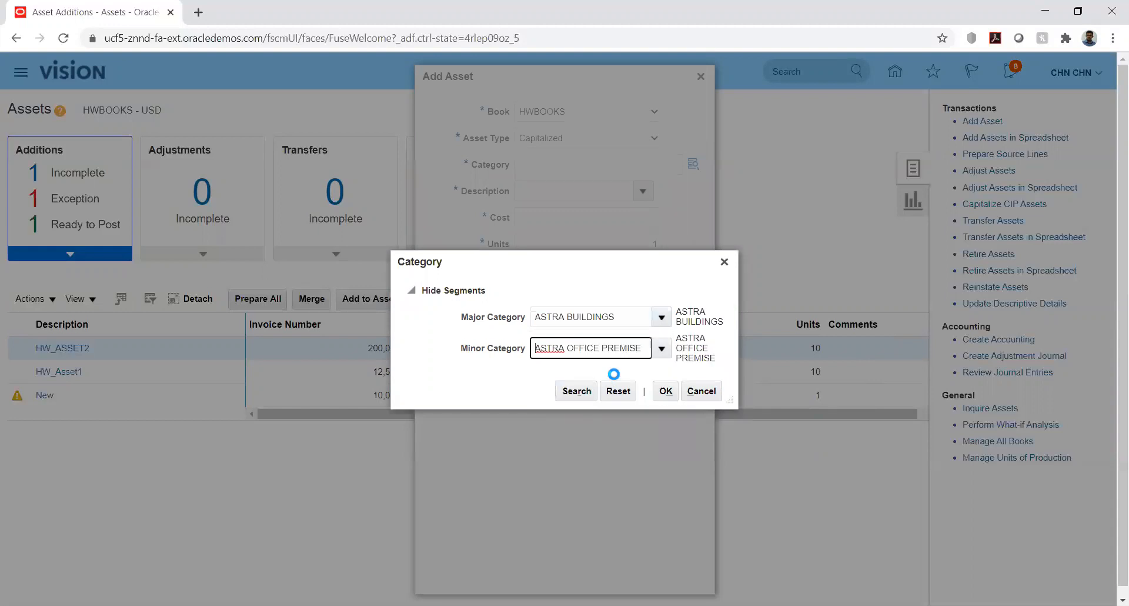
{"action": "left_click", "coordinate": [667, 391]}
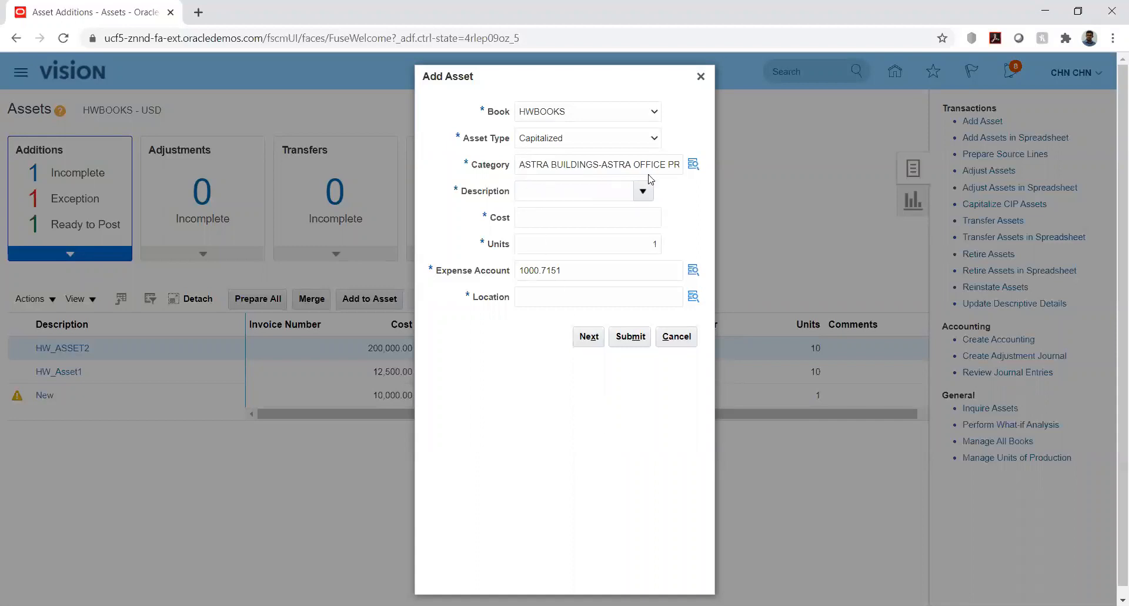
Enter ASSET5 as the new asset's description
{"action": "left_click", "coordinate": [578, 192]}
{"action": "type", "text": "ASSET"}
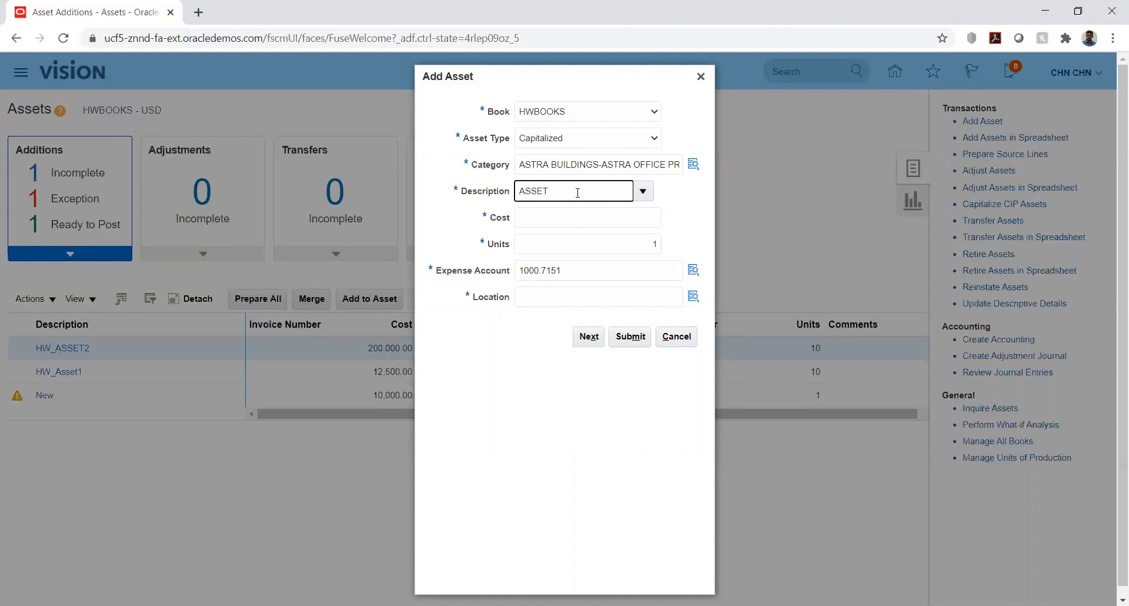
{"action": "type", "text": "%"}
{"action": "key", "text": "BackSpace"}
{"action": "type", "text": "5"}
Set the asset's cost to 150,000 and its units to 10
{"action": "left_click", "coordinate": [593, 221]}
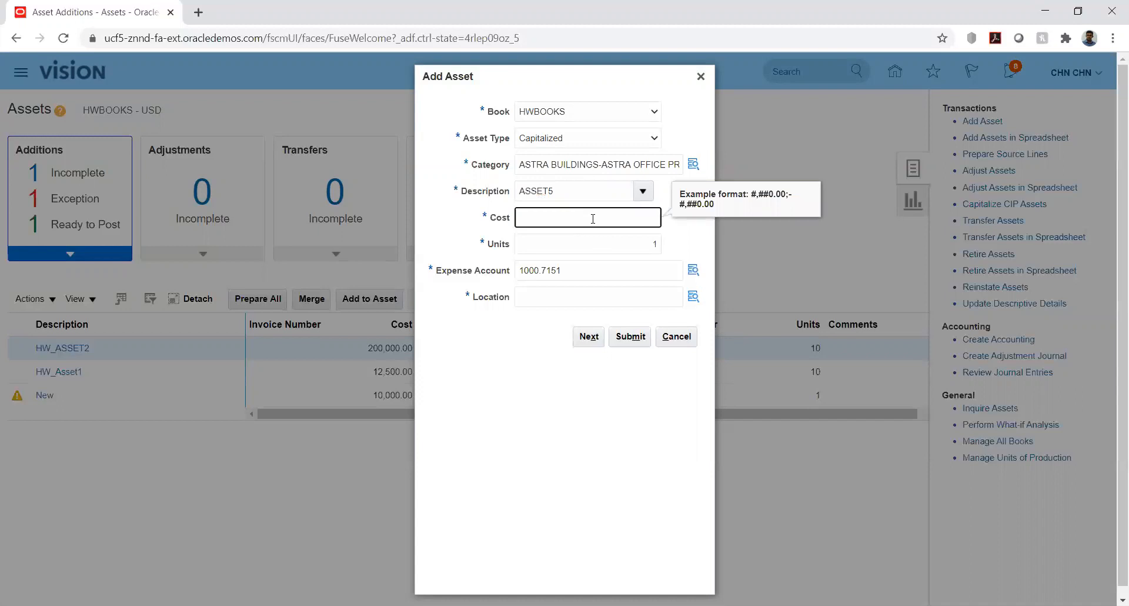
{"action": "type", "text": "150,000"}
{"action": "key", "text": "Tab"}
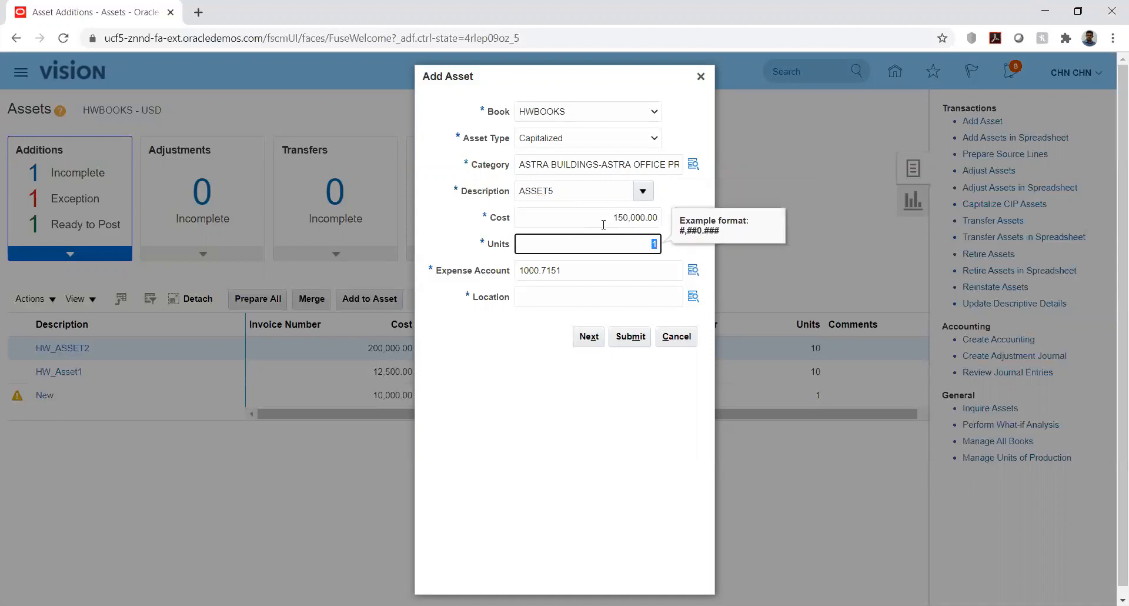
{"action": "type", "text": "10"}
{"action": "key", "text": "Tab"}
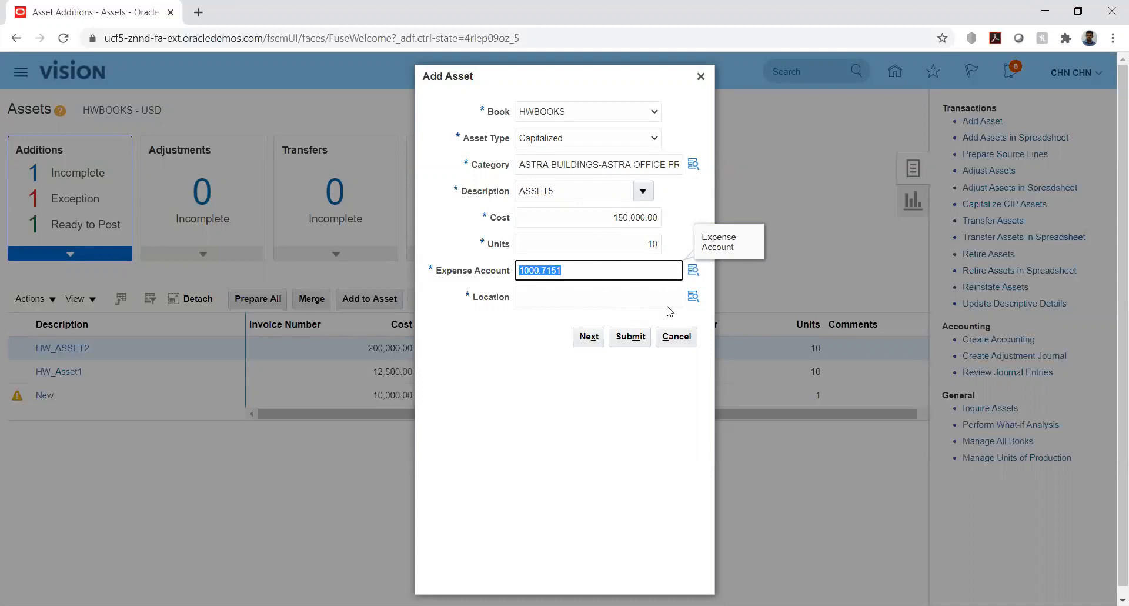
In the asset's location, choose ASTRA USA as the country and ASTRA NY CITY as the state/county
{"action": "left_click", "coordinate": [692, 294]}
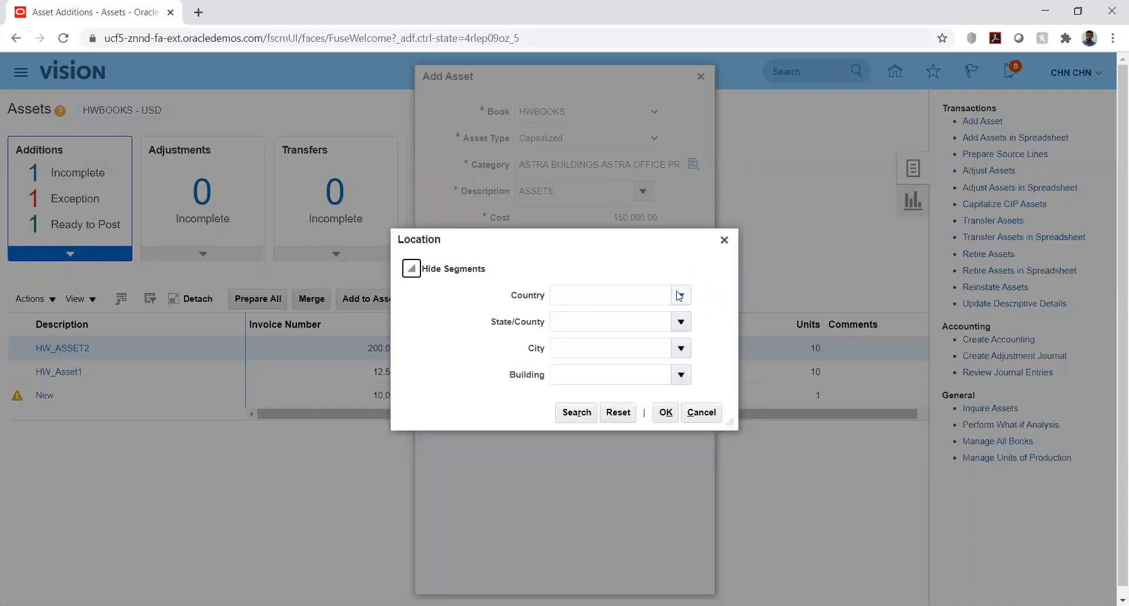
{"action": "left_click", "coordinate": [679, 293]}
{"action": "left_click", "coordinate": [681, 295]}
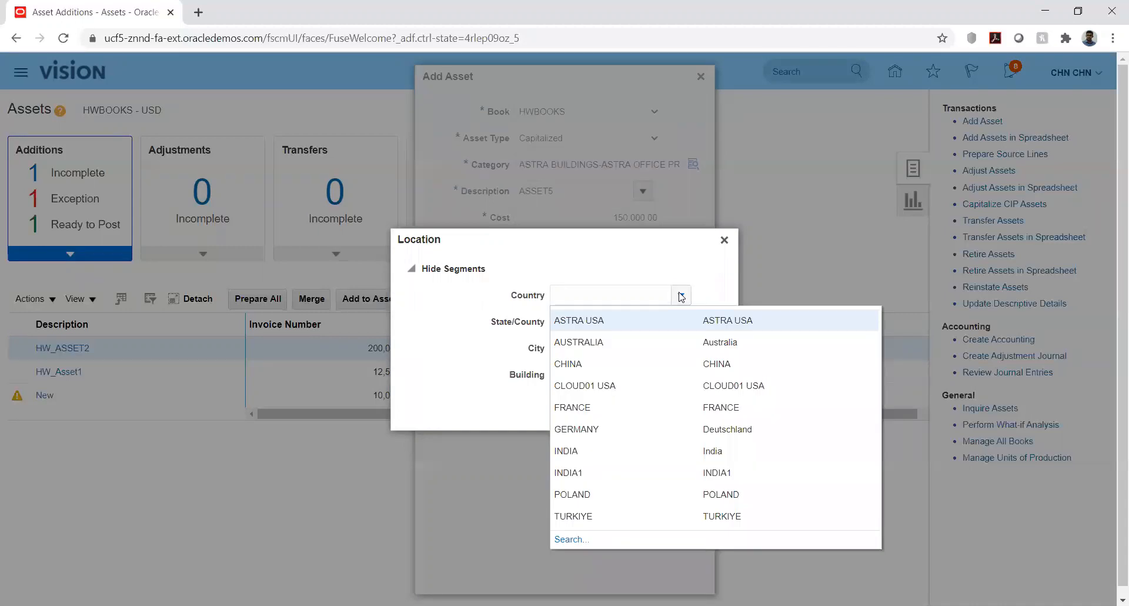
{"action": "left_click", "coordinate": [579, 319]}
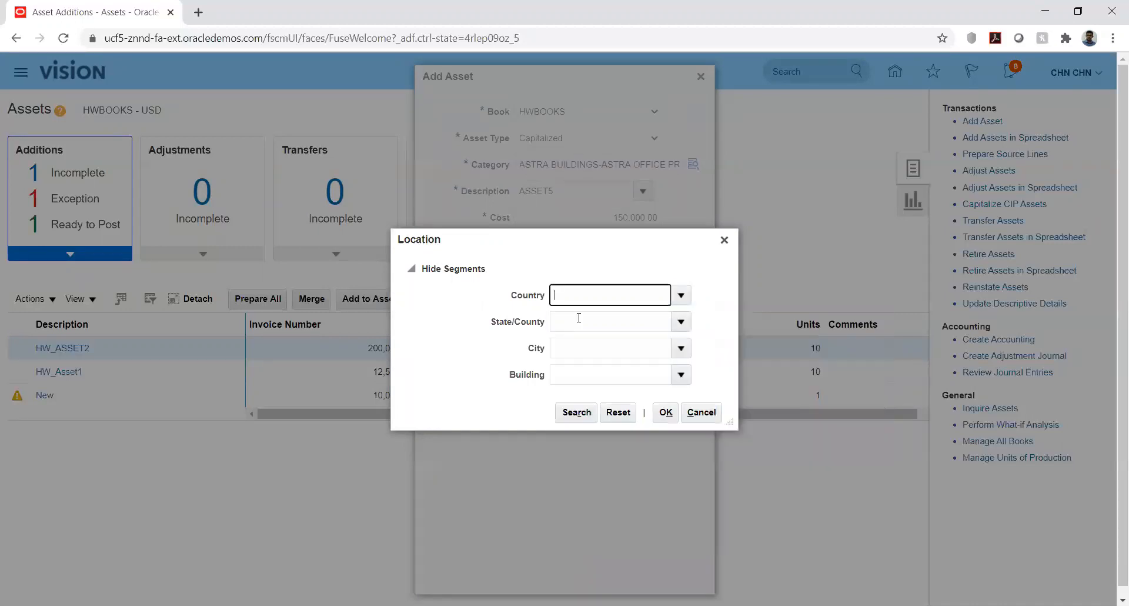
{"action": "left_click", "coordinate": [681, 323]}
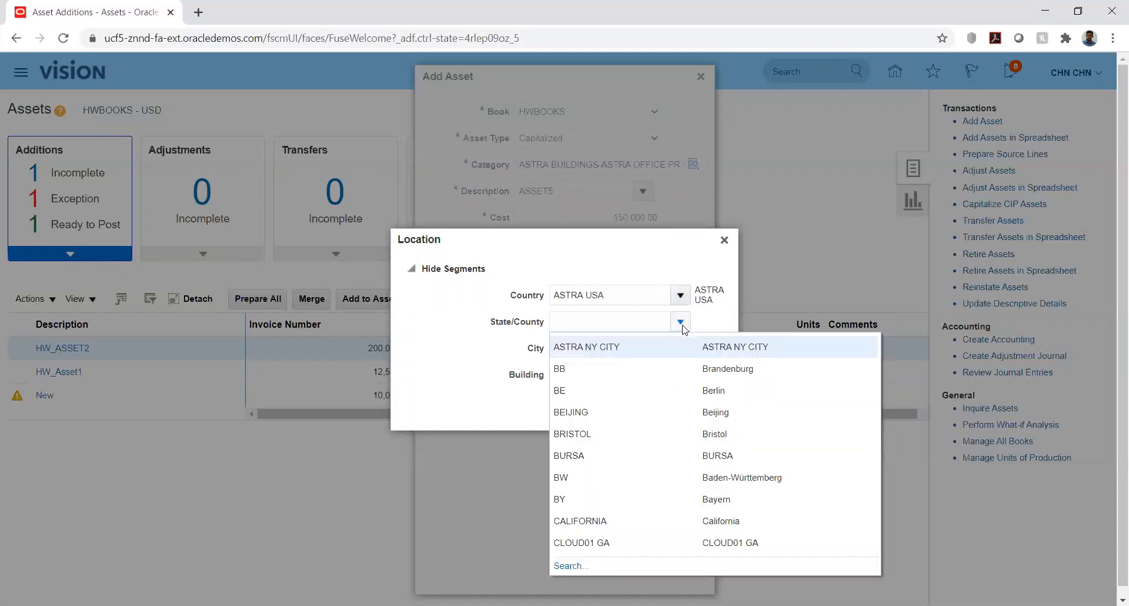
{"action": "left_click", "coordinate": [624, 352]}
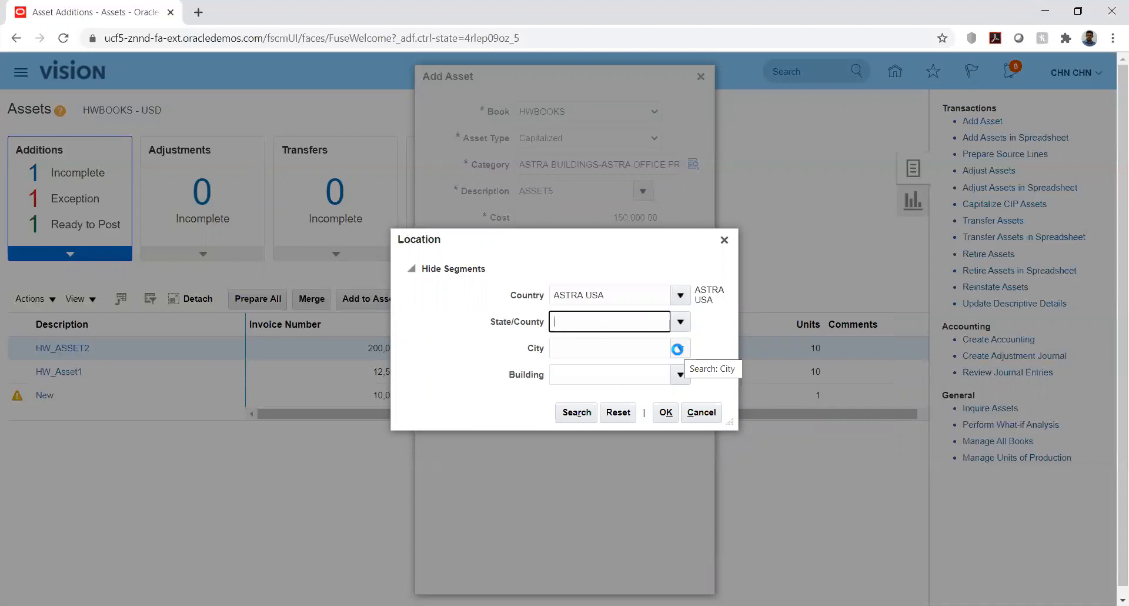
Complete the location with city ASTRA NY CITY and building ASTRA OFFC BUILDINGS, and accept it
{"action": "left_click", "coordinate": [678, 350]}
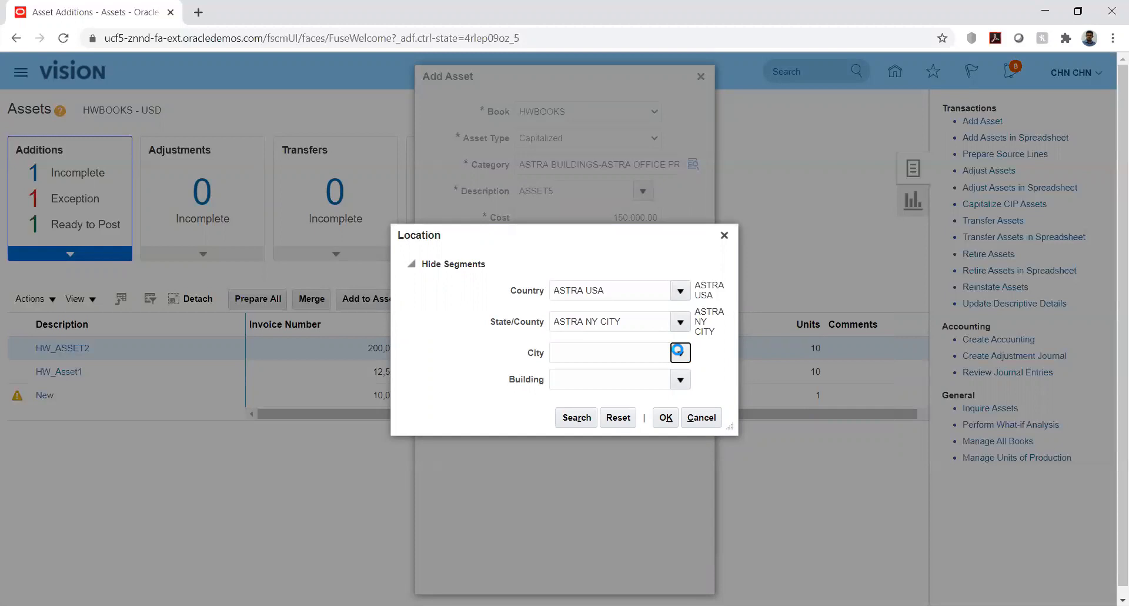
{"action": "left_click", "coordinate": [679, 352]}
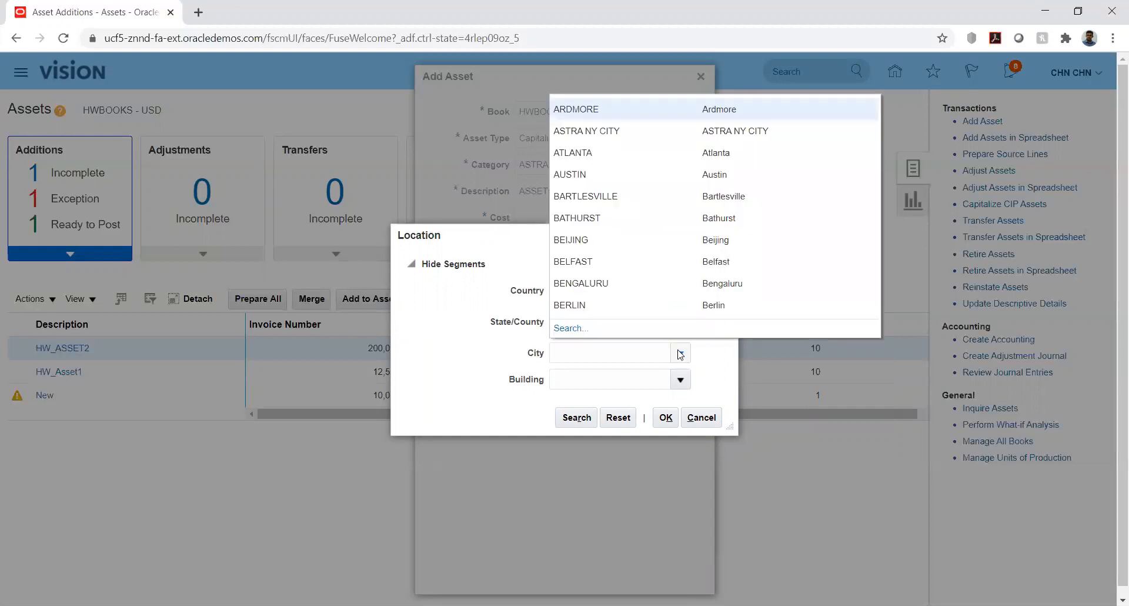
{"action": "left_click", "coordinate": [573, 131]}
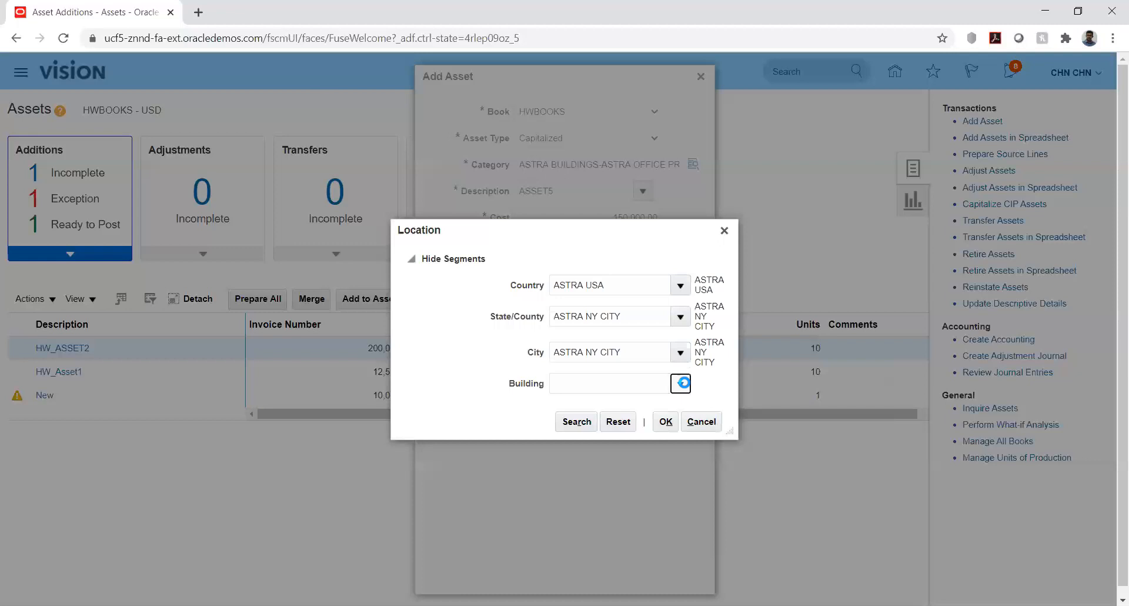
{"action": "left_click", "coordinate": [680, 383]}
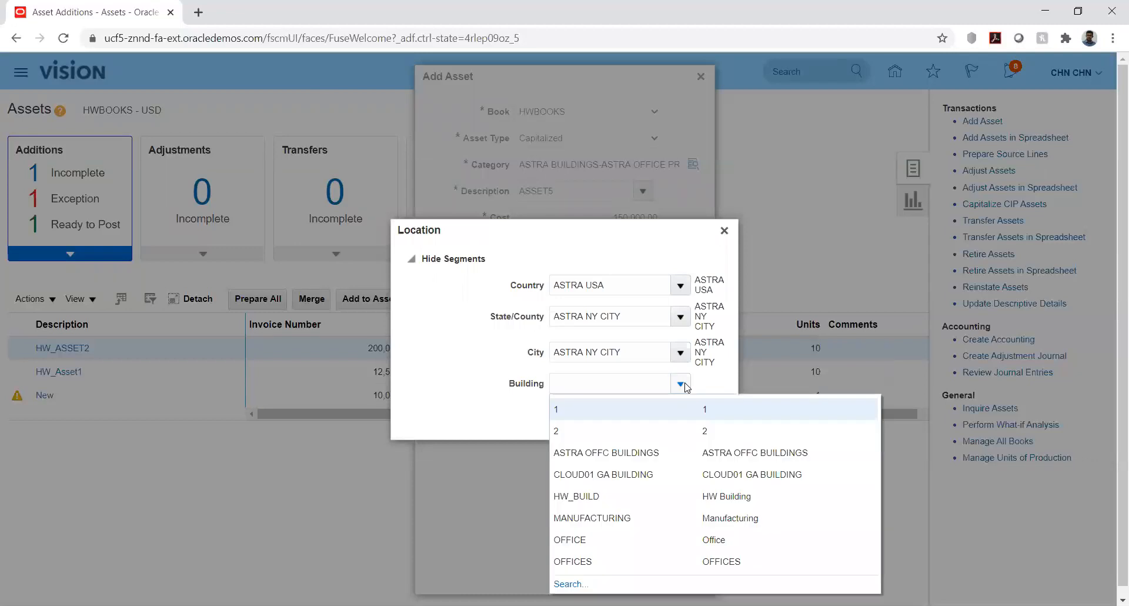
{"action": "left_click", "coordinate": [602, 452]}
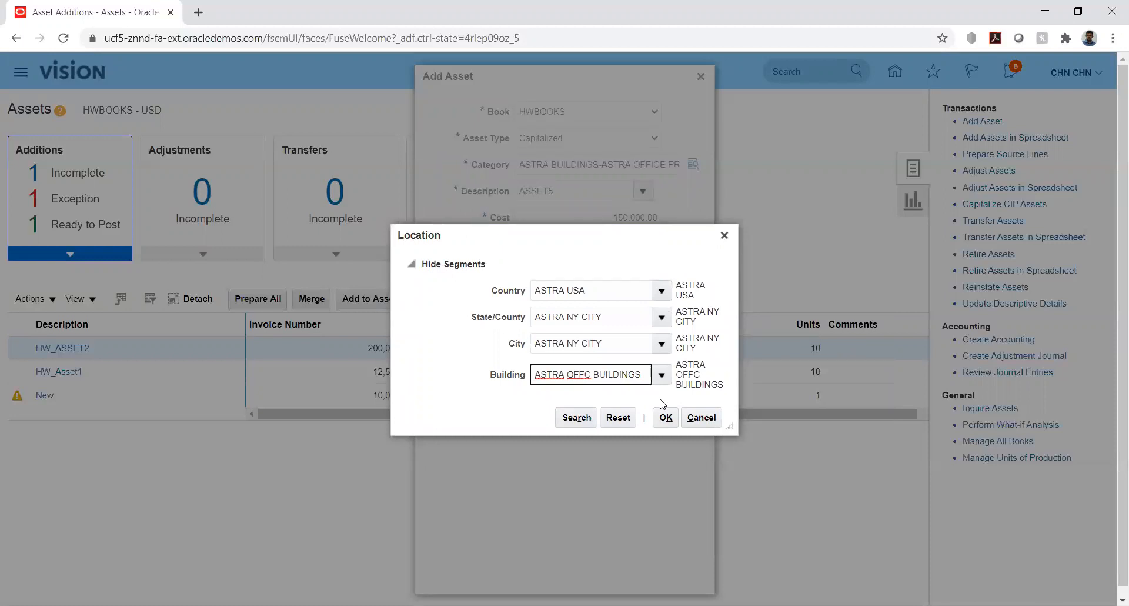
{"action": "left_click", "coordinate": [665, 419]}
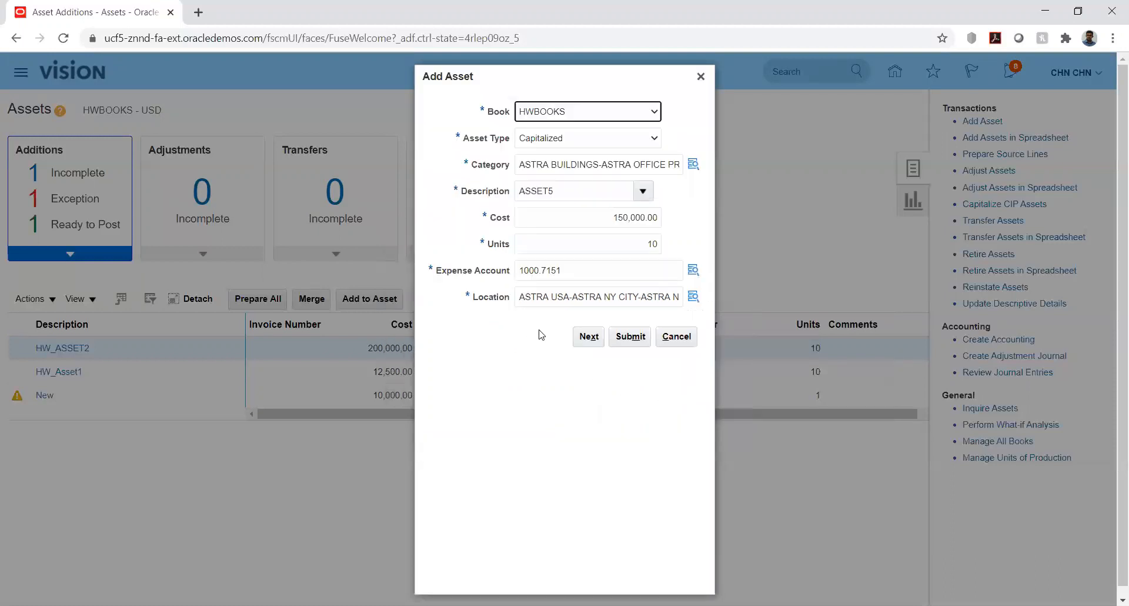
Continue to the detailed Add Asset page and enter 7810 as the asset number
{"action": "left_click", "coordinate": [584, 339]}
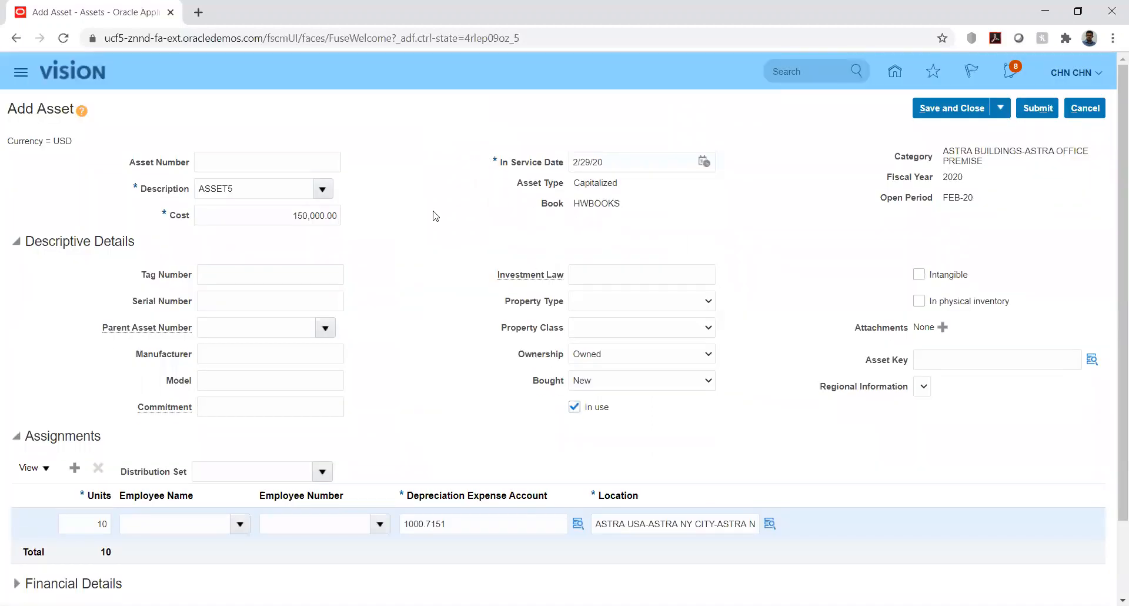
{"action": "left_click", "coordinate": [316, 154]}
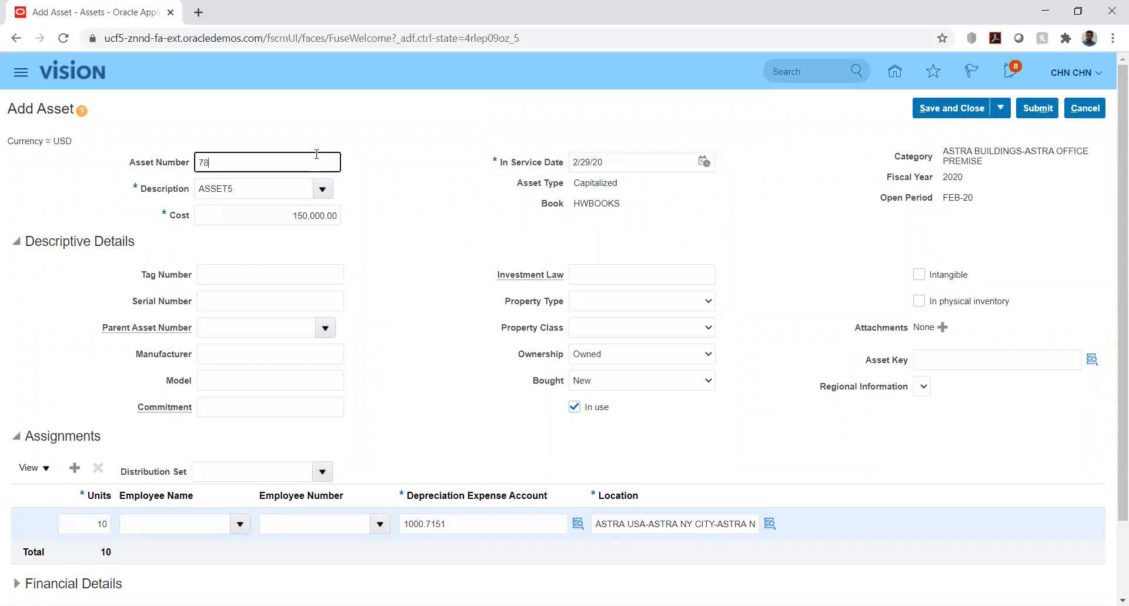
{"action": "left_click", "coordinate": [420, 237]}
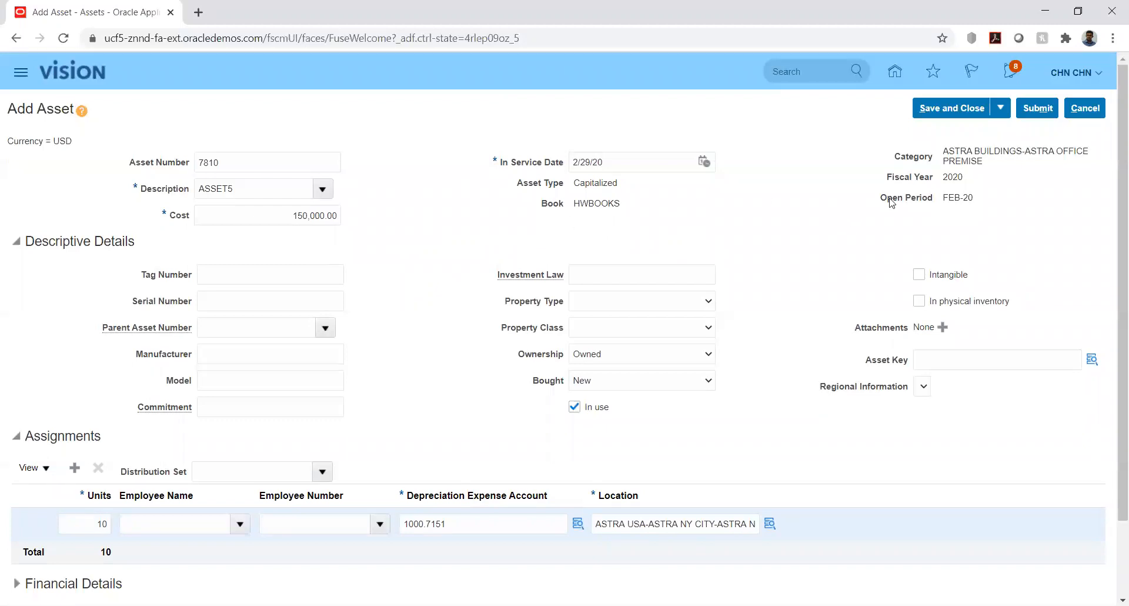
Enter 3456 as the tag number in the asset's descriptive details
{"action": "scroll", "coordinate": [436, 237], "scroll_direction": "down", "scroll_amount": 3}
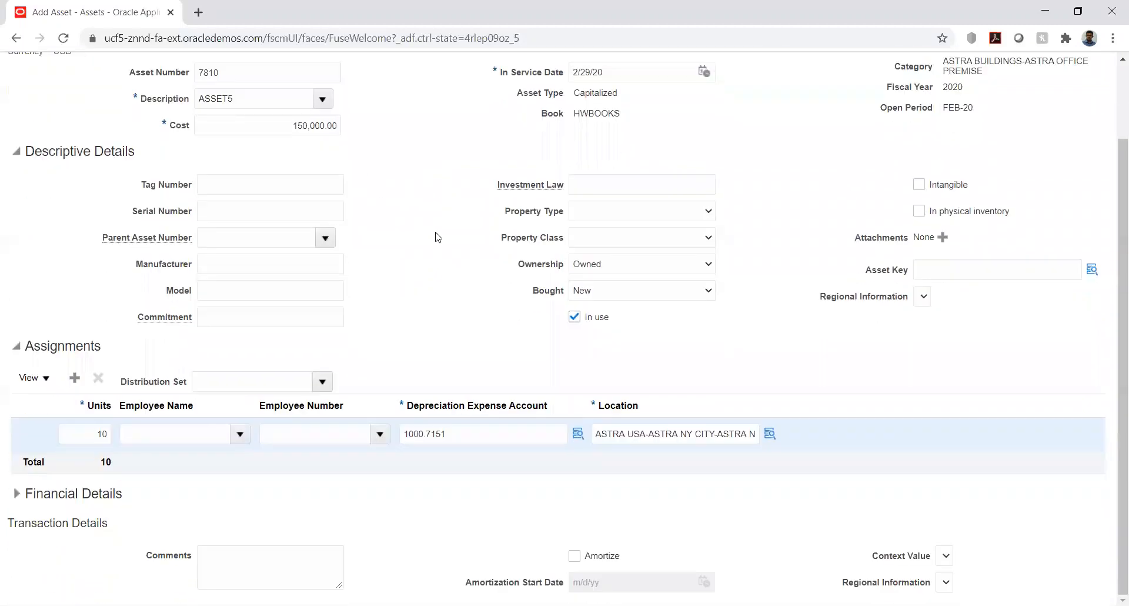
{"action": "scroll", "coordinate": [435, 237], "scroll_direction": "up", "scroll_amount": 3}
{"action": "left_click", "coordinate": [258, 268]}
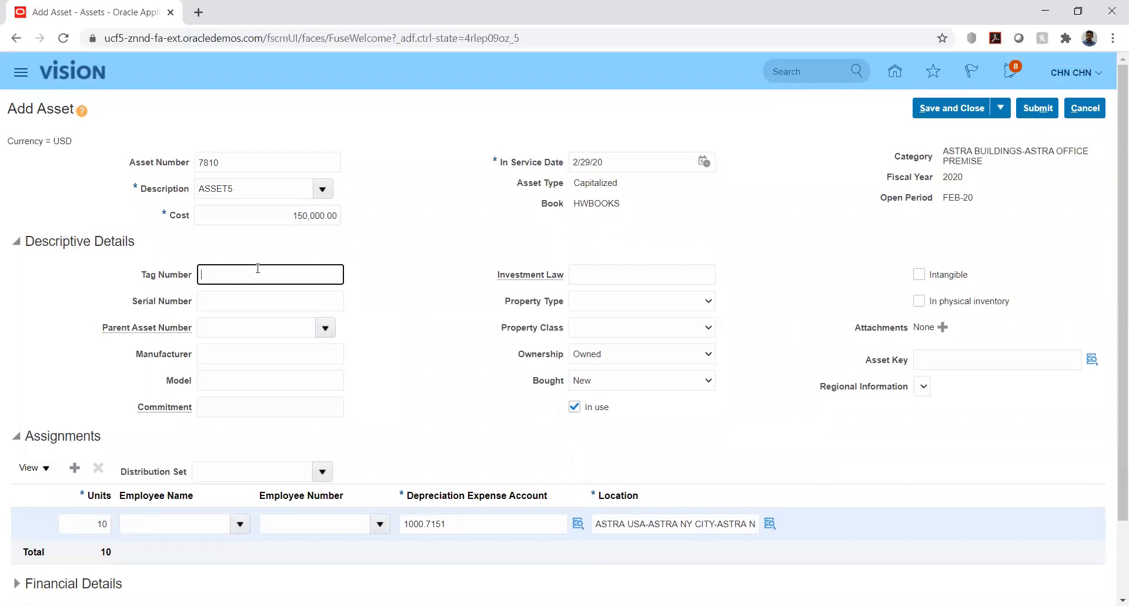
{"action": "type", "text": "3456"}
{"action": "key", "text": "Tab"}
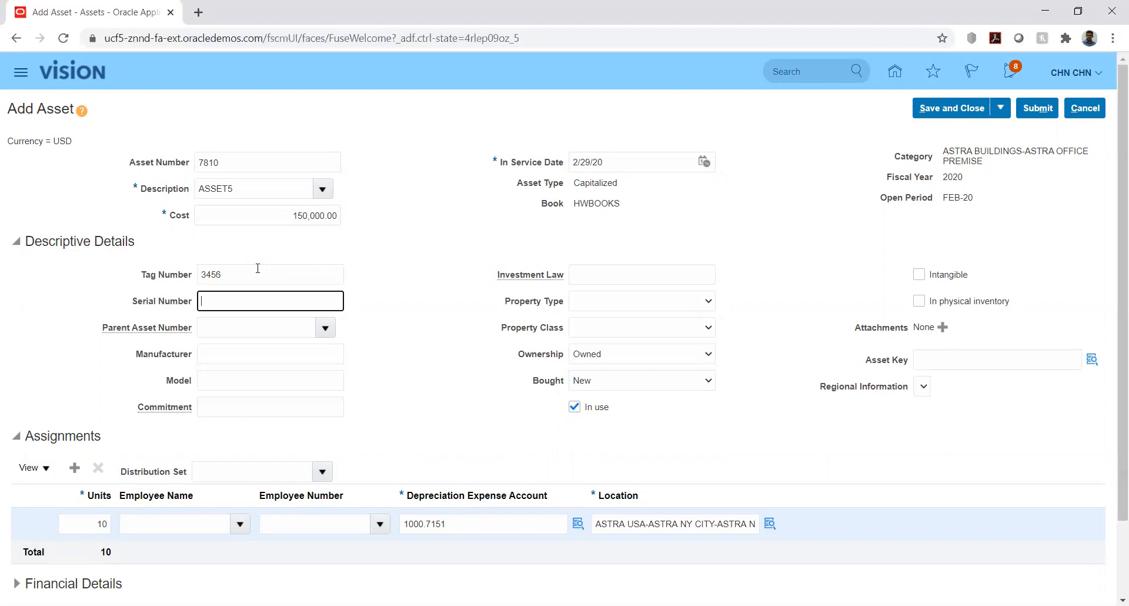
{"action": "left_click", "coordinate": [366, 306]}
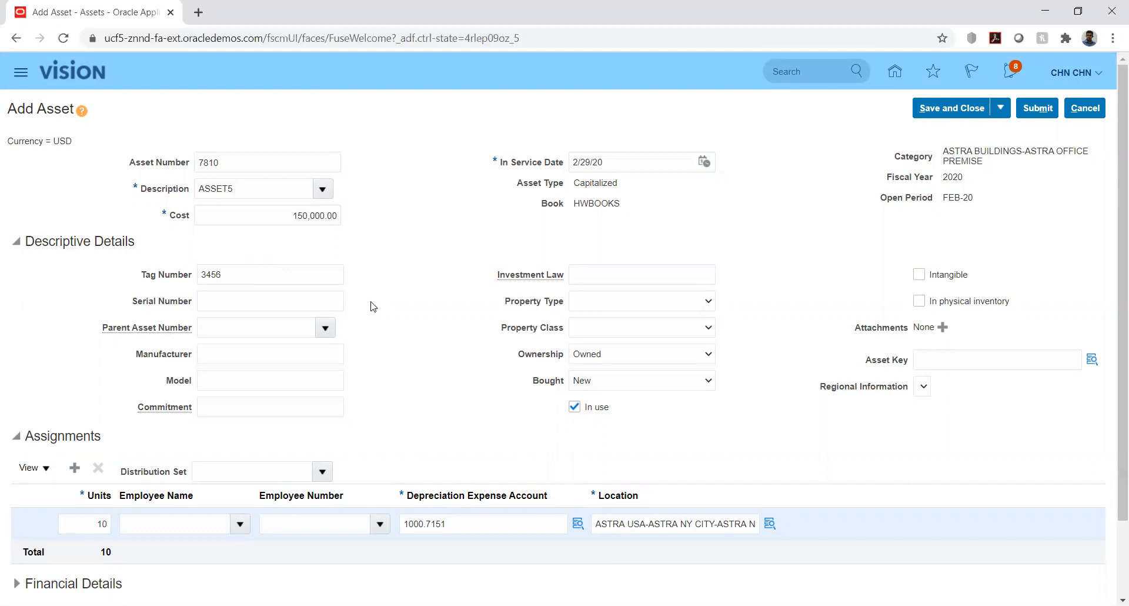
{"action": "scroll", "coordinate": [400, 344], "scroll_direction": "down", "scroll_amount": 1}
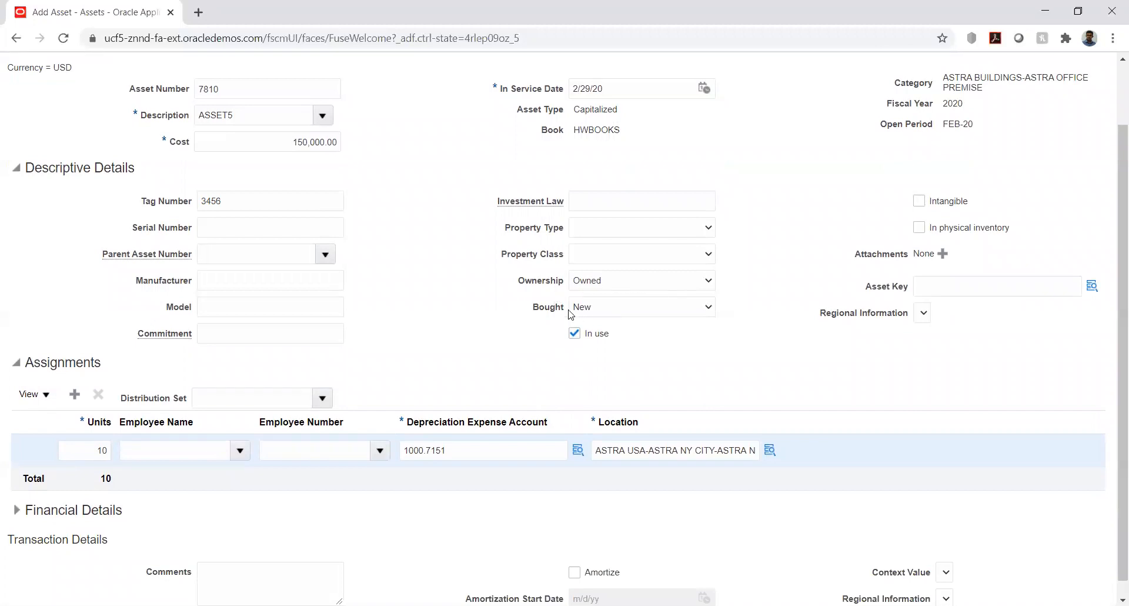
{"action": "left_click", "coordinate": [659, 308]}
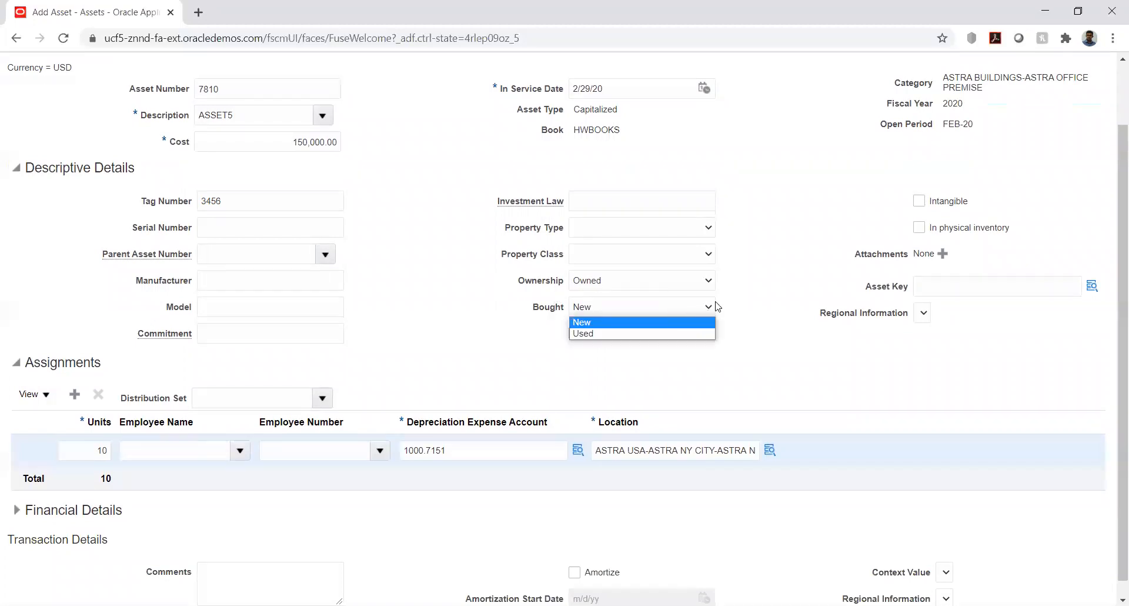
{"action": "left_click", "coordinate": [753, 303]}
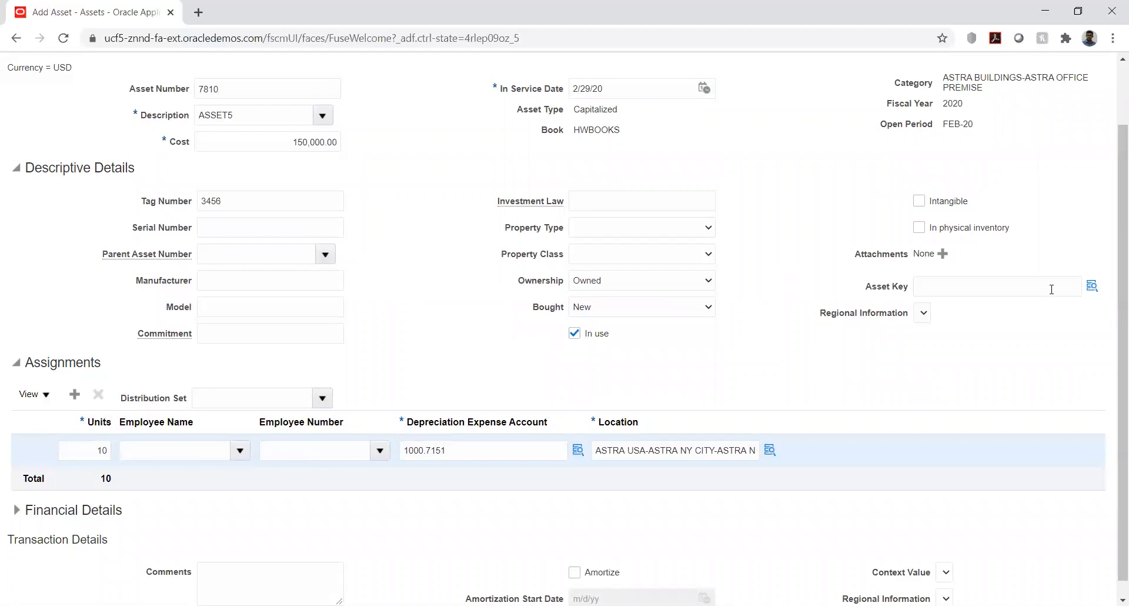
Set the asset key in the descriptive details to COMPRESSOR STATION and accept it
{"action": "left_click", "coordinate": [1092, 285]}
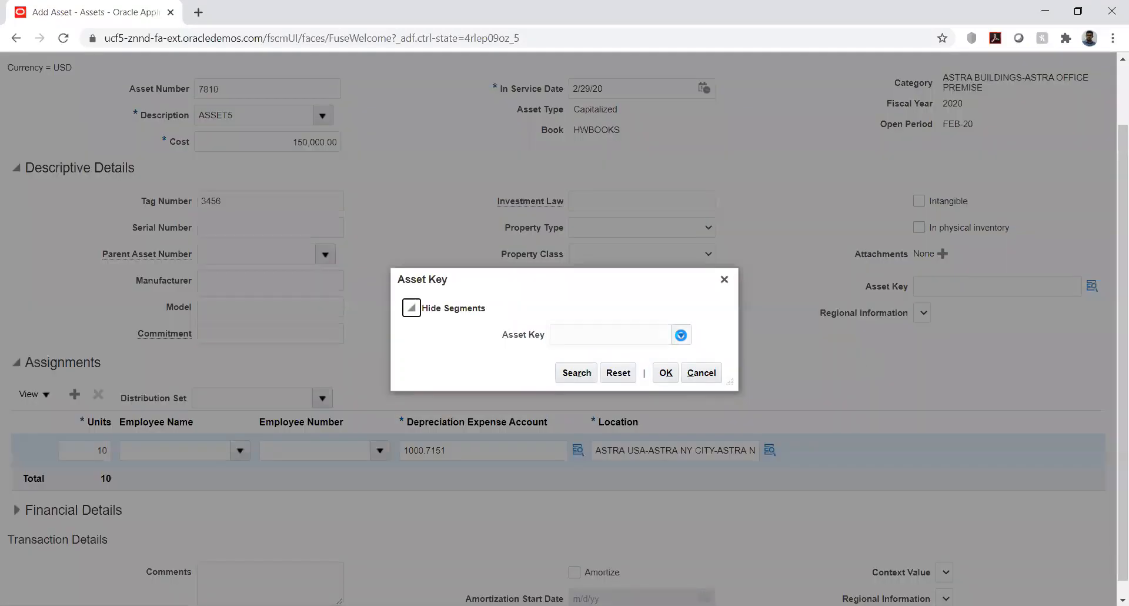
{"action": "left_click", "coordinate": [682, 336]}
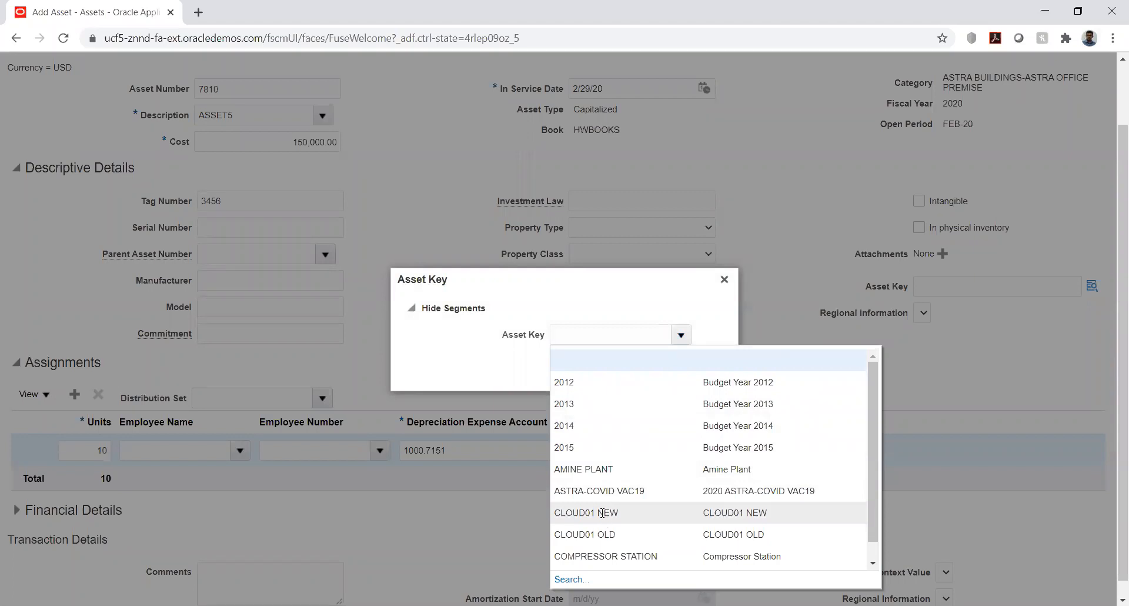
{"action": "left_click", "coordinate": [602, 534]}
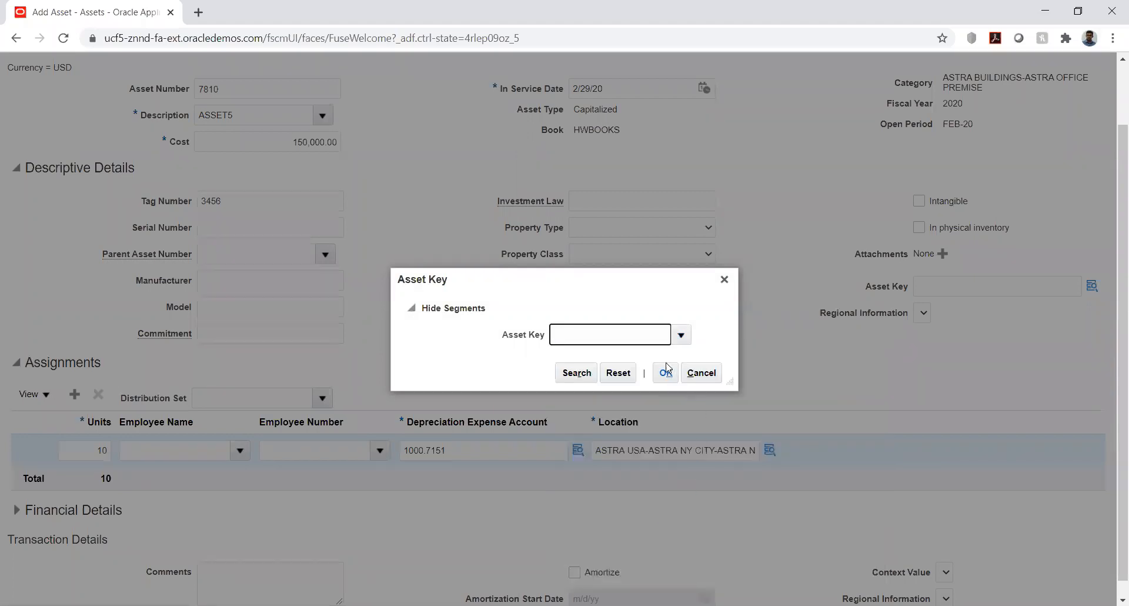
{"action": "left_click", "coordinate": [682, 336]}
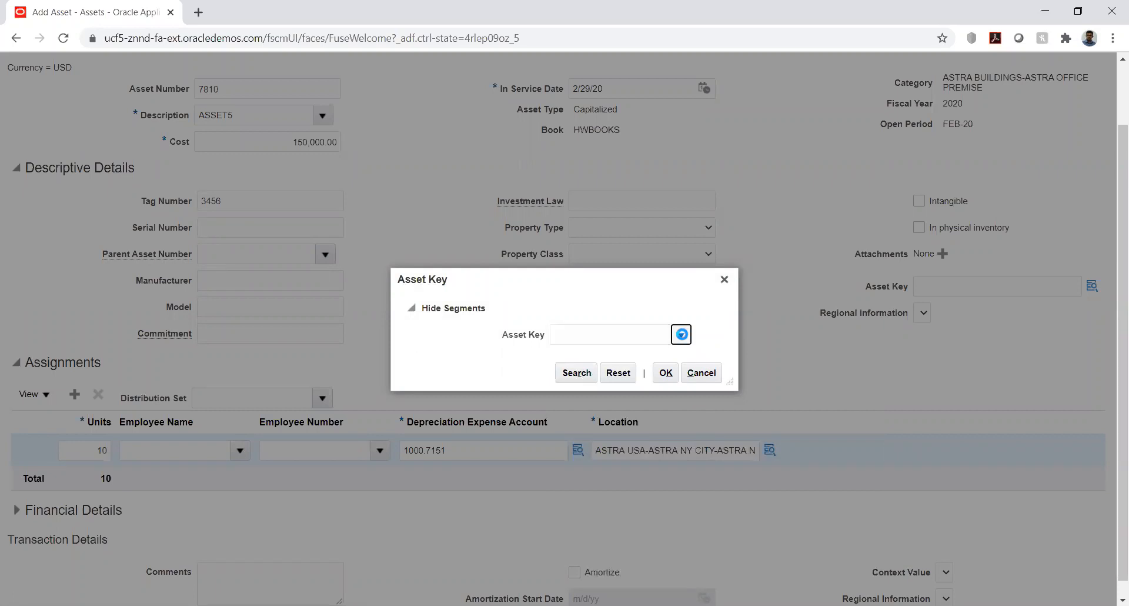
{"action": "left_click", "coordinate": [594, 555]}
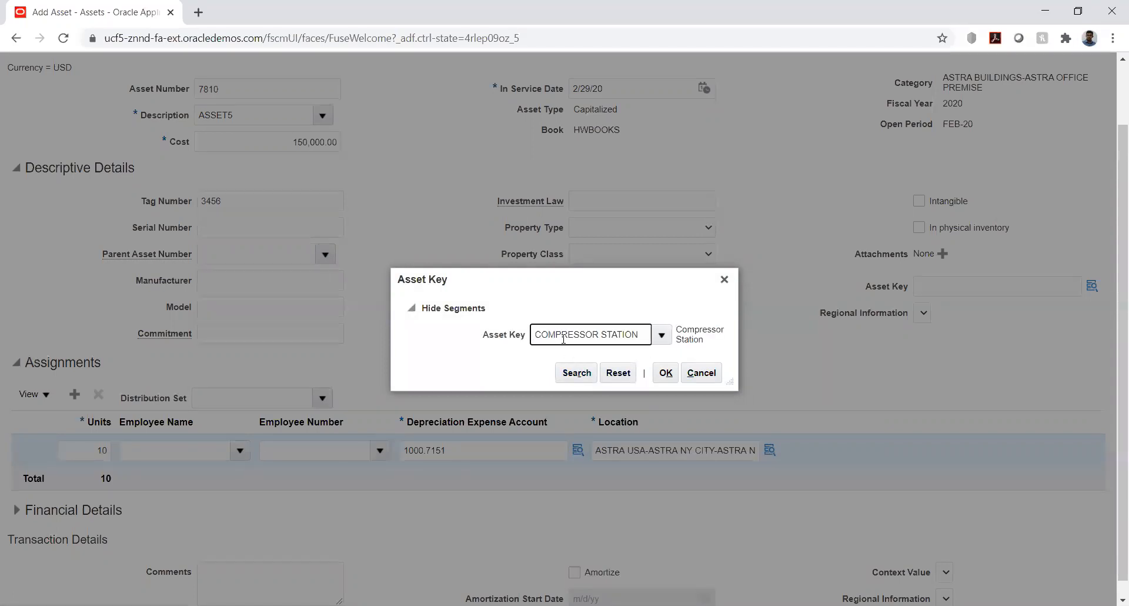
{"action": "left_click", "coordinate": [666, 372]}
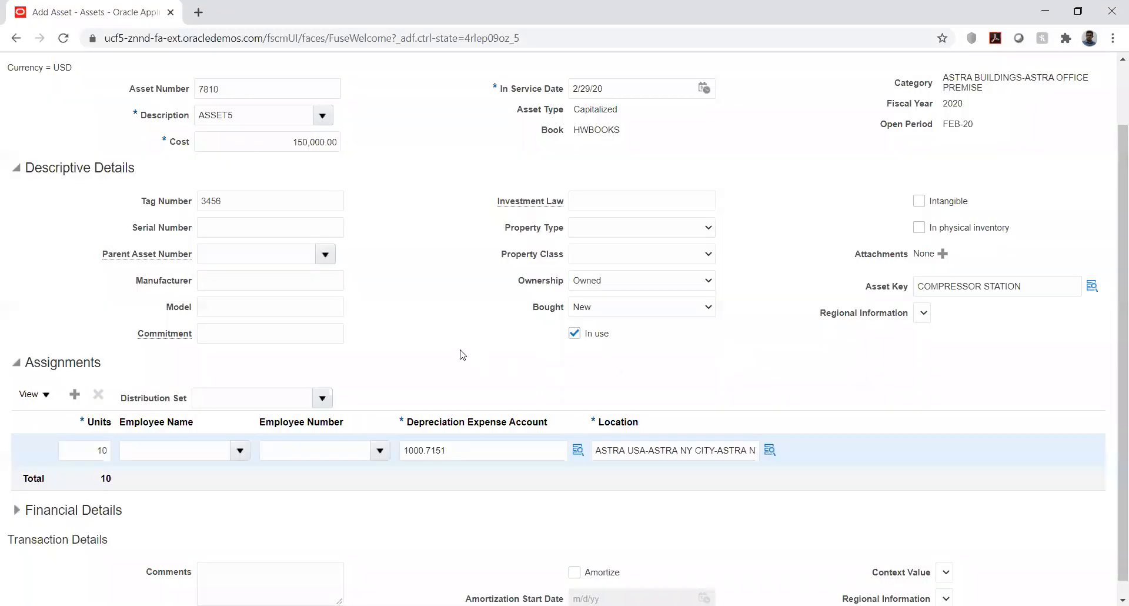
Assign the 10 units to an employee by entering the employee's name in the assignment row
{"action": "scroll", "coordinate": [462, 355], "scroll_direction": "down", "scroll_amount": 1}
{"action": "left_click", "coordinate": [183, 436]}
{"action": "type", "text": "A"}
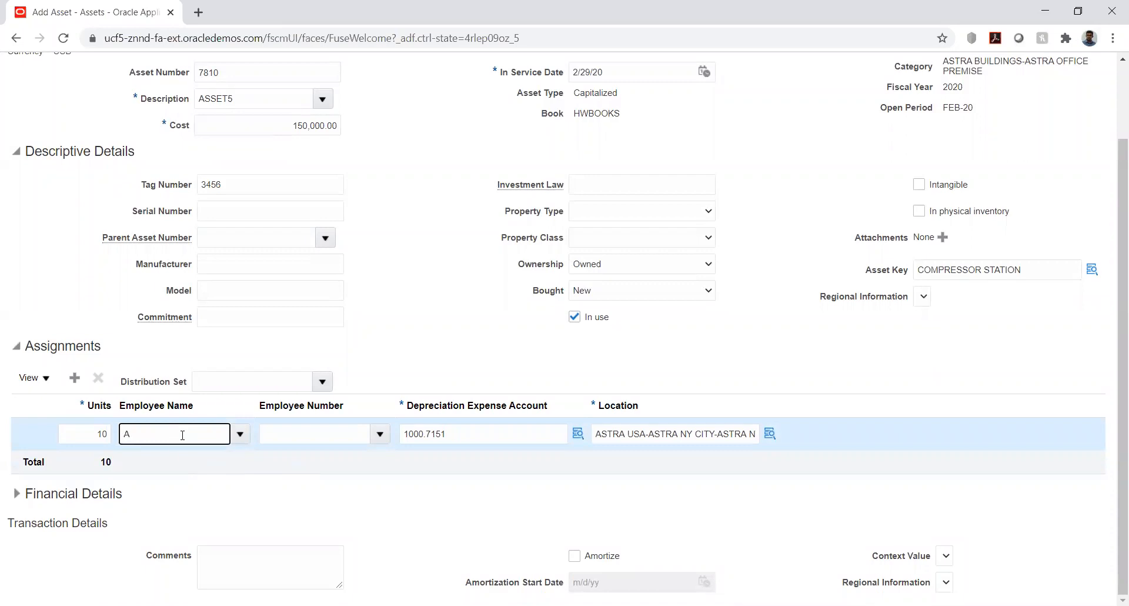
{"action": "type", "text": "run"}
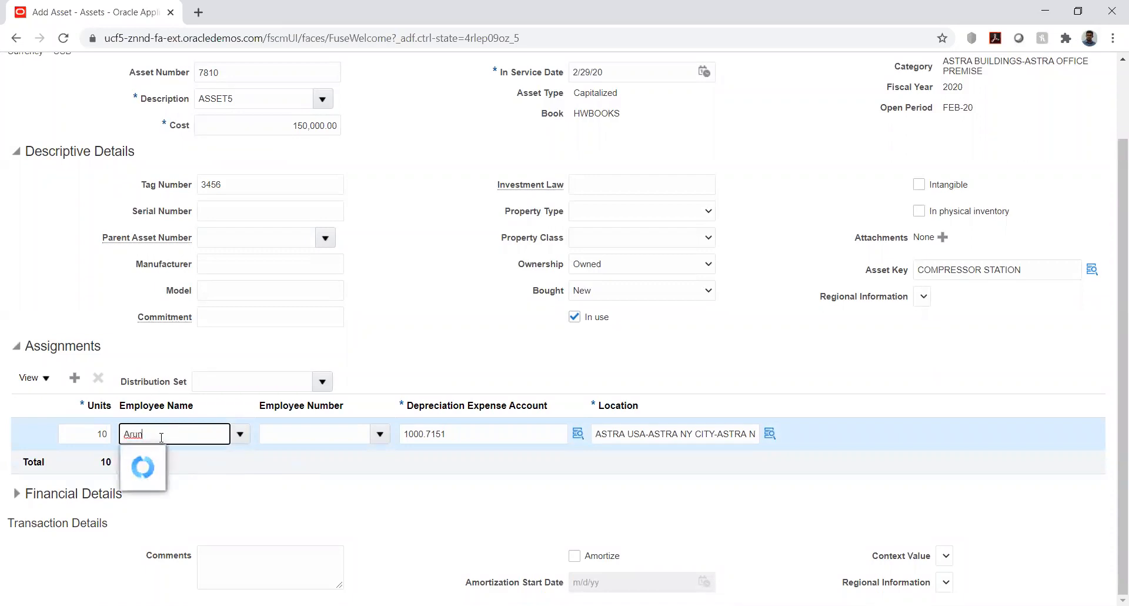
{"action": "left_click", "coordinate": [152, 458]}
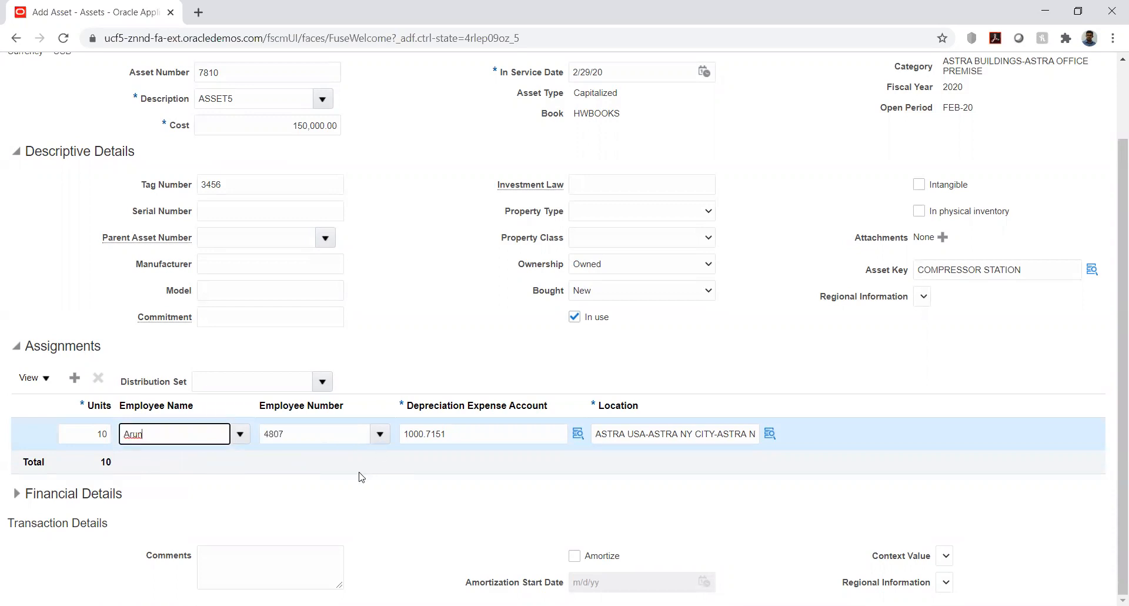
{"action": "left_click", "coordinate": [548, 507]}
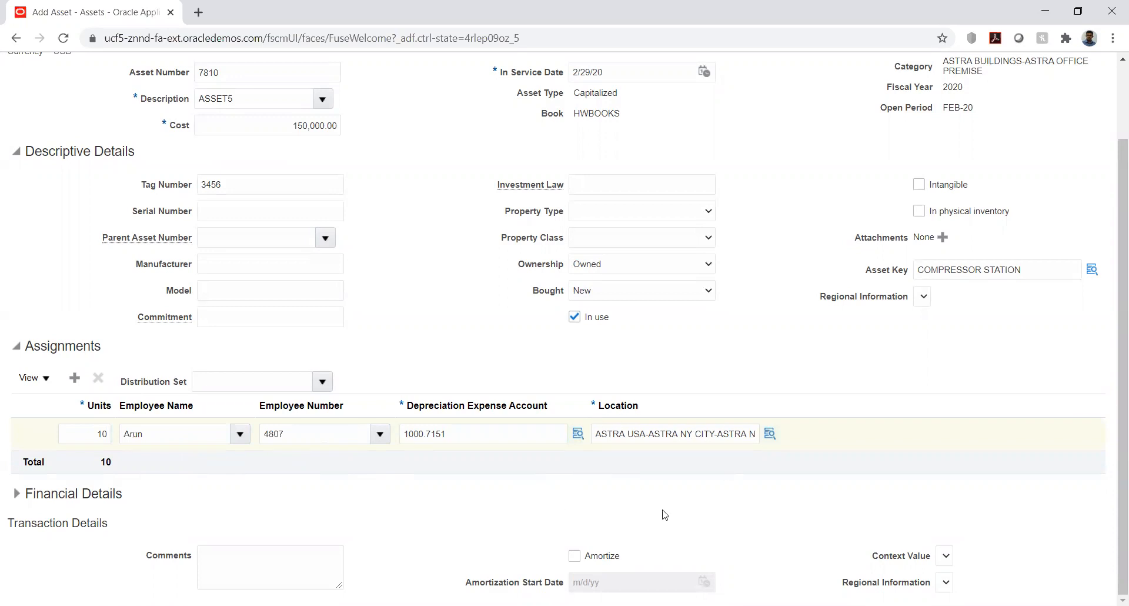
Expand the financial details and review the asset's depreciation method, rates and prorate convention
{"action": "left_click", "coordinate": [16, 494]}
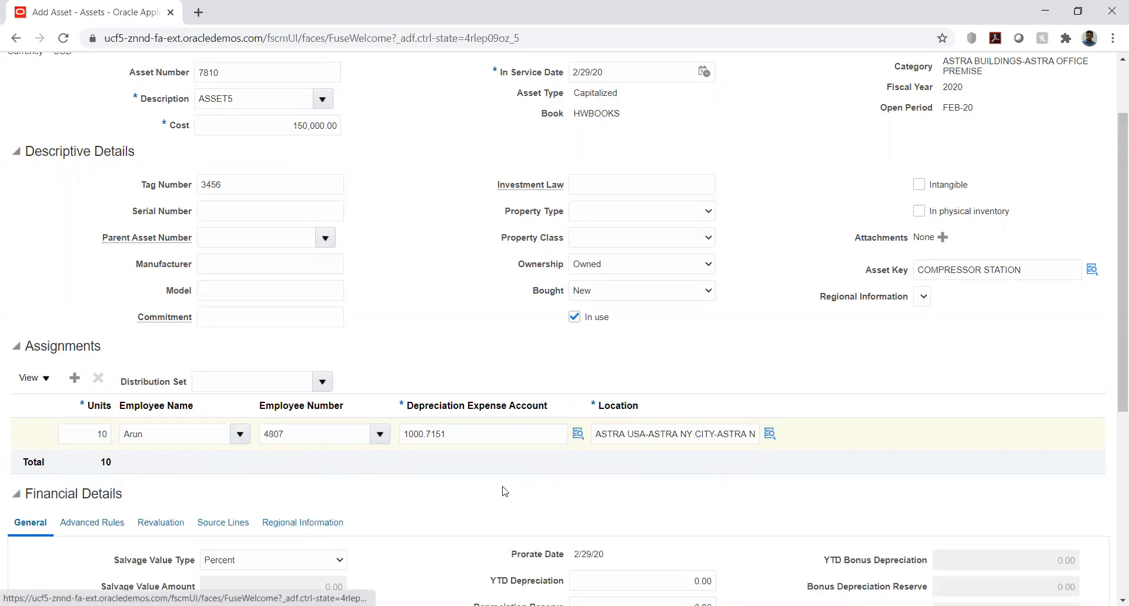
{"action": "scroll", "coordinate": [502, 492], "scroll_direction": "down", "scroll_amount": 5}
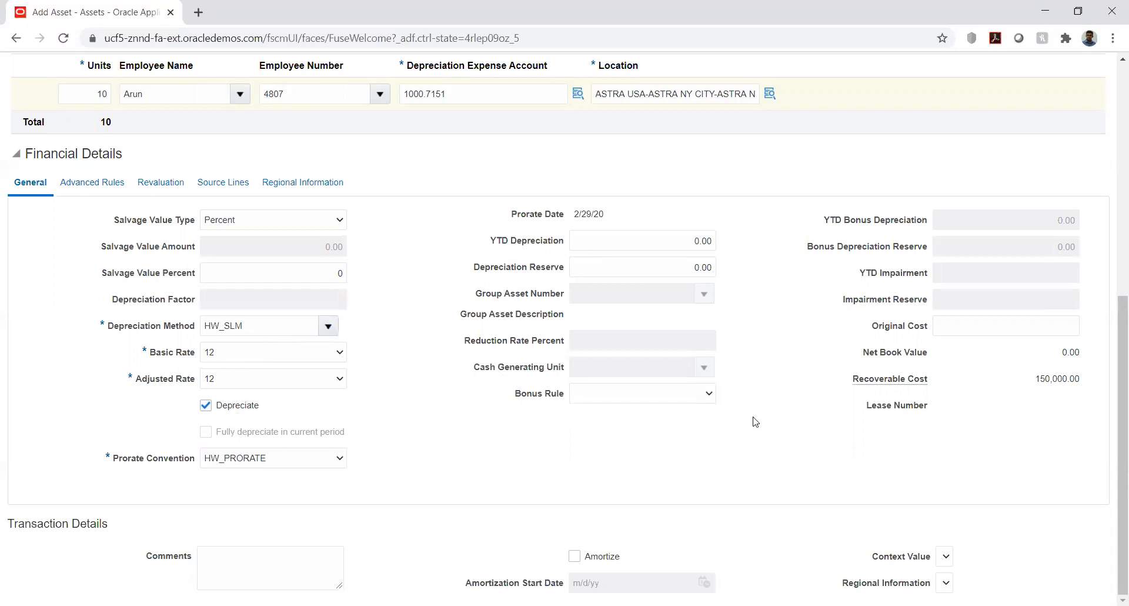
{"action": "scroll", "coordinate": [755, 422], "scroll_direction": "up", "scroll_amount": 7}
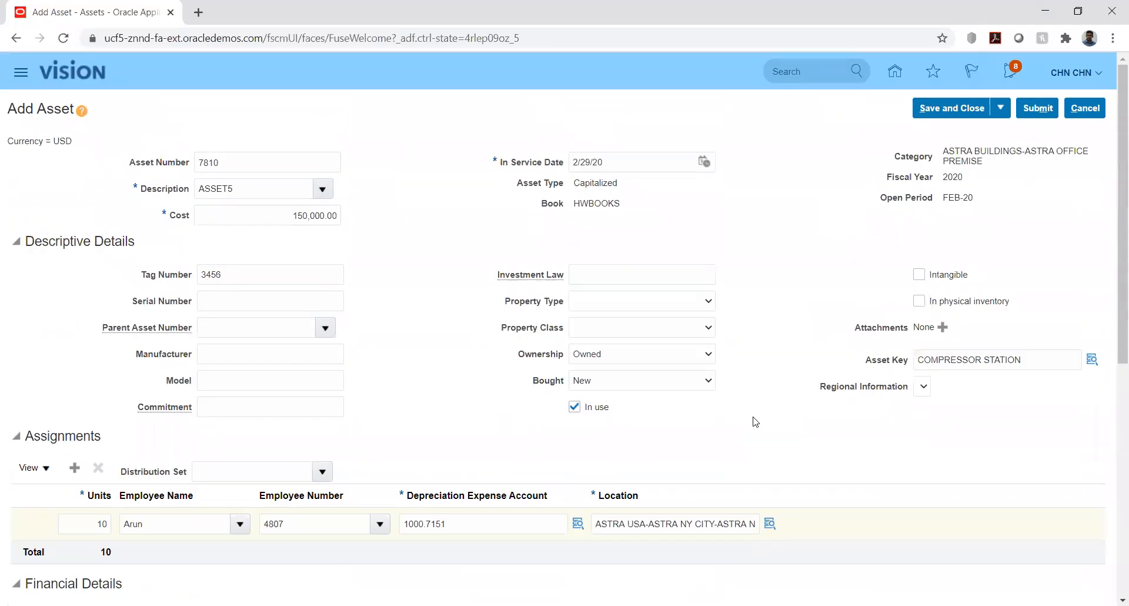
Save the ASSET5 entry without closing it, acknowledge the confirmation and submit the asset
{"action": "left_click", "coordinate": [1002, 108]}
{"action": "left_click", "coordinate": [948, 131]}
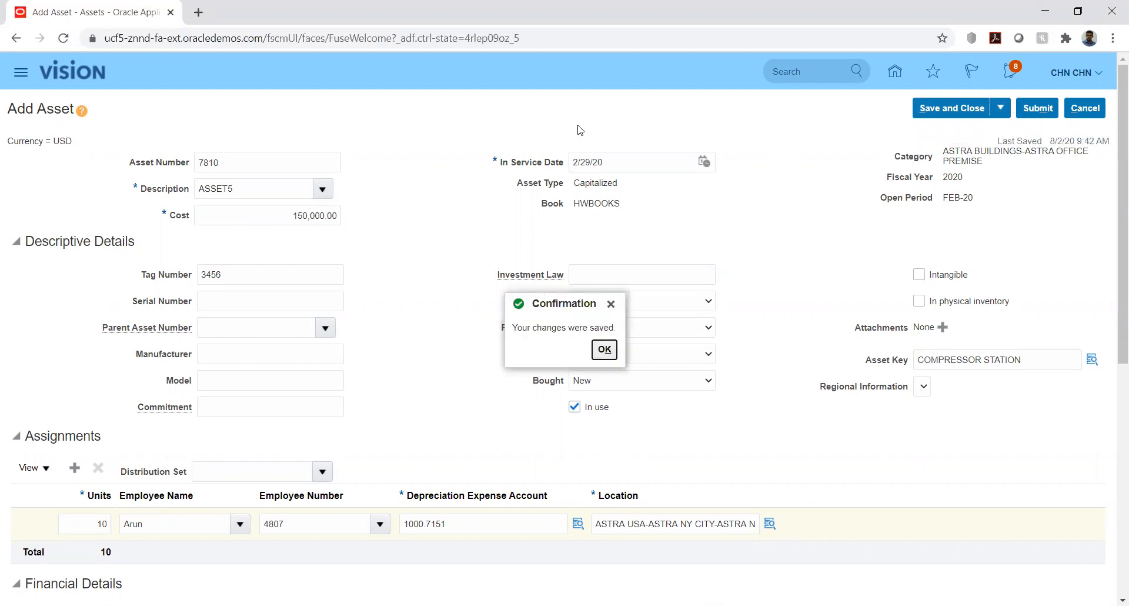
{"action": "left_click", "coordinate": [604, 350]}
{"action": "left_click", "coordinate": [1035, 110]}
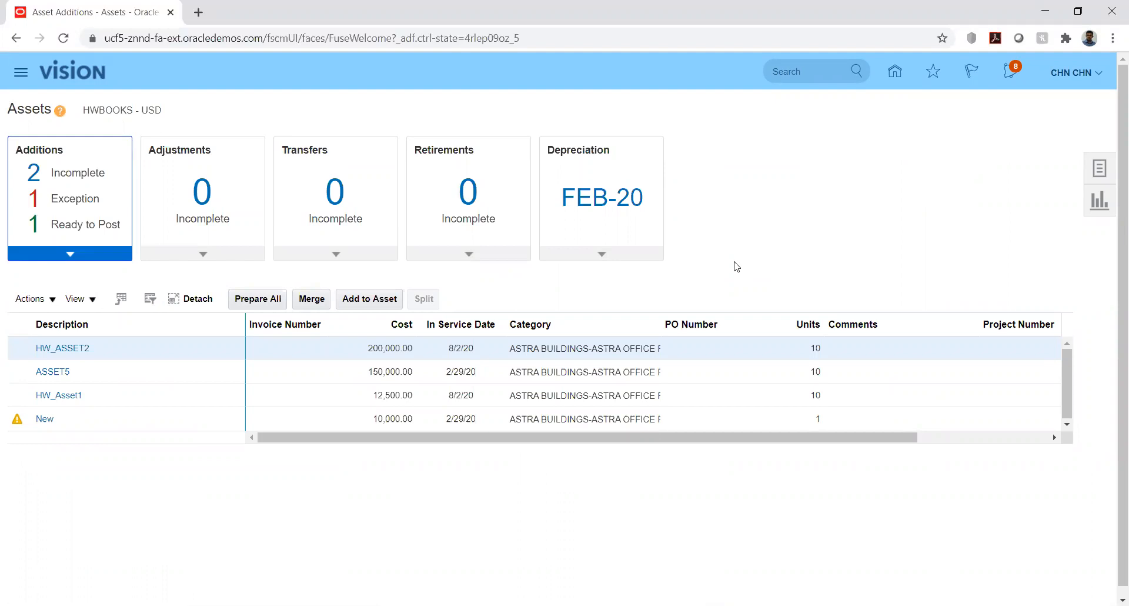
Open the asset inquiry and search the HWBOOKS book for assets in category ASTRA BUILDINGS-ASTRA OFFICE PREMISE
{"action": "left_click", "coordinate": [72, 253]}
{"action": "left_click", "coordinate": [1099, 173]}
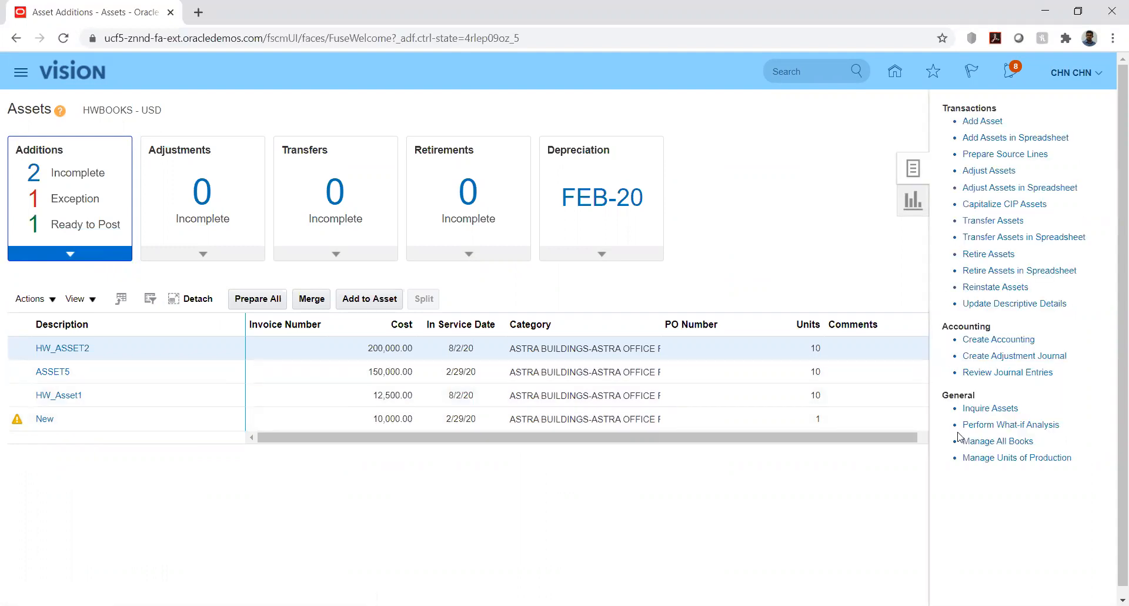
{"action": "left_click", "coordinate": [978, 410]}
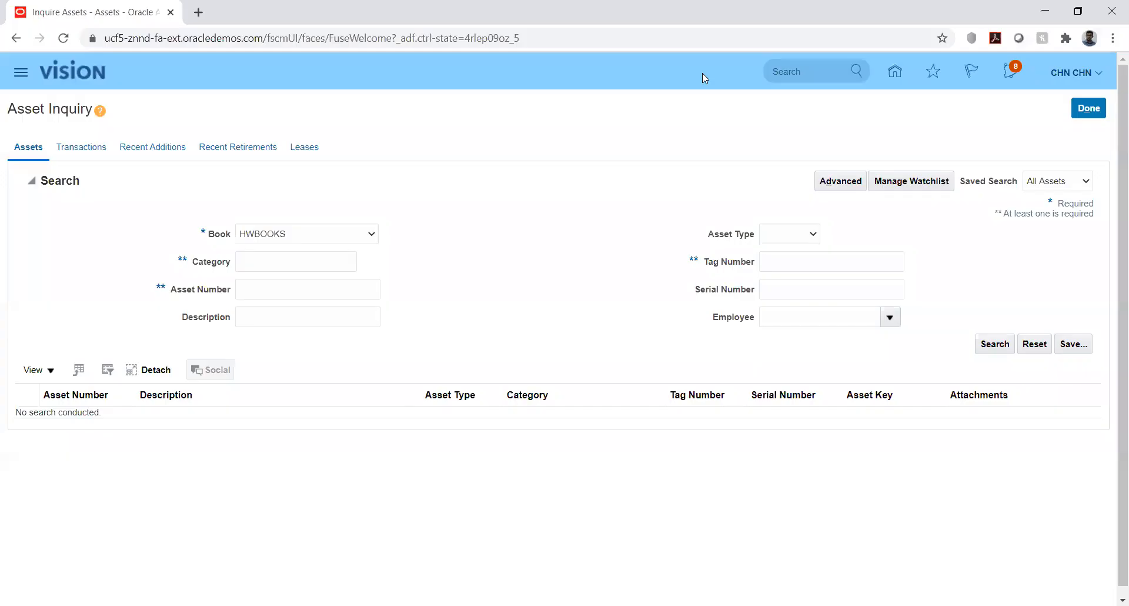
{"action": "left_click", "coordinate": [262, 263]}
{"action": "key", "text": "ctrl+v"}
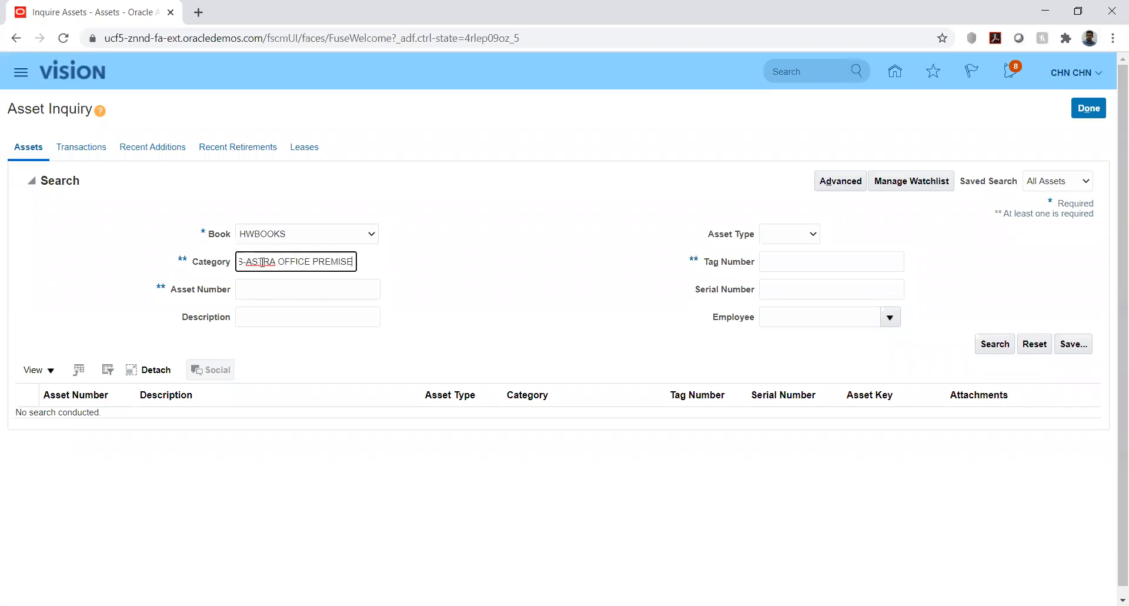
{"action": "left_click", "coordinate": [529, 275]}
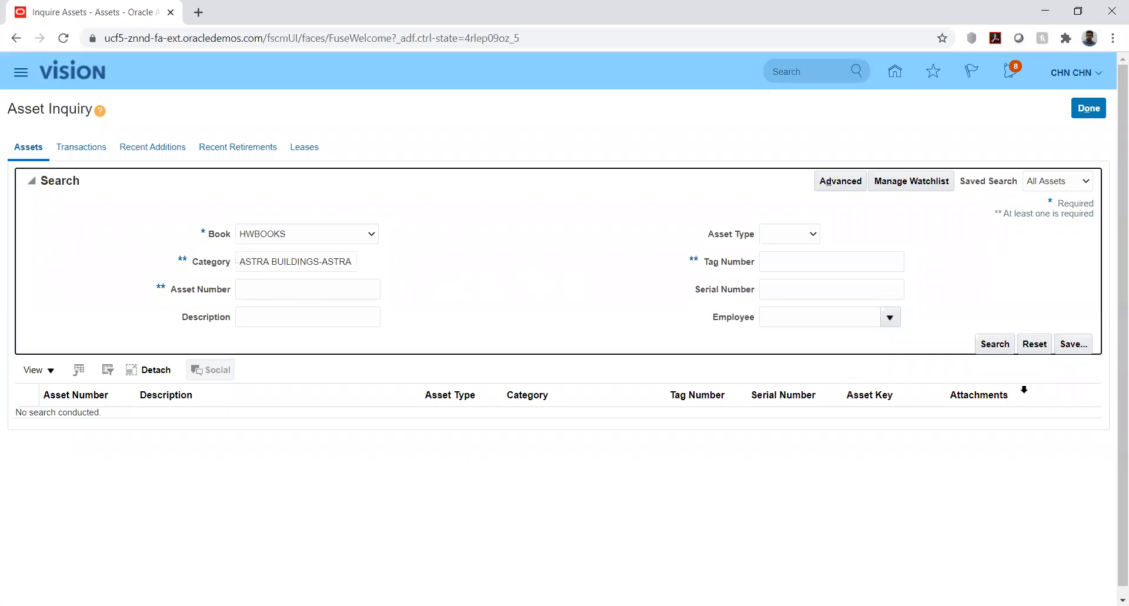
{"action": "left_click", "coordinate": [994, 344]}
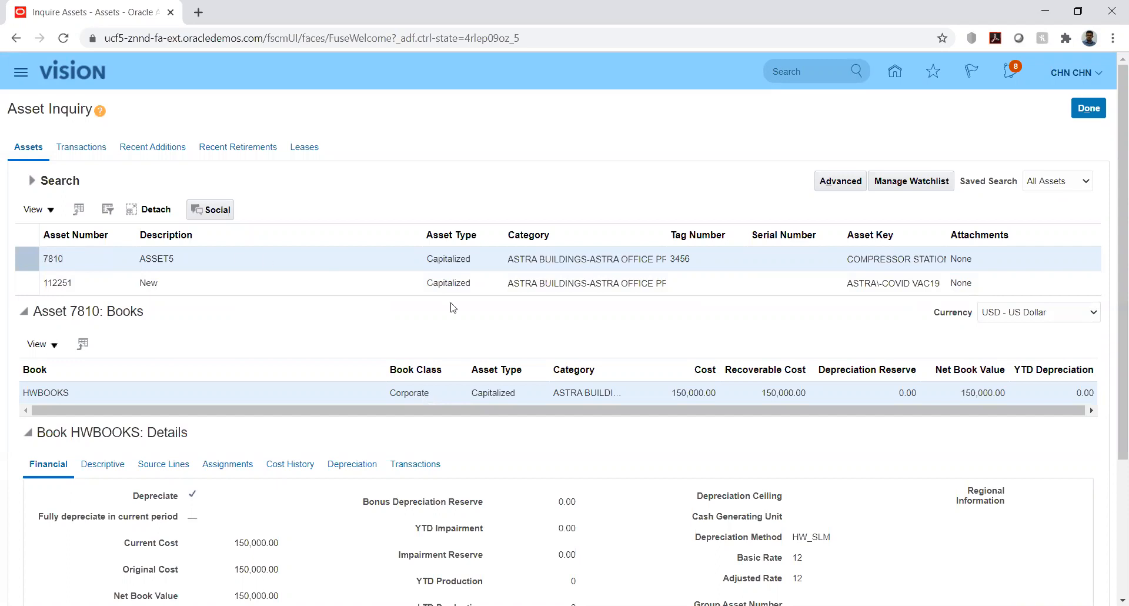
Examine the source lines, assignments, cost history and depreciation of asset 7810 in the HWBOOKS details
{"action": "scroll", "coordinate": [593, 463], "scroll_direction": "down", "scroll_amount": 3}
{"action": "scroll", "coordinate": [594, 463], "scroll_direction": "down", "scroll_amount": 1}
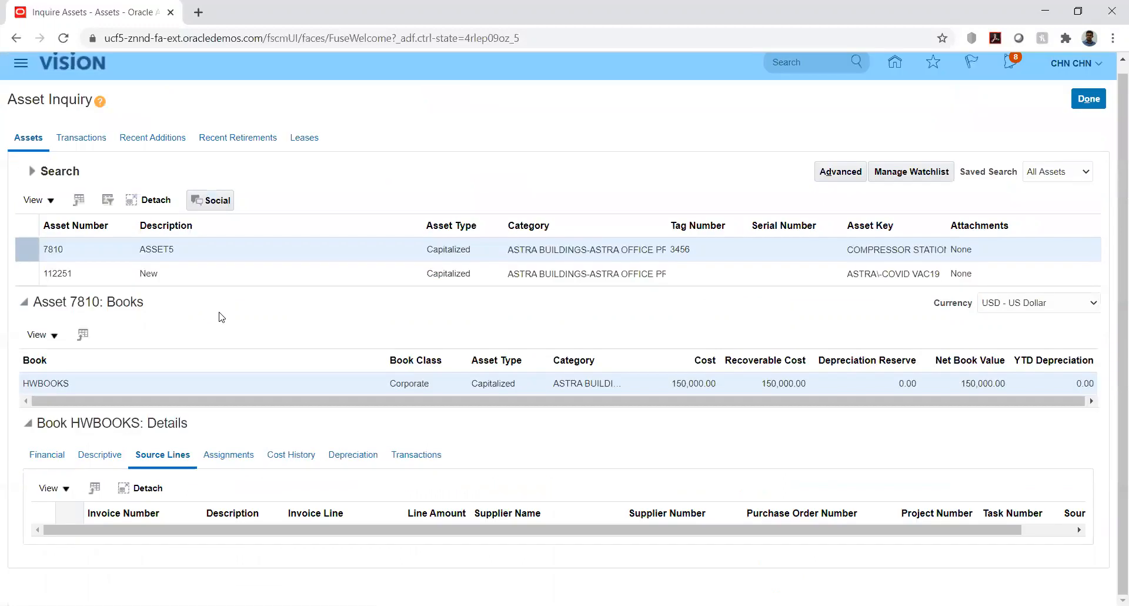
{"action": "left_click", "coordinate": [238, 457]}
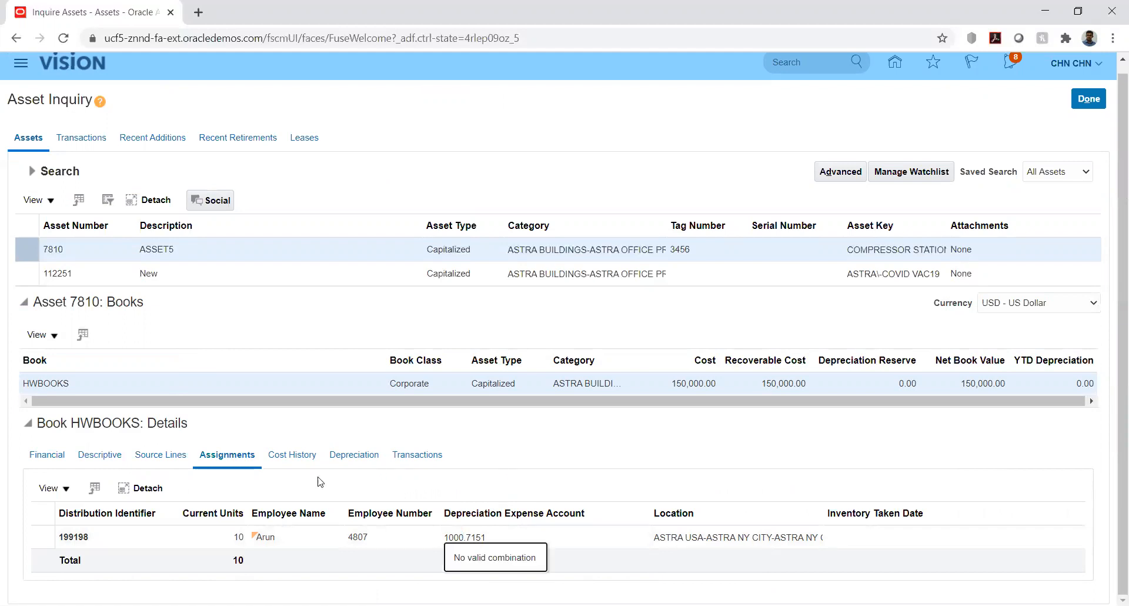
{"action": "left_click", "coordinate": [291, 456]}
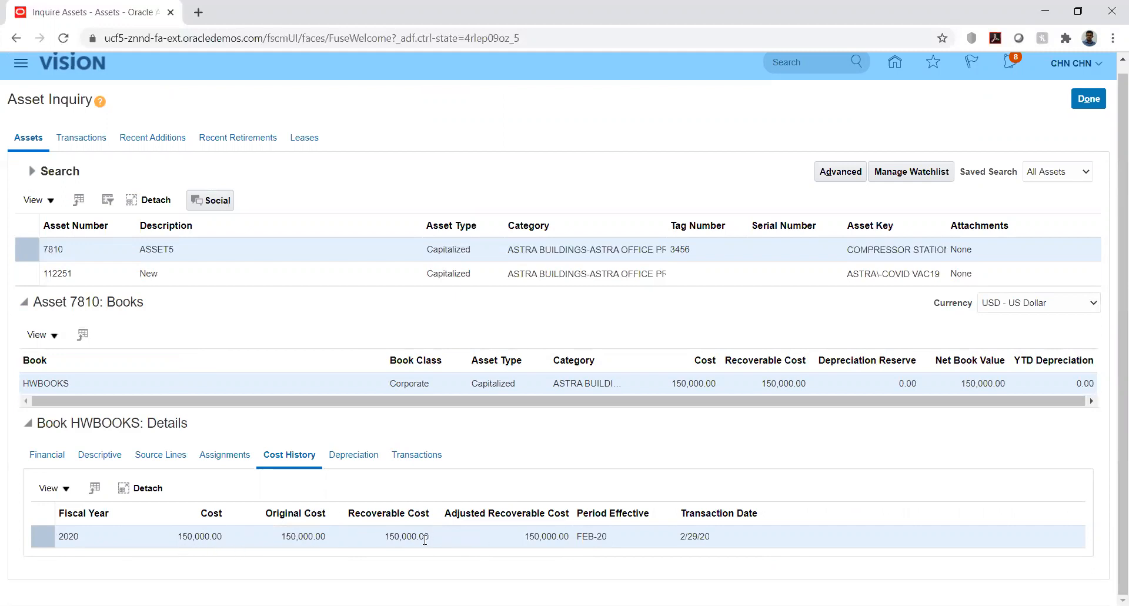
{"action": "left_click", "coordinate": [354, 456]}
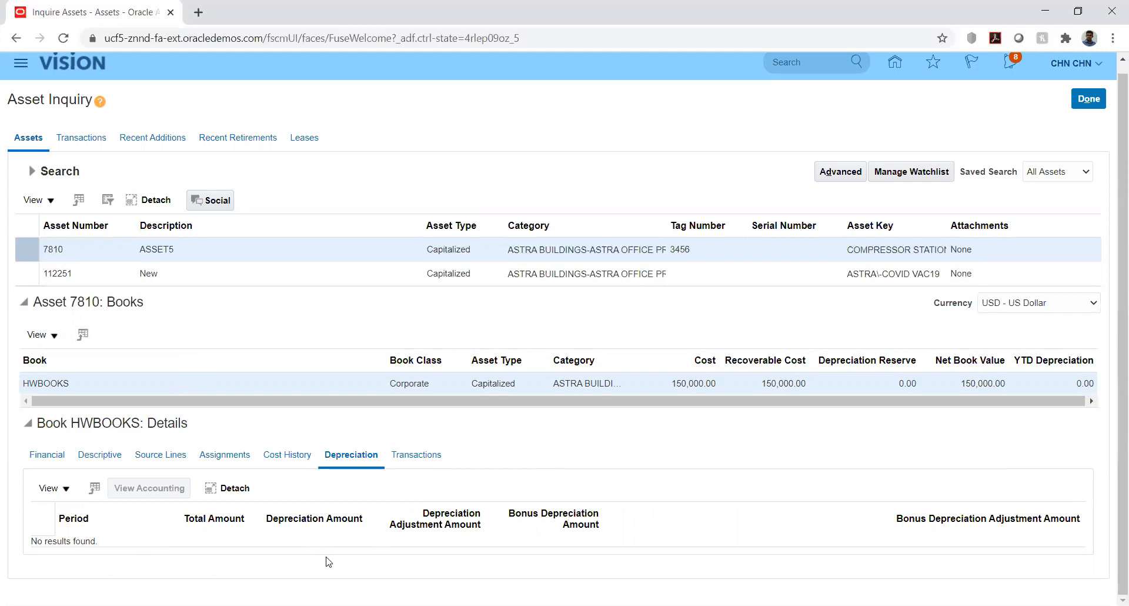
Examine the Transfer in and Addition transactions of asset 7810 and finish the asset inquiry
{"action": "left_click", "coordinate": [412, 456]}
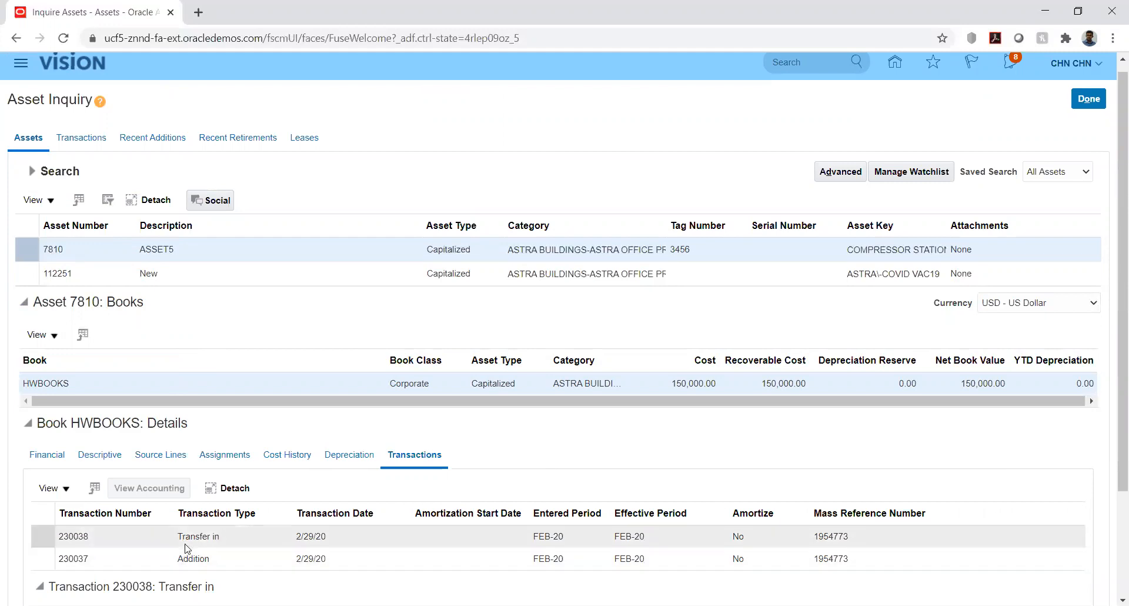
{"action": "left_click", "coordinate": [207, 555]}
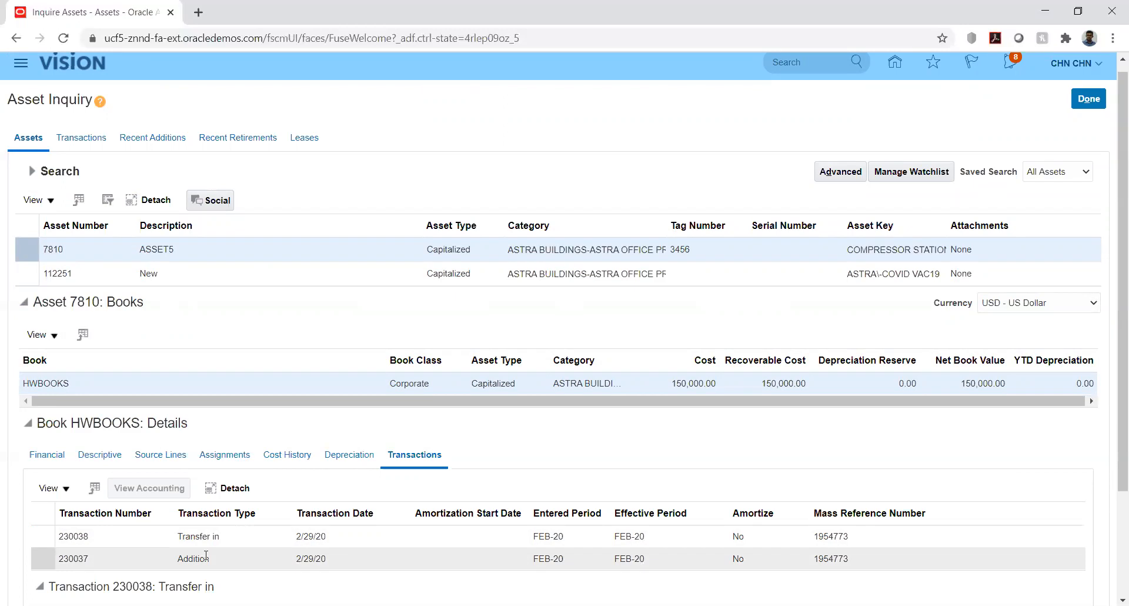
{"action": "left_click", "coordinate": [197, 545]}
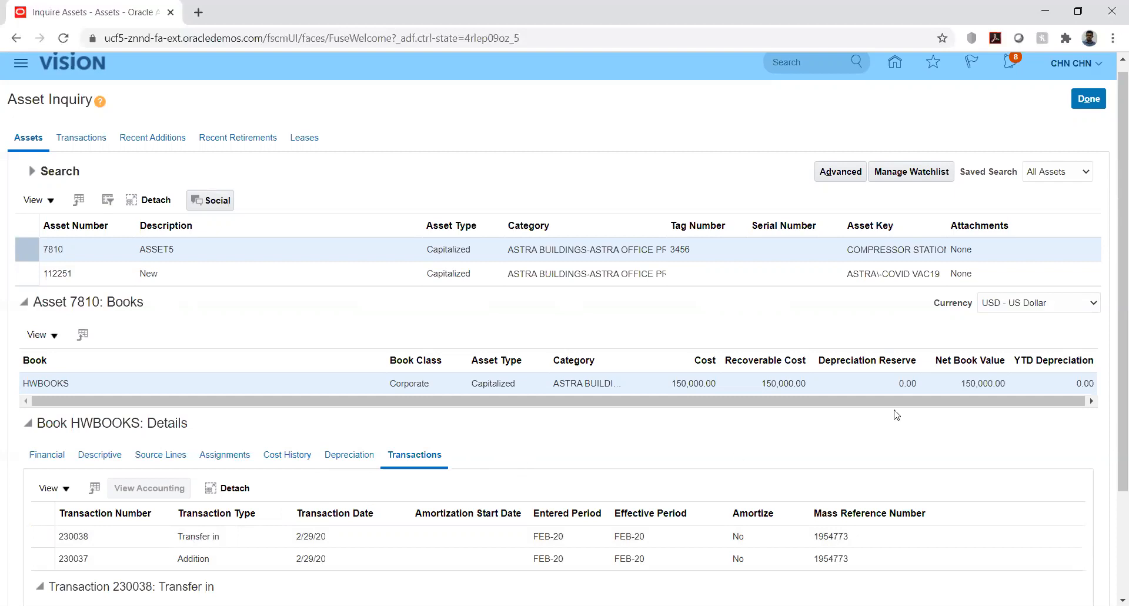
{"action": "scroll", "coordinate": [959, 395], "scroll_direction": "up", "scroll_amount": 1}
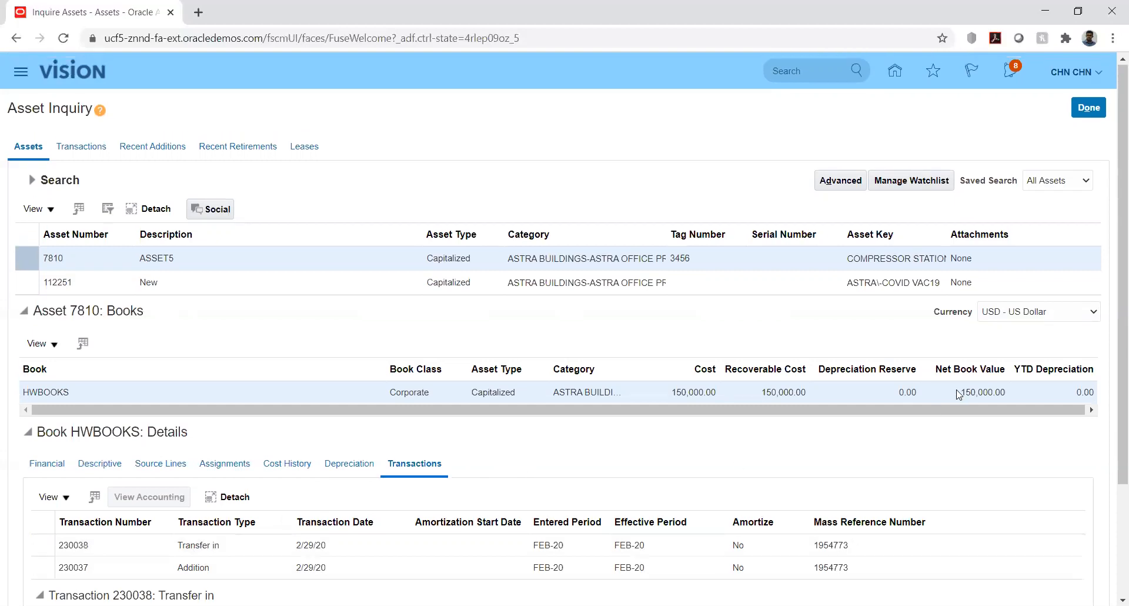
{"action": "left_click", "coordinate": [1091, 108]}
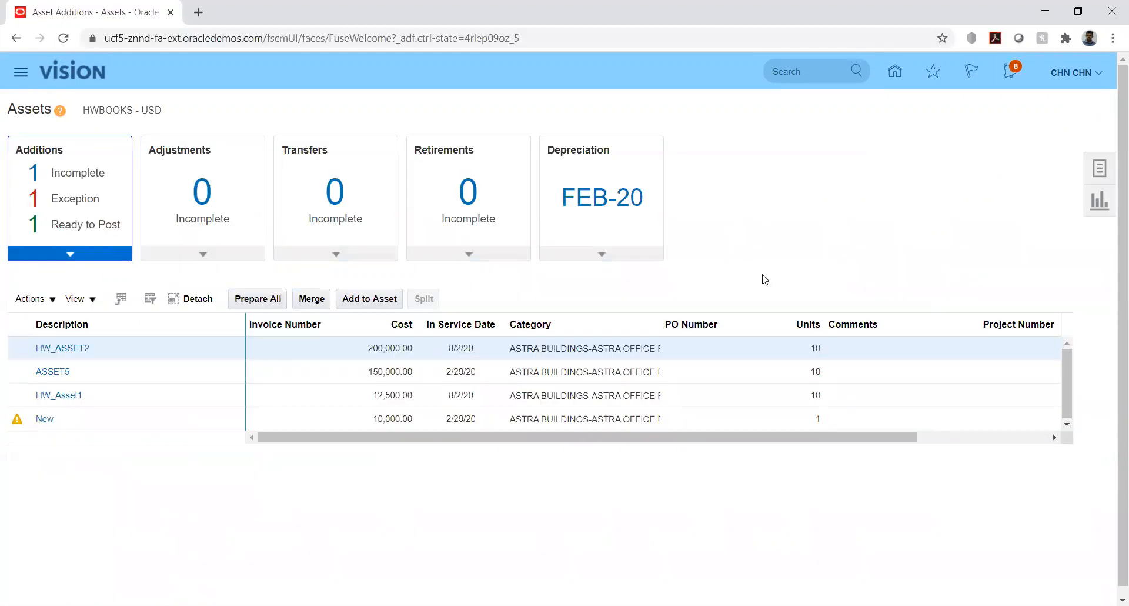
Run Calculate Depreciation for the FEB-20 period of the HWBOOKS book and dismiss the submission notice
{"action": "left_click", "coordinate": [601, 256]}
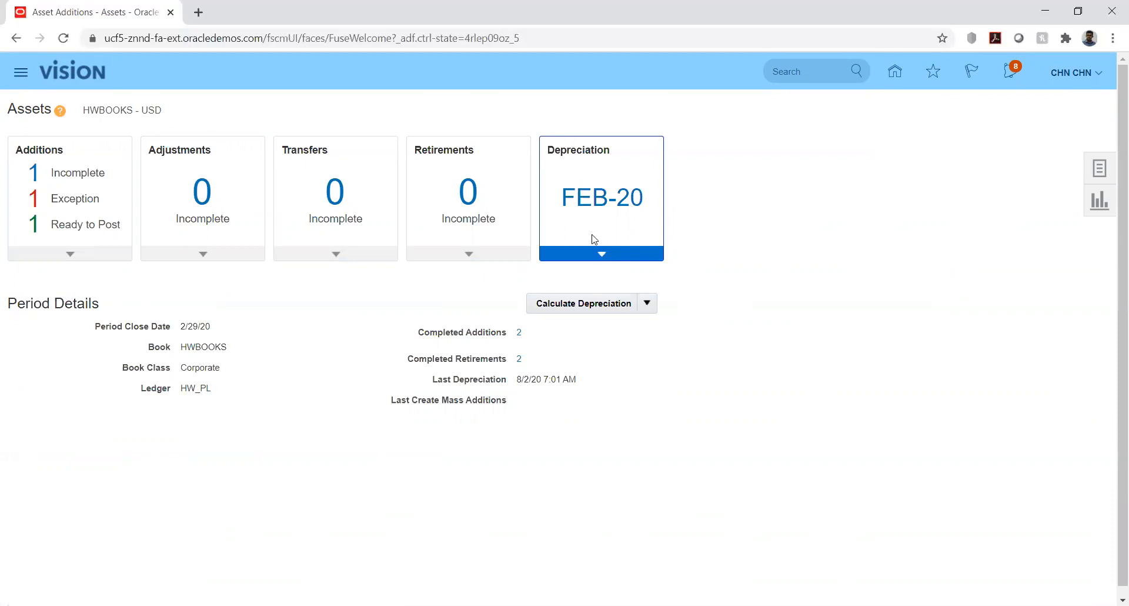
{"action": "left_click", "coordinate": [587, 304]}
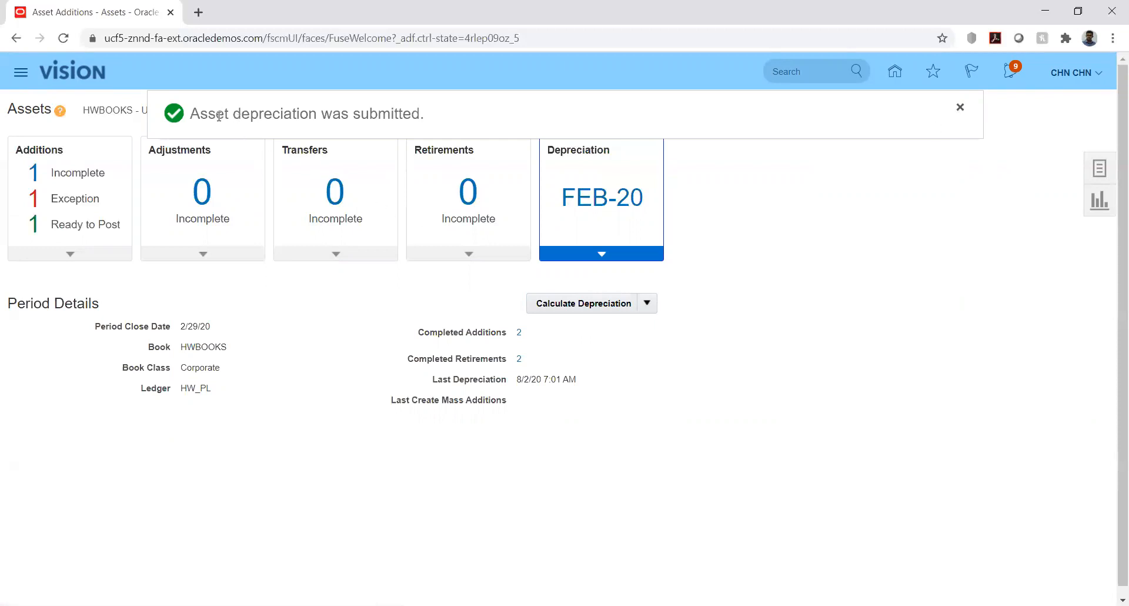
{"action": "left_click", "coordinate": [963, 109]}
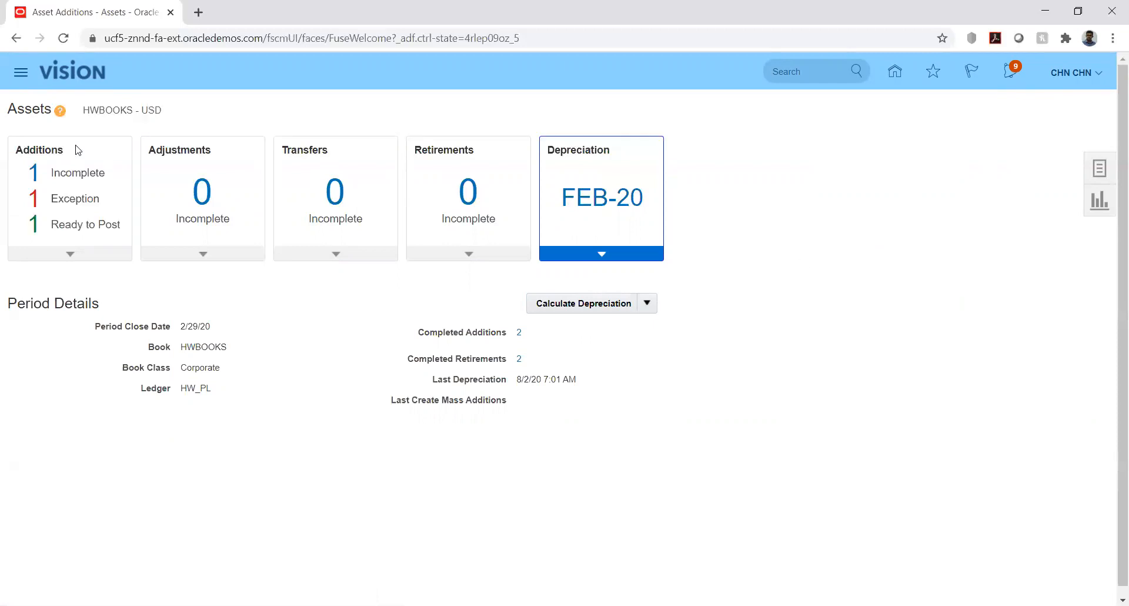
Open Scheduled Processes and refresh the list to check the status of the Calculate Depreciation run
{"action": "left_click", "coordinate": [23, 74]}
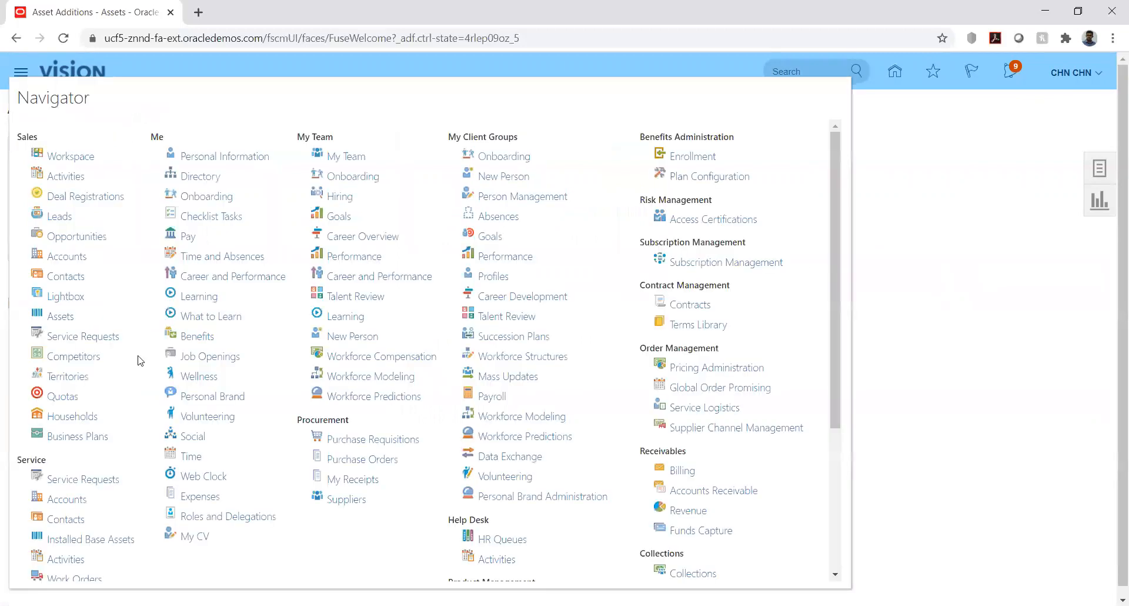
{"action": "scroll", "coordinate": [650, 428], "scroll_direction": "down", "scroll_amount": 5}
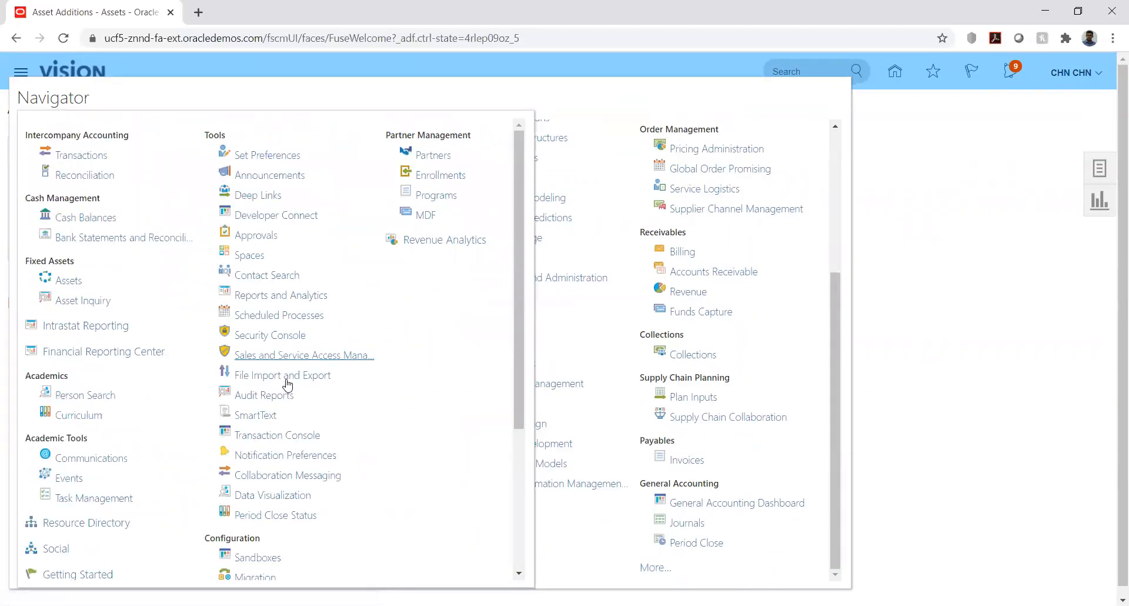
{"action": "left_click", "coordinate": [274, 317]}
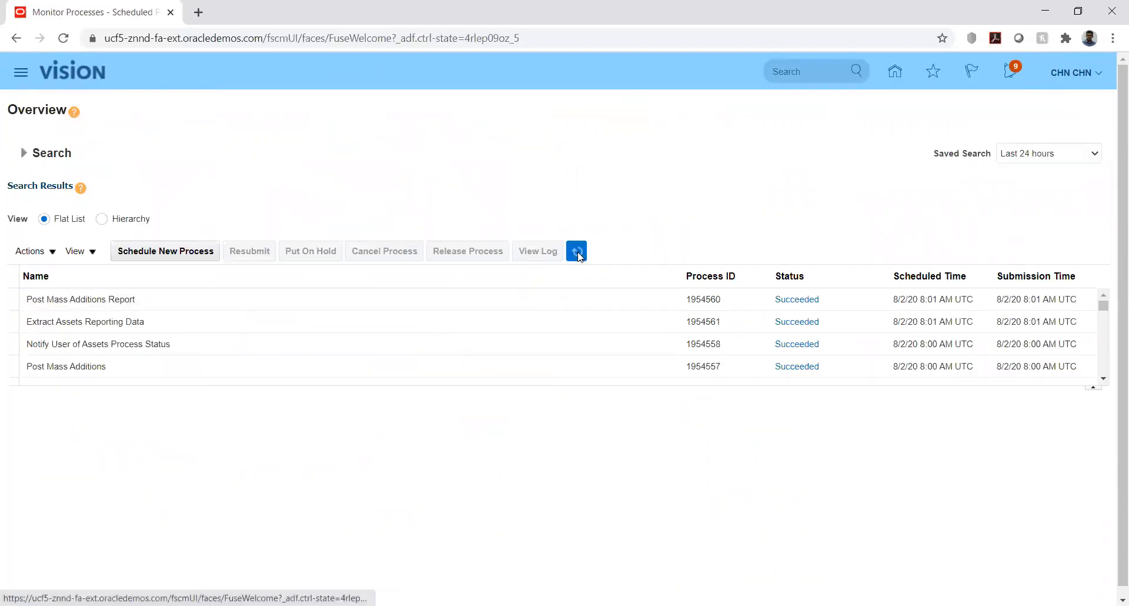
{"action": "left_click", "coordinate": [577, 252]}
{"action": "left_click", "coordinate": [578, 254]}
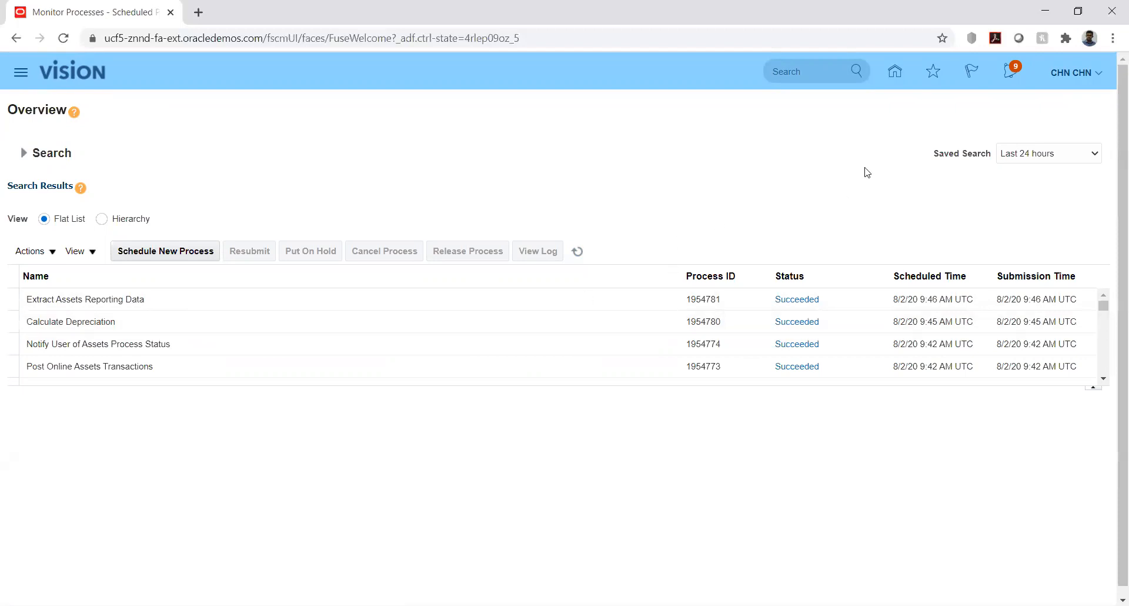
Return to the Fixed Assets work area and search the HWBOOKS asset inquiry for category ASTRA BUILDINGS-ASTRA OFFICE PREMISE
{"action": "left_click", "coordinate": [895, 71]}
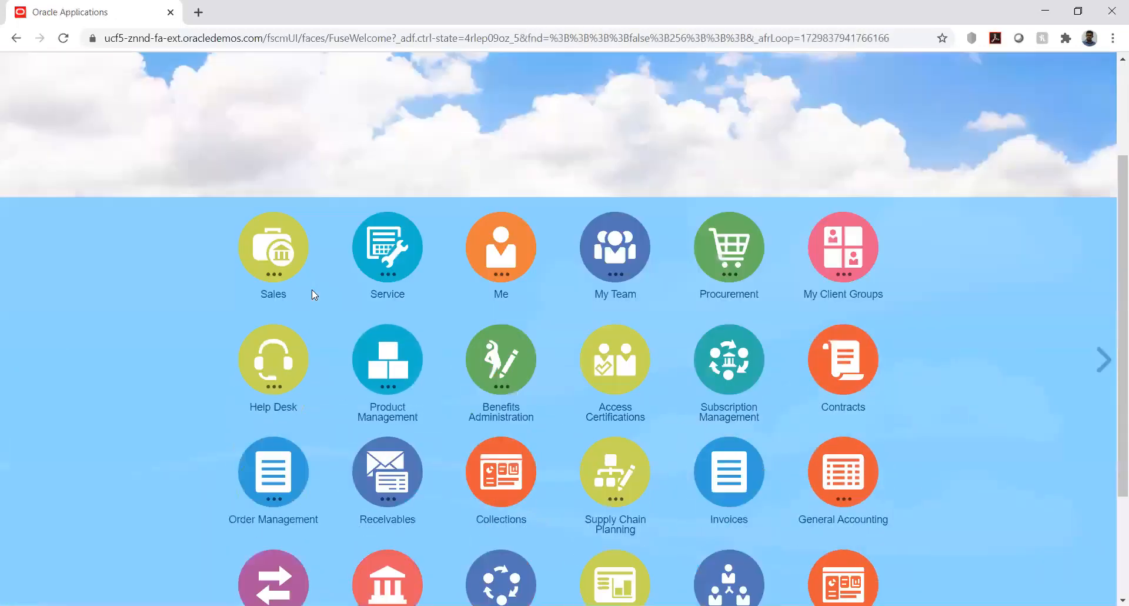
{"action": "scroll", "coordinate": [311, 289], "scroll_direction": "down", "scroll_amount": 3}
{"action": "left_click", "coordinate": [502, 424]}
{"action": "left_click", "coordinate": [453, 518]}
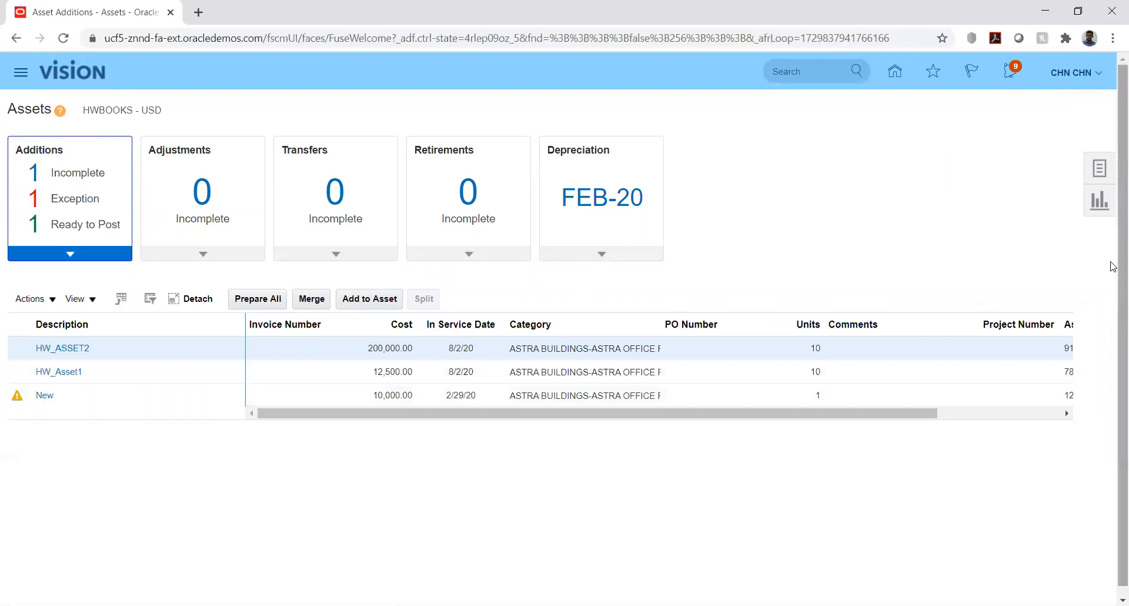
{"action": "left_click", "coordinate": [1100, 170]}
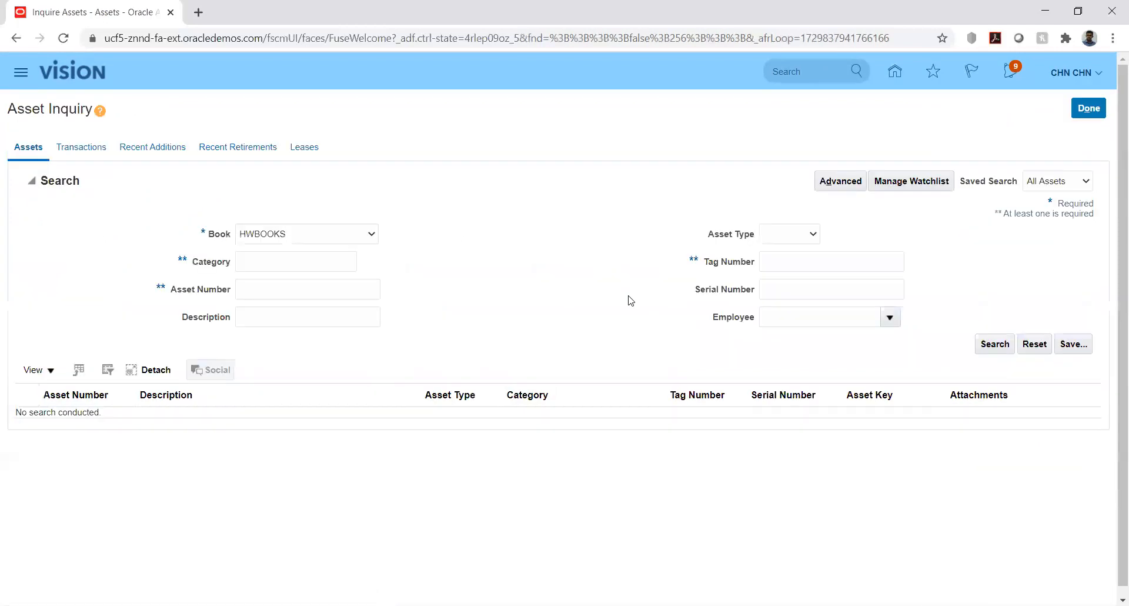
{"action": "left_click", "coordinate": [283, 263]}
{"action": "type", "text": "ASTRA BUILDINGS-ASTRA"}
{"action": "left_click", "coordinate": [995, 345]}
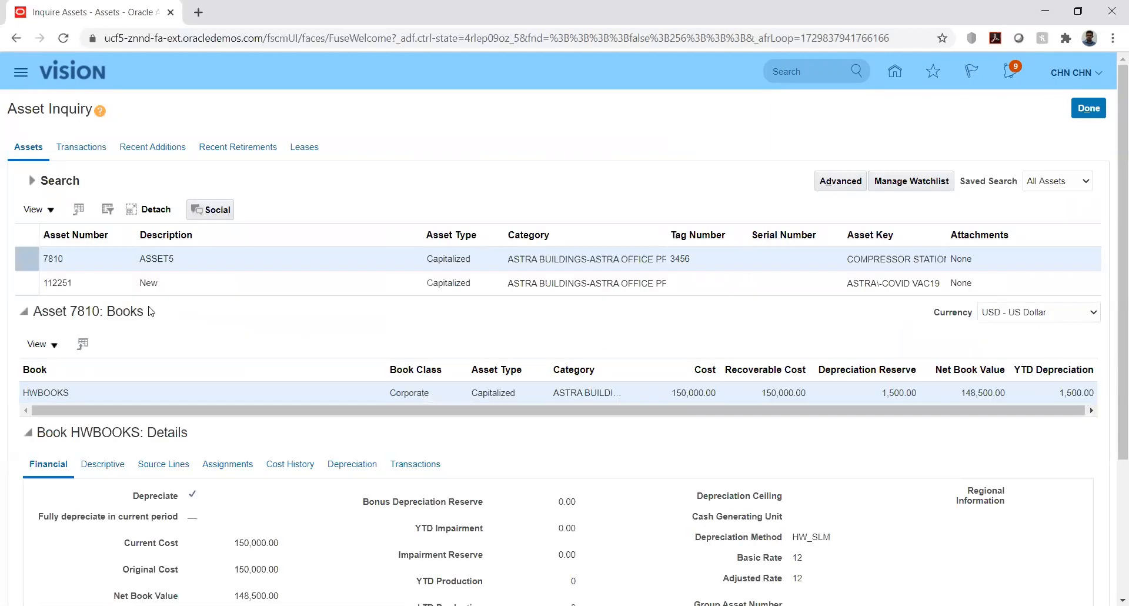
Examine the financial details and depreciation amounts of asset 7810 in the HWBOOKS book and finish the inquiry
{"action": "left_click", "coordinate": [82, 261]}
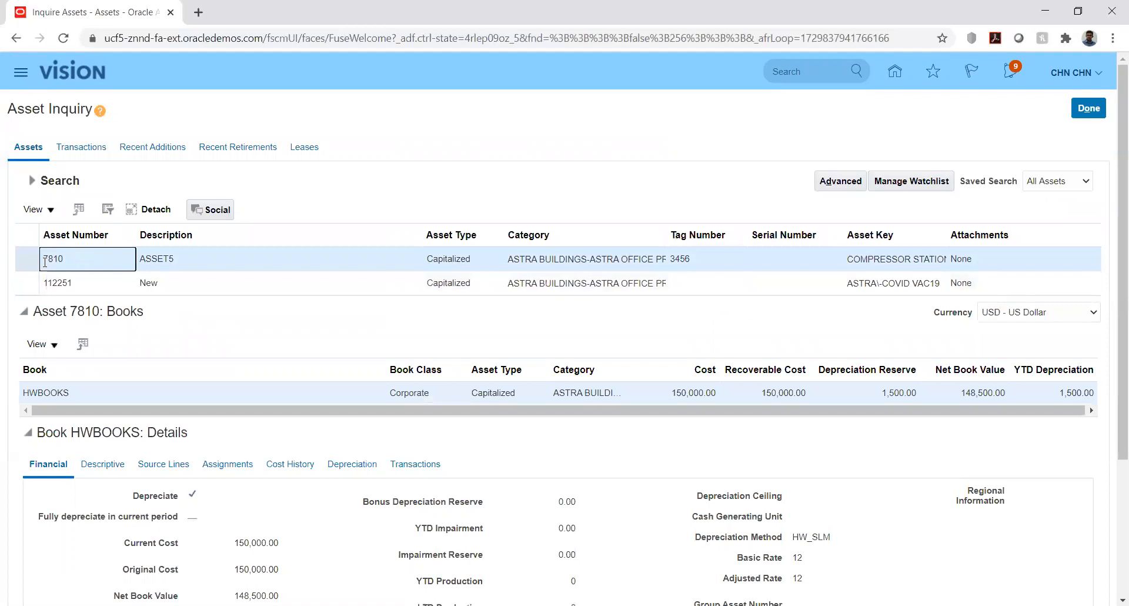
{"action": "scroll", "coordinate": [227, 333], "scroll_direction": "down", "scroll_amount": 1}
{"action": "scroll", "coordinate": [228, 334], "scroll_direction": "down", "scroll_amount": 2}
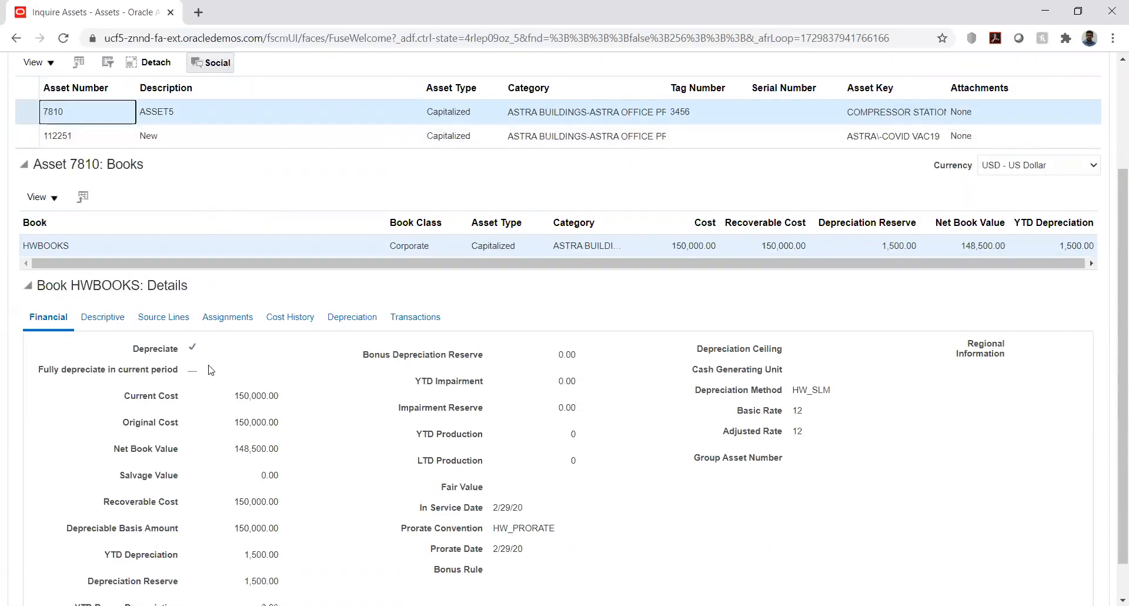
{"action": "left_click", "coordinate": [335, 327]}
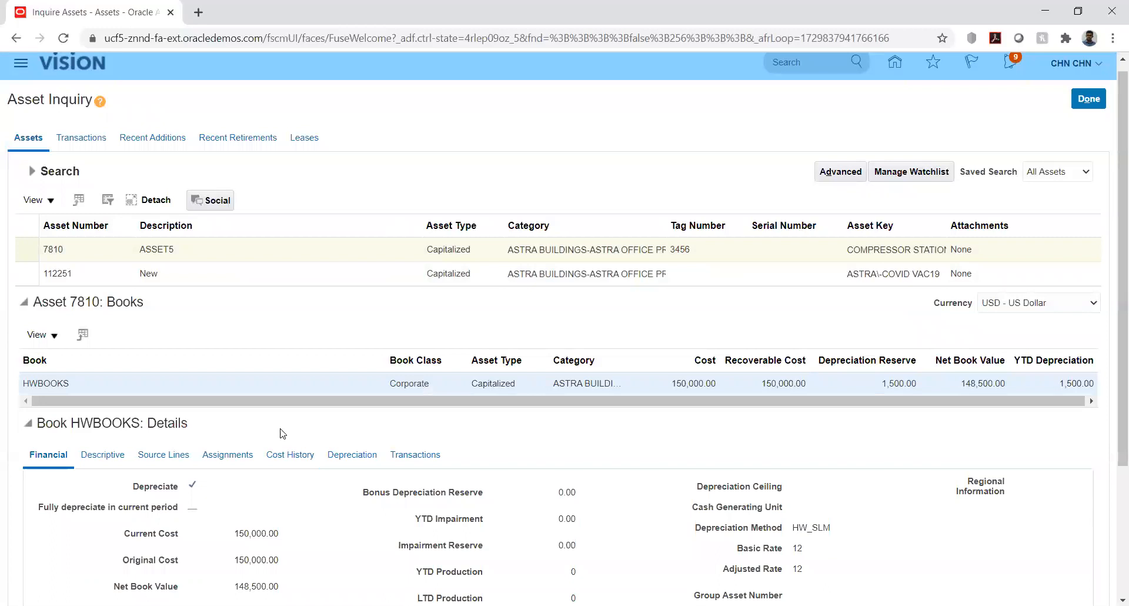
{"action": "scroll", "coordinate": [281, 447], "scroll_direction": "down", "scroll_amount": 3}
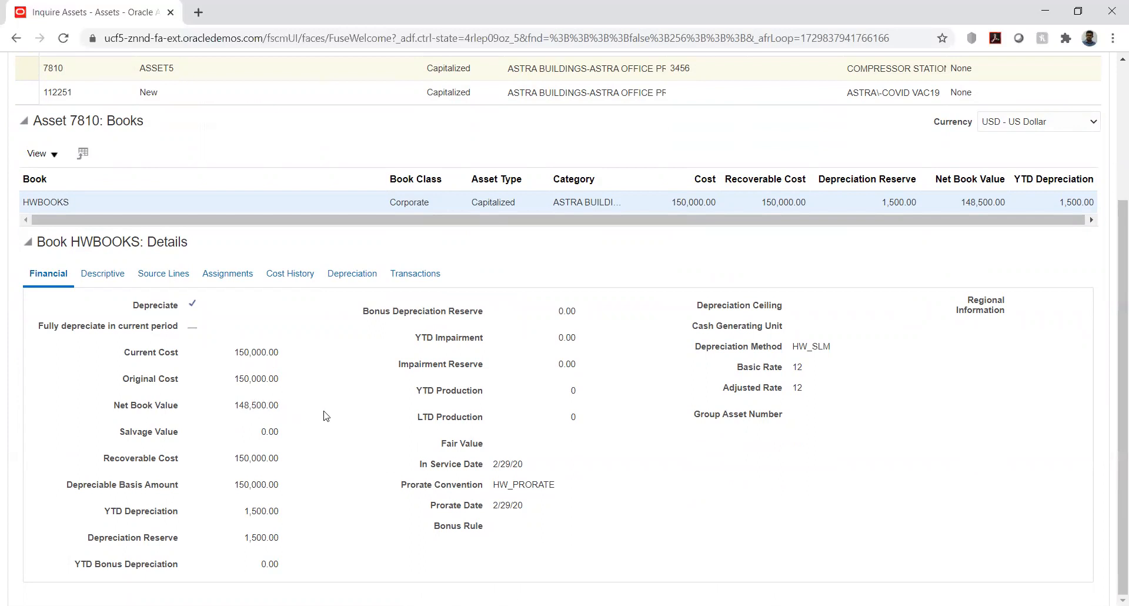
{"action": "scroll", "coordinate": [327, 416], "scroll_direction": "up", "scroll_amount": 1}
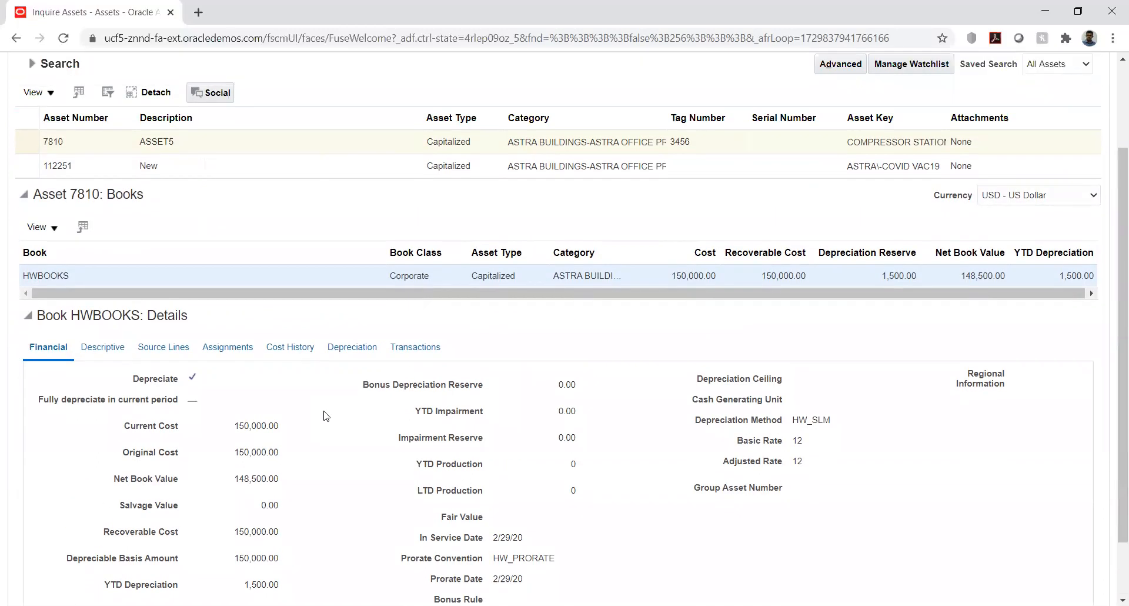
{"action": "scroll", "coordinate": [326, 416], "scroll_direction": "up", "scroll_amount": 1}
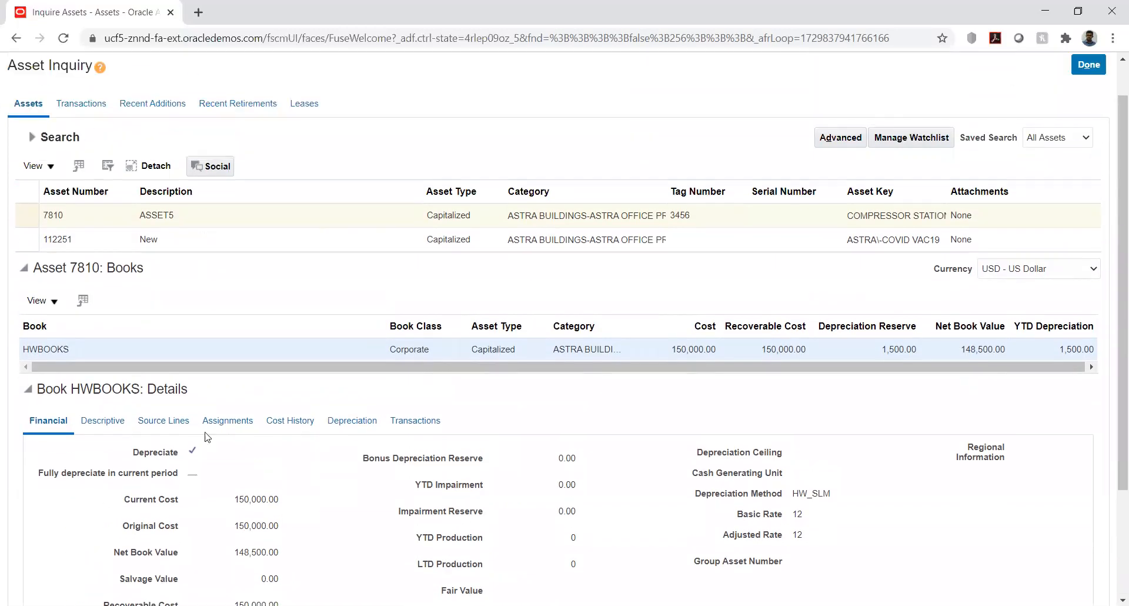
{"action": "left_click", "coordinate": [279, 421]}
{"action": "left_click", "coordinate": [1092, 103]}
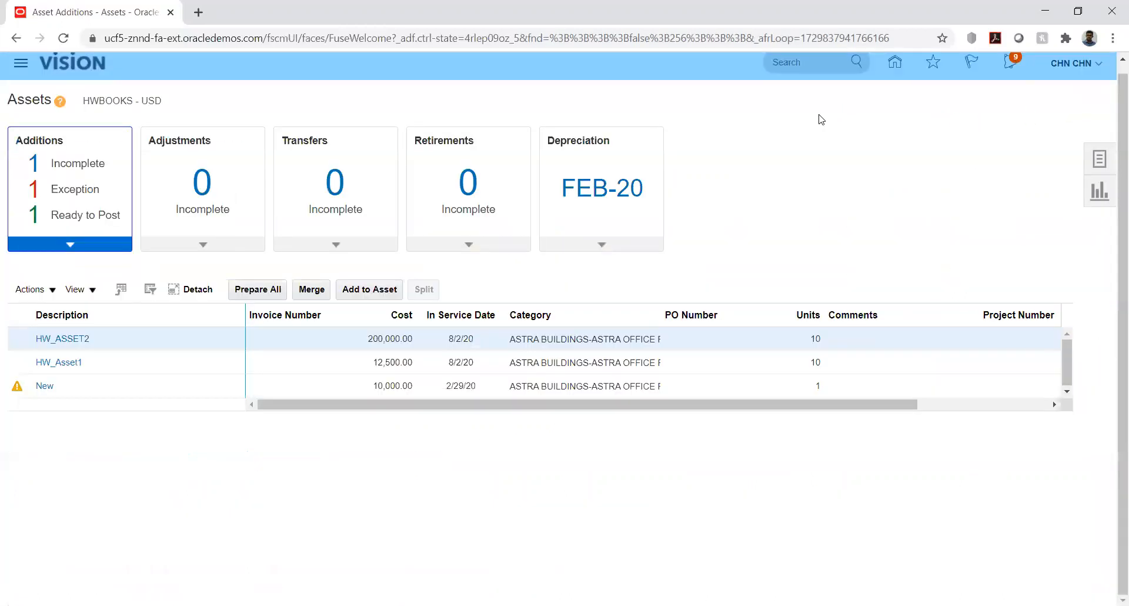
Start the Create Accounting for Assets process and select the HWBOOKS book
{"action": "left_click", "coordinate": [1100, 159]}
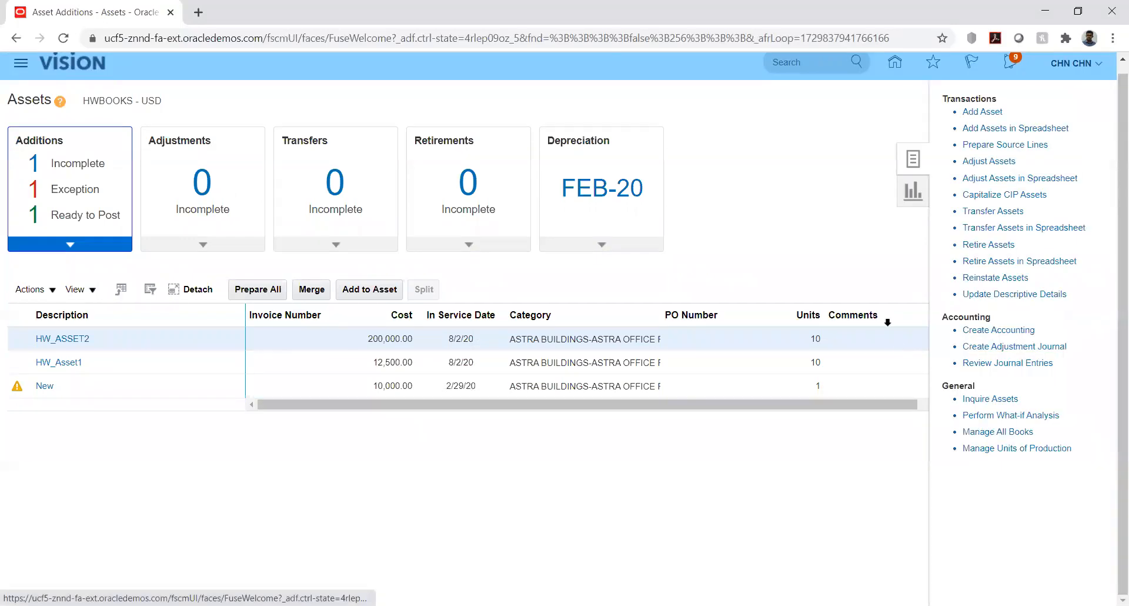
{"action": "left_click", "coordinate": [982, 330]}
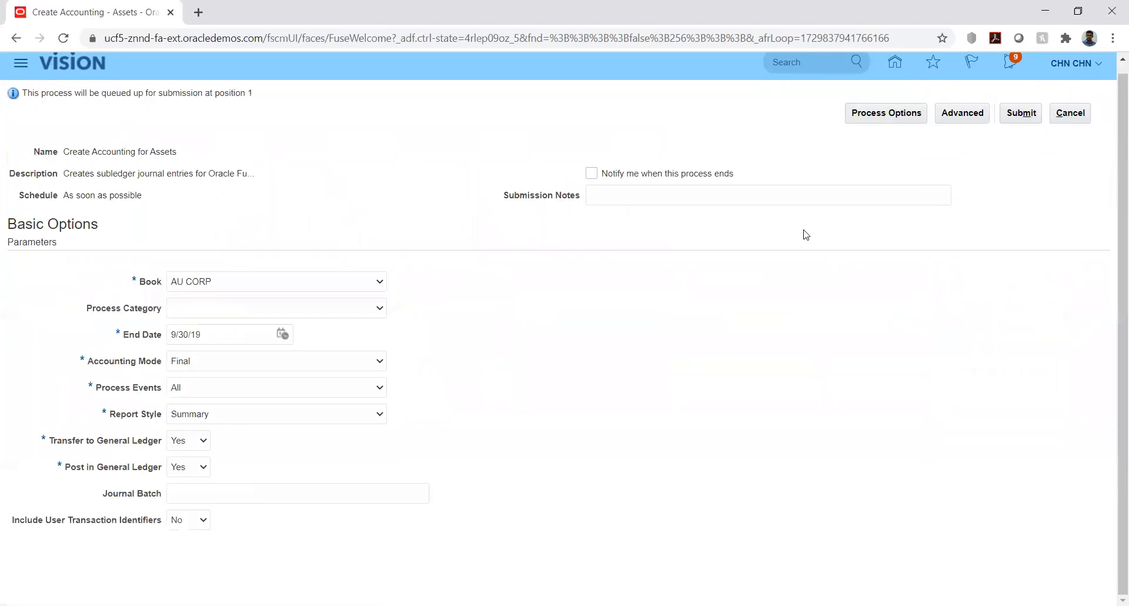
{"action": "left_click", "coordinate": [355, 285]}
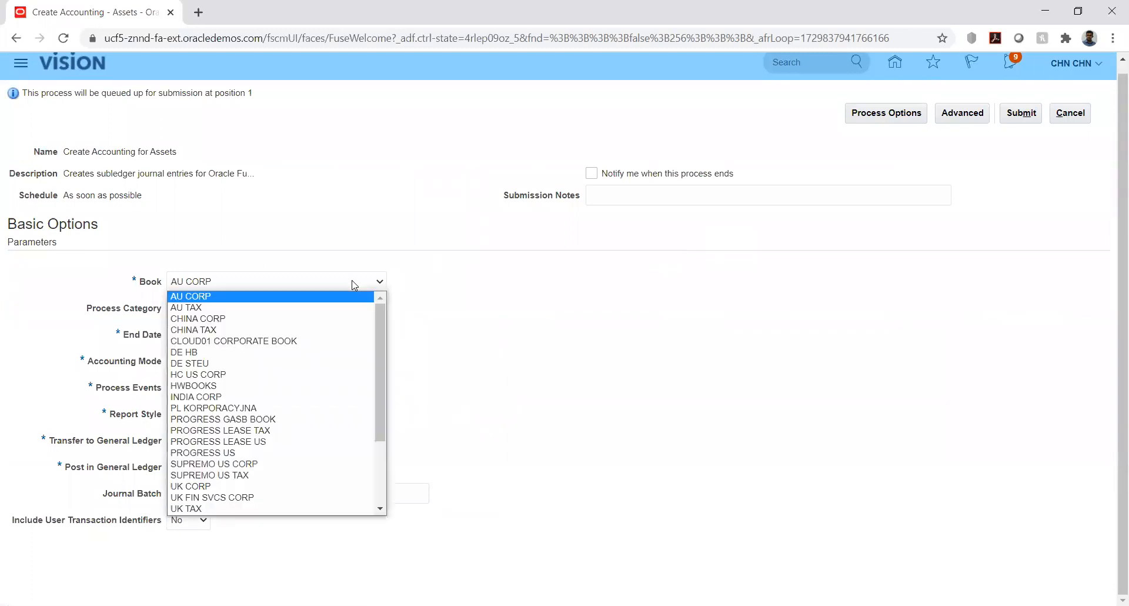
{"action": "key", "text": "h"}
{"action": "key", "text": "Down"}
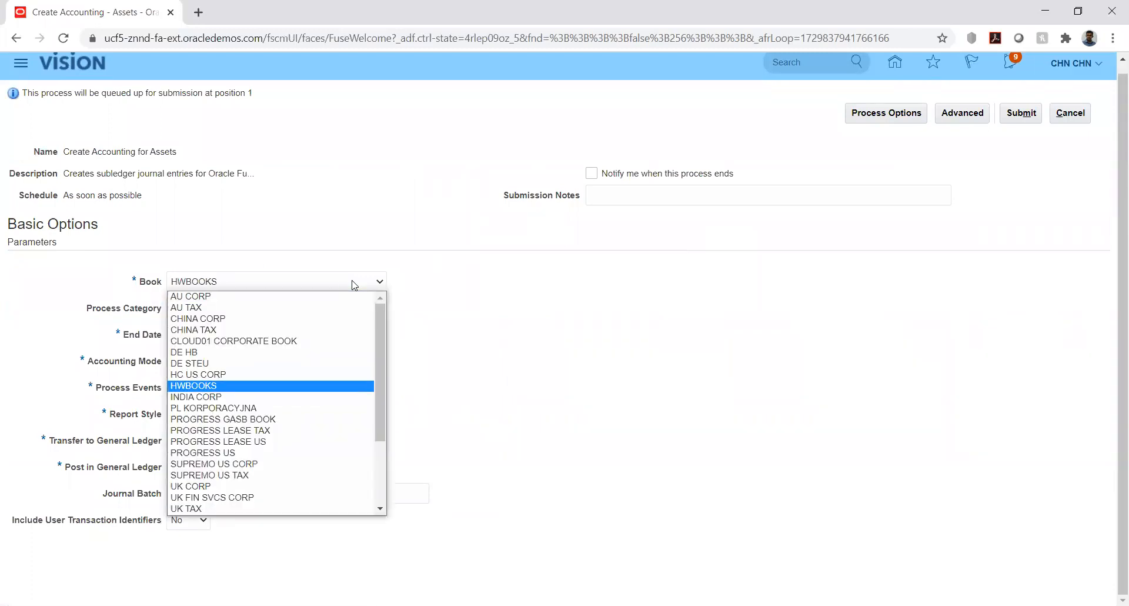
{"action": "key", "text": "Return"}
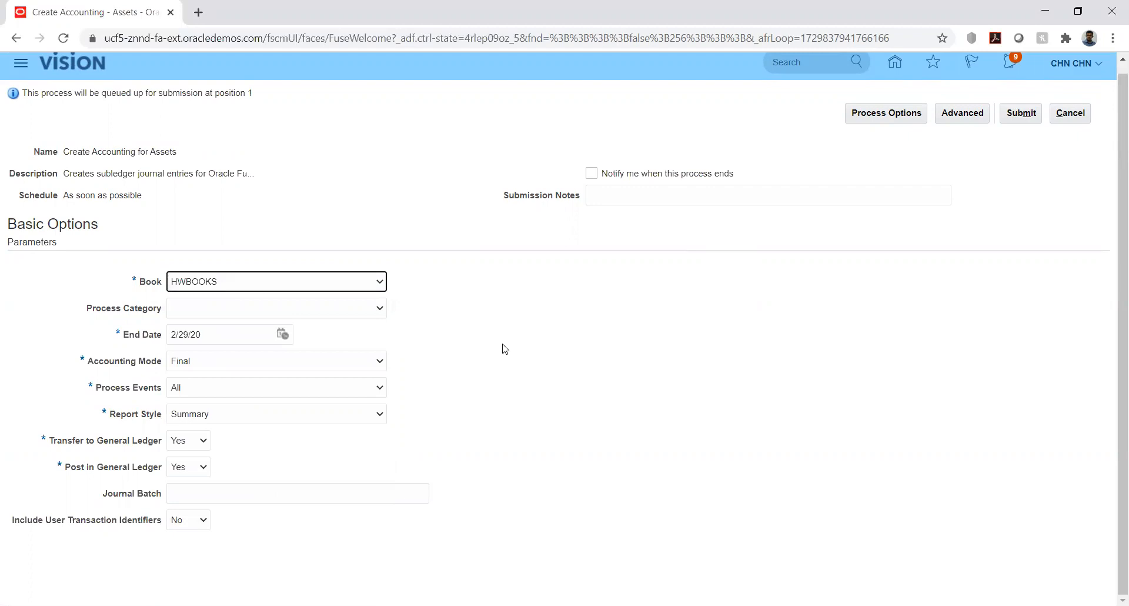
Review the process categories, leave the category blank, submit Create Accounting in Final mode and dismiss the confirmation
{"action": "left_click", "coordinate": [367, 312]}
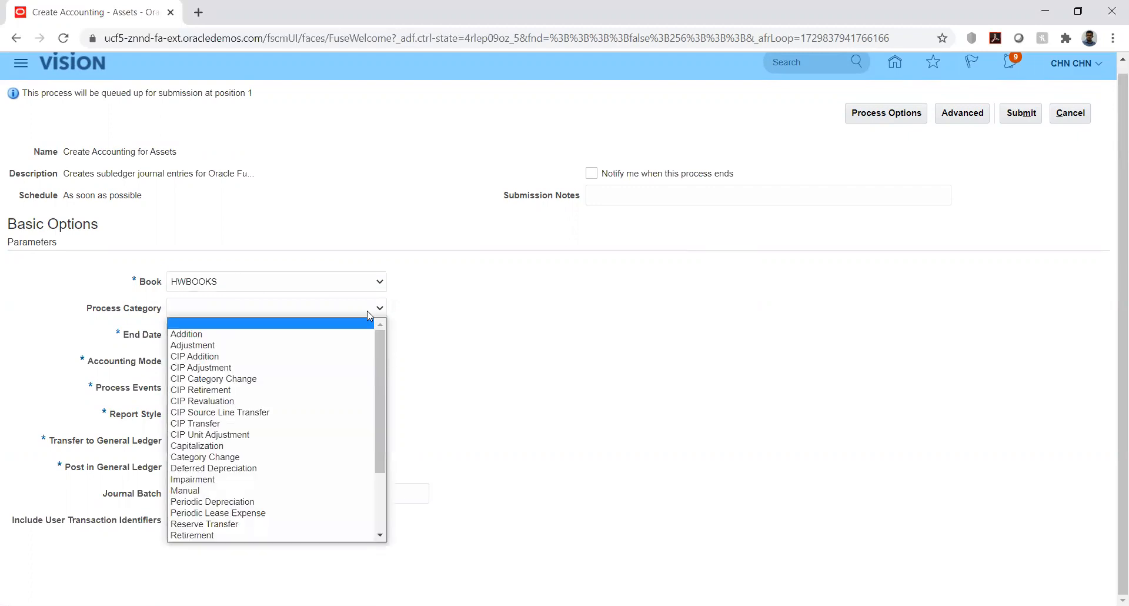
{"action": "left_click", "coordinate": [453, 317]}
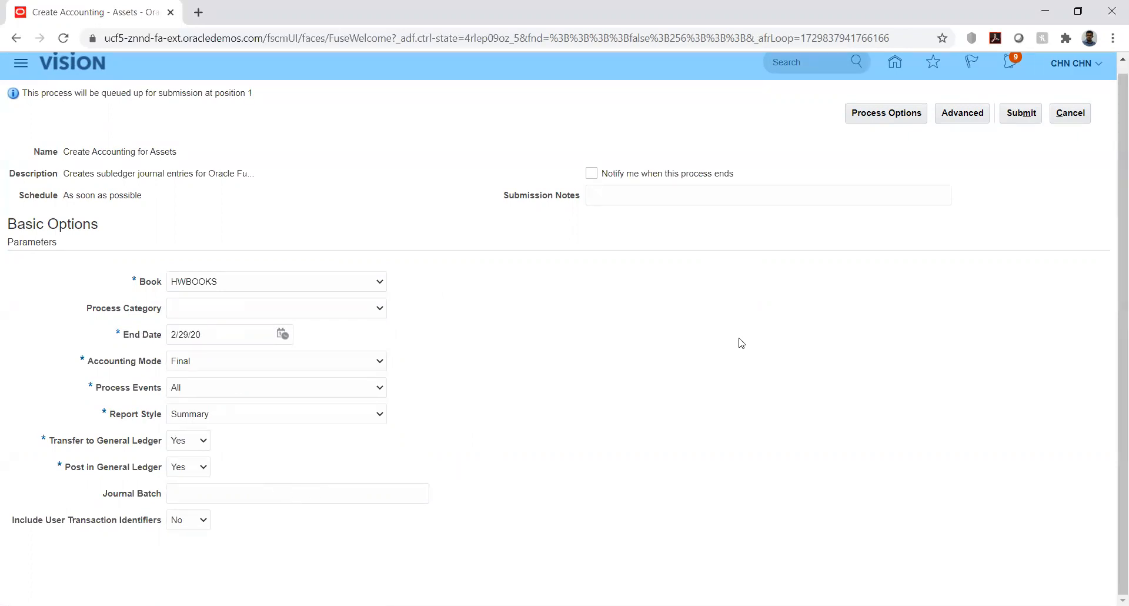
{"action": "left_click", "coordinate": [1021, 114]}
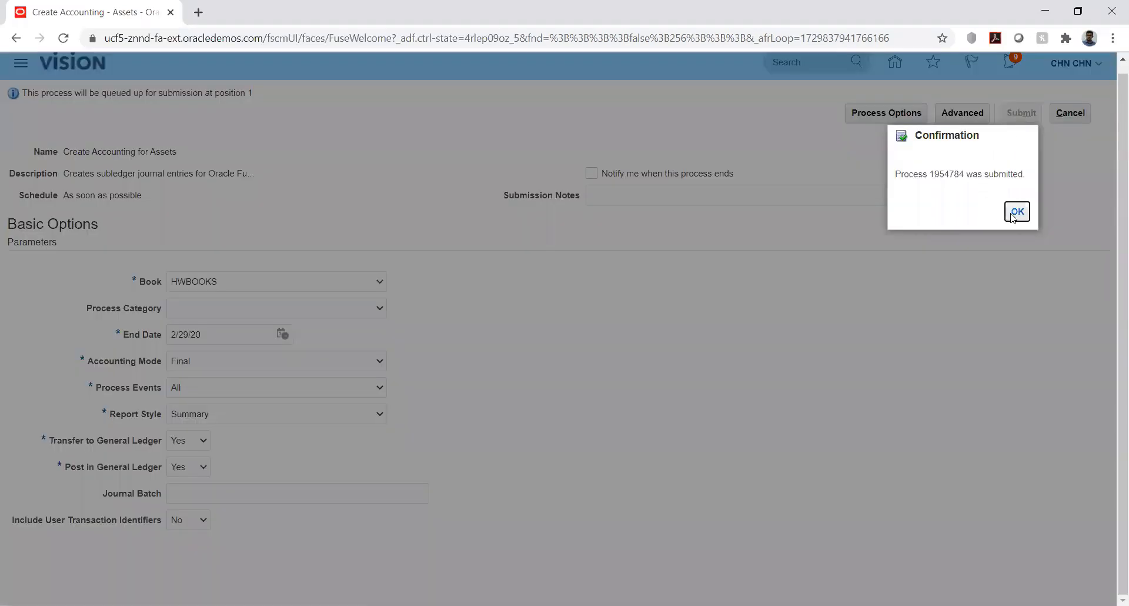
{"action": "left_click", "coordinate": [1016, 213]}
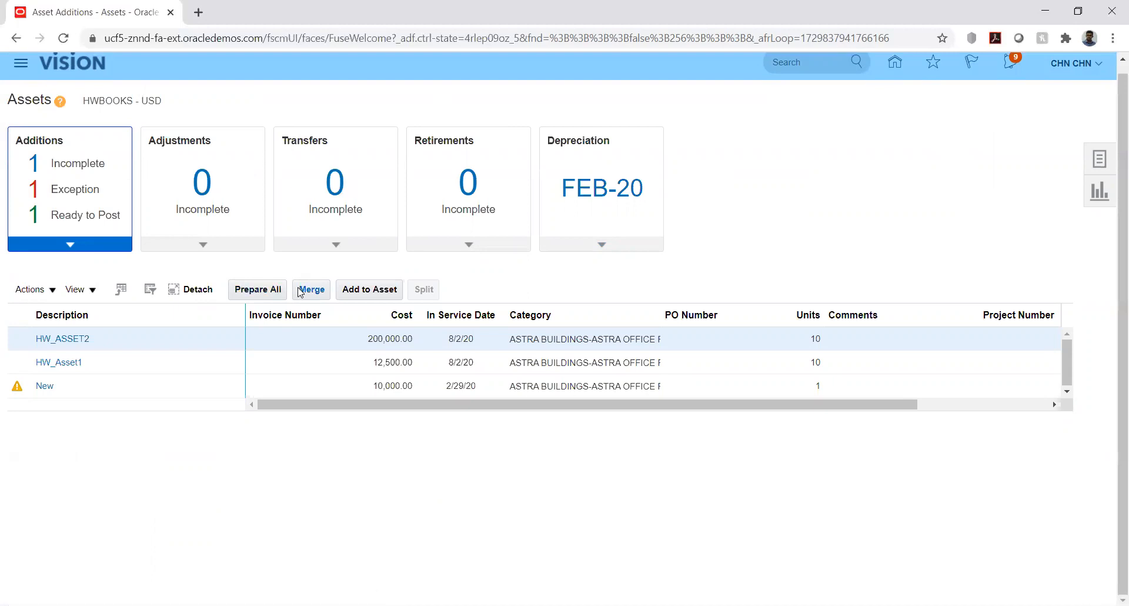
Open Scheduled Processes and refresh the list repeatedly to monitor the accounting, journal import and posting processes until they finish
{"action": "scroll", "coordinate": [679, 391], "scroll_direction": "down", "scroll_amount": 4}
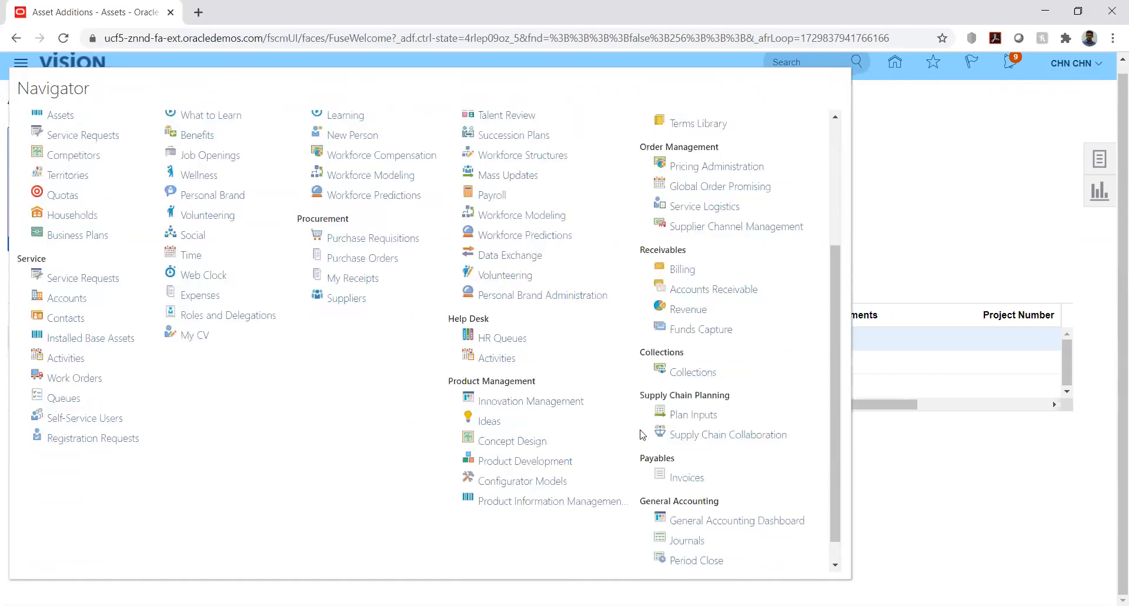
{"action": "left_click", "coordinate": [643, 558]}
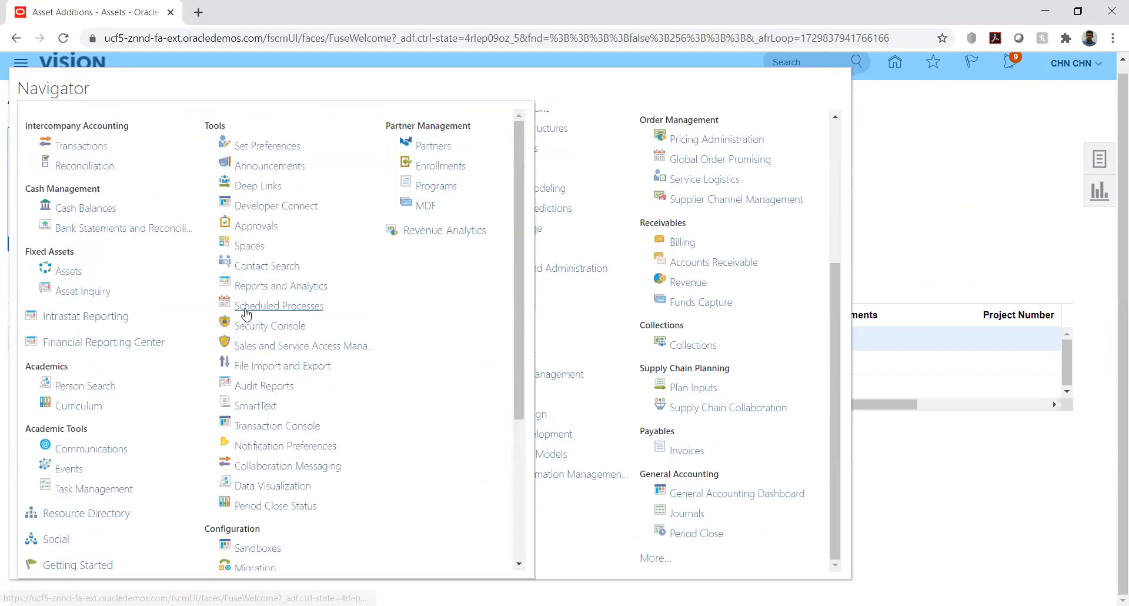
{"action": "left_click", "coordinate": [254, 307]}
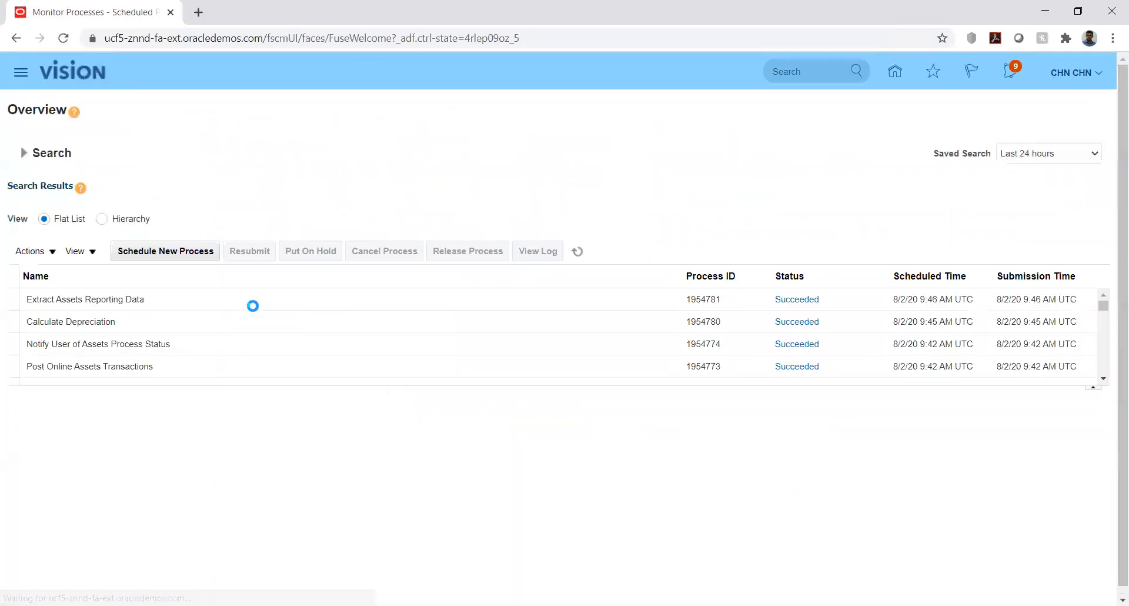
{"action": "left_click", "coordinate": [578, 251]}
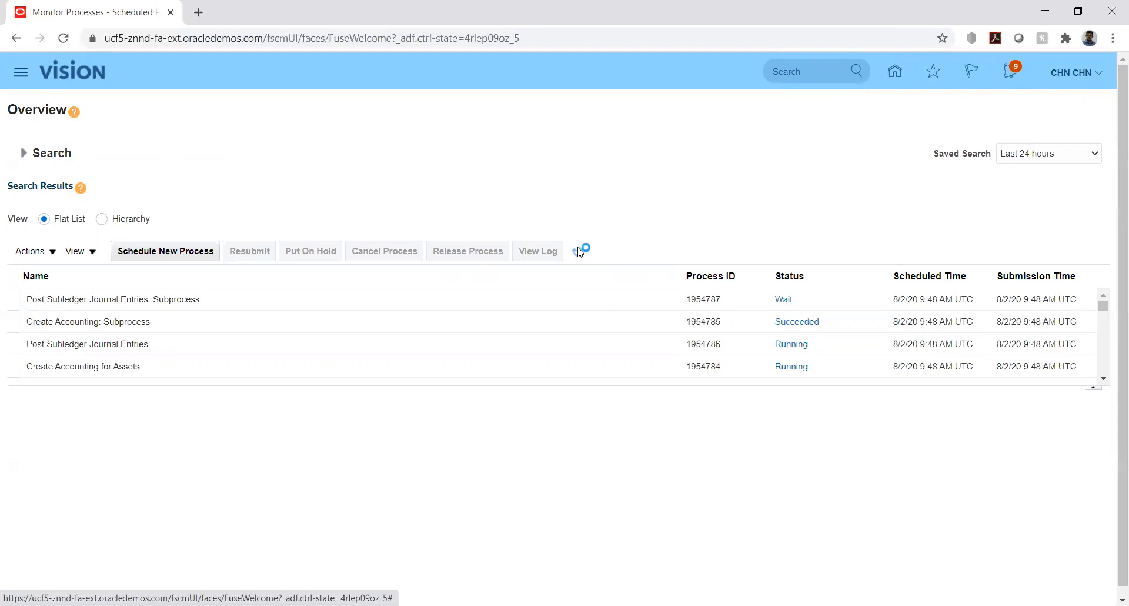
{"action": "left_click", "coordinate": [578, 251]}
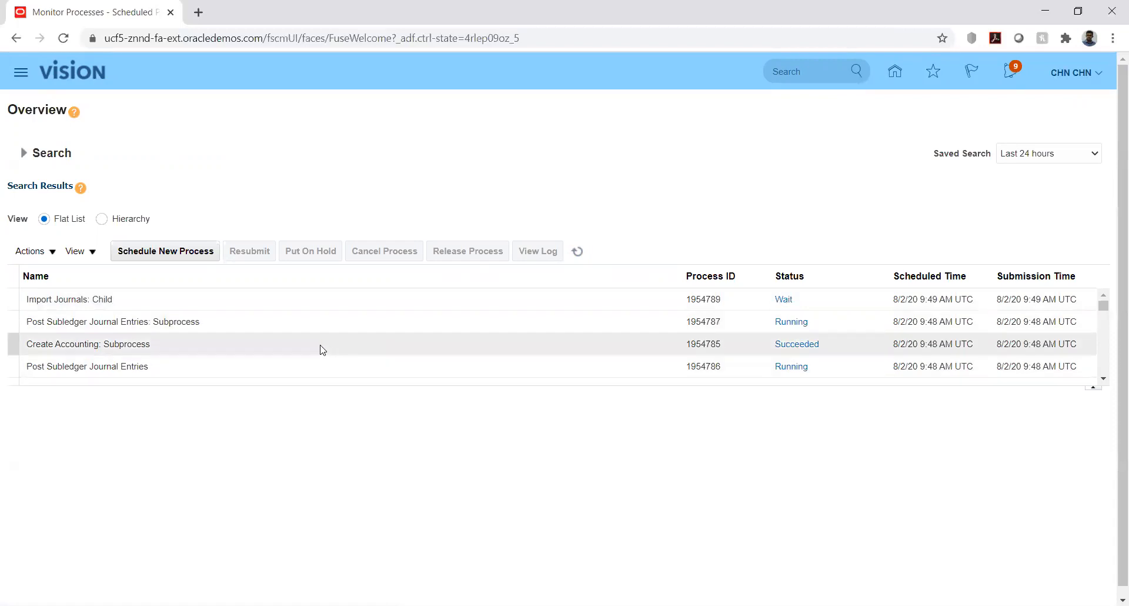
{"action": "left_click", "coordinate": [579, 253]}
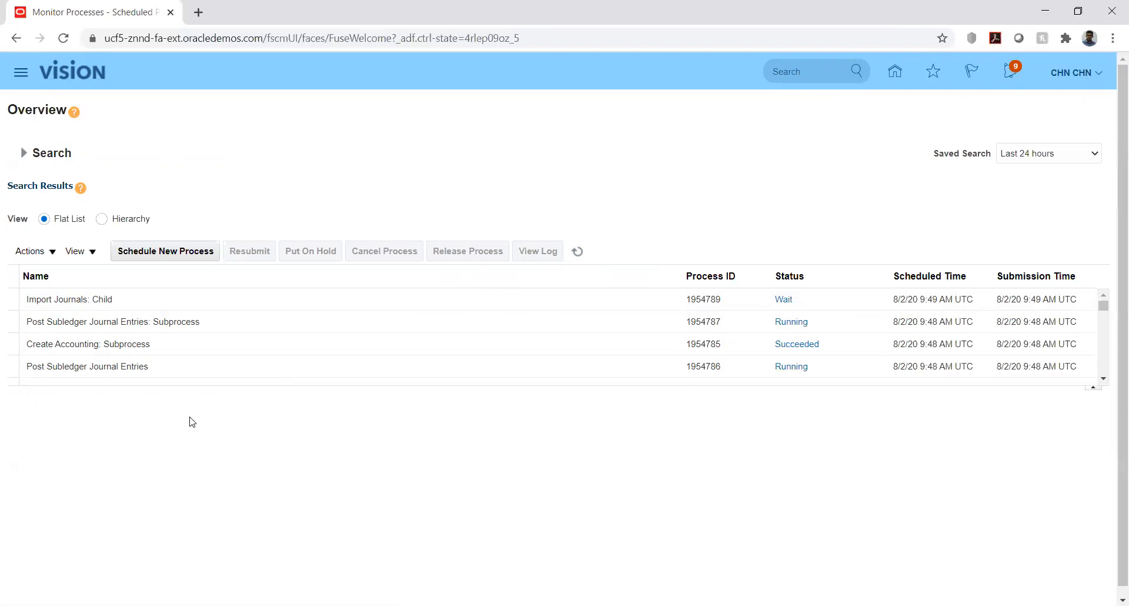
{"action": "left_click", "coordinate": [579, 254]}
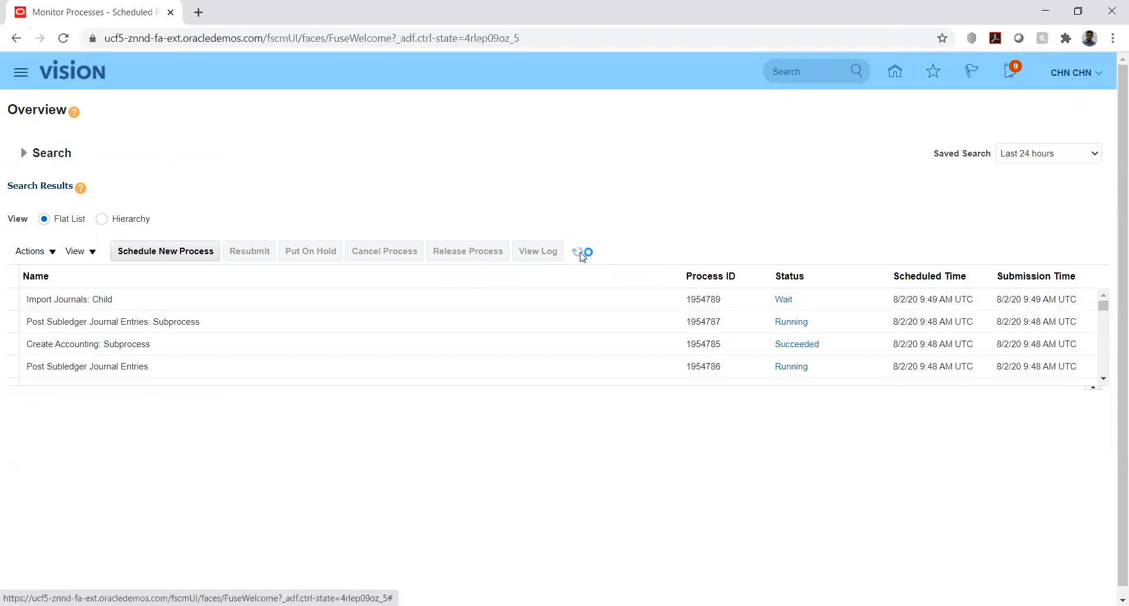
{"action": "left_click", "coordinate": [579, 254]}
{"action": "left_click", "coordinate": [580, 255]}
{"action": "left_click", "coordinate": [581, 254]}
{"action": "left_click", "coordinate": [580, 255]}
{"action": "left_click", "coordinate": [580, 254]}
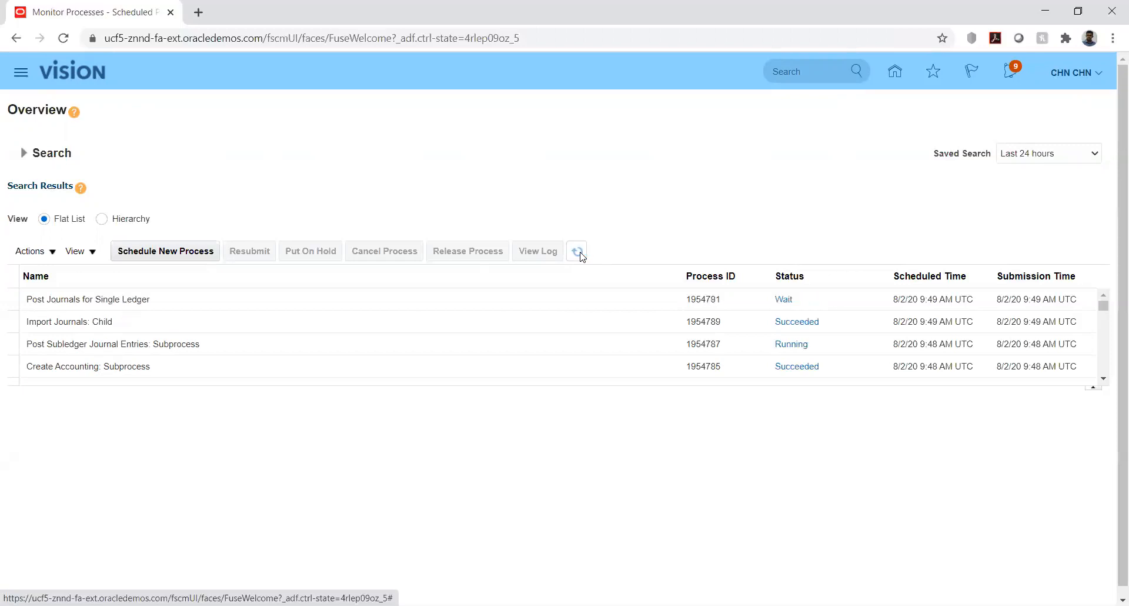
{"action": "left_click", "coordinate": [580, 255]}
{"action": "left_click", "coordinate": [578, 252]}
{"action": "left_click", "coordinate": [581, 253]}
{"action": "left_click", "coordinate": [581, 254]}
{"action": "left_click", "coordinate": [582, 254]}
{"action": "left_click", "coordinate": [581, 254]}
{"action": "left_click", "coordinate": [581, 254]}
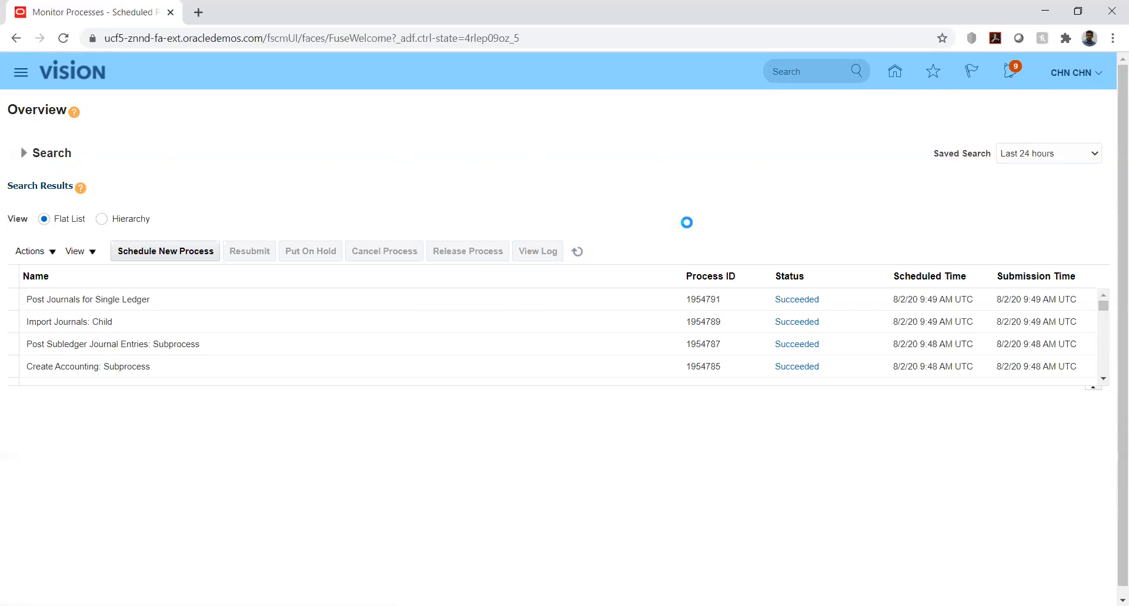
{"action": "left_click", "coordinate": [579, 252]}
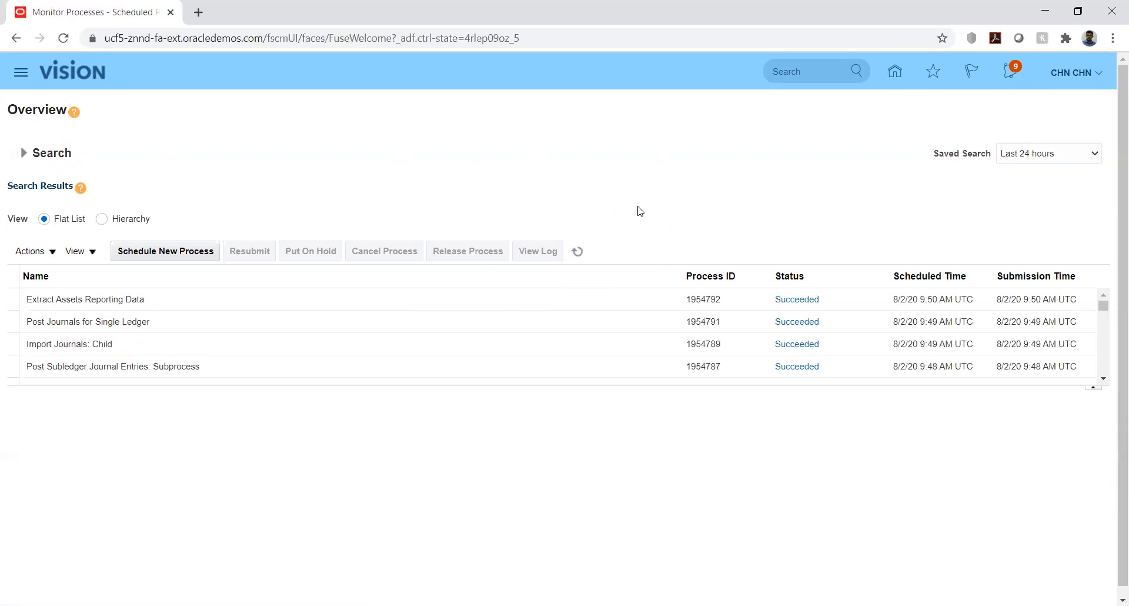
{"action": "left_click", "coordinate": [578, 252]}
View the log and output attachments of the Import Journals: Child process and close the attachment list
{"action": "left_click", "coordinate": [367, 344]}
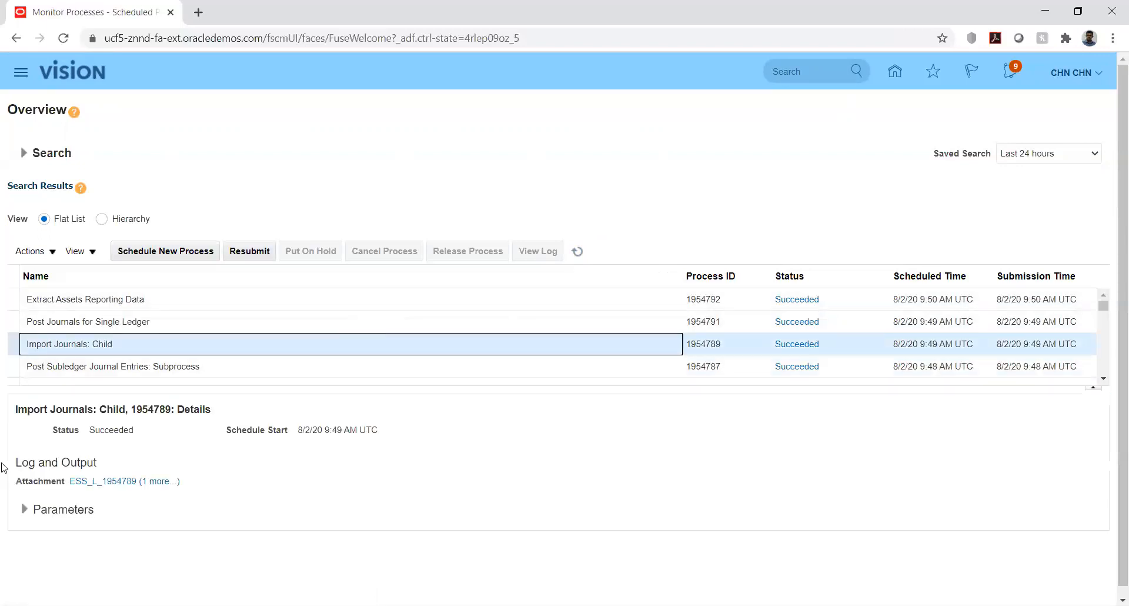
{"action": "scroll", "coordinate": [60, 453], "scroll_direction": "down", "scroll_amount": 1}
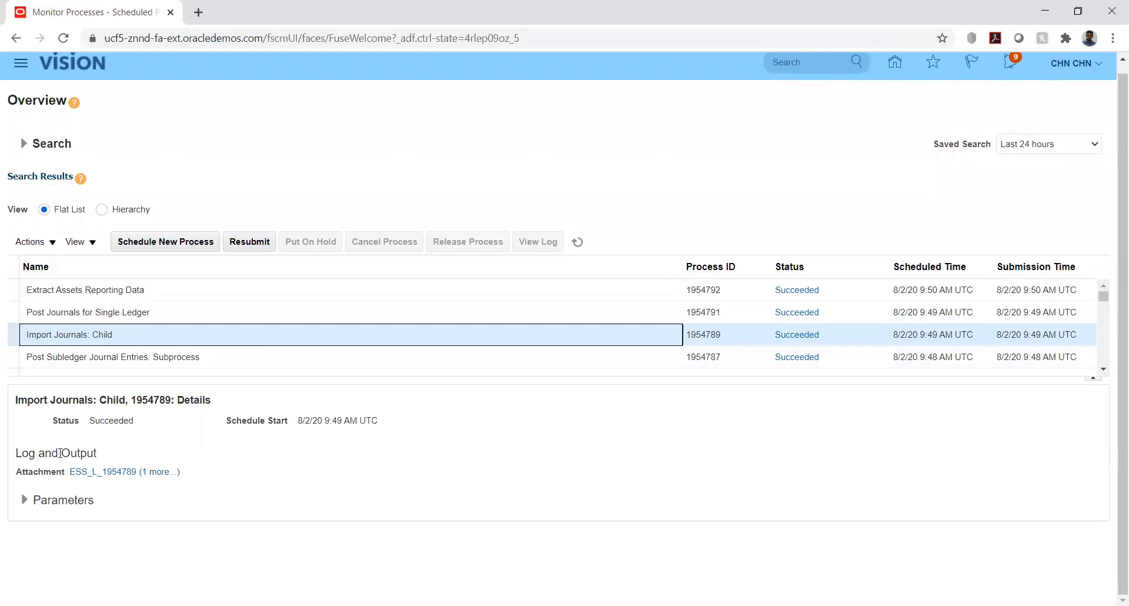
{"action": "left_click", "coordinate": [157, 472]}
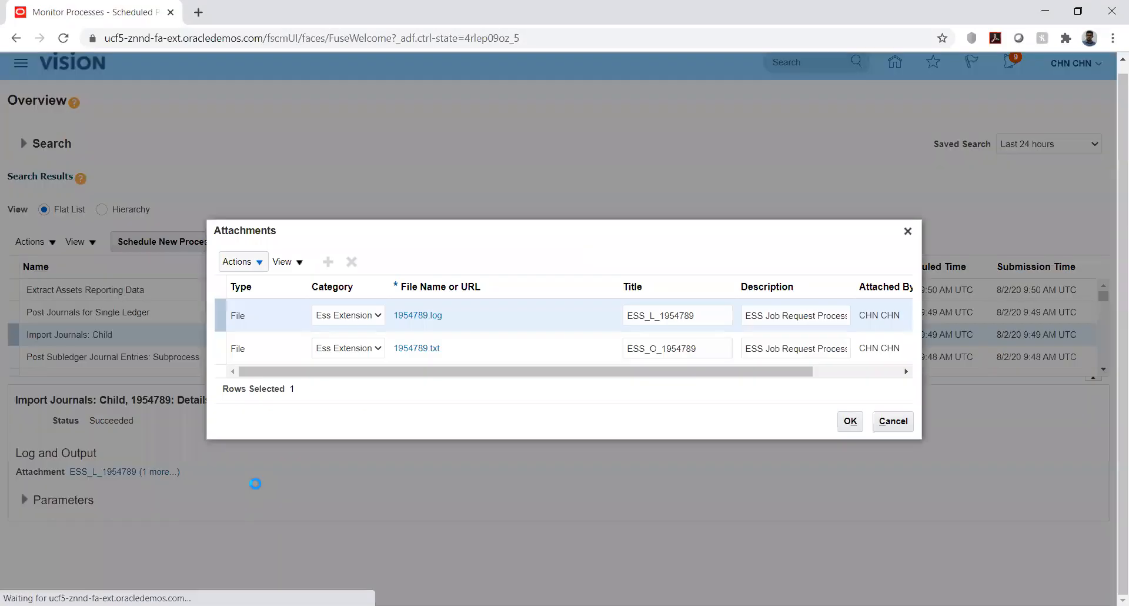
{"action": "left_click", "coordinate": [851, 421]}
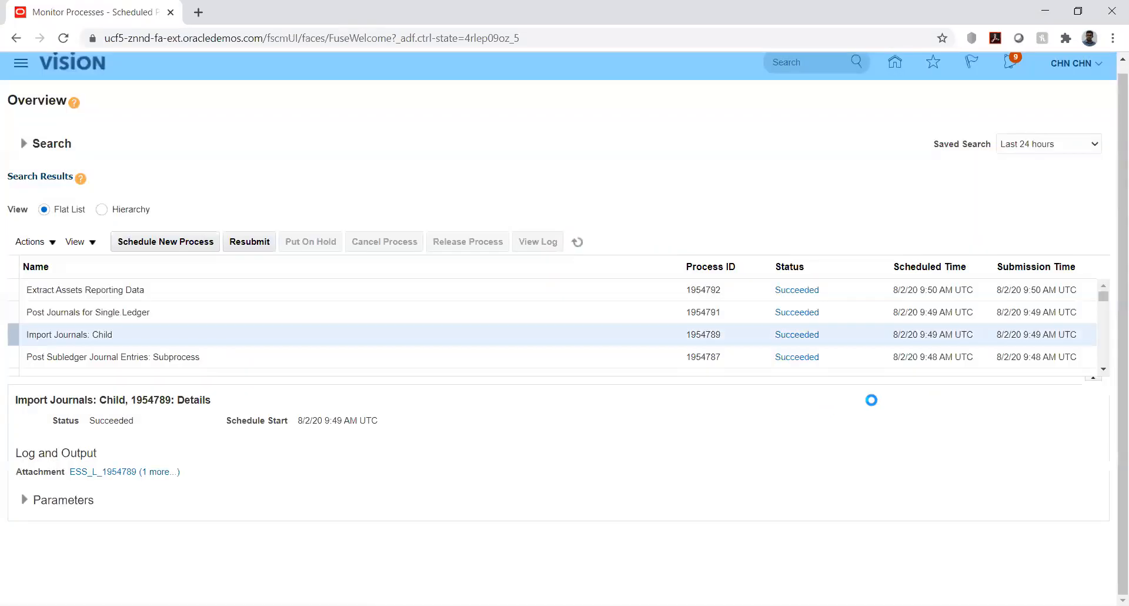
Return to the home page and open the Assets work area under Fixed Assets
{"action": "left_click", "coordinate": [895, 65]}
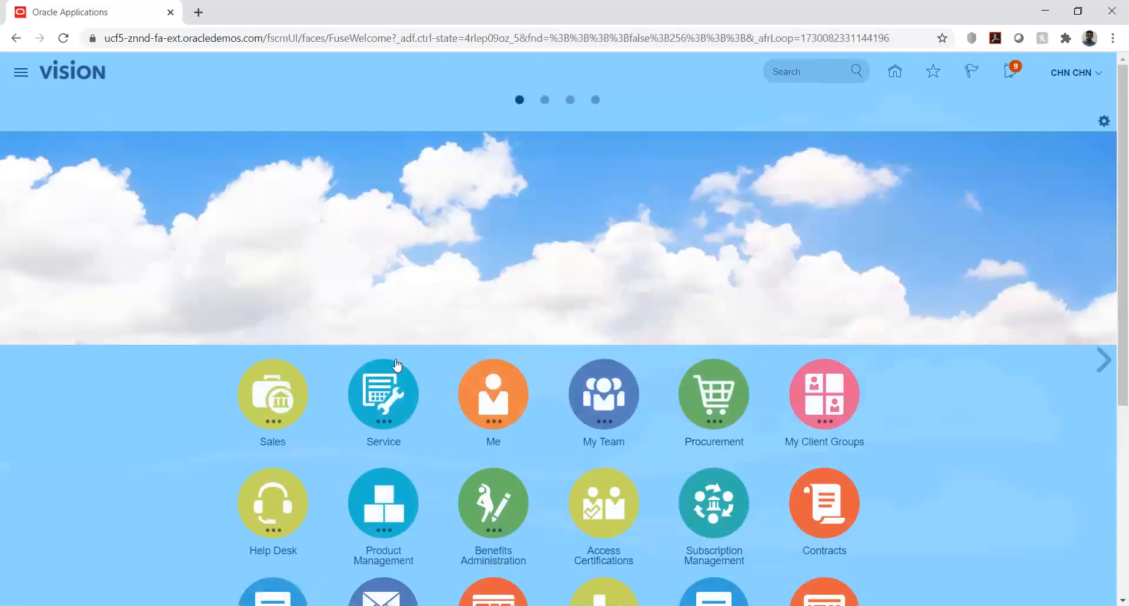
{"action": "scroll", "coordinate": [177, 392], "scroll_direction": "down", "scroll_amount": 5}
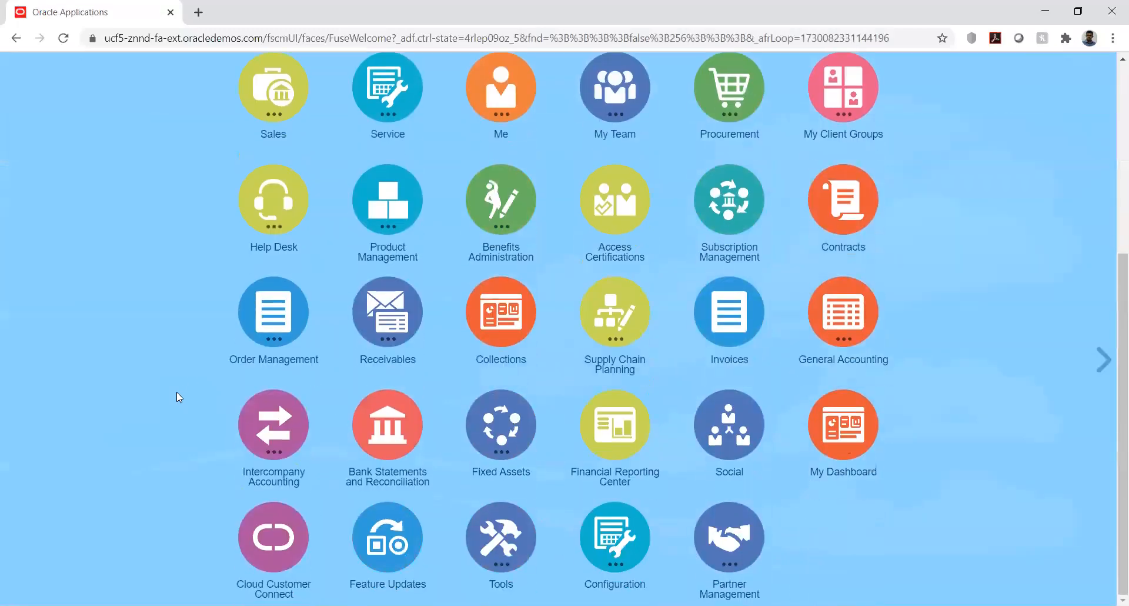
{"action": "left_click", "coordinate": [501, 441]}
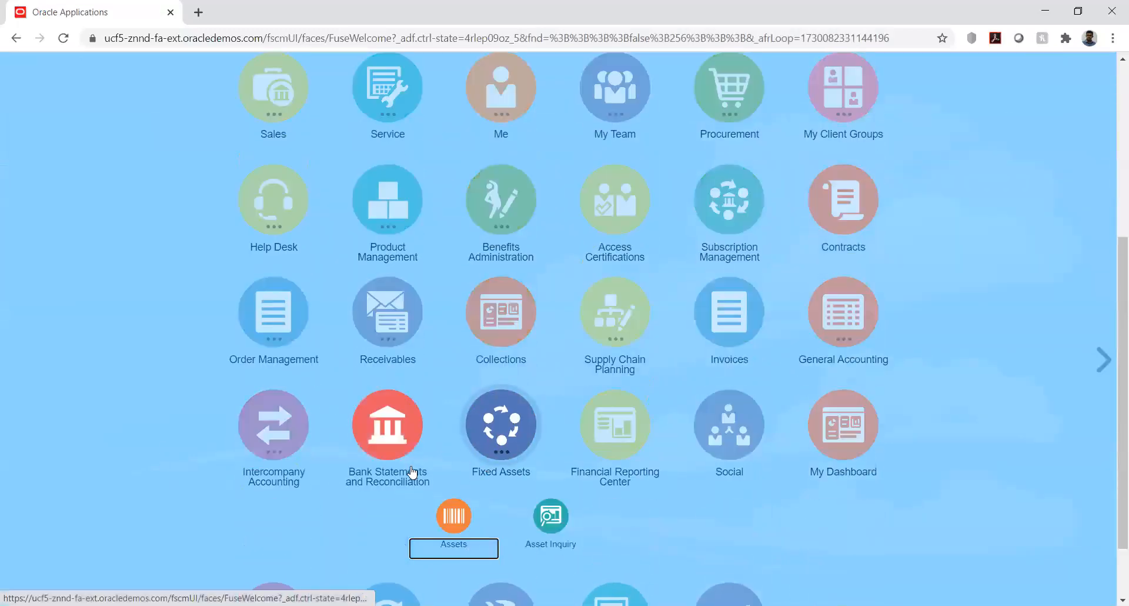
{"action": "left_click", "coordinate": [457, 525]}
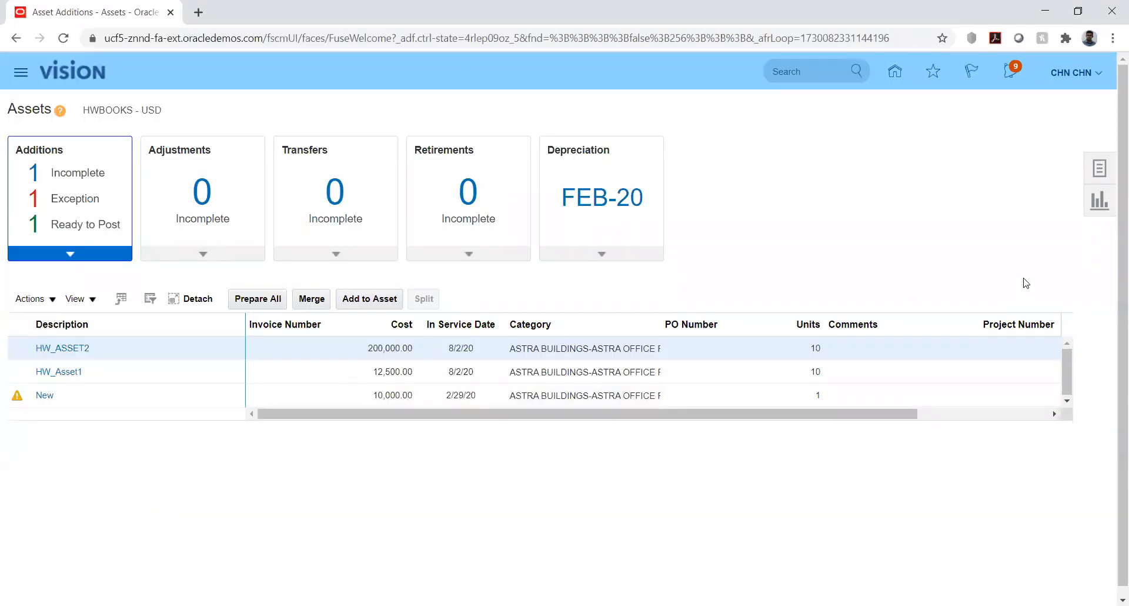
Open the asset inquiry and search the HWBOOKS book for assets in the category ASTRA BUILDINGS-ASTRA OFFICE PREMISE
{"action": "left_click", "coordinate": [1102, 171]}
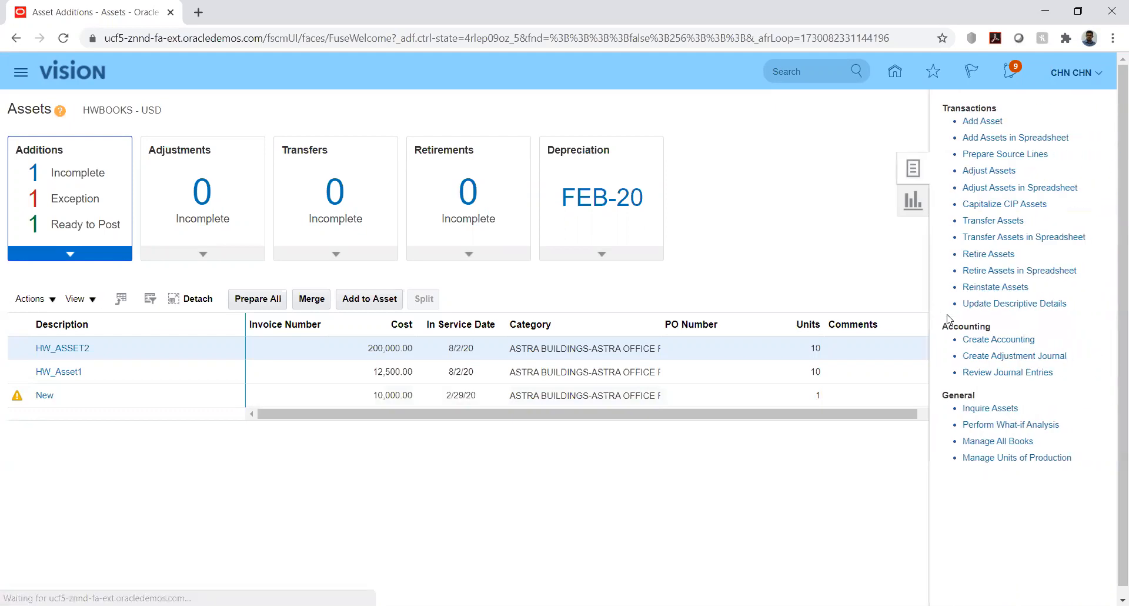
{"action": "left_click", "coordinate": [987, 410]}
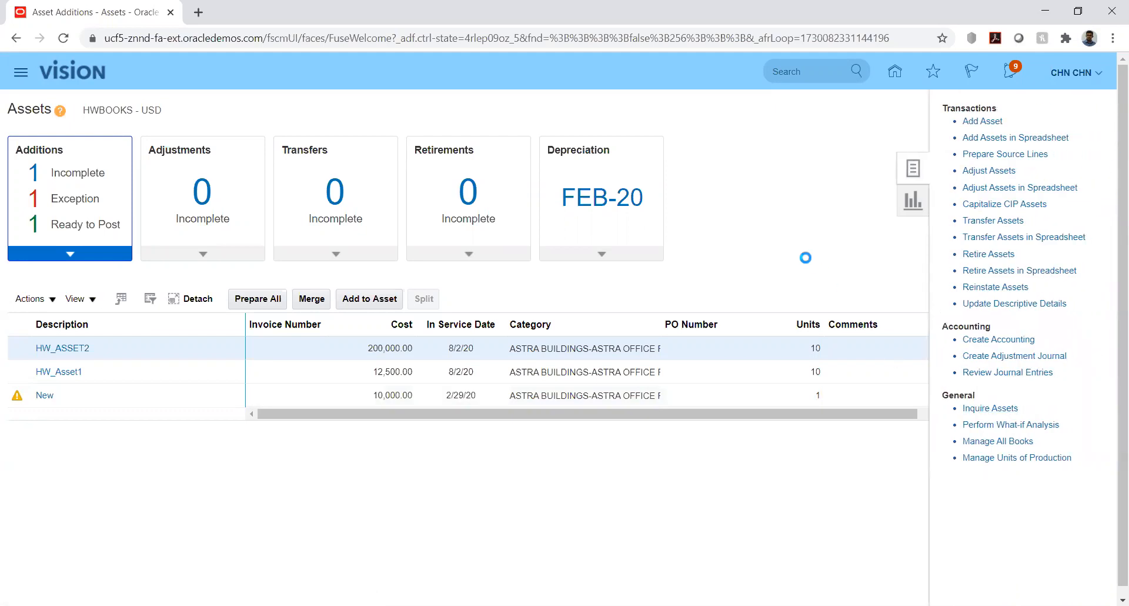
{"action": "left_click", "coordinate": [267, 261]}
{"action": "type", "text": "ASTRA BUILDINGS-ASTRA OFFICE PREMISES"}
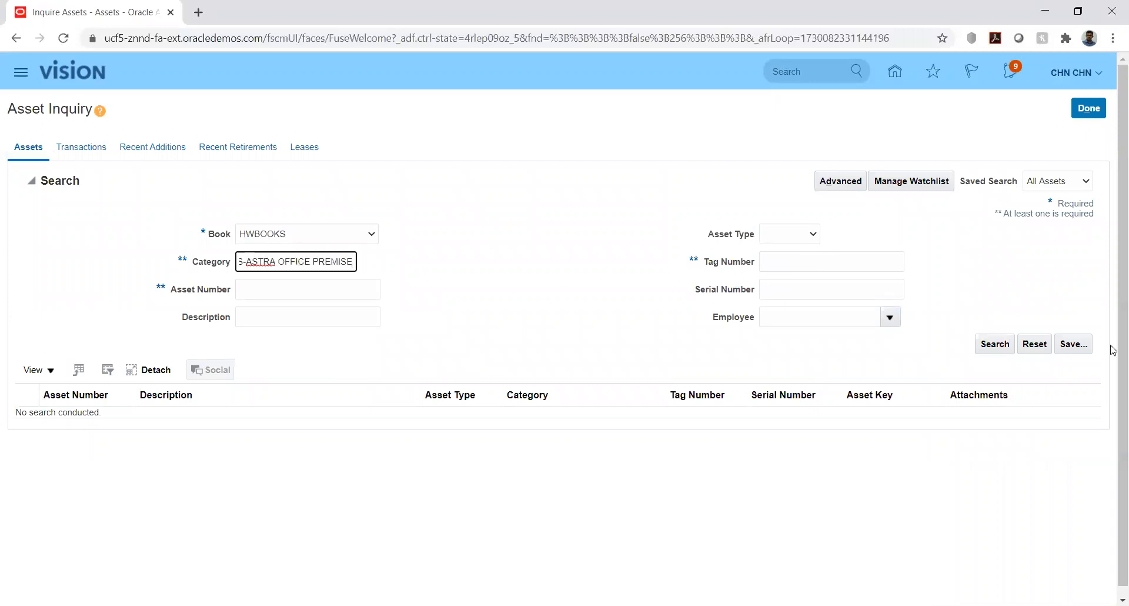
{"action": "left_click", "coordinate": [993, 347]}
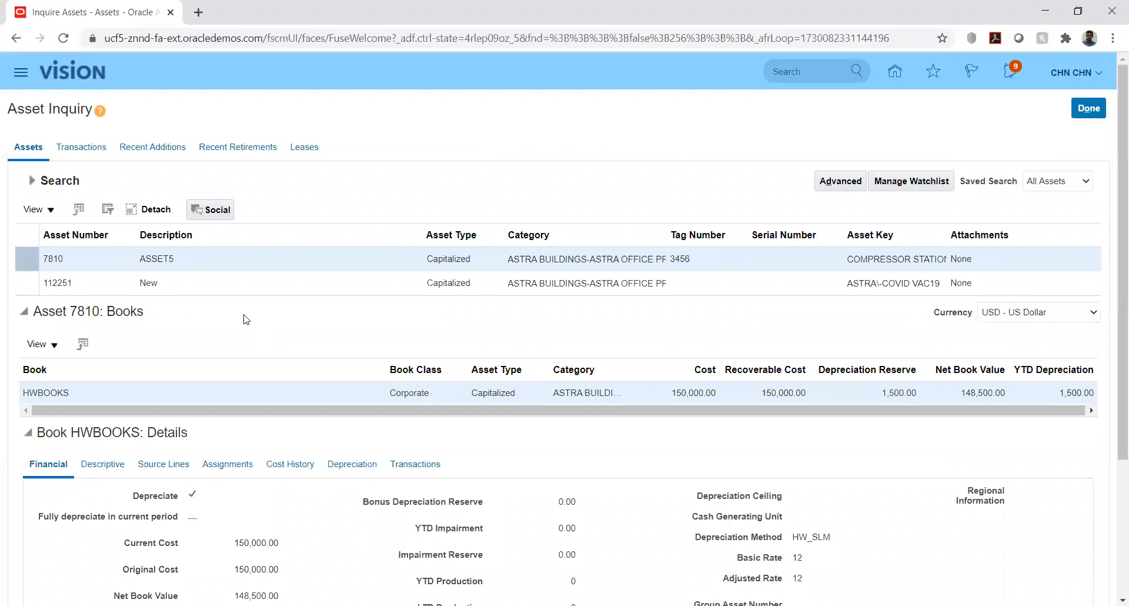
Examine the accounting lines of the FEB-20 depreciation for asset 7810 and finish the inquiry
{"action": "scroll", "coordinate": [2, 357], "scroll_direction": "down", "scroll_amount": 1}
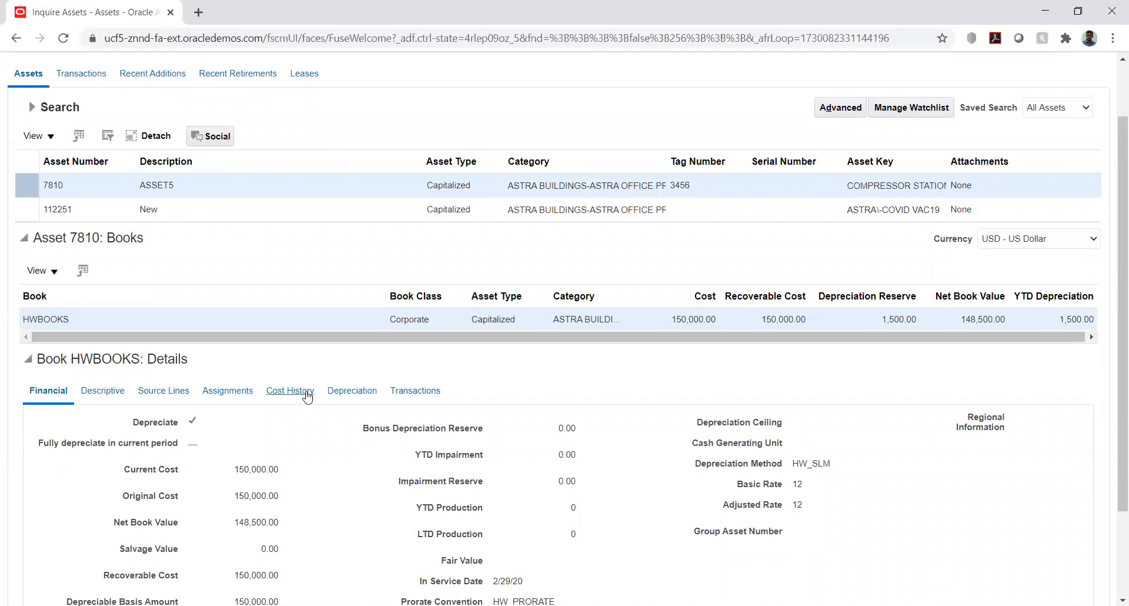
{"action": "left_click", "coordinate": [352, 392]}
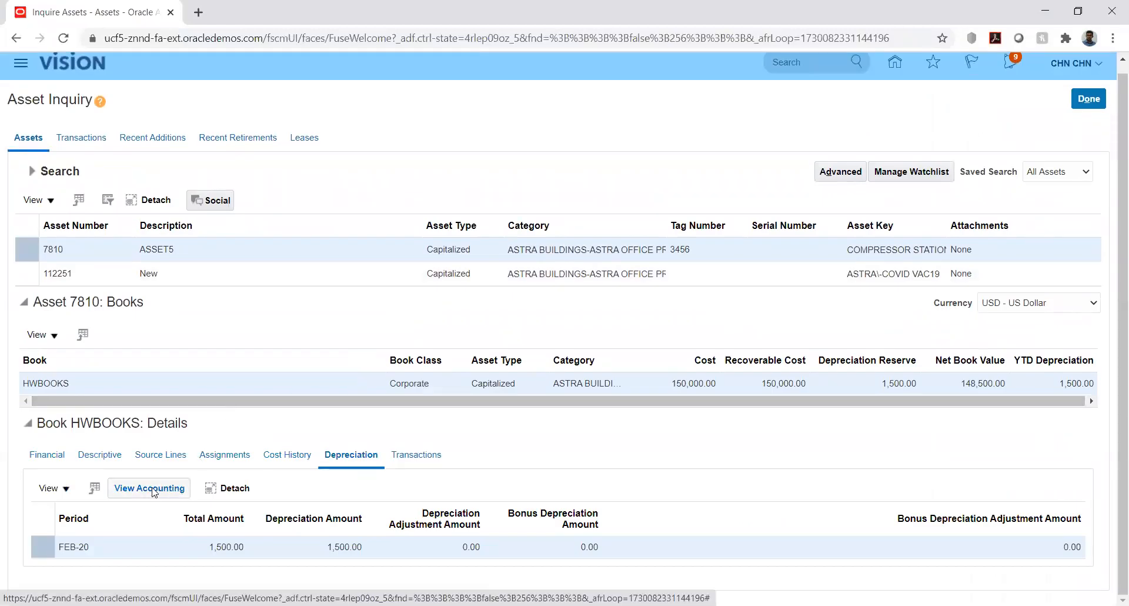
{"action": "left_click", "coordinate": [154, 492]}
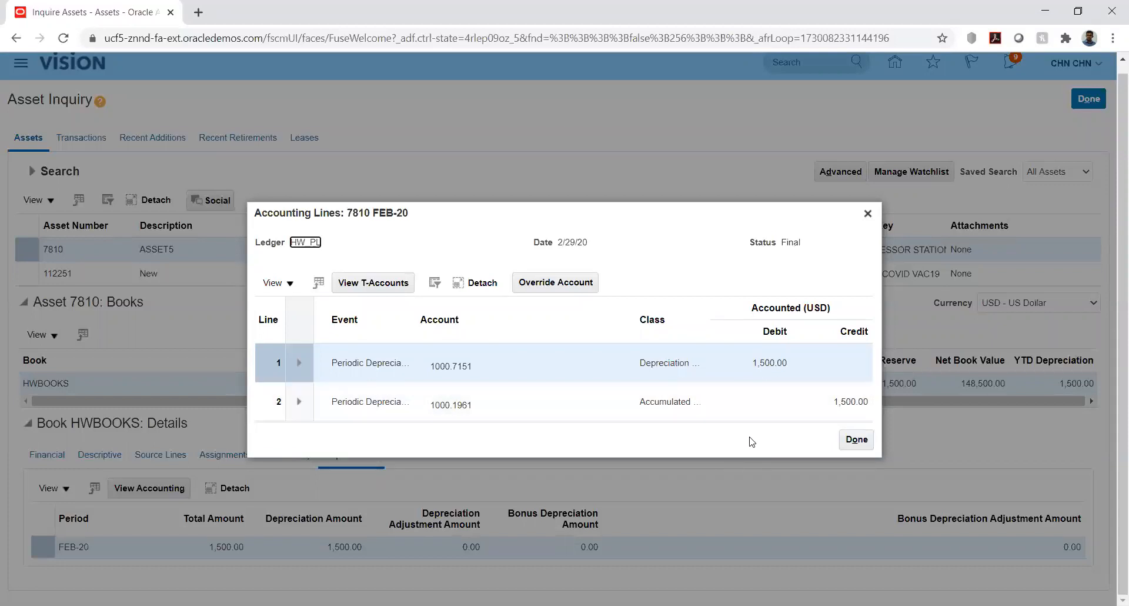
{"action": "left_click", "coordinate": [856, 440]}
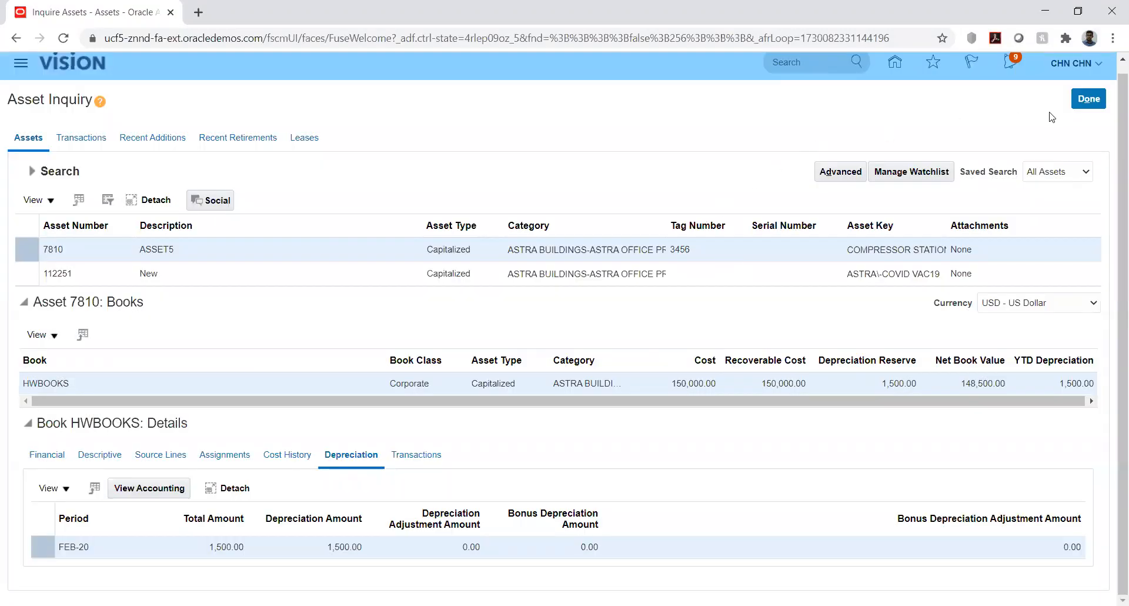
{"action": "left_click", "coordinate": [1088, 100]}
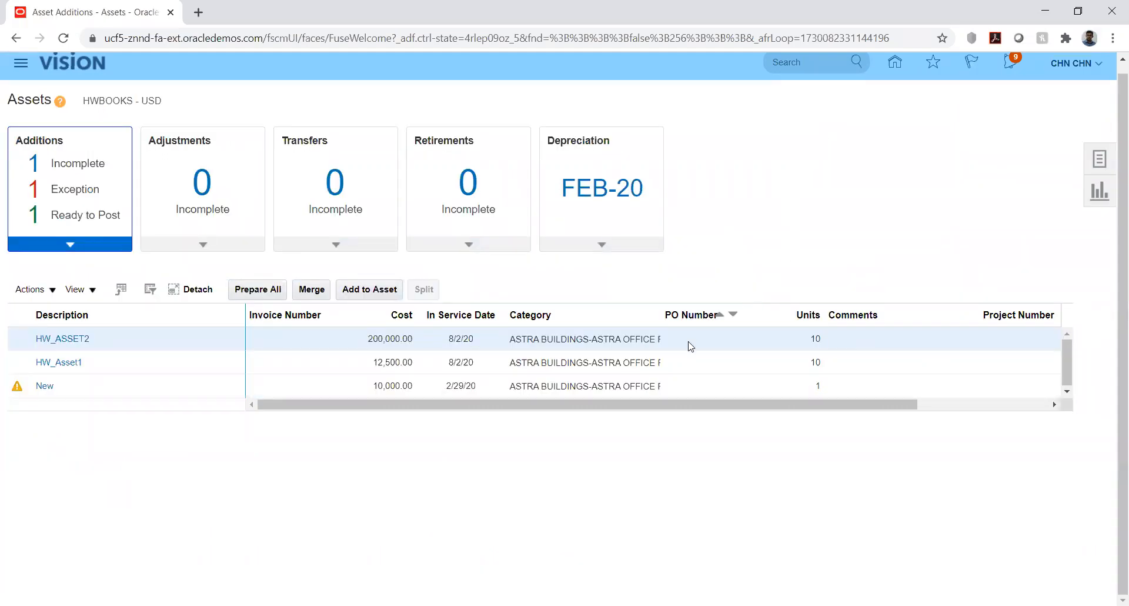
Open Retire Assets and search the HWBOOKS book for assets in the ASTRA BUILDINGS-ASTRA OFFICE PREMISE category
{"action": "left_click", "coordinate": [1095, 164]}
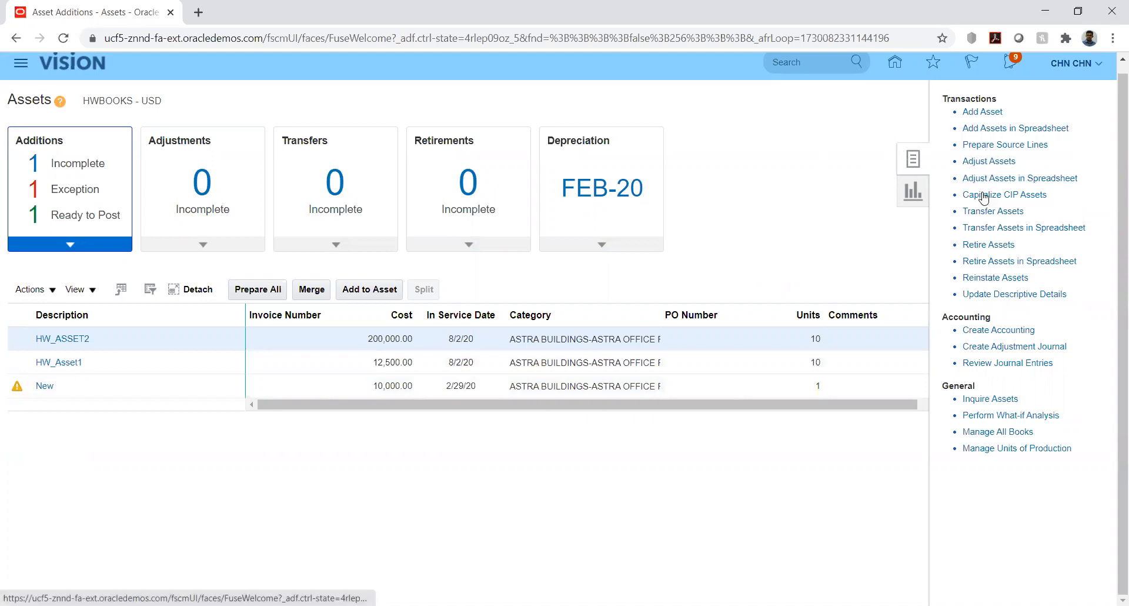
{"action": "left_click", "coordinate": [991, 242]}
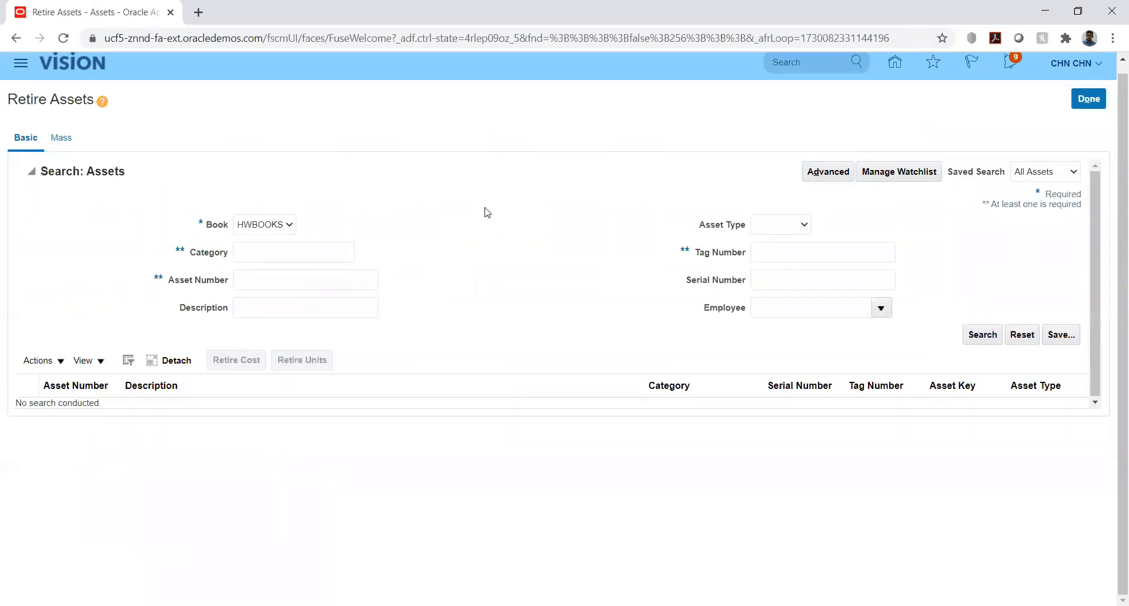
{"action": "left_click", "coordinate": [286, 254]}
{"action": "type", "text": "ASTRA BUILDINGS-ASTRA"}
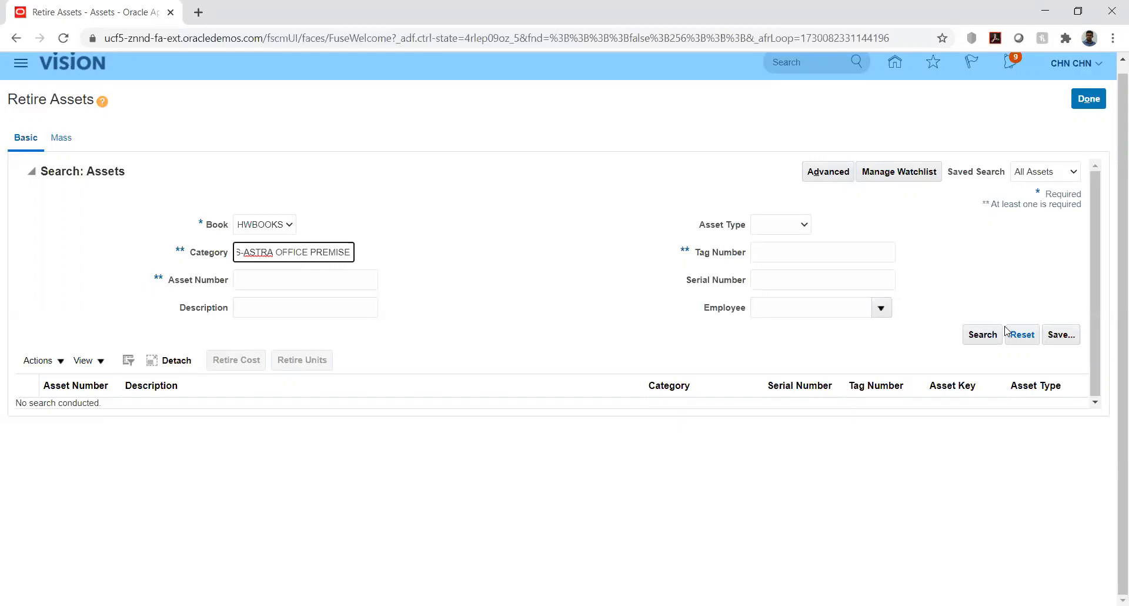
{"action": "left_click", "coordinate": [983, 335]}
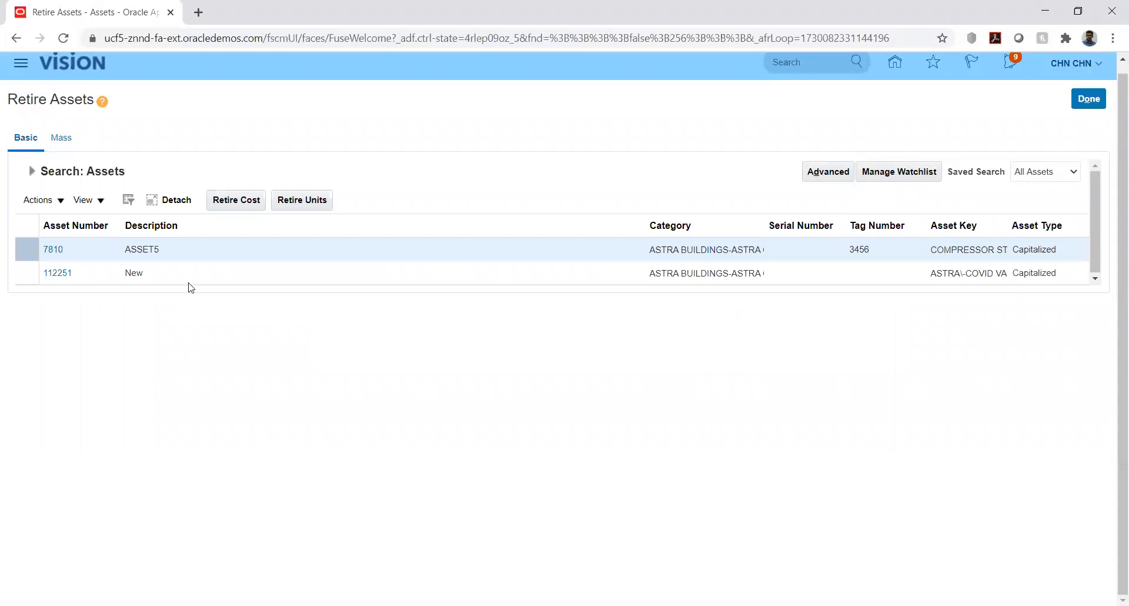
Start a unit retirement for asset 7810 (ASSET5) and set the retired units to 2 on its assignment line
{"action": "left_click", "coordinate": [109, 252]}
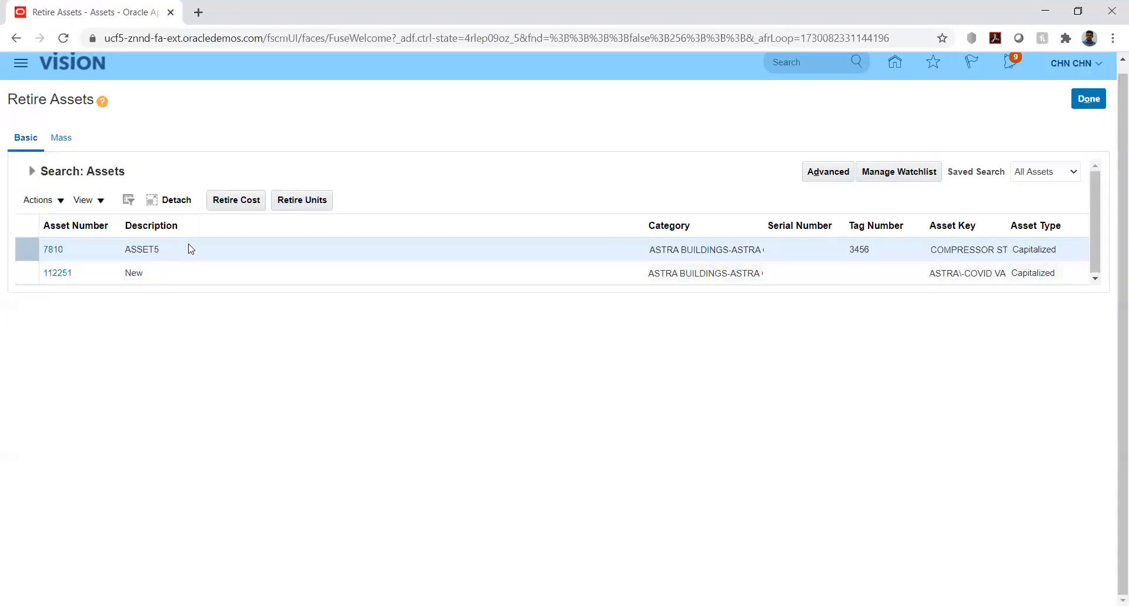
{"action": "left_click", "coordinate": [192, 248]}
{"action": "left_click", "coordinate": [304, 200]}
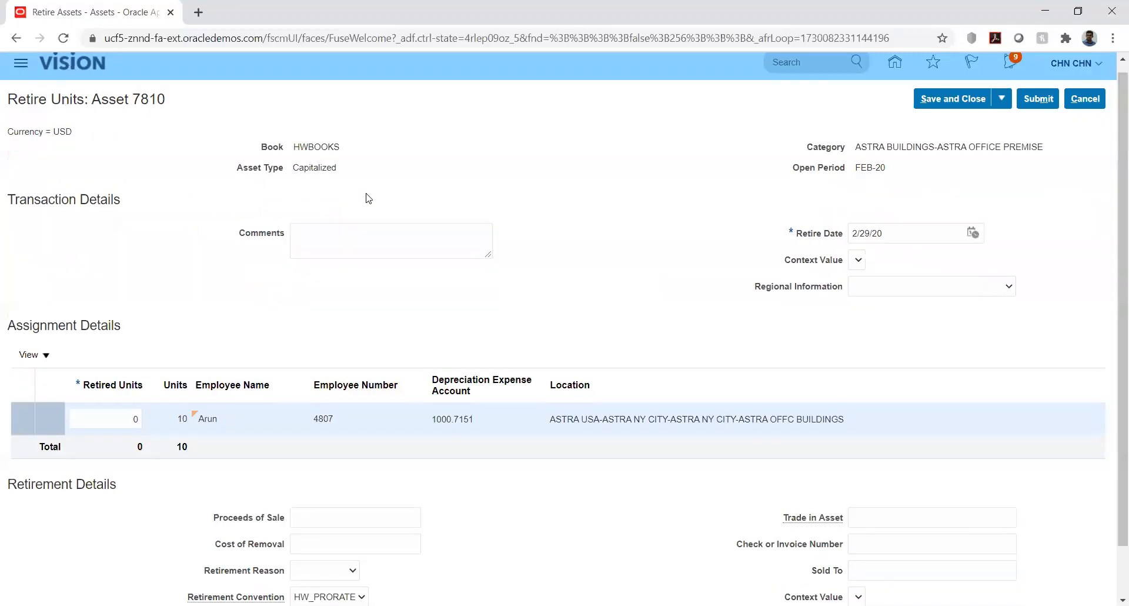
{"action": "scroll", "coordinate": [225, 274], "scroll_direction": "down", "scroll_amount": 1}
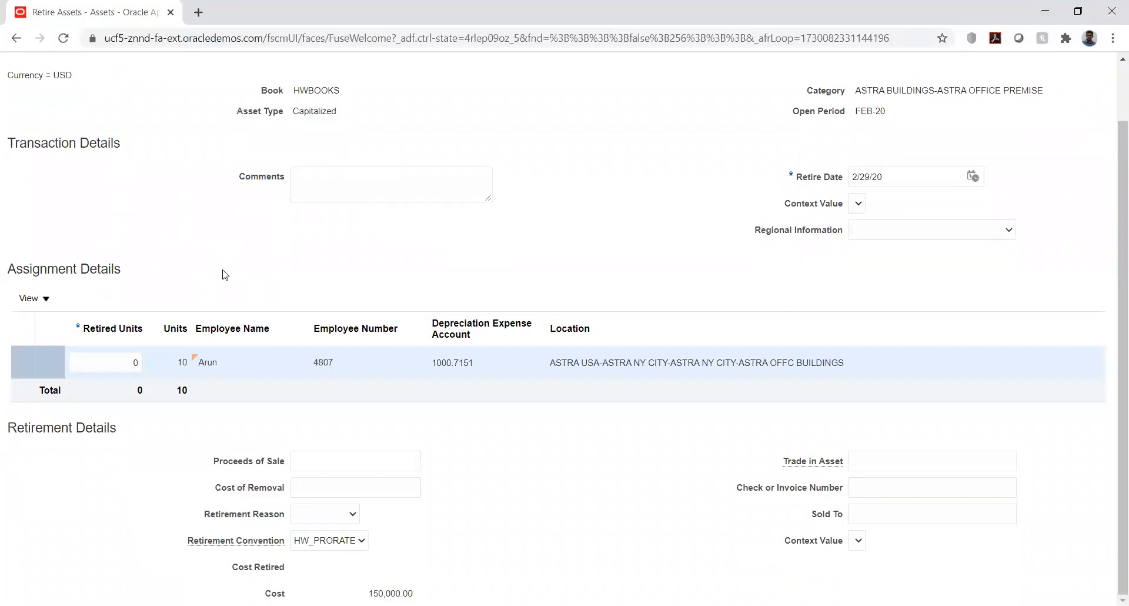
{"action": "scroll", "coordinate": [225, 274], "scroll_direction": "up", "scroll_amount": 1}
{"action": "scroll", "coordinate": [225, 275], "scroll_direction": "down", "scroll_amount": 1}
{"action": "left_click", "coordinate": [129, 362]}
{"action": "double_click", "coordinate": [128, 361]}
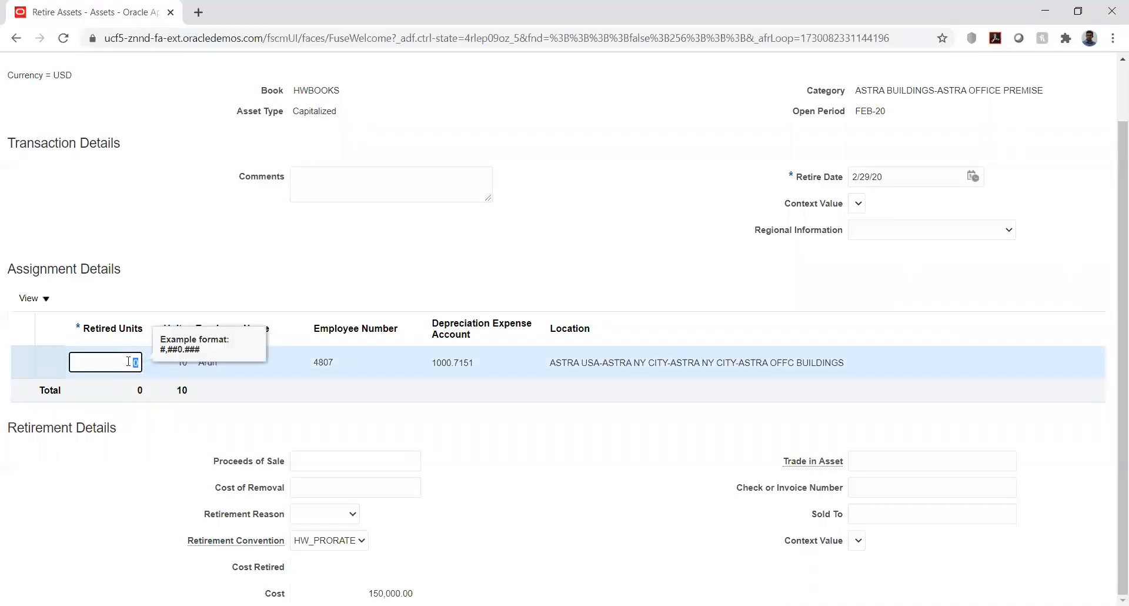
{"action": "type", "text": "2"}
{"action": "left_click", "coordinate": [396, 245]}
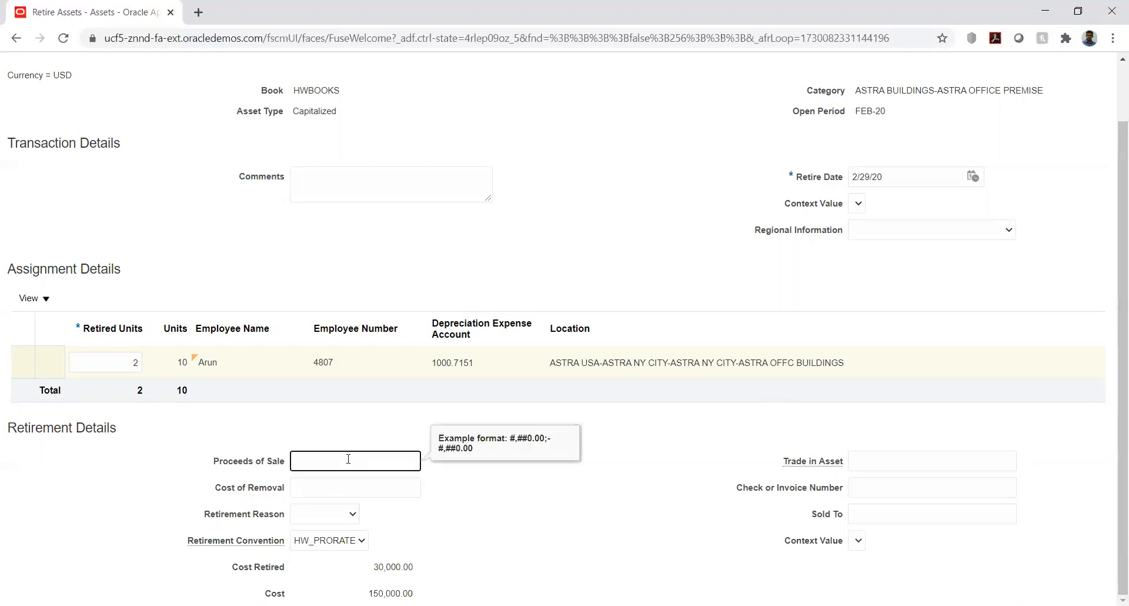
Fill in the retirement details with proceeds of sale 100, cost of removal 50, retirement reason Sale and sold to HW
{"action": "type", "text": "00"}
{"action": "key", "text": "Tab"}
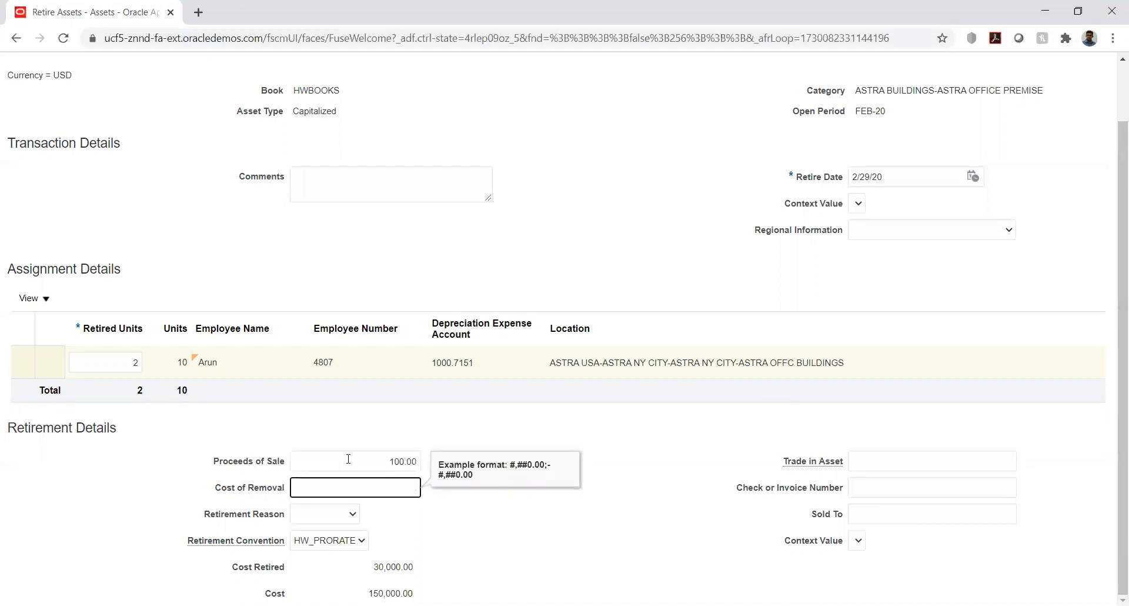
{"action": "type", "text": "50"}
{"action": "key", "text": "Tab"}
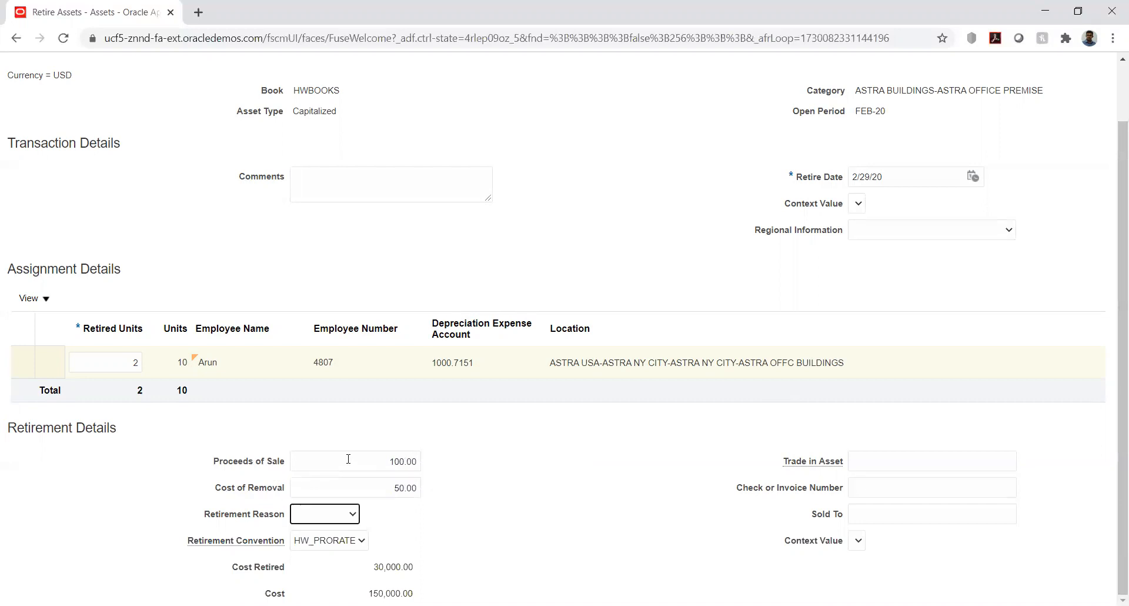
{"action": "left_click", "coordinate": [341, 514]}
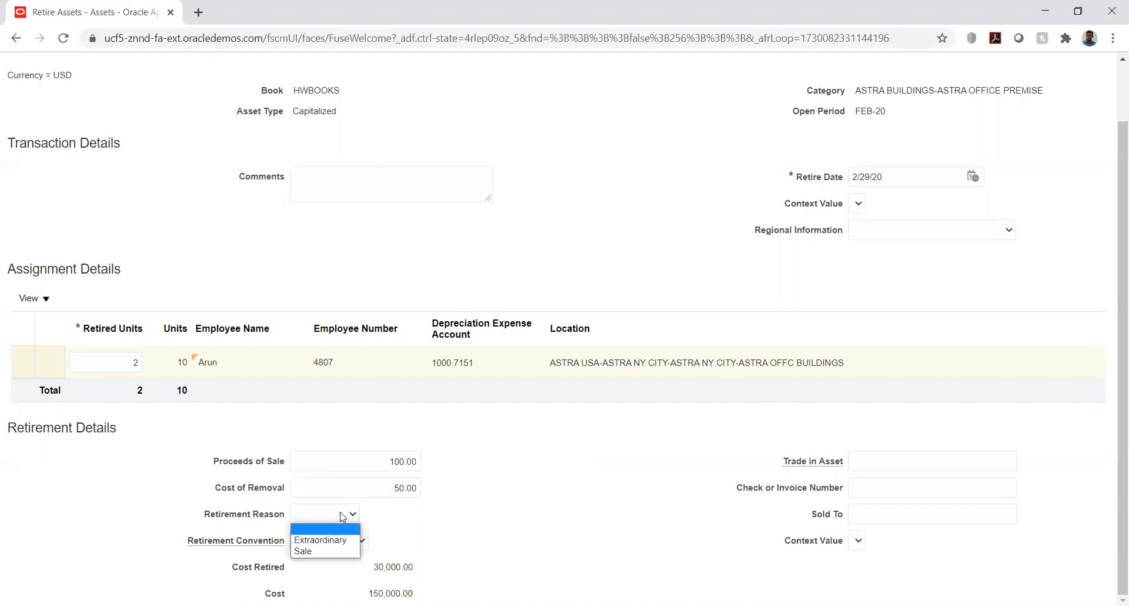
{"action": "left_click", "coordinate": [327, 551]}
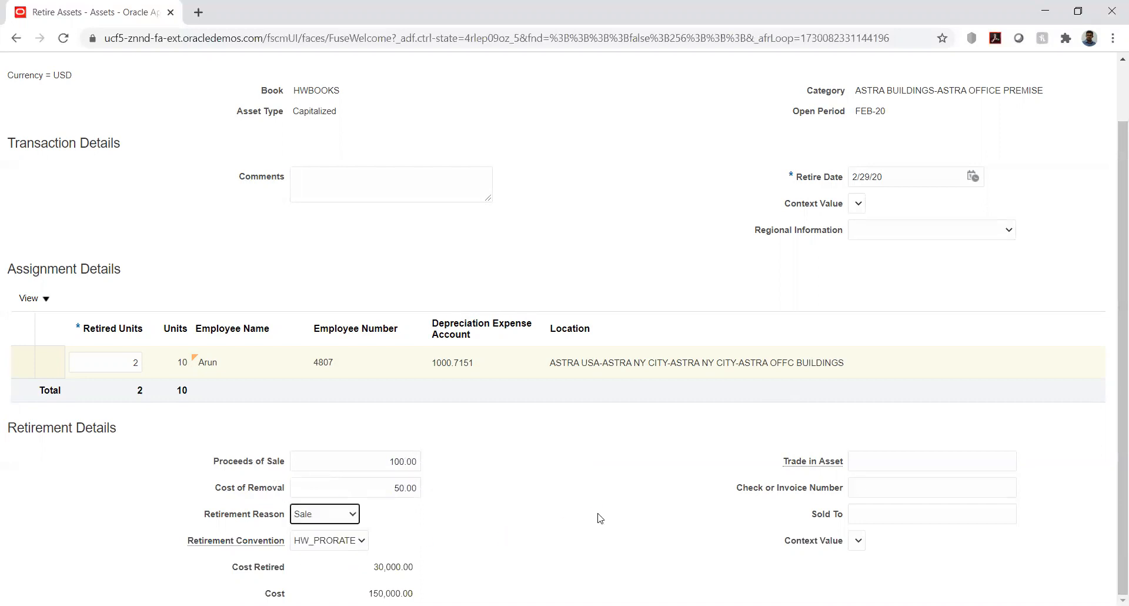
{"action": "left_click", "coordinate": [885, 514]}
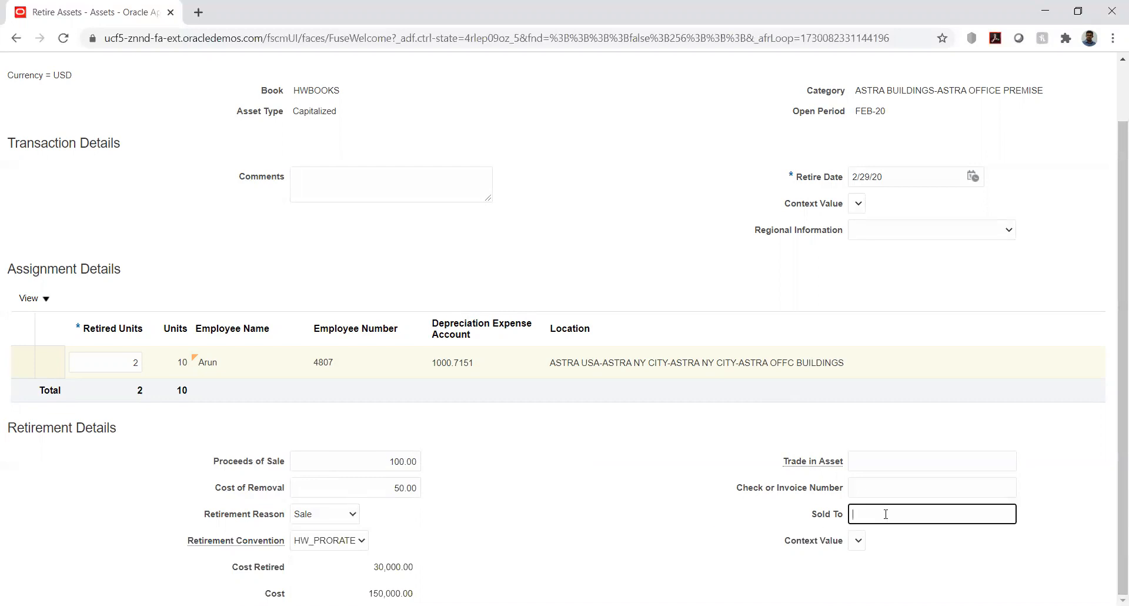
{"action": "type", "text": "HW"}
{"action": "left_click", "coordinate": [565, 477]}
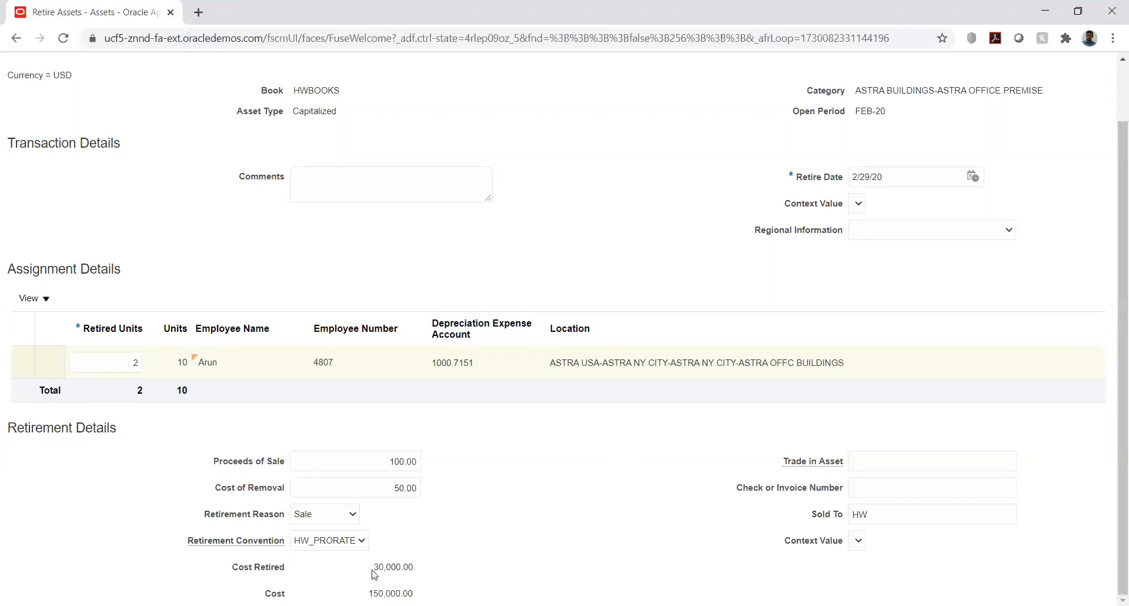
Check the retired cost and retire date, submit the retirement of asset 7810 and finish the Retire Assets task
{"action": "left_click_drag", "start_coordinate": [373, 566], "coordinate": [424, 563]}
{"action": "left_click", "coordinate": [593, 517]}
{"action": "scroll", "coordinate": [763, 432], "scroll_direction": "up", "scroll_amount": 2}
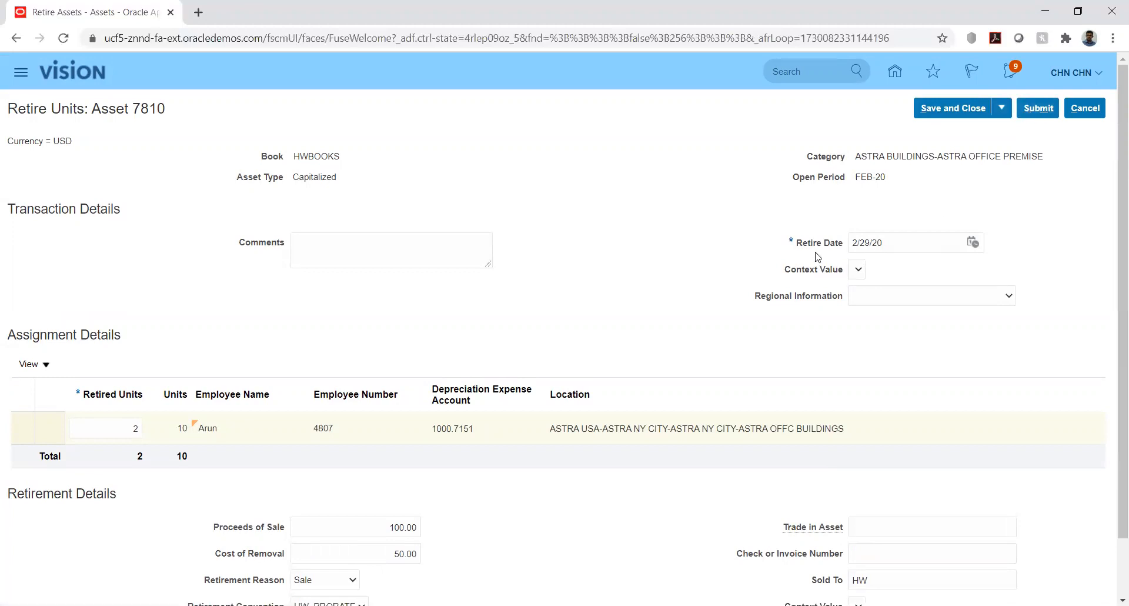
{"action": "left_click", "coordinate": [1030, 107]}
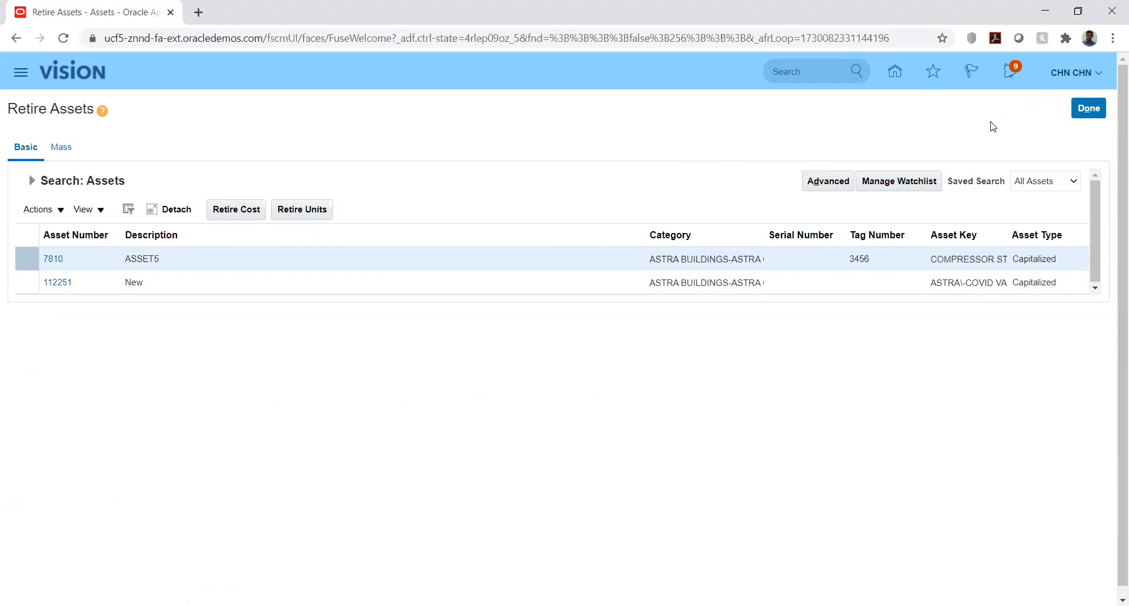
{"action": "left_click", "coordinate": [1090, 108]}
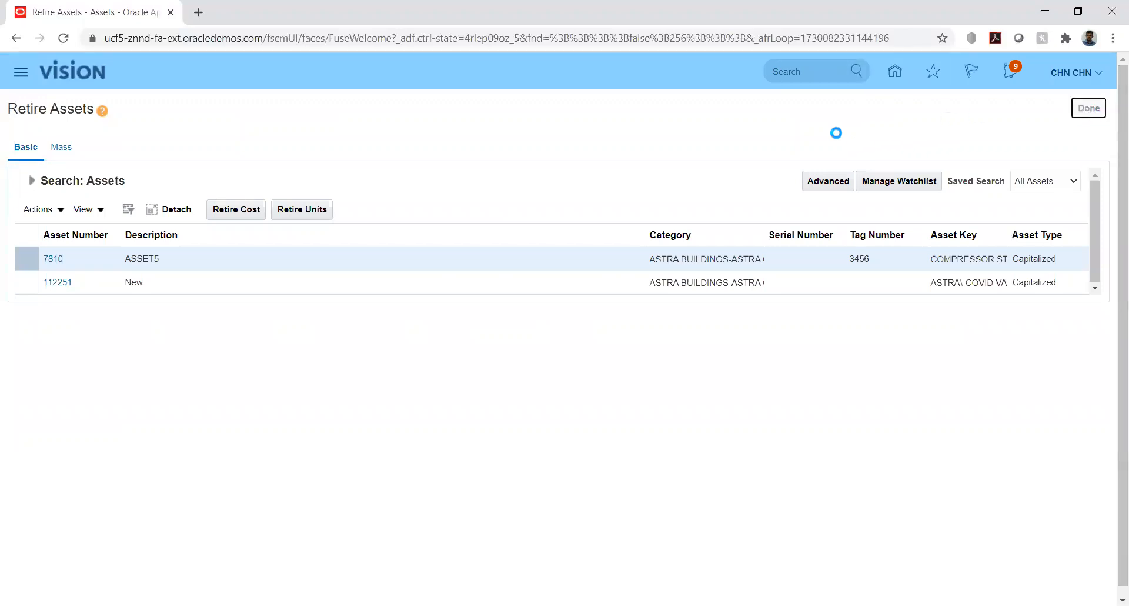
Submit Create Accounting for Assets for the HWBOOKS book with end date 2/29/20 in Final mode, transferring and posting to General Ledger
{"action": "left_click", "coordinate": [1093, 171]}
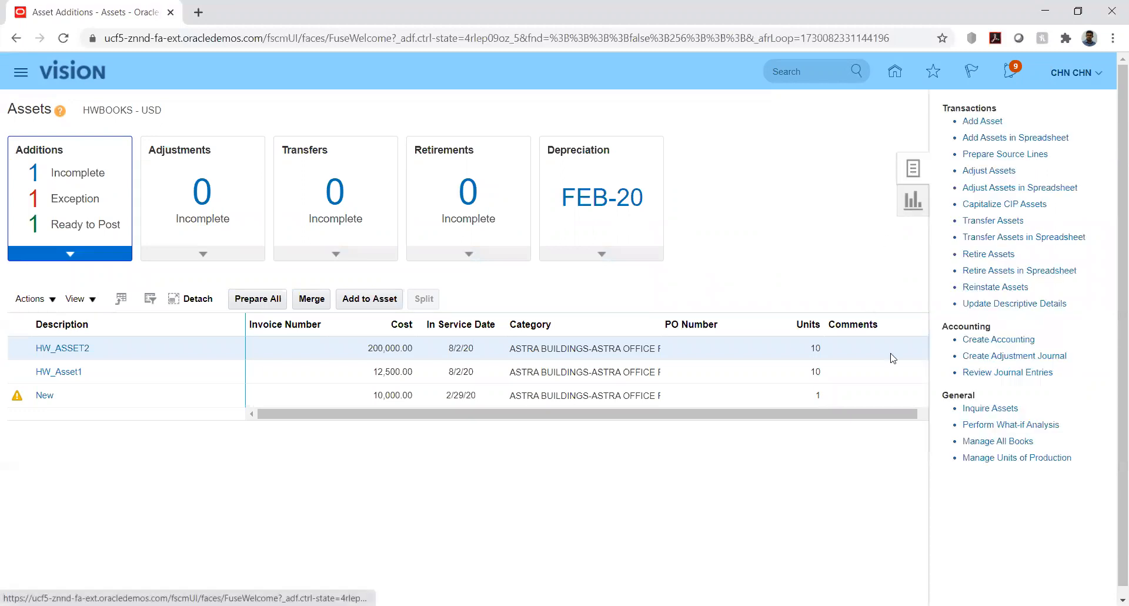
{"action": "left_click", "coordinate": [974, 339]}
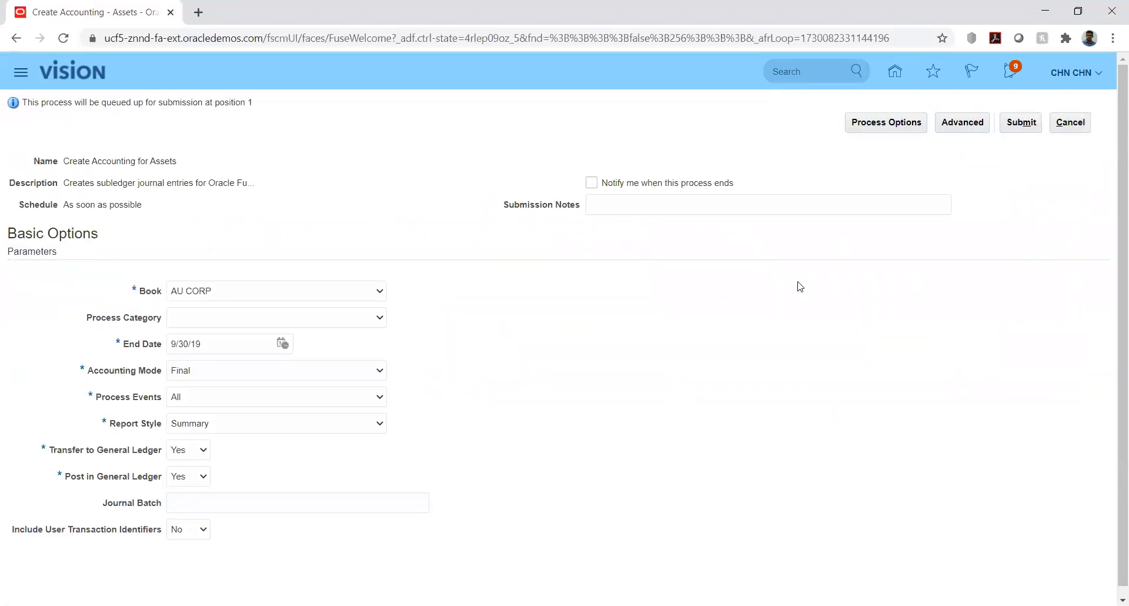
{"action": "left_click", "coordinate": [343, 295]}
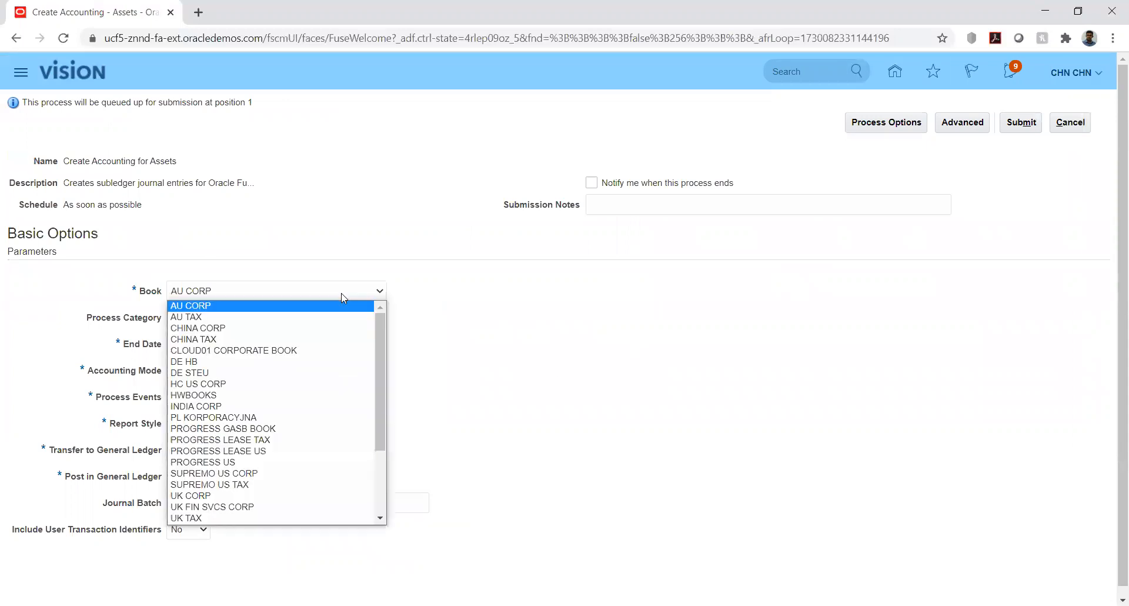
{"action": "left_click", "coordinate": [335, 397]}
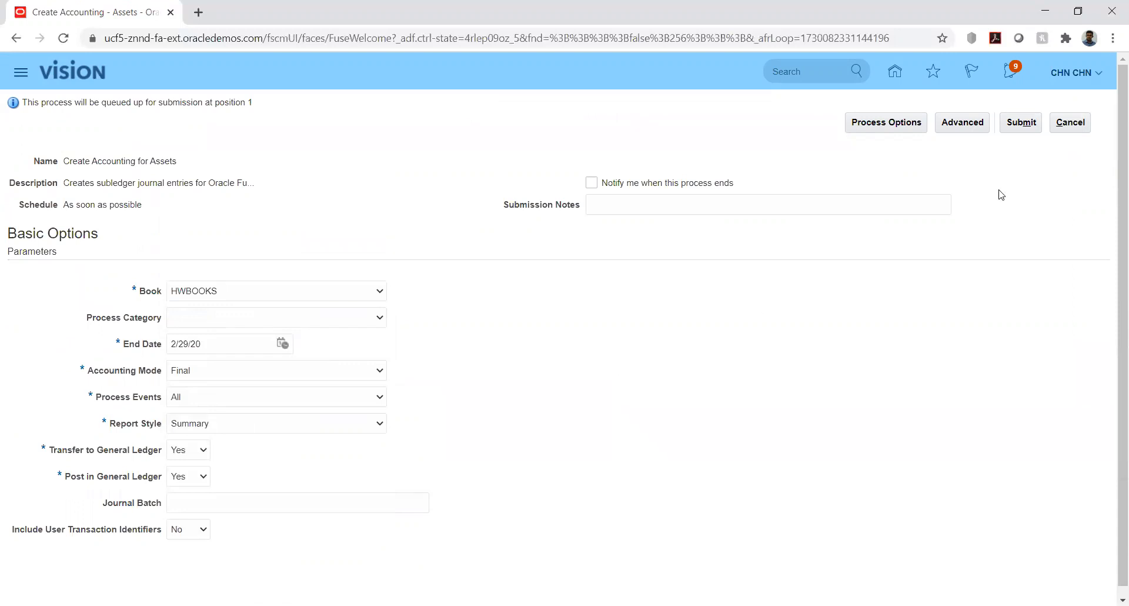
{"action": "left_click", "coordinate": [1005, 125]}
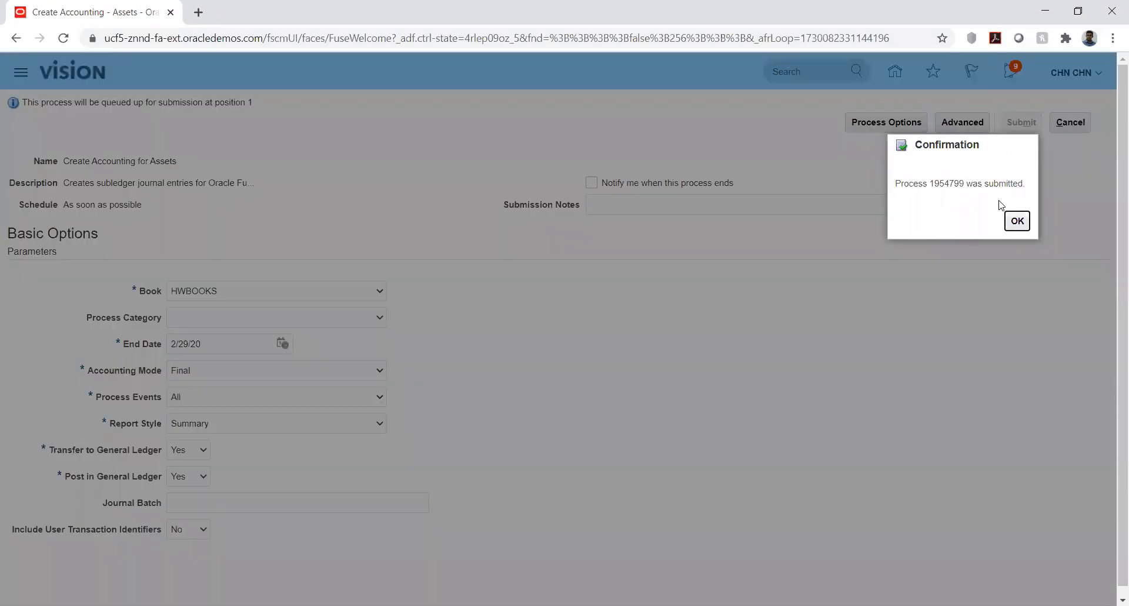
{"action": "left_click", "coordinate": [1017, 221]}
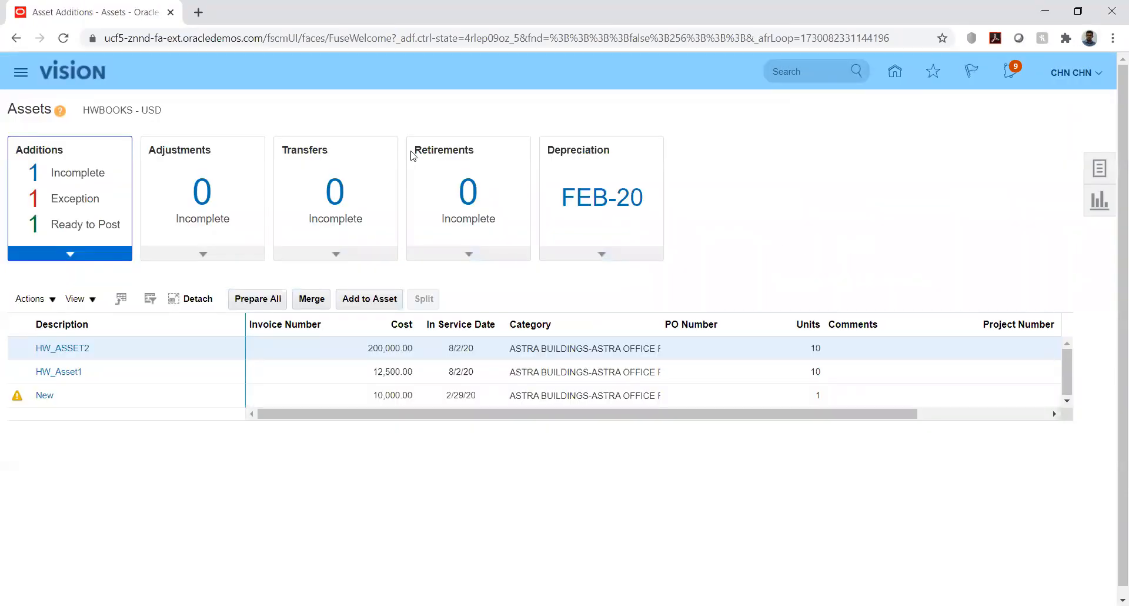
Open the Scheduled Processes overview
{"action": "left_click", "coordinate": [21, 73]}
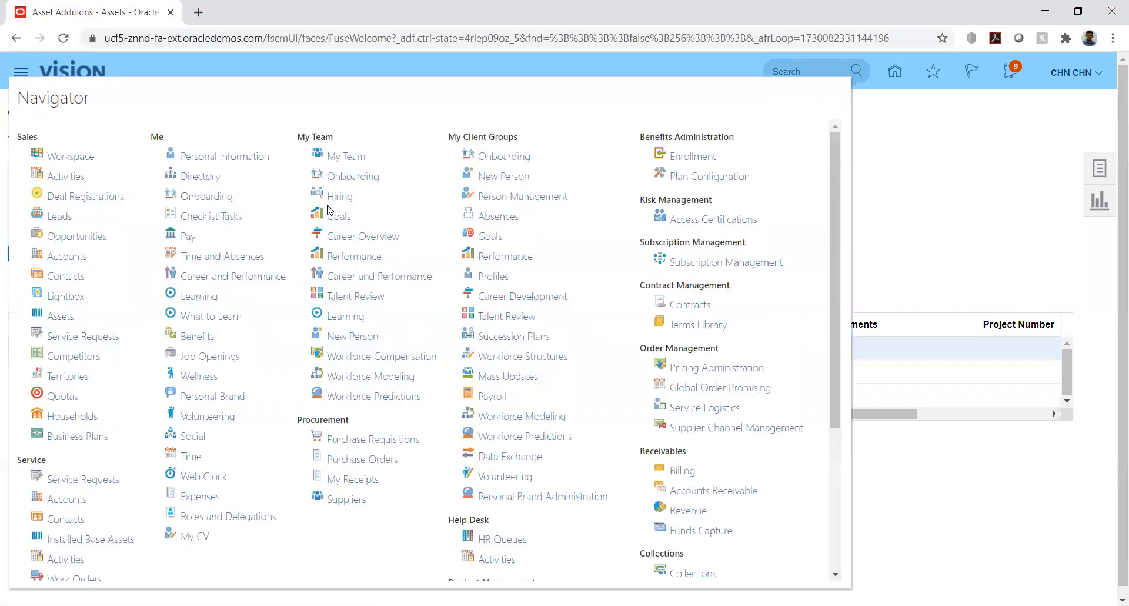
{"action": "scroll", "coordinate": [481, 362], "scroll_direction": "down", "scroll_amount": 3}
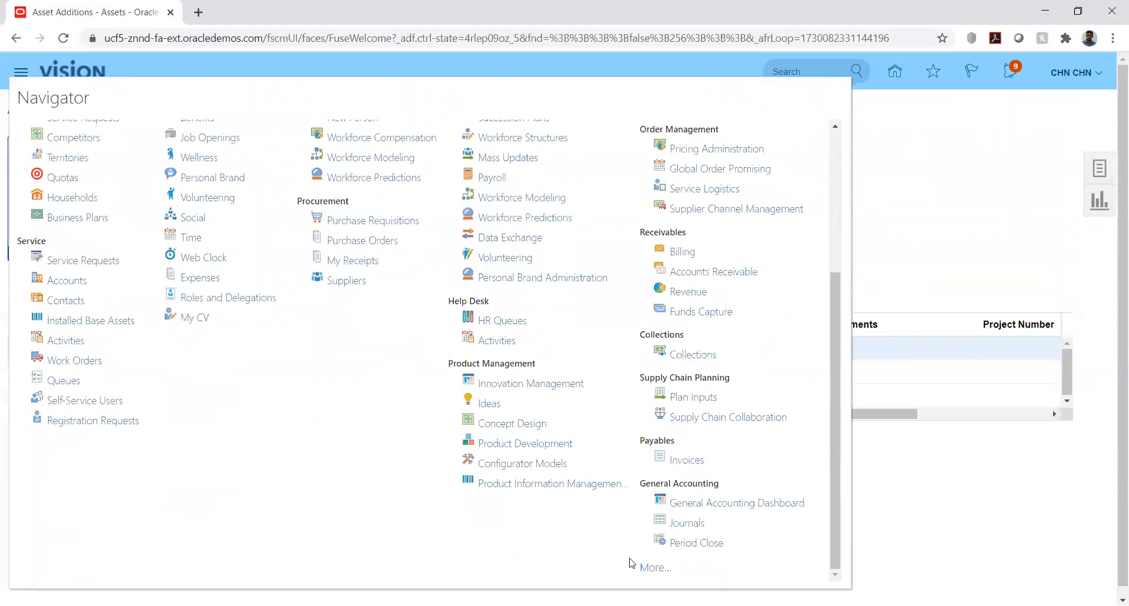
{"action": "left_click", "coordinate": [651, 564]}
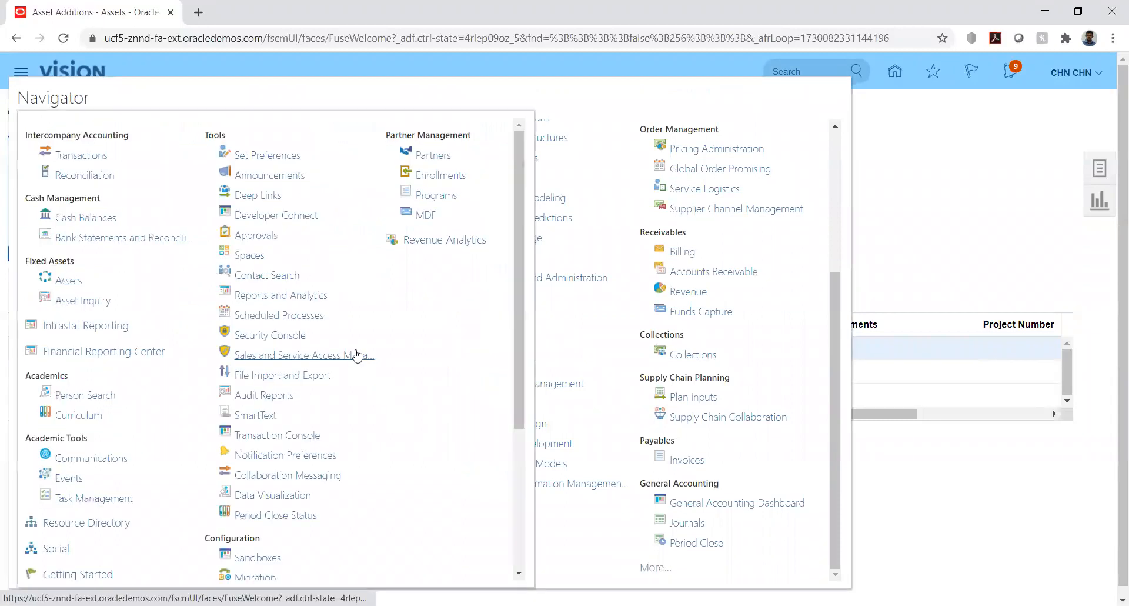
{"action": "left_click", "coordinate": [270, 316]}
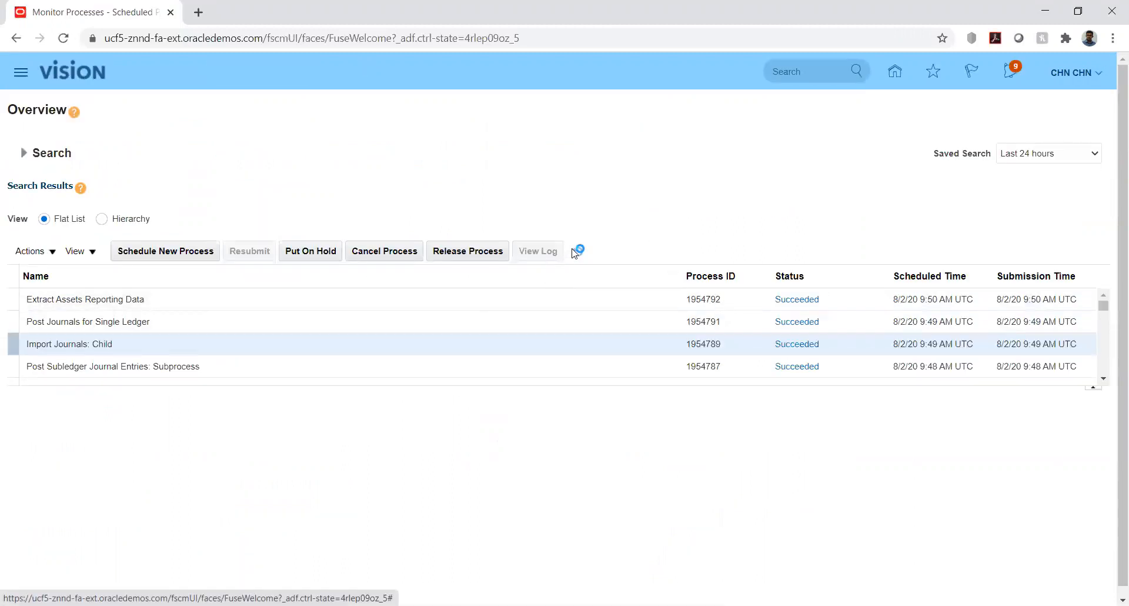
Refresh the process list repeatedly until the accounting, journal import, posting and Extract Assets Reporting Data processes have finished
{"action": "left_click", "coordinate": [576, 252]}
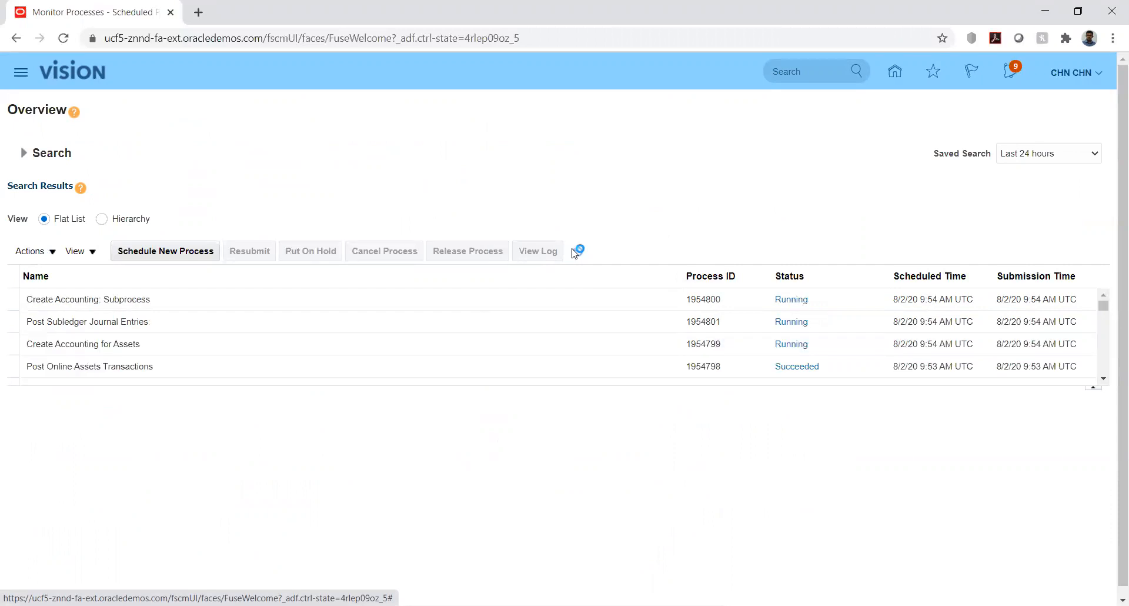
{"action": "left_click", "coordinate": [576, 252]}
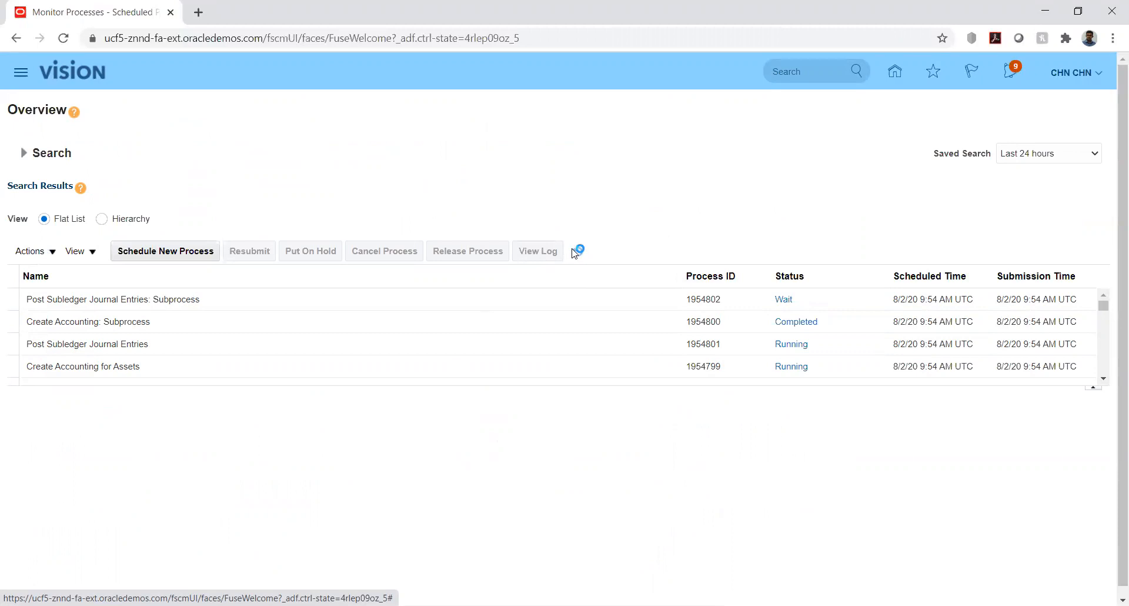
{"action": "left_click", "coordinate": [577, 251]}
{"action": "left_click", "coordinate": [577, 252]}
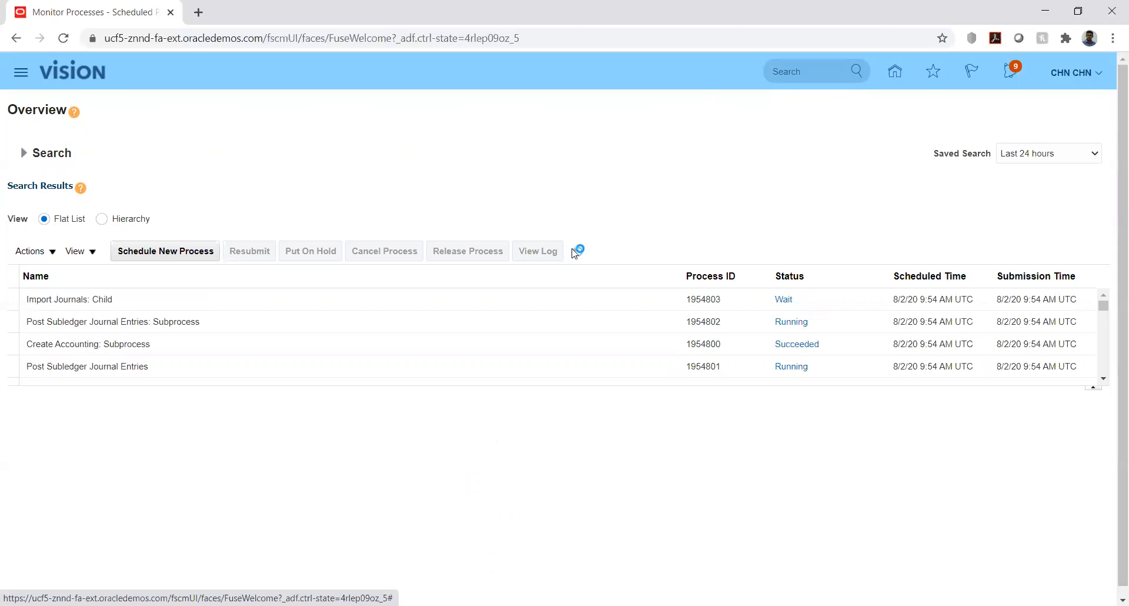
{"action": "left_click", "coordinate": [576, 252]}
{"action": "left_click", "coordinate": [576, 251]}
{"action": "left_click", "coordinate": [575, 253]}
{"action": "left_click", "coordinate": [575, 253]}
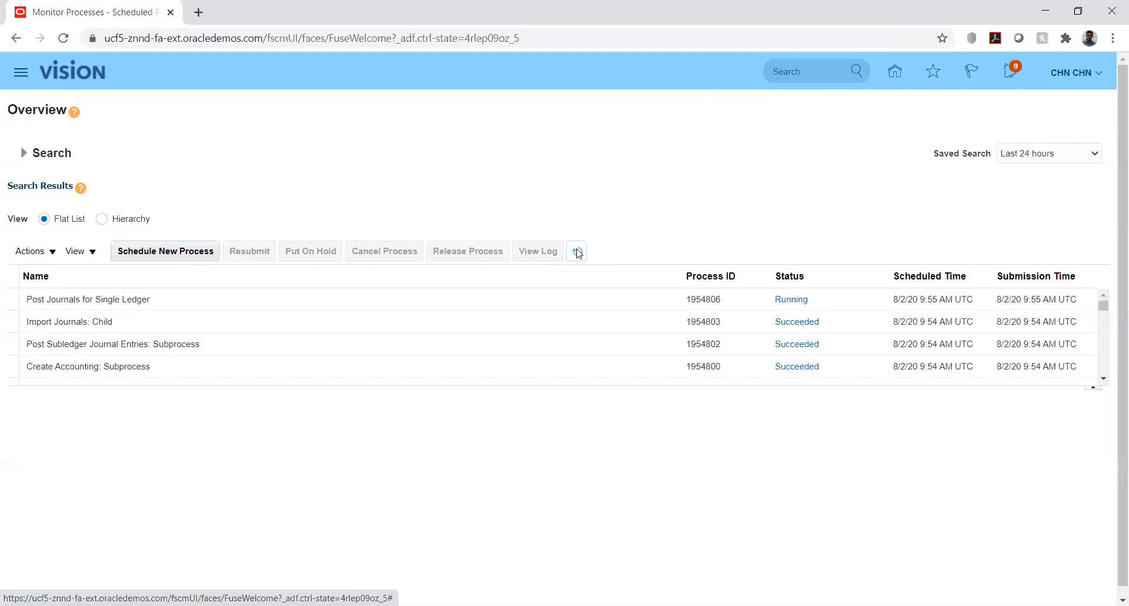
{"action": "left_click", "coordinate": [578, 252]}
{"action": "left_click", "coordinate": [579, 252]}
{"action": "left_click", "coordinate": [578, 250]}
{"action": "left_click", "coordinate": [579, 251]}
{"action": "left_click", "coordinate": [579, 251]}
{"action": "left_click", "coordinate": [578, 251]}
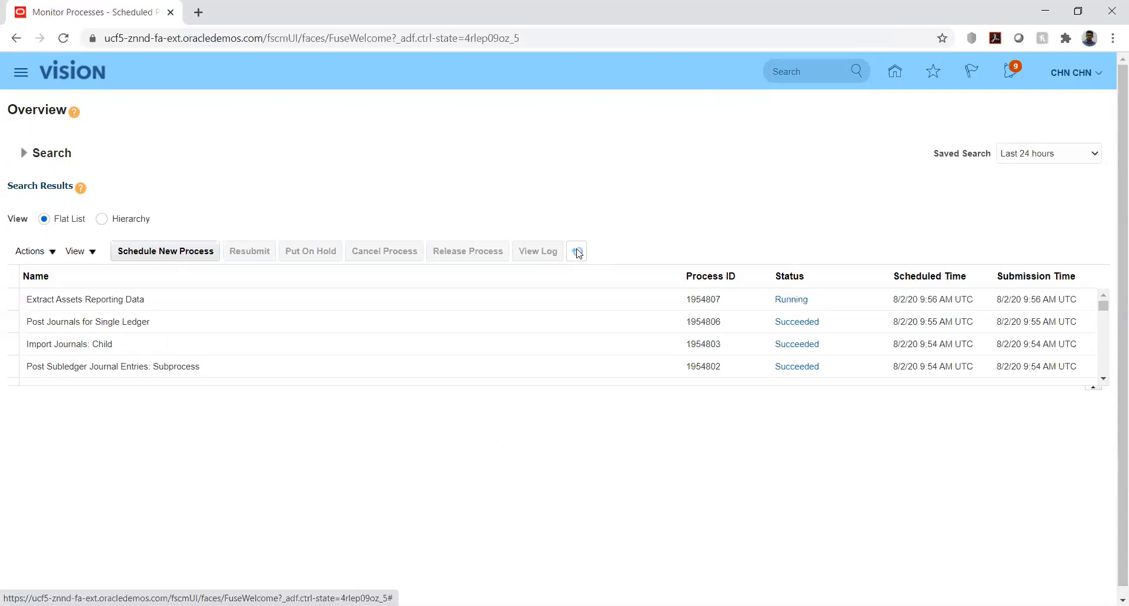
{"action": "left_click", "coordinate": [578, 251]}
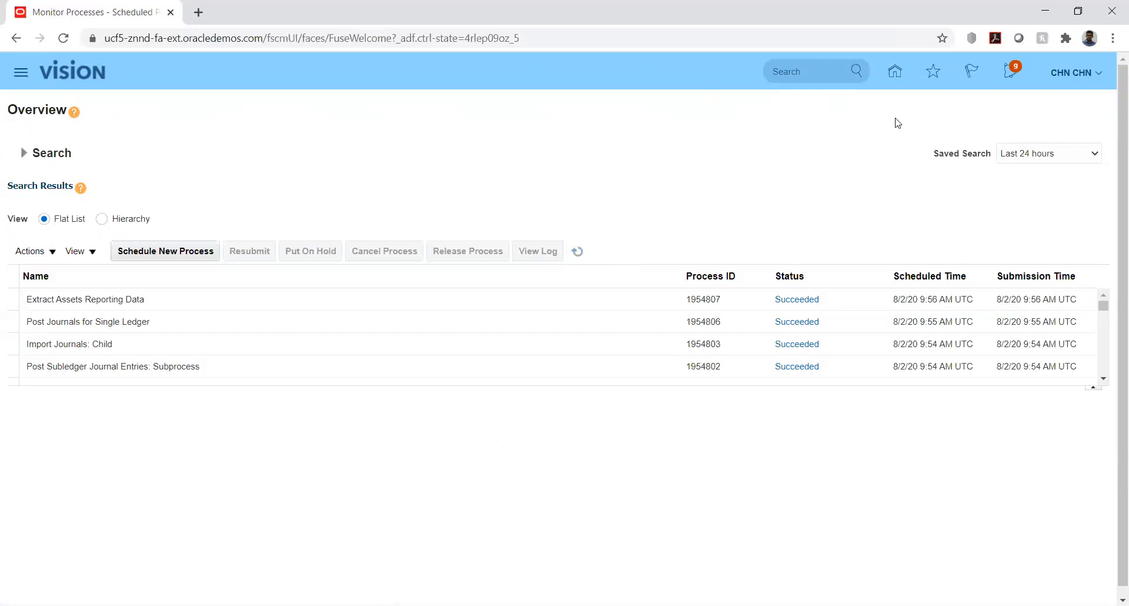
Return to the Fixed Assets work area for HWBOOKS and check the incomplete retirements
{"action": "left_click", "coordinate": [893, 78]}
{"action": "scroll", "coordinate": [331, 432], "scroll_direction": "down", "scroll_amount": 5}
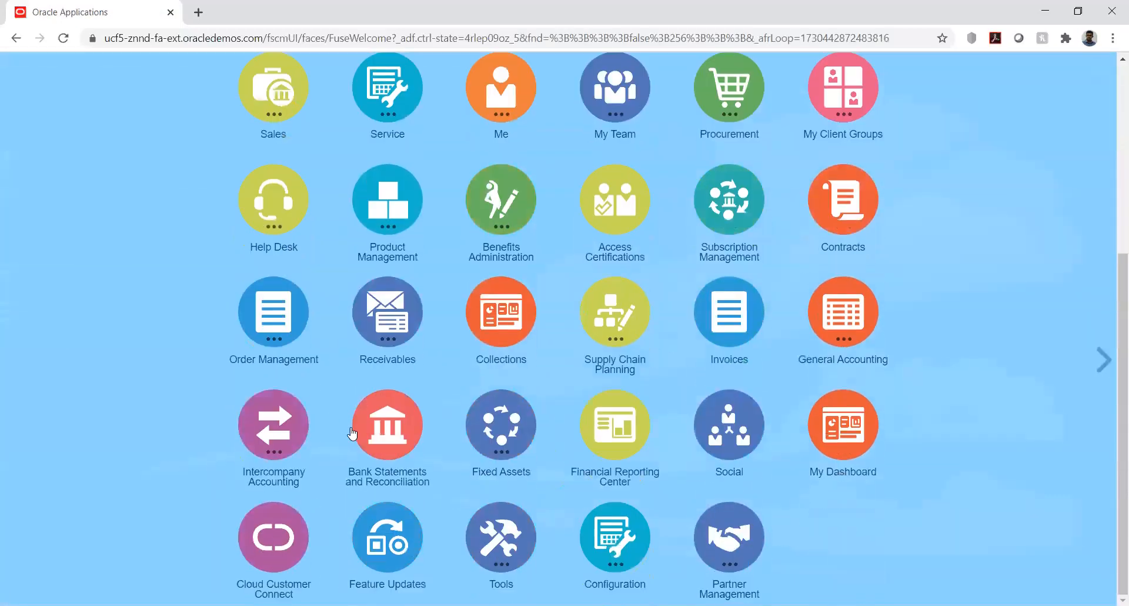
{"action": "left_click", "coordinate": [515, 427]}
{"action": "left_click", "coordinate": [432, 525]}
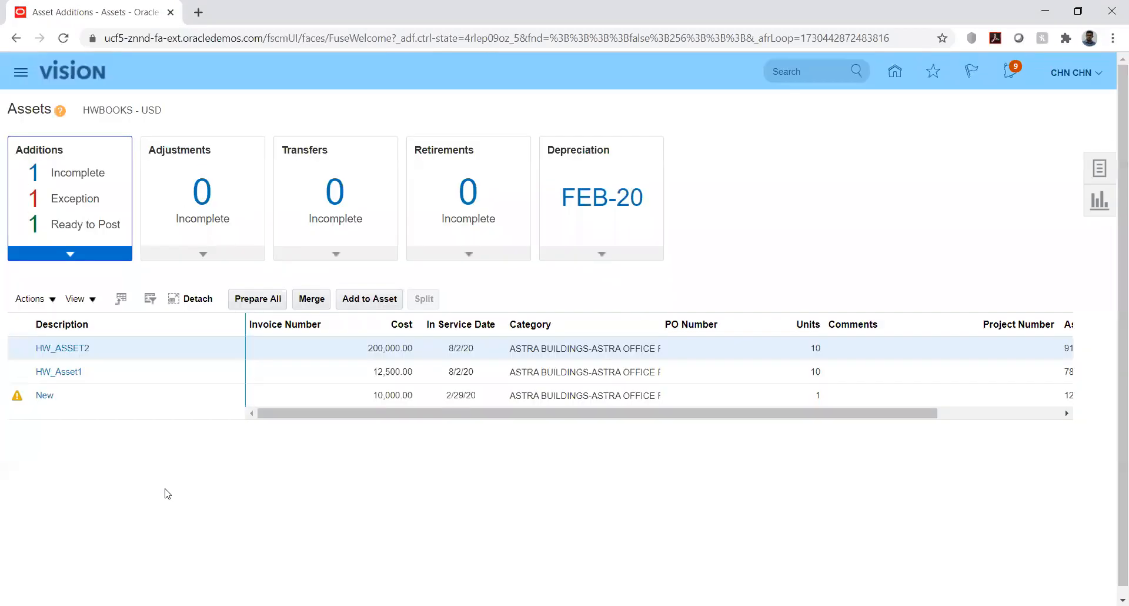
{"action": "left_click", "coordinate": [1096, 171]}
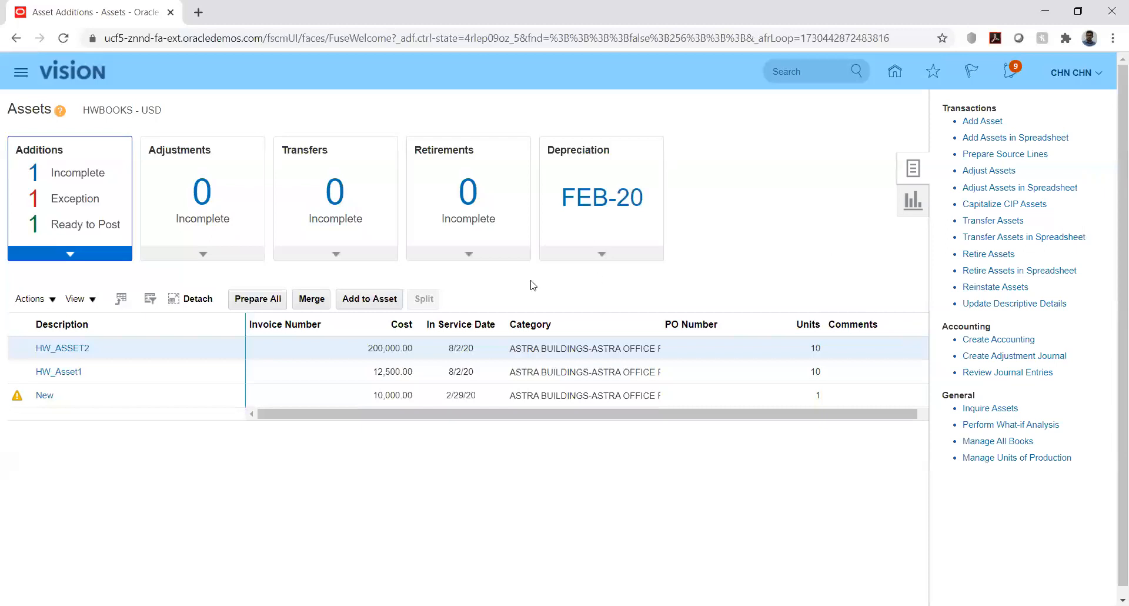
{"action": "left_click", "coordinate": [472, 253]}
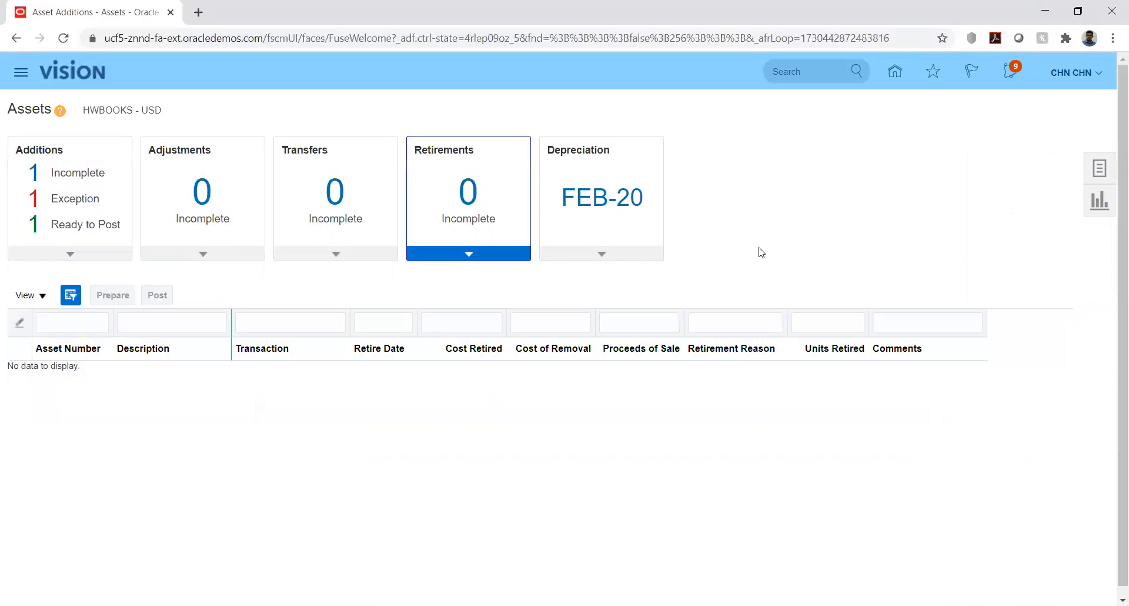
Open the asset inquiry's recent retirements for HWBOOKS in FEB-20 and check the gain or loss amount of asset 7810
{"action": "left_click", "coordinate": [1099, 170]}
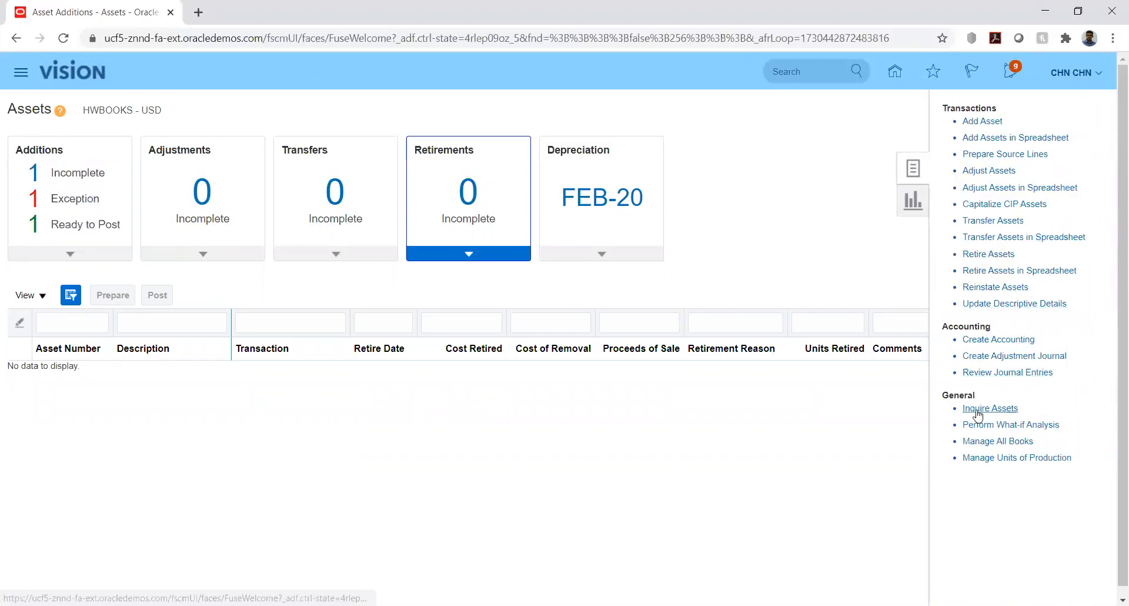
{"action": "left_click", "coordinate": [975, 407]}
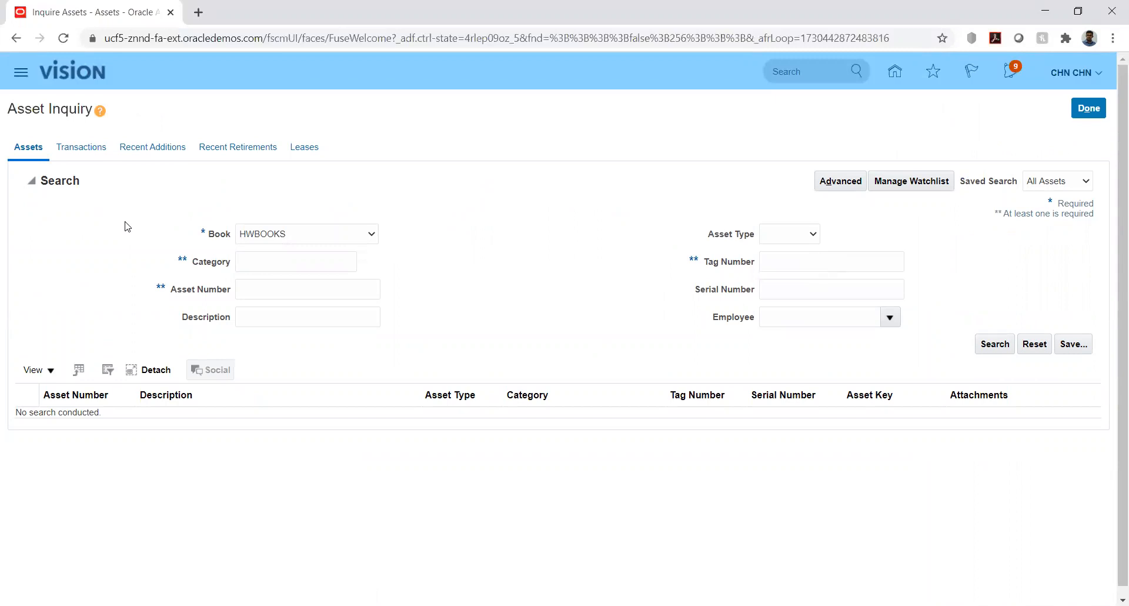
{"action": "left_click", "coordinate": [216, 150]}
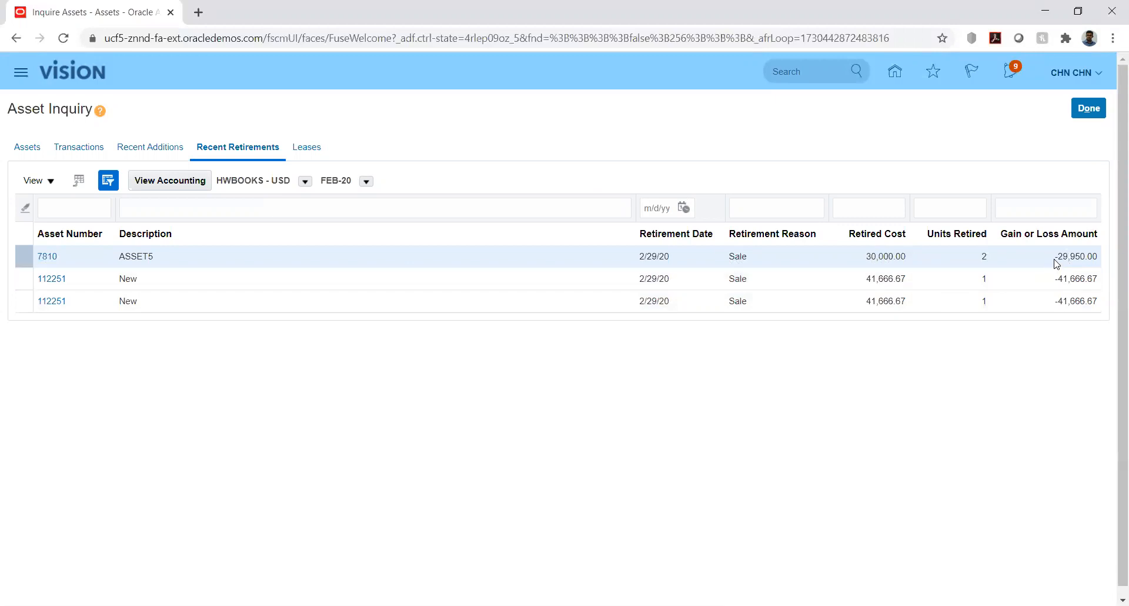
{"action": "left_click_drag", "start_coordinate": [1059, 257], "coordinate": [1097, 258]}
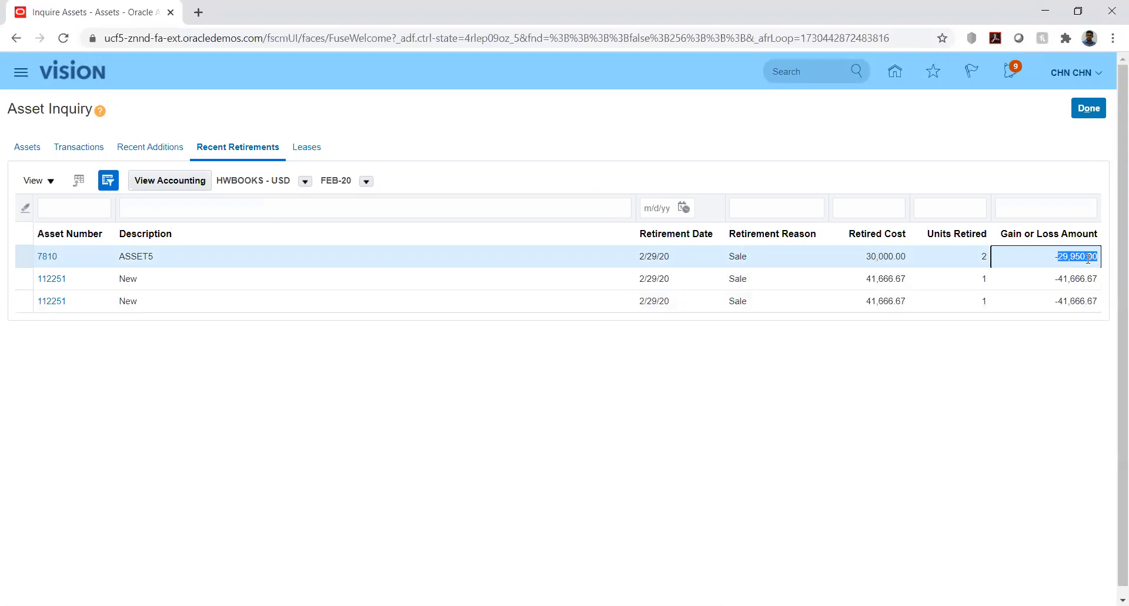
{"action": "left_click", "coordinate": [921, 381]}
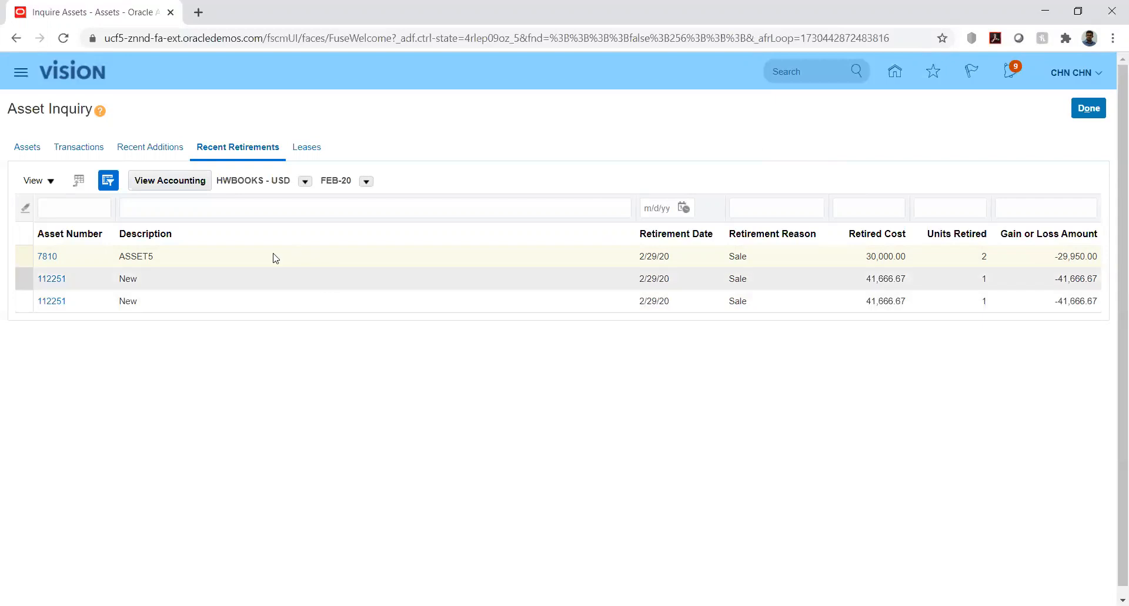
Review the accounting lines of asset 7810's partial retirement with the Class column widened, and finish the asset inquiry
{"action": "left_click", "coordinate": [188, 187]}
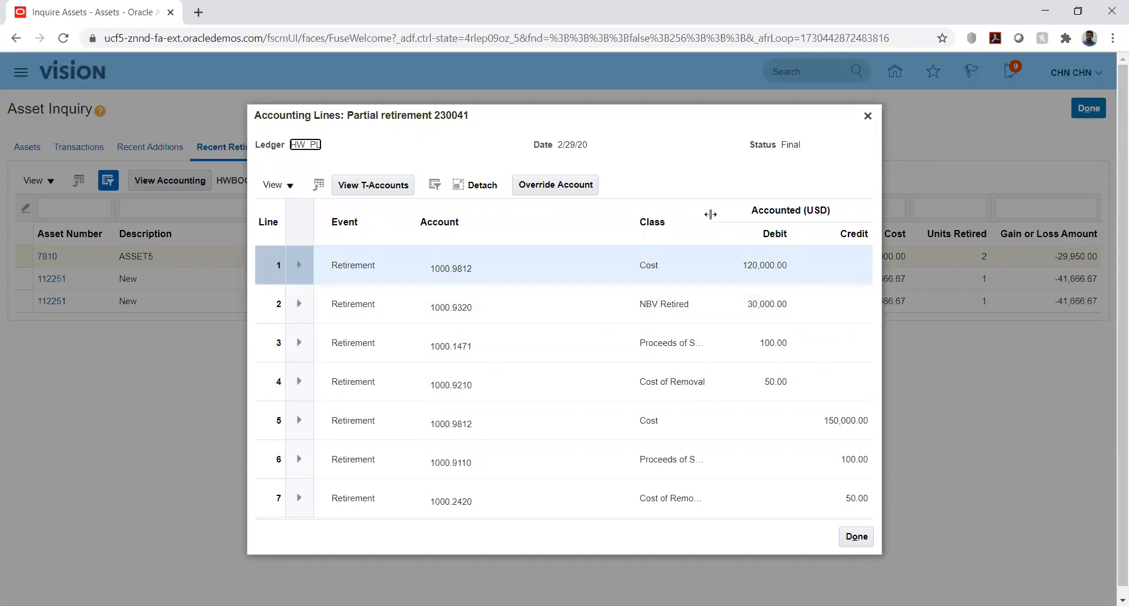
{"action": "left_click_drag", "start_coordinate": [709, 215], "coordinate": [748, 215]}
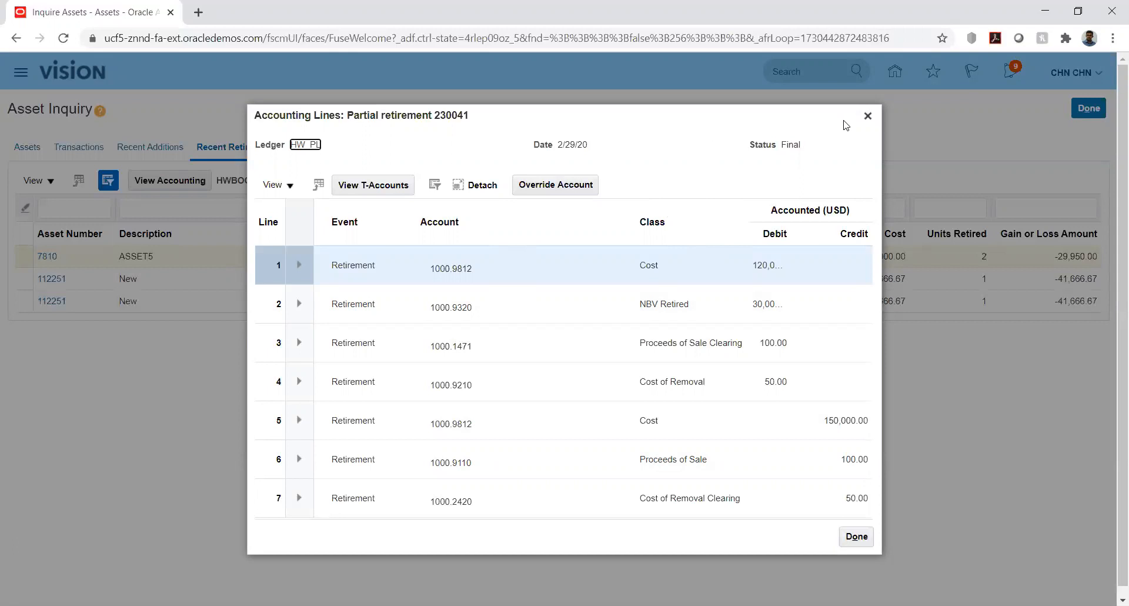
{"action": "left_click", "coordinate": [868, 116]}
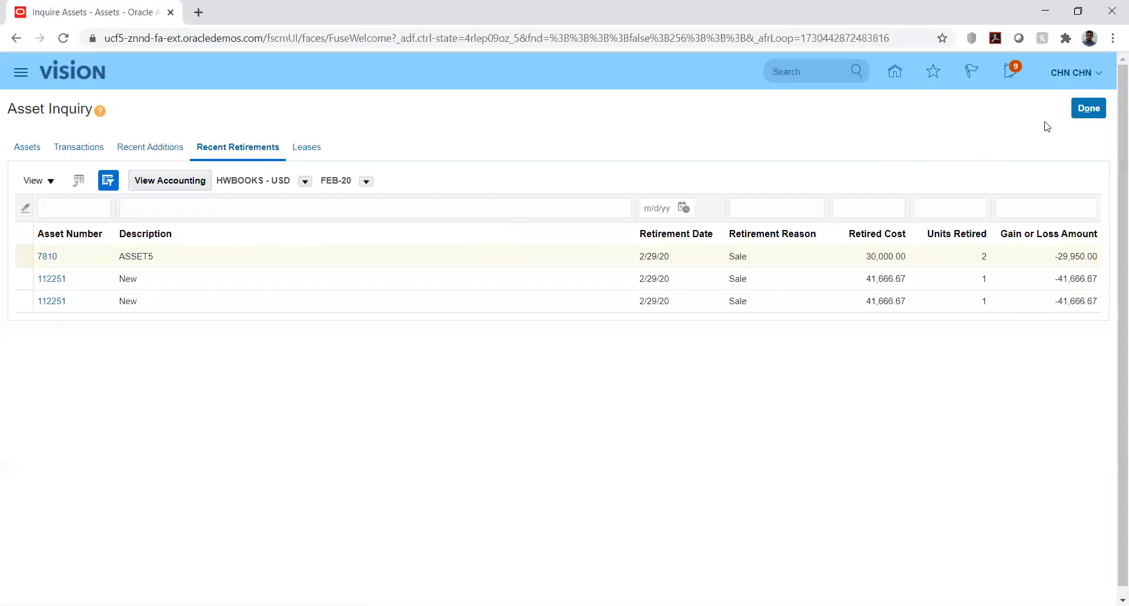
{"action": "left_click", "coordinate": [1088, 108]}
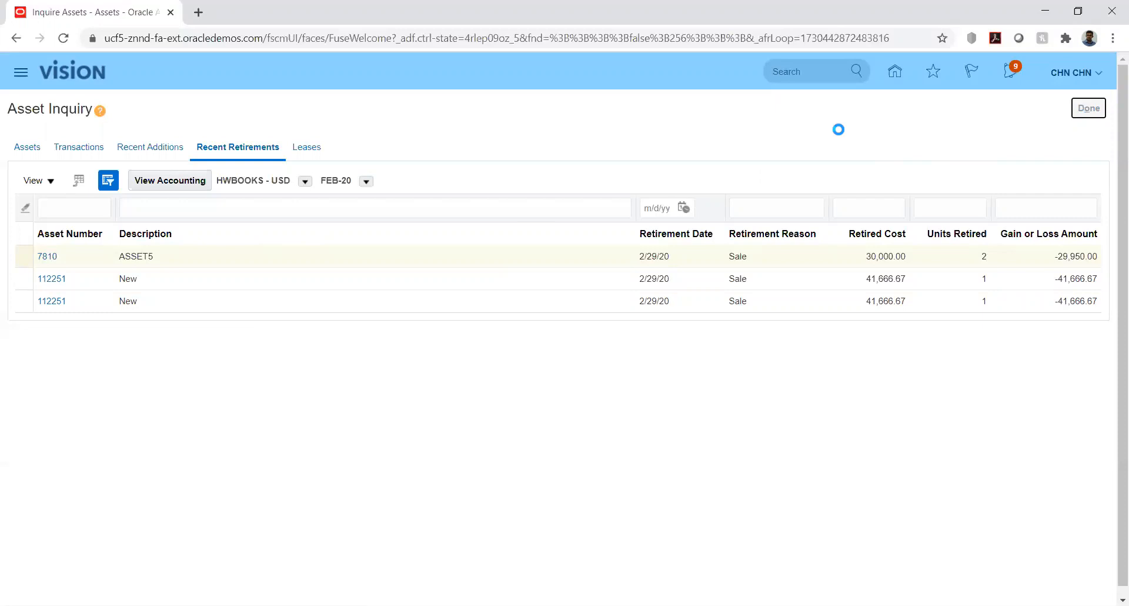
Search the HWBOOKS retirements in Reinstate Assets, reinstate the 2-unit retirement of asset 7810 (ASSET5) and finish the task
{"action": "left_click", "coordinate": [1099, 169]}
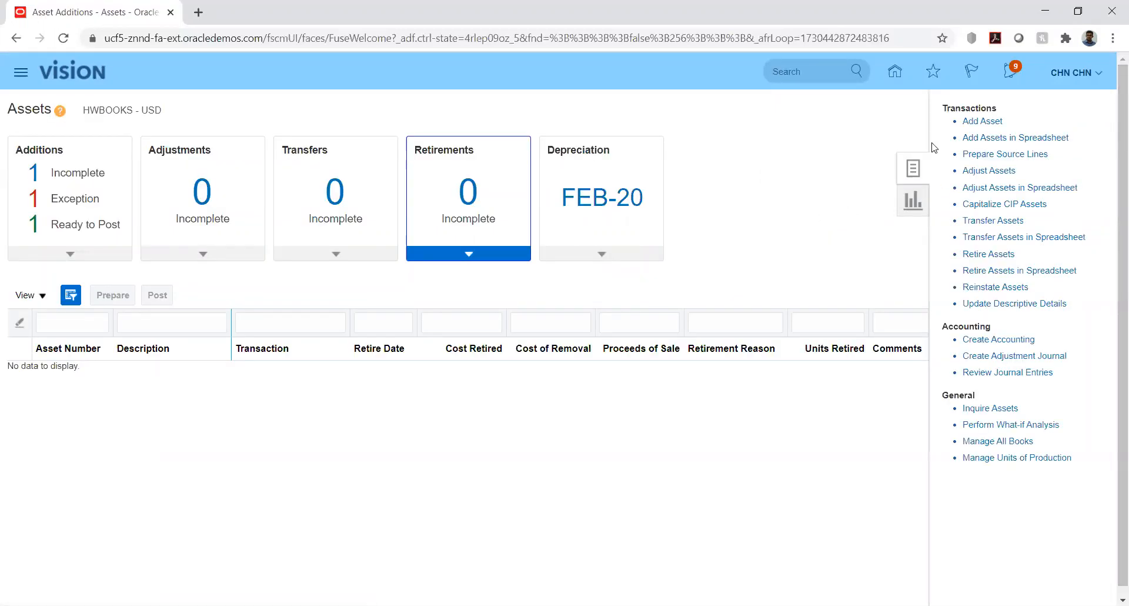
{"action": "left_click", "coordinate": [993, 287]}
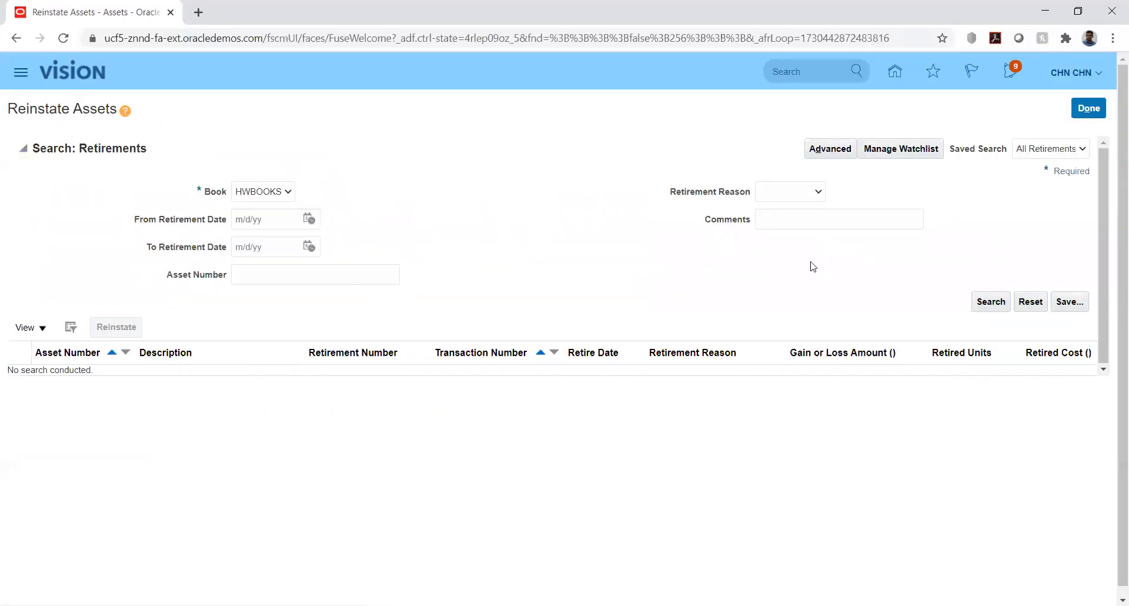
{"action": "left_click", "coordinate": [991, 301]}
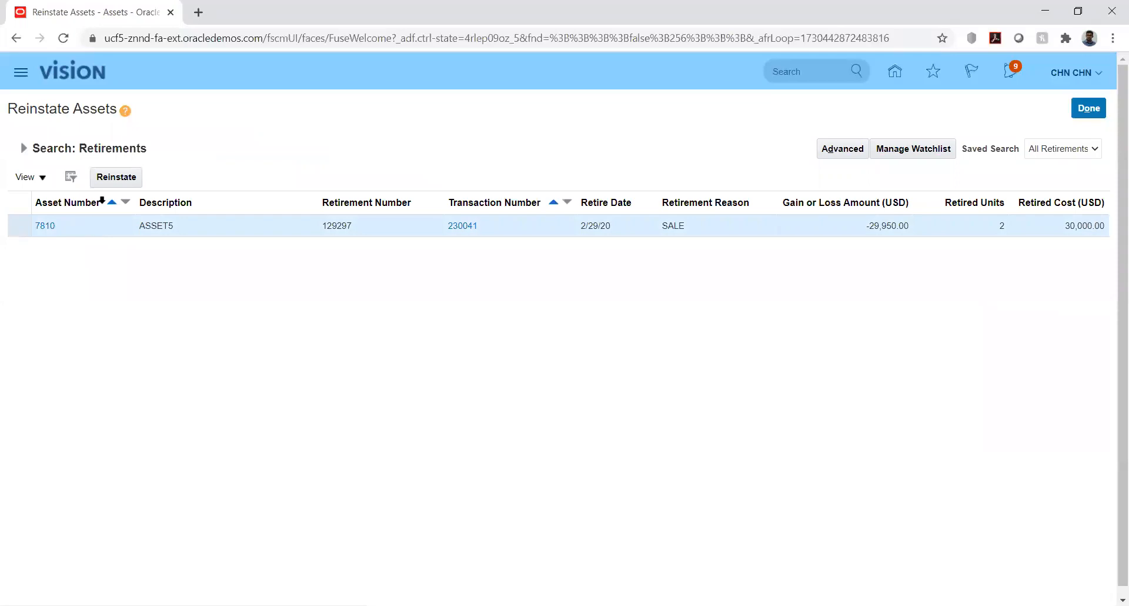
{"action": "left_click", "coordinate": [110, 181]}
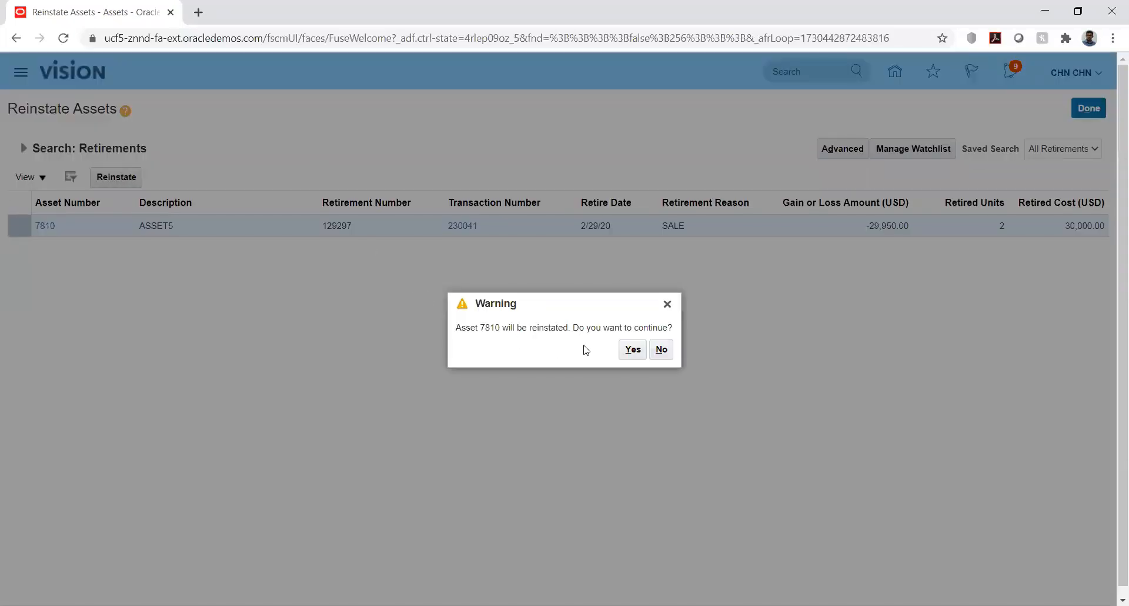
{"action": "left_click", "coordinate": [632, 349]}
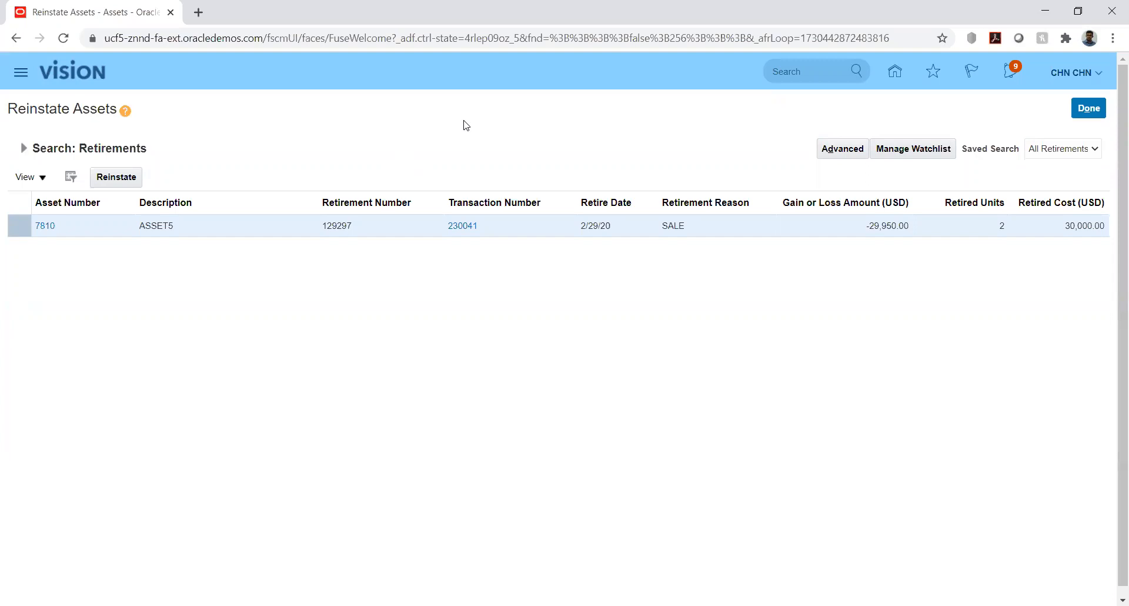
{"action": "left_click", "coordinate": [1088, 112]}
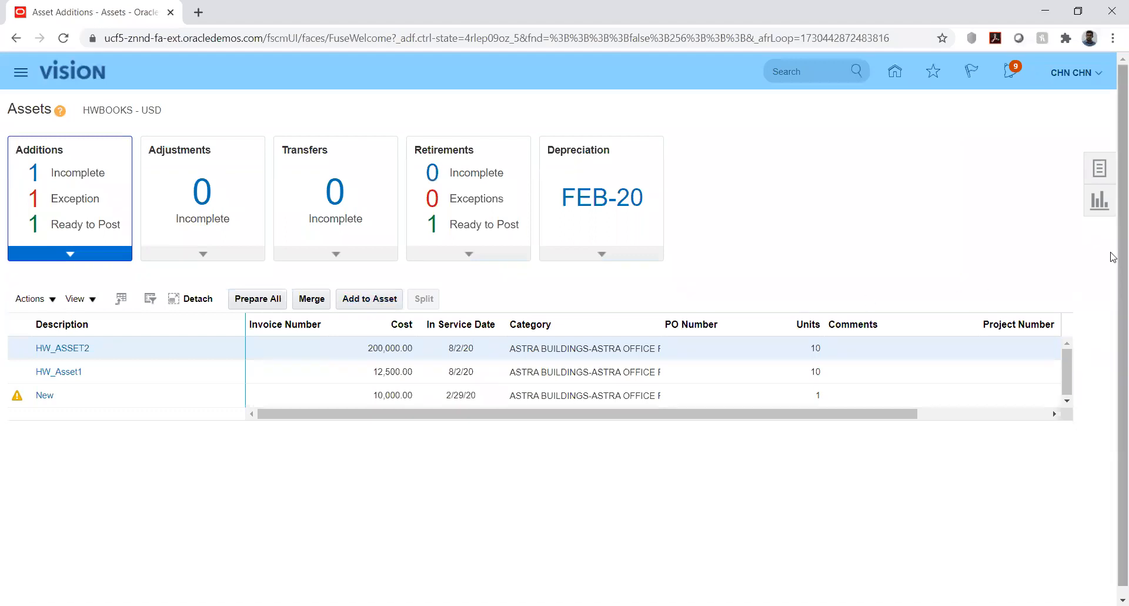
Search all HWBOOKS transactions in the asset inquiry, check the entries for asset 7810, and finish the inquiry
{"action": "left_click", "coordinate": [1099, 169]}
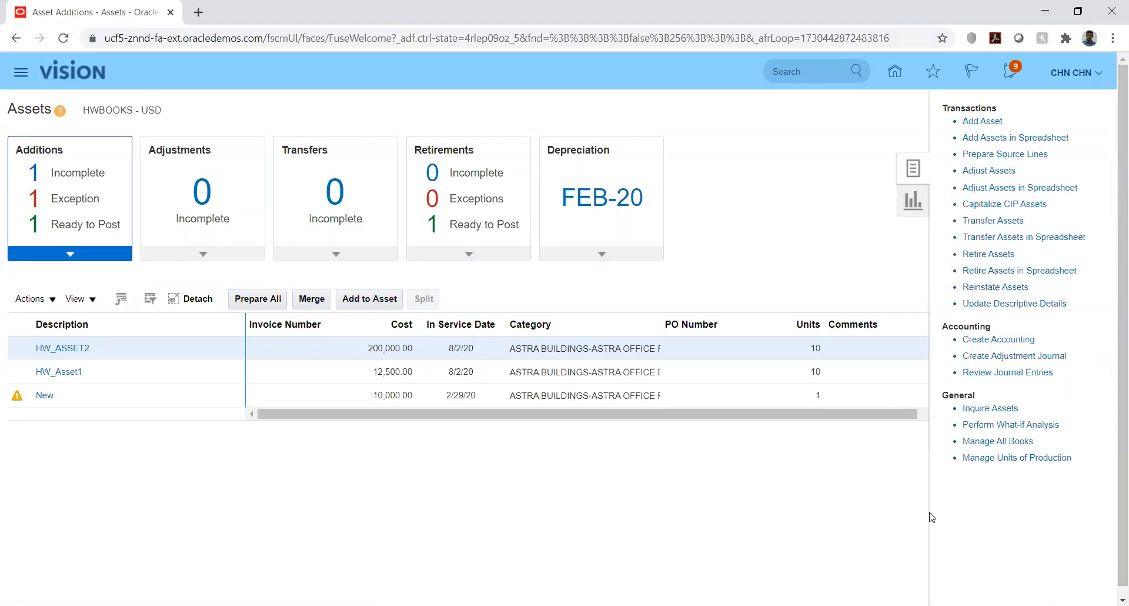
{"action": "left_click", "coordinate": [990, 407]}
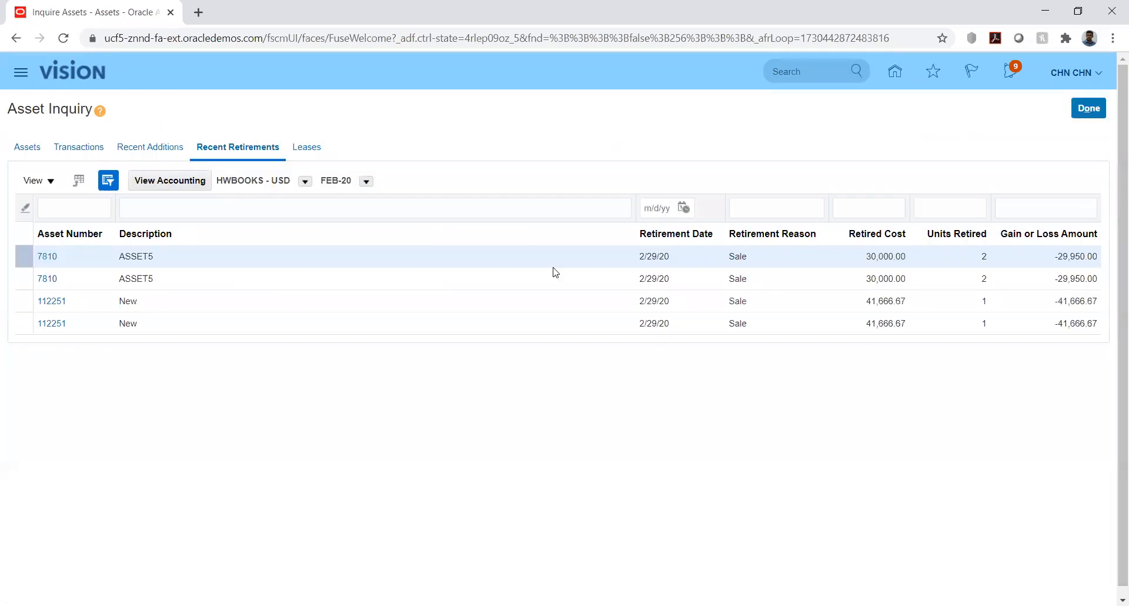
{"action": "left_click", "coordinate": [90, 152]}
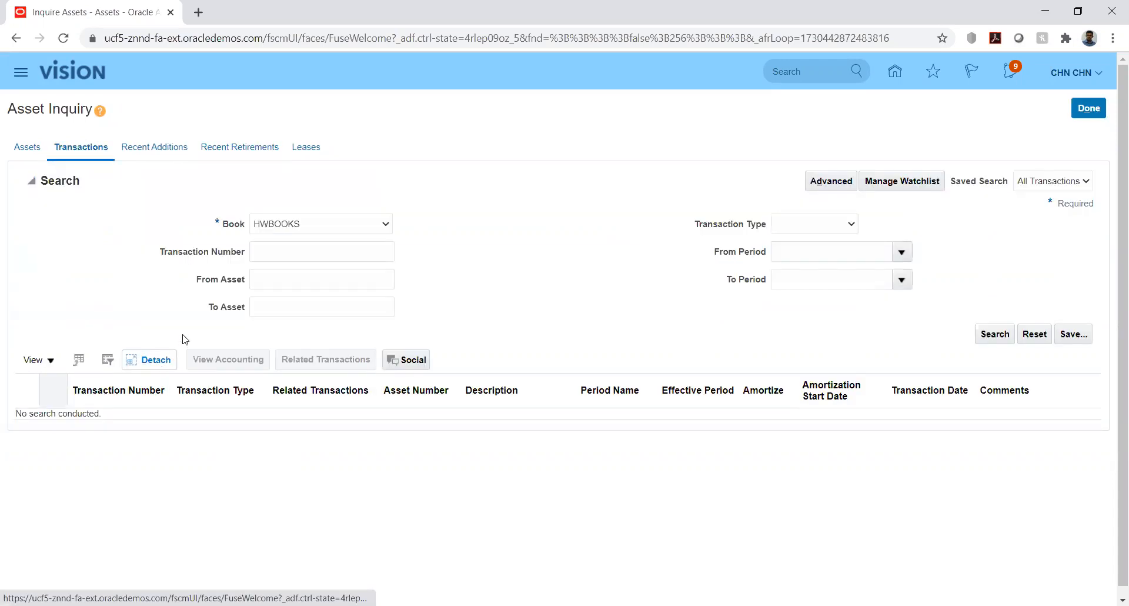
{"action": "left_click", "coordinate": [994, 335]}
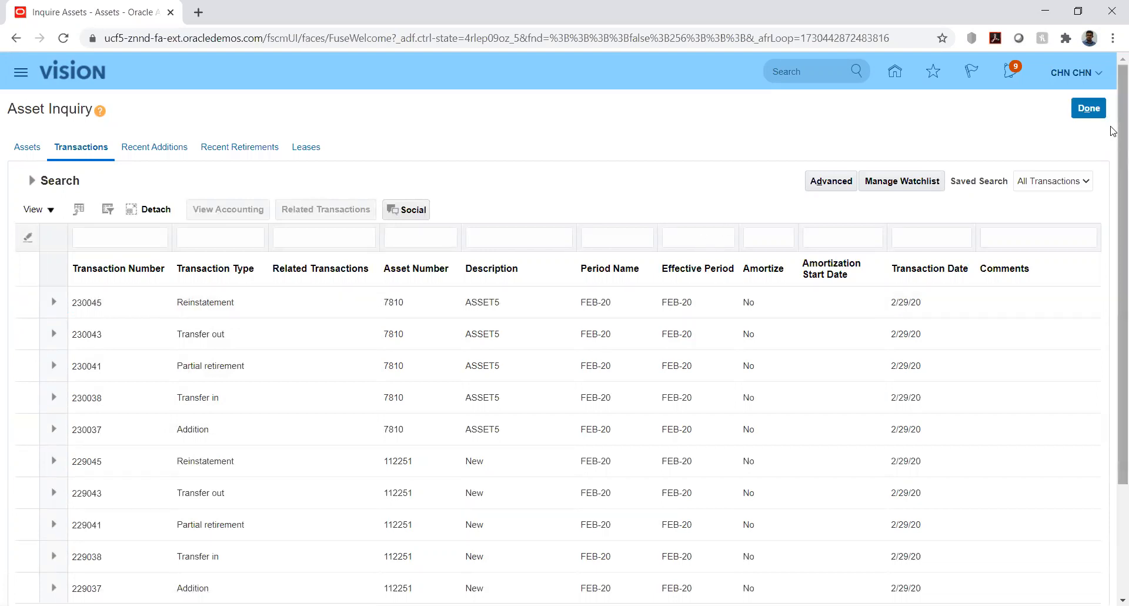
{"action": "left_click", "coordinate": [1098, 111]}
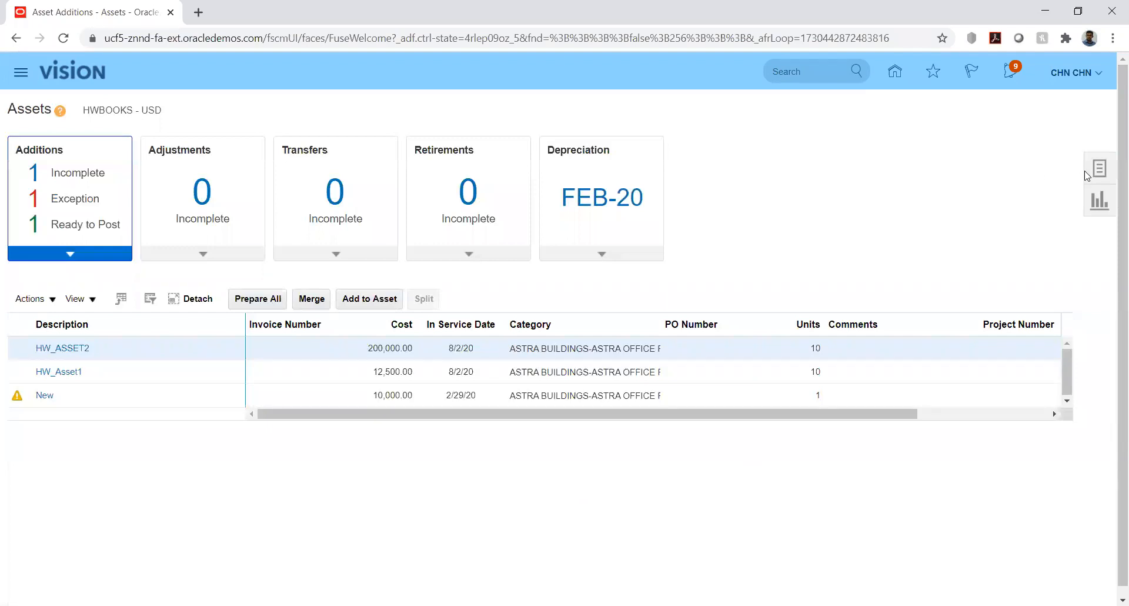
Submit the Create Accounting process for book HWBOOKS with end date 2/29/20 in Final mode and acknowledge the confirmation
{"action": "left_click", "coordinate": [1098, 170]}
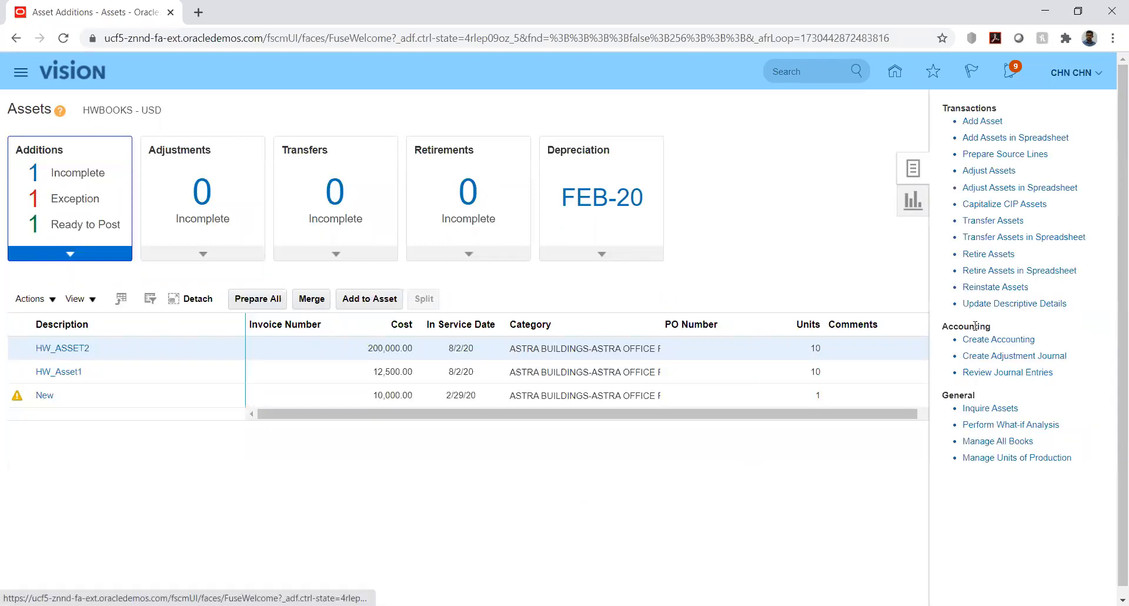
{"action": "left_click", "coordinate": [998, 340]}
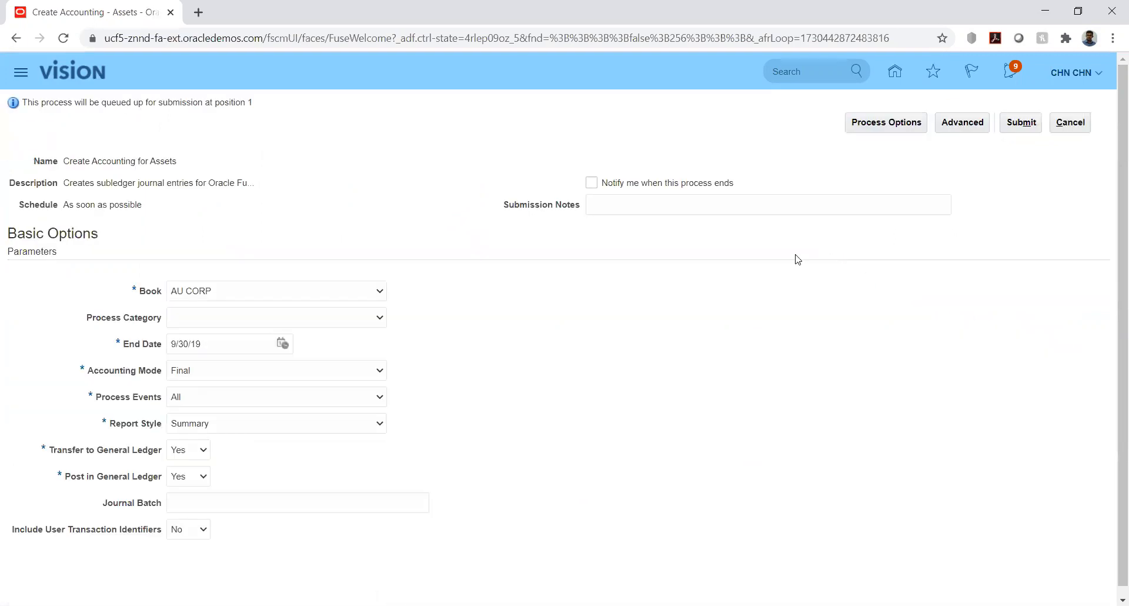
{"action": "left_click", "coordinate": [300, 294]}
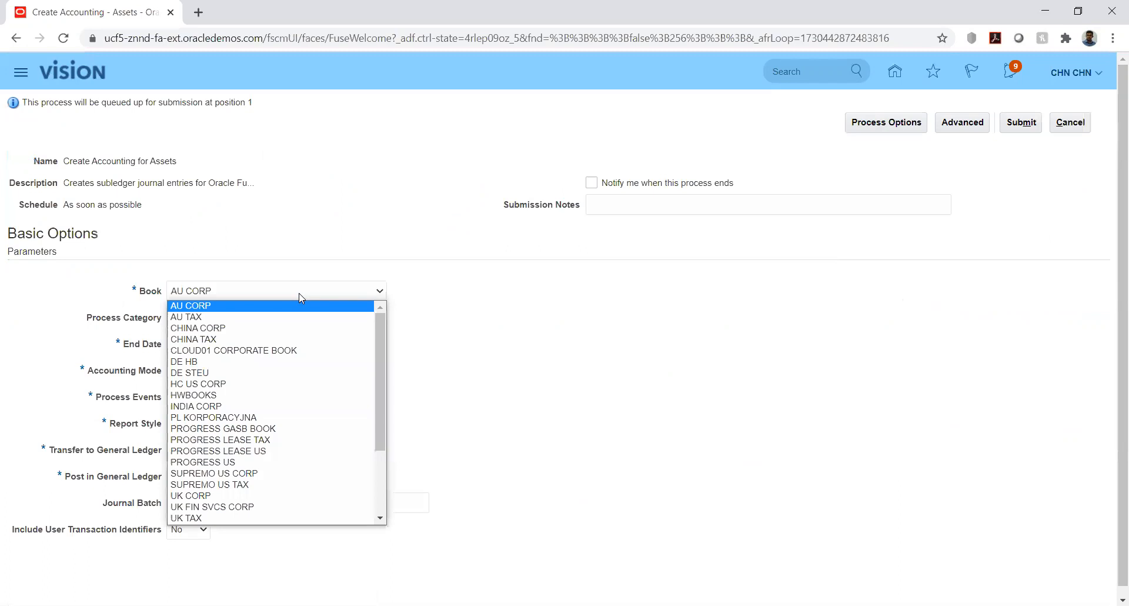
{"action": "left_click", "coordinate": [236, 399]}
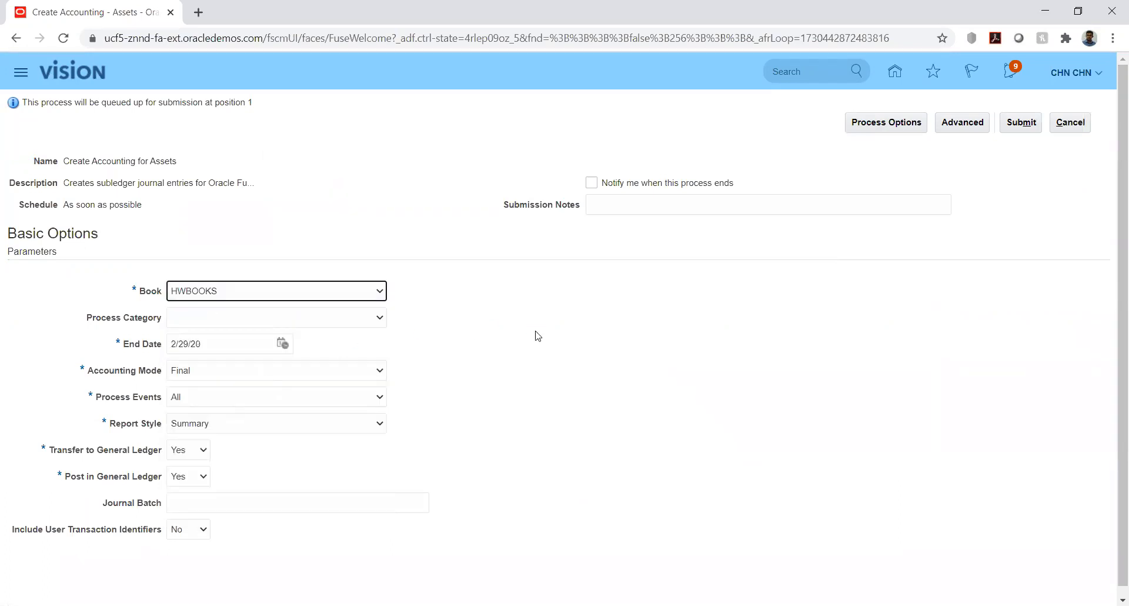
{"action": "left_click", "coordinate": [669, 335]}
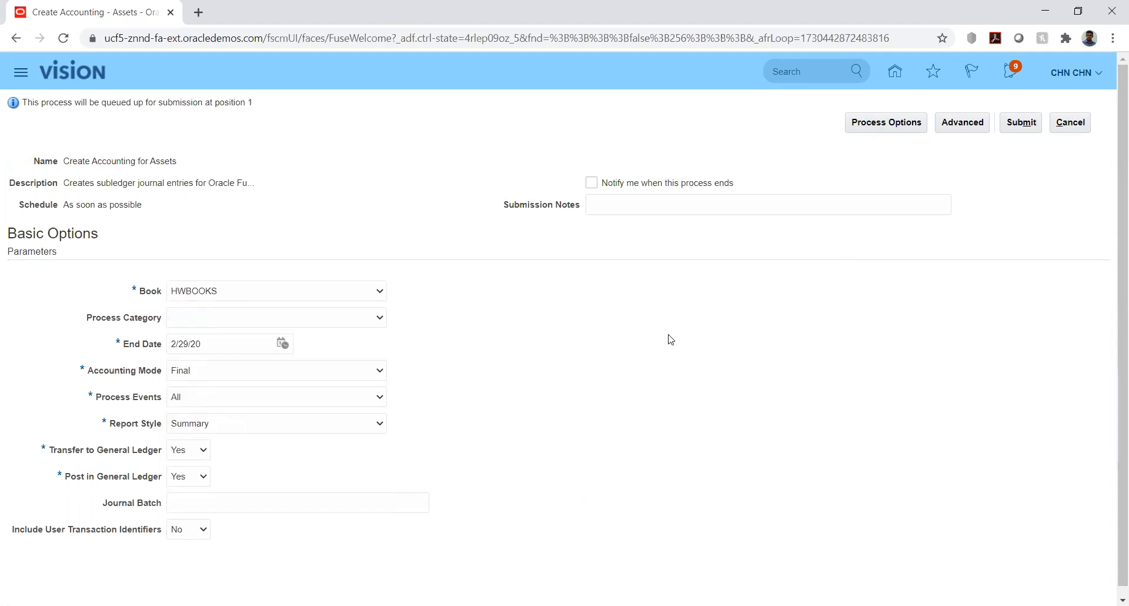
{"action": "left_click", "coordinate": [1021, 124]}
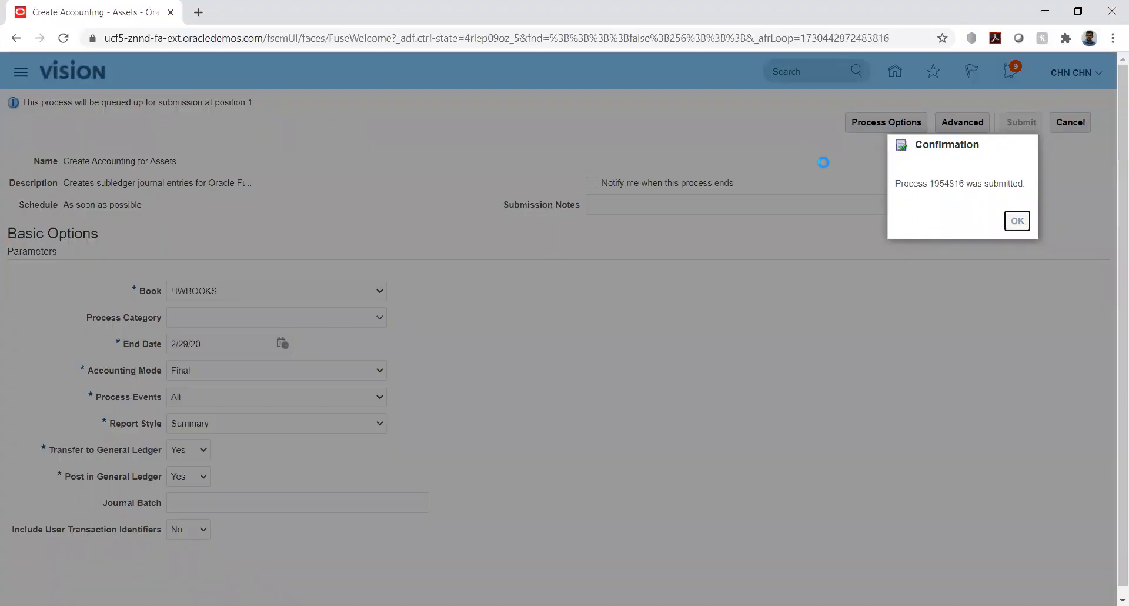
{"action": "key", "text": "Return"}
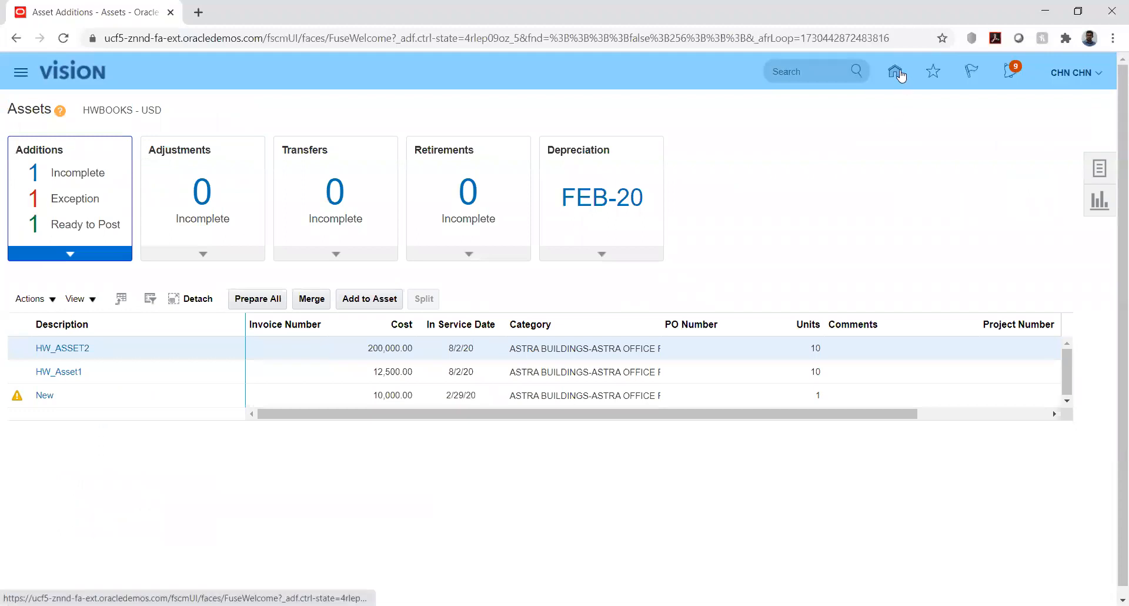
Inquire on HWBOOKS assets in category ASTRA BUILDINGS-ASTRA OFFICE PREMISE and review the financial details of asset 7810 (ASSET5)
{"action": "left_click", "coordinate": [1105, 174]}
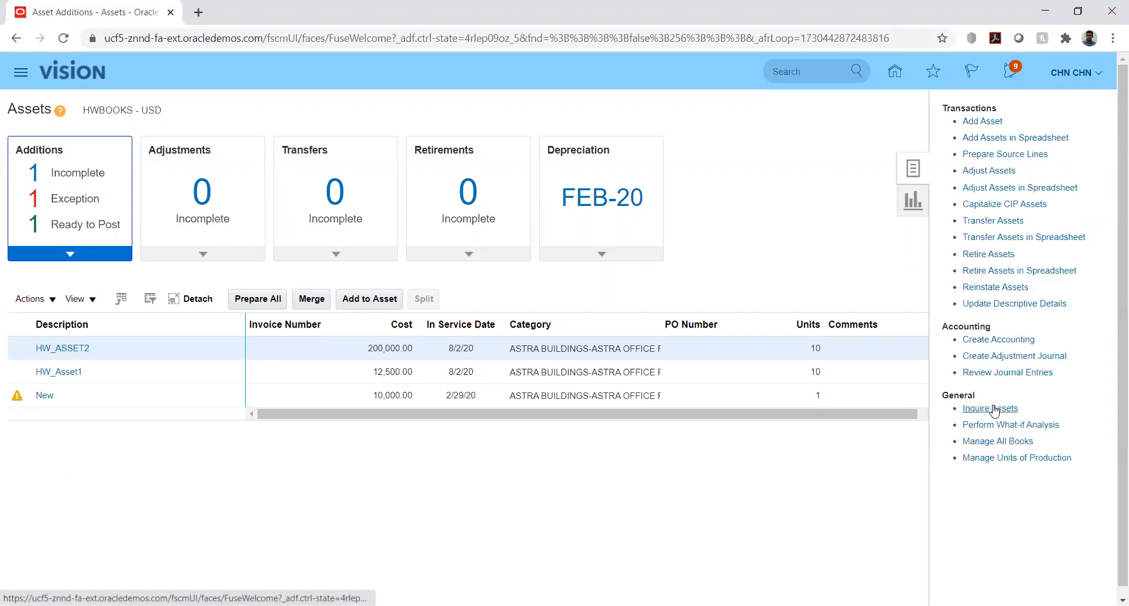
{"action": "left_click", "coordinate": [993, 410]}
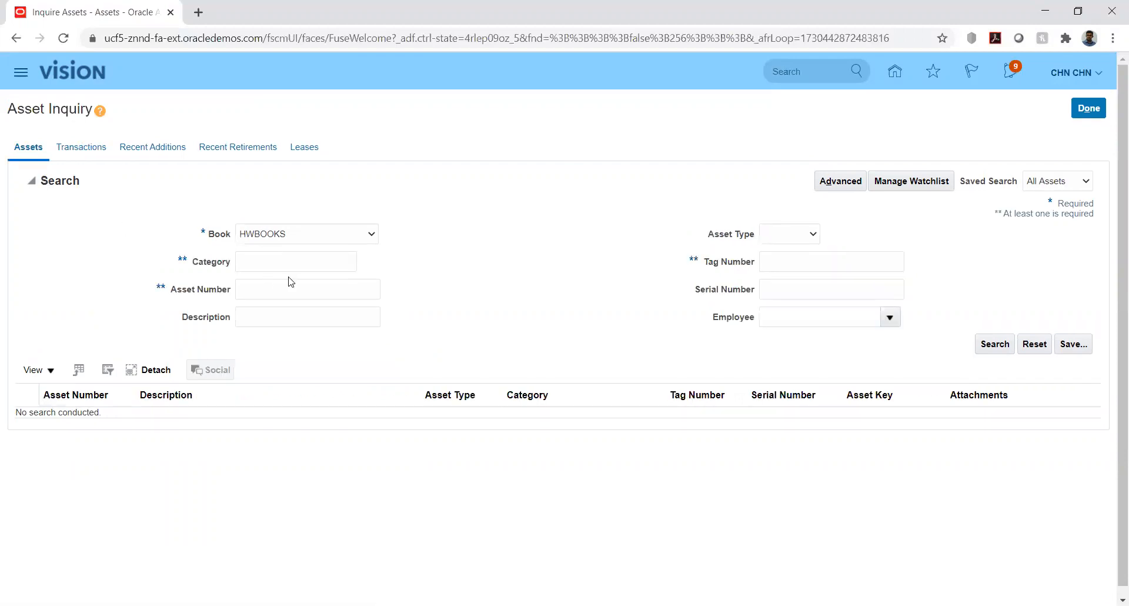
{"action": "left_click", "coordinate": [293, 265]}
{"action": "type", "text": "ASTRA BUILDINGS-ASTRA OFFICE PREMISES"}
{"action": "left_click", "coordinate": [999, 345]}
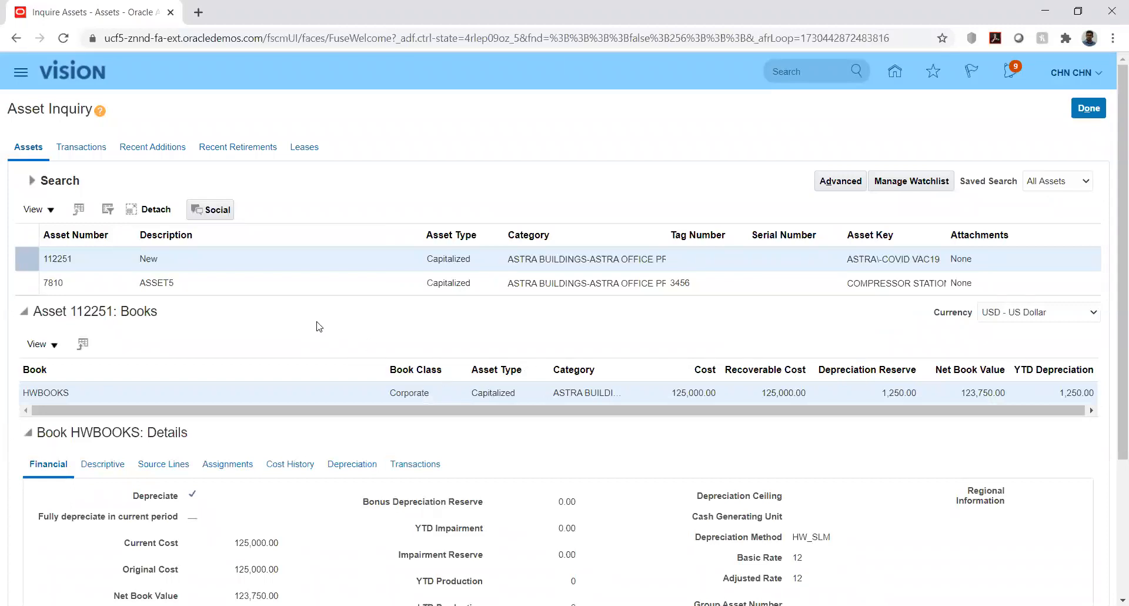
{"action": "left_click", "coordinate": [220, 283]}
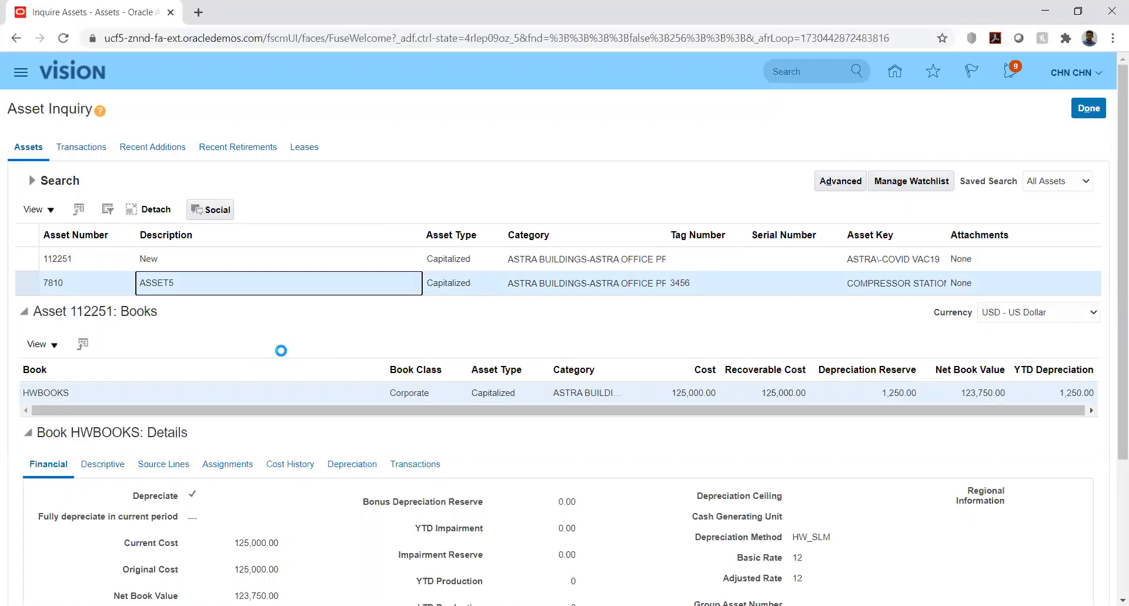
{"action": "scroll", "coordinate": [282, 331], "scroll_direction": "down", "scroll_amount": 3}
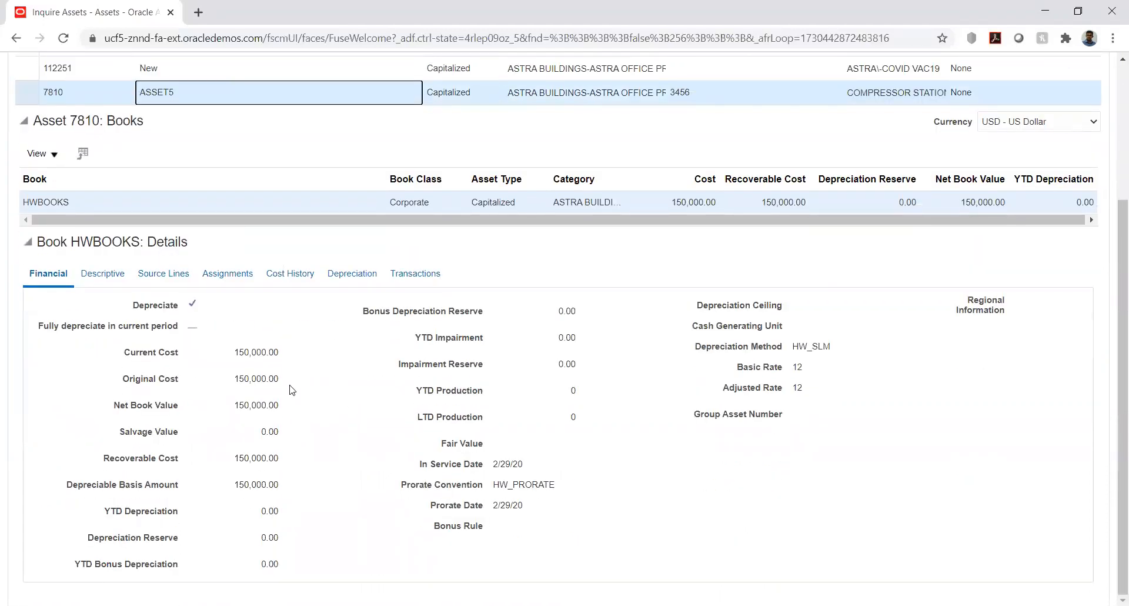
Review the cost history and the reinstatement transaction of asset 7810, and finish the asset inquiry
{"action": "left_click", "coordinate": [297, 273]}
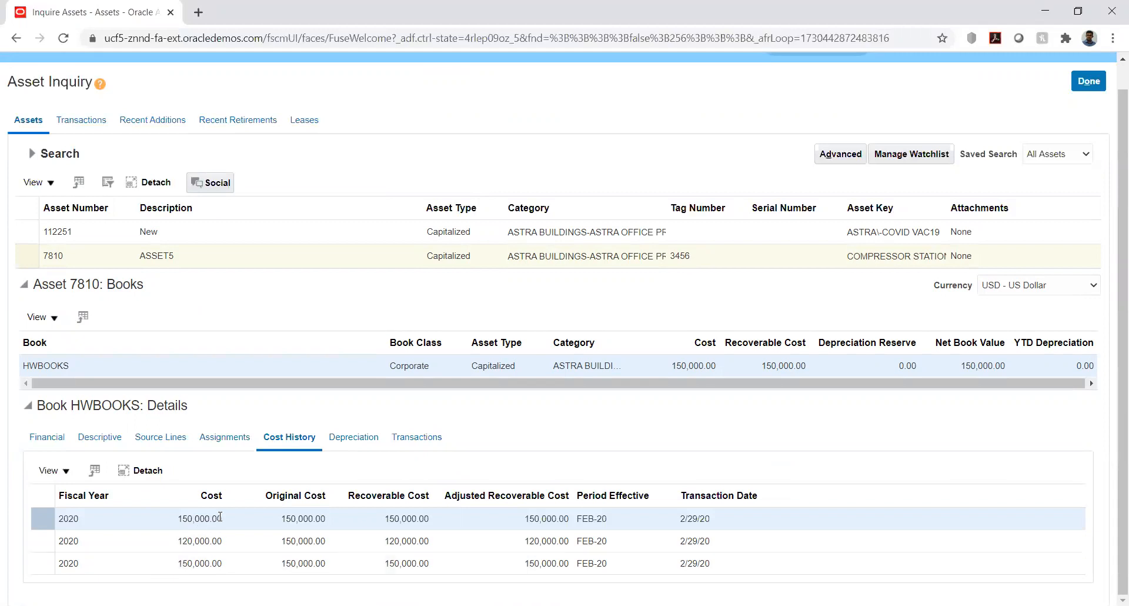
{"action": "left_click", "coordinate": [423, 438]}
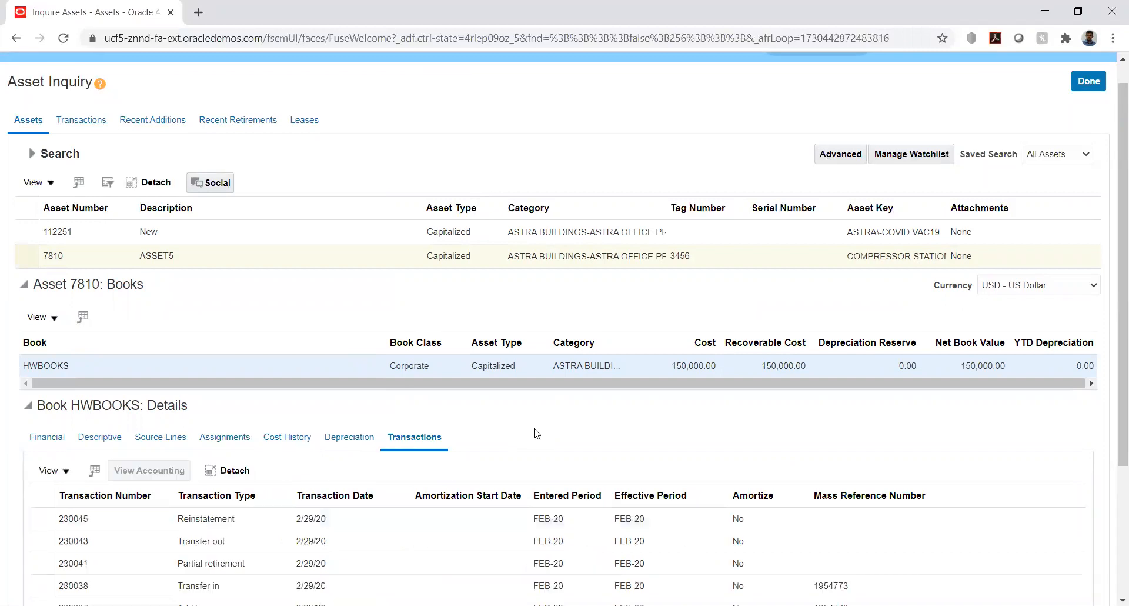
{"action": "scroll", "coordinate": [520, 424], "scroll_direction": "down", "scroll_amount": 3}
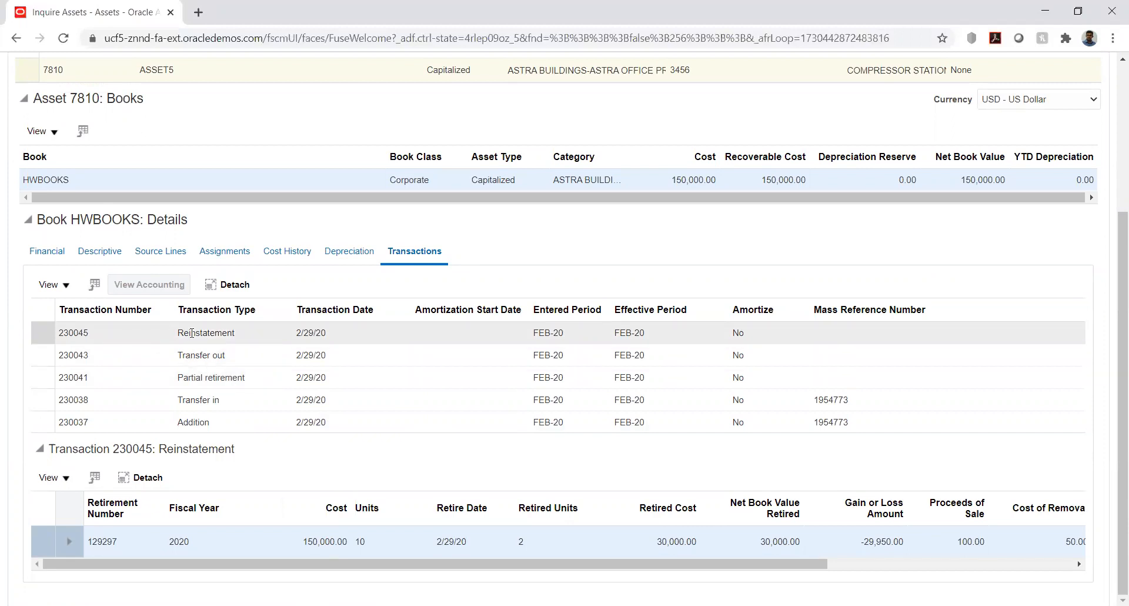
{"action": "scroll", "coordinate": [370, 335], "scroll_direction": "up", "scroll_amount": 4}
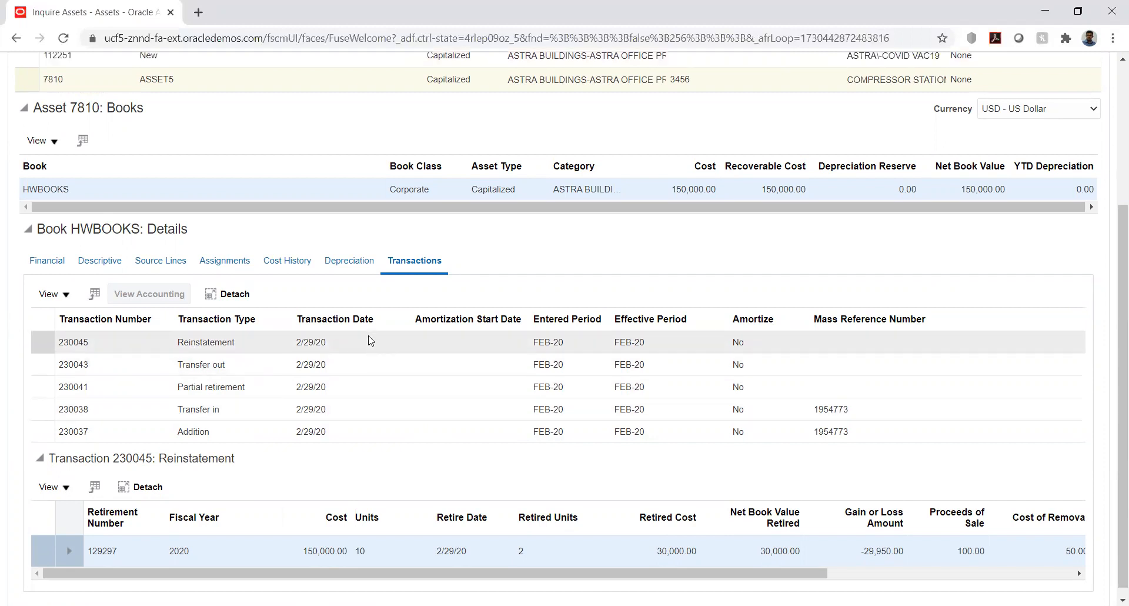
{"action": "left_click", "coordinate": [1076, 118]}
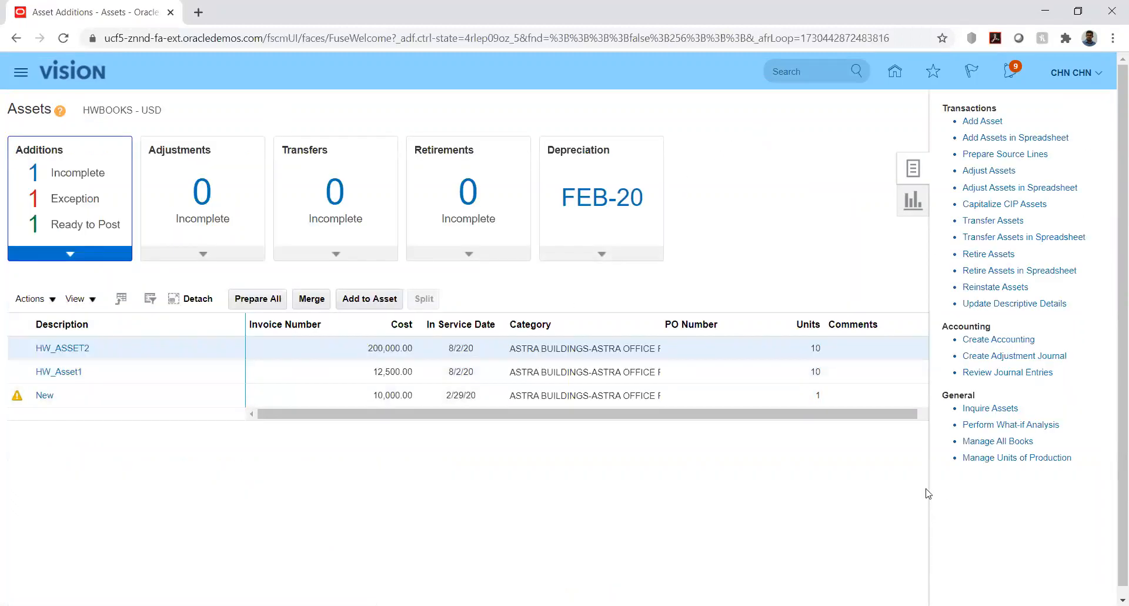
Search the asset inquiry again by category ASTRA BUILDINGS-ASTRA OFFICE PREMISE and show the transactions of asset 112251
{"action": "left_click", "coordinate": [976, 409]}
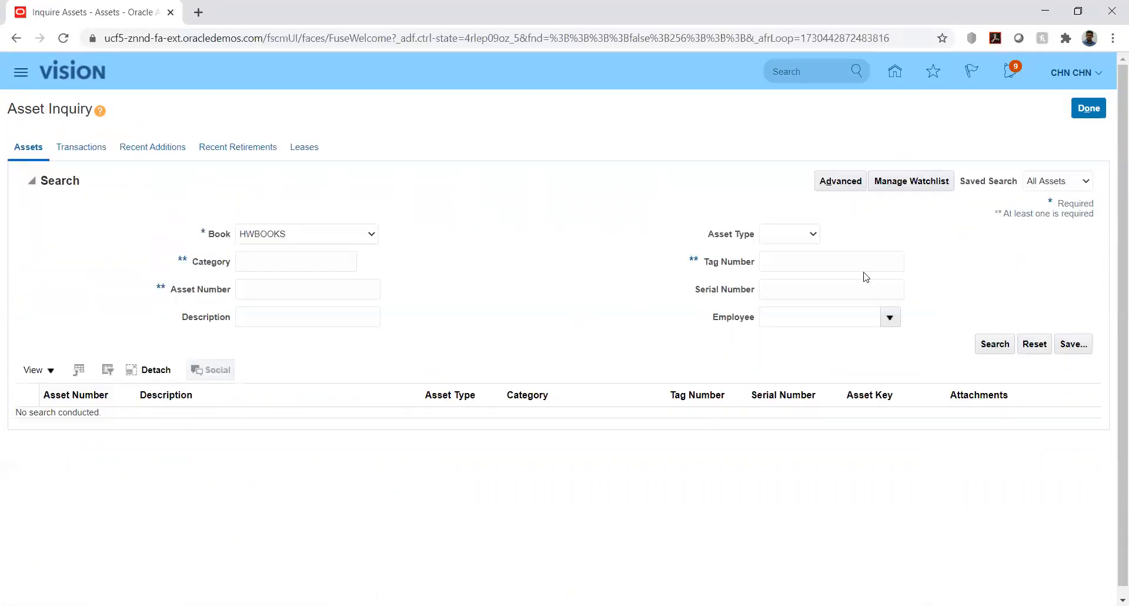
{"action": "left_click", "coordinate": [317, 261]}
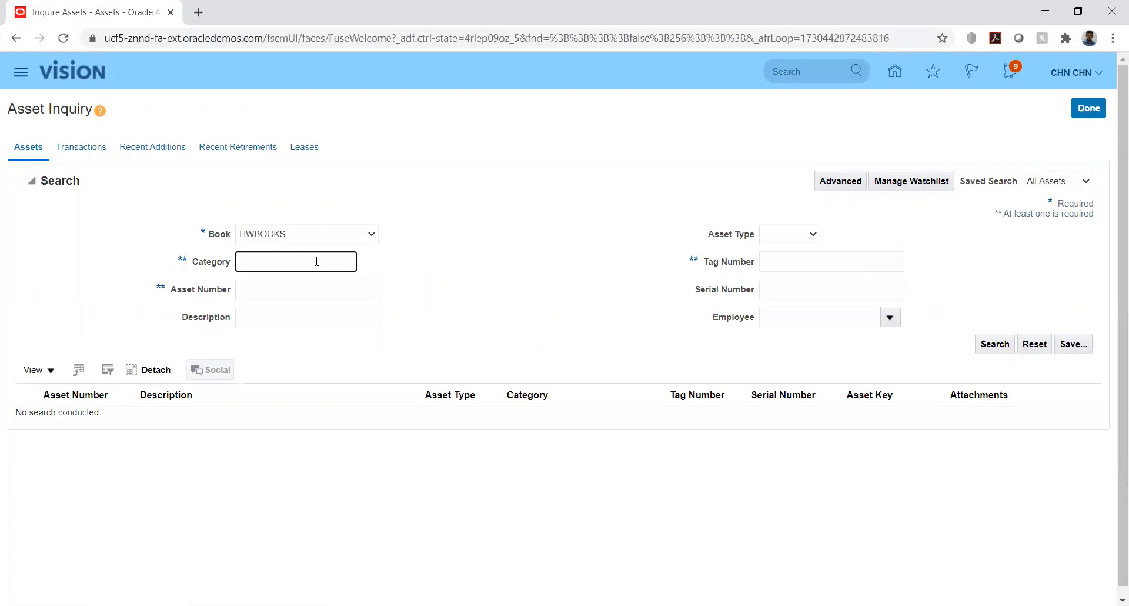
{"action": "key", "text": "ctrl+v"}
{"action": "left_click", "coordinate": [989, 344]}
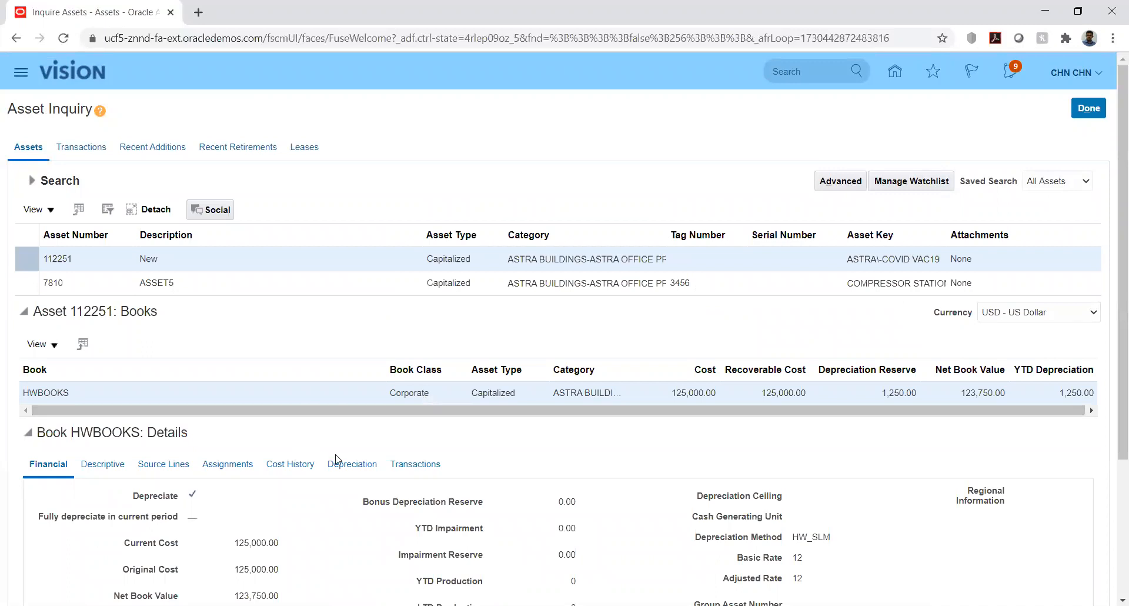
{"action": "left_click", "coordinate": [412, 464]}
{"action": "scroll", "coordinate": [293, 390], "scroll_direction": "down", "scroll_amount": 4}
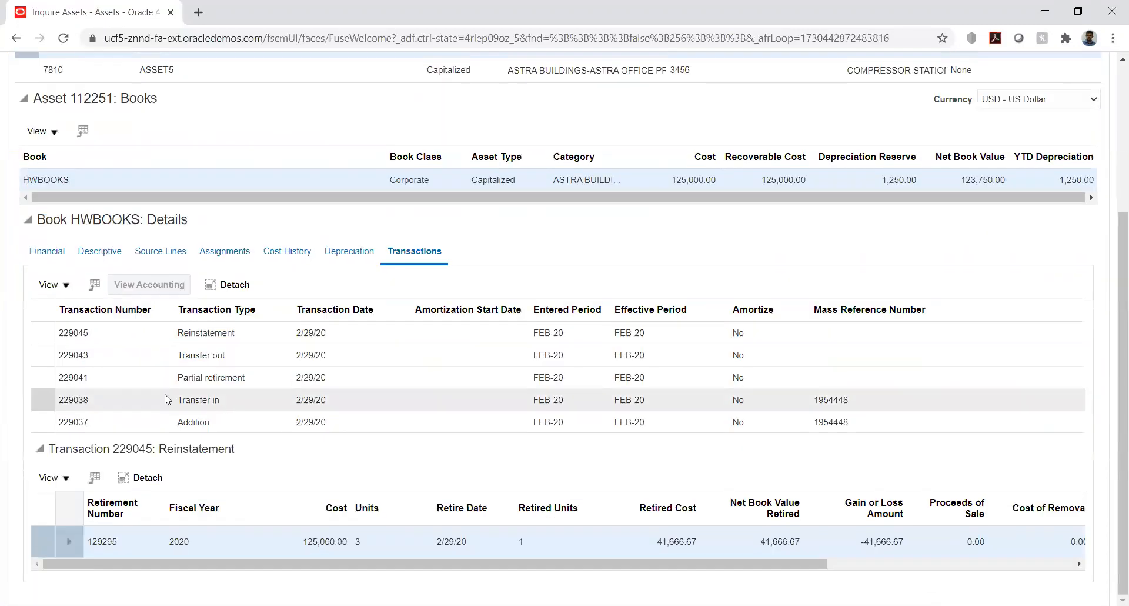
Review the accounting lines of asset 112251's reinstatement transaction, close them and finish the asset inquiry
{"action": "left_click", "coordinate": [129, 333]}
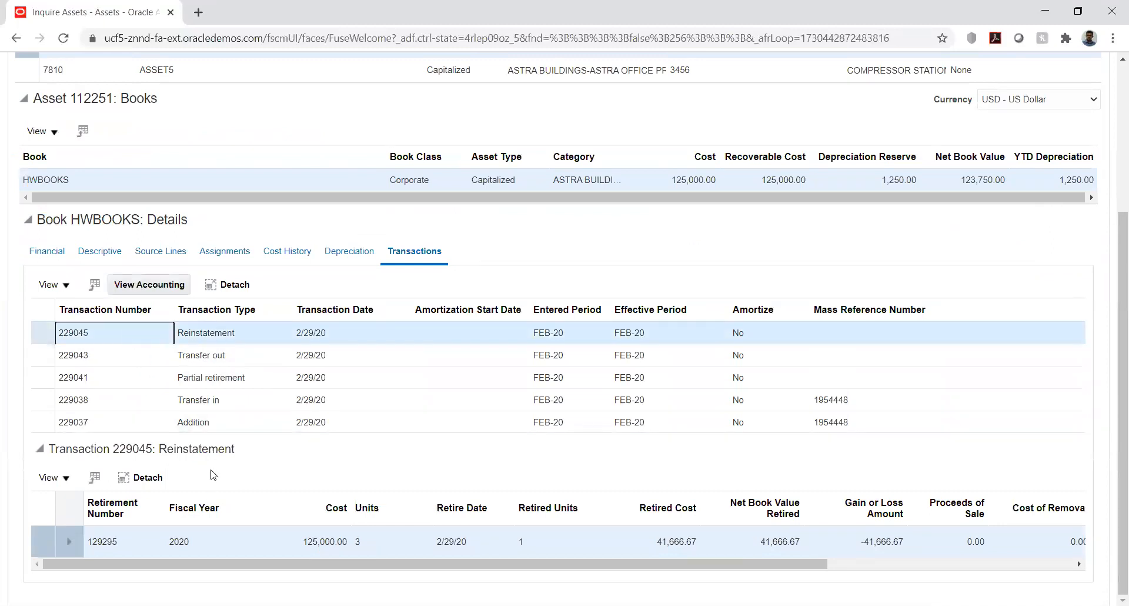
{"action": "left_click", "coordinate": [150, 284]}
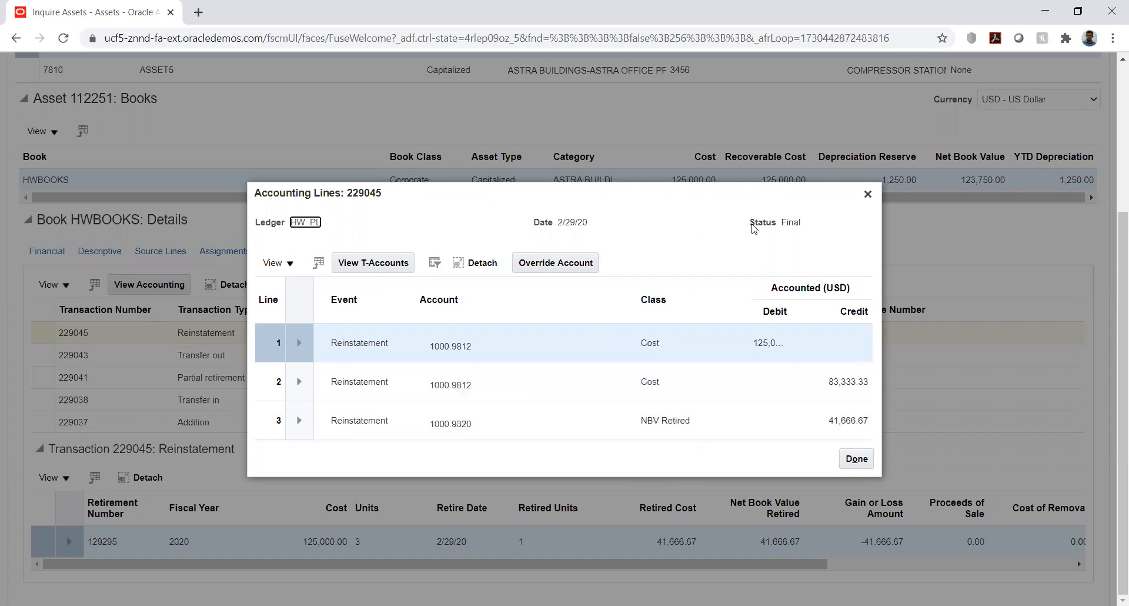
{"action": "left_click", "coordinate": [868, 196]}
{"action": "scroll", "coordinate": [1050, 254], "scroll_direction": "up", "scroll_amount": 3}
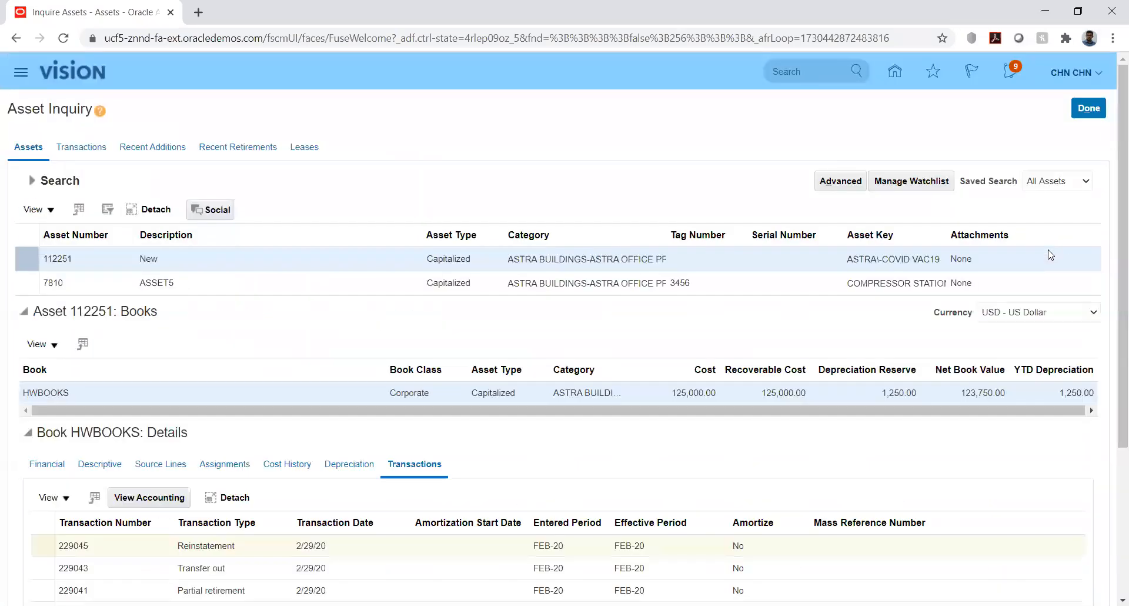
{"action": "left_click", "coordinate": [1090, 106]}
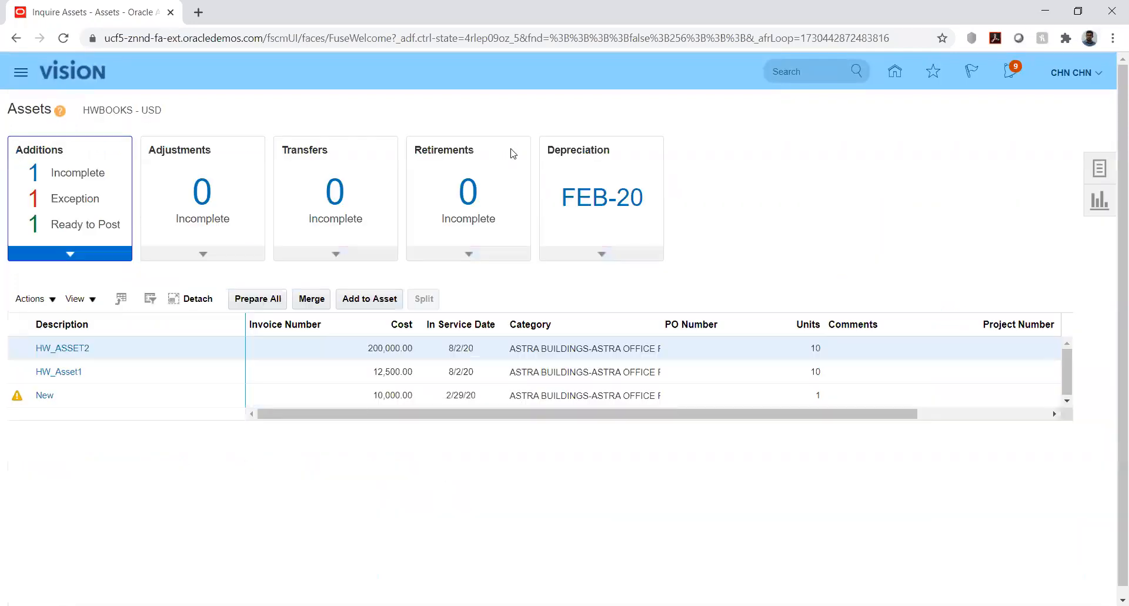
Search Transfer Assets for category ASTRA BUILDINGS-ASTRA OFFICE PREMISE in HWBOOKS and open a transfer for asset 7810 (ASSET5)
{"action": "left_click", "coordinate": [1100, 170]}
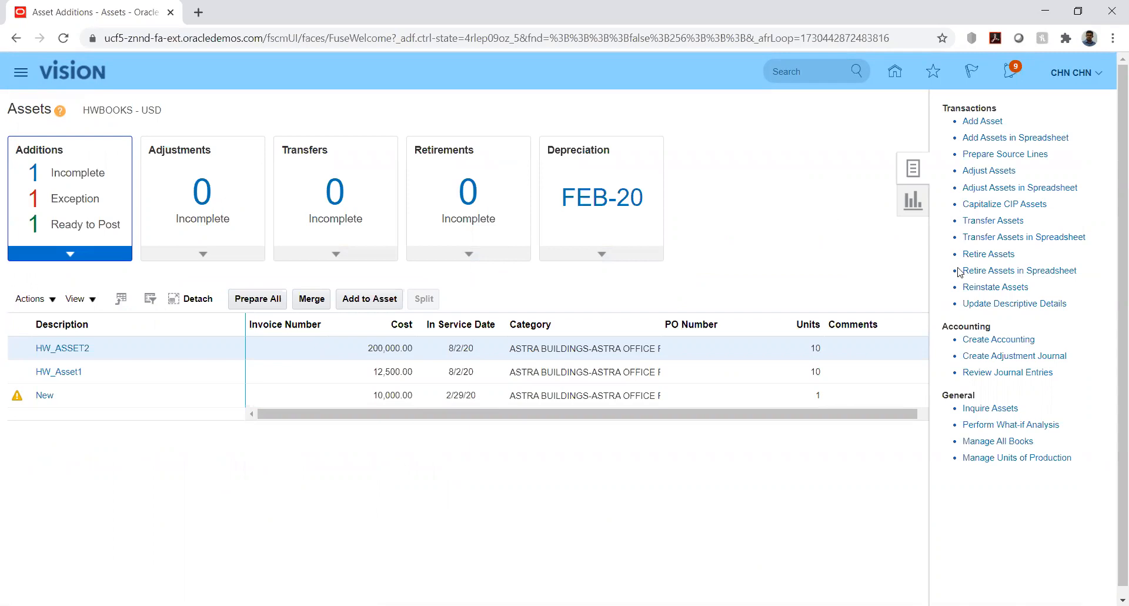
{"action": "left_click", "coordinate": [987, 221]}
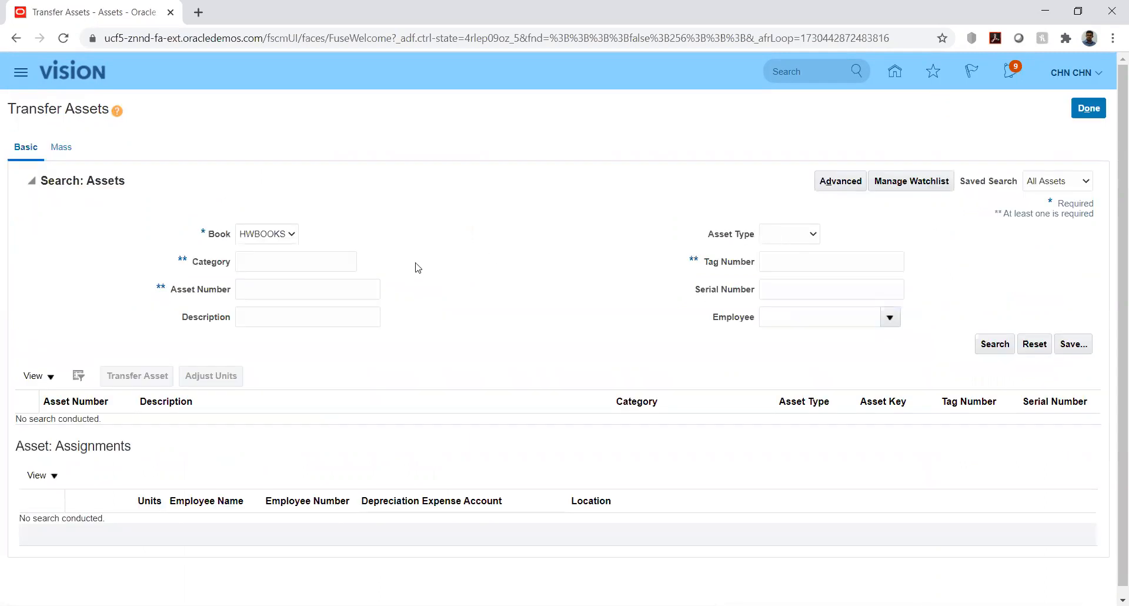
{"action": "left_click", "coordinate": [312, 258]}
{"action": "type", "text": "ASTRA BUILDINGS-ASTRA OFFICE PREMISES"}
{"action": "left_click", "coordinate": [994, 344]}
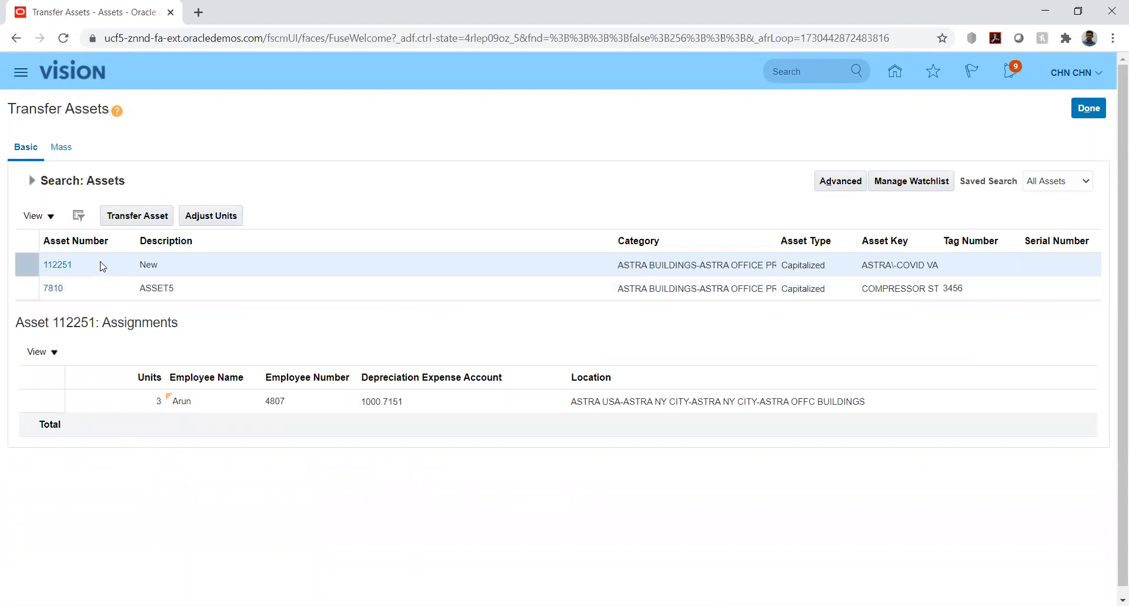
{"action": "left_click", "coordinate": [89, 288]}
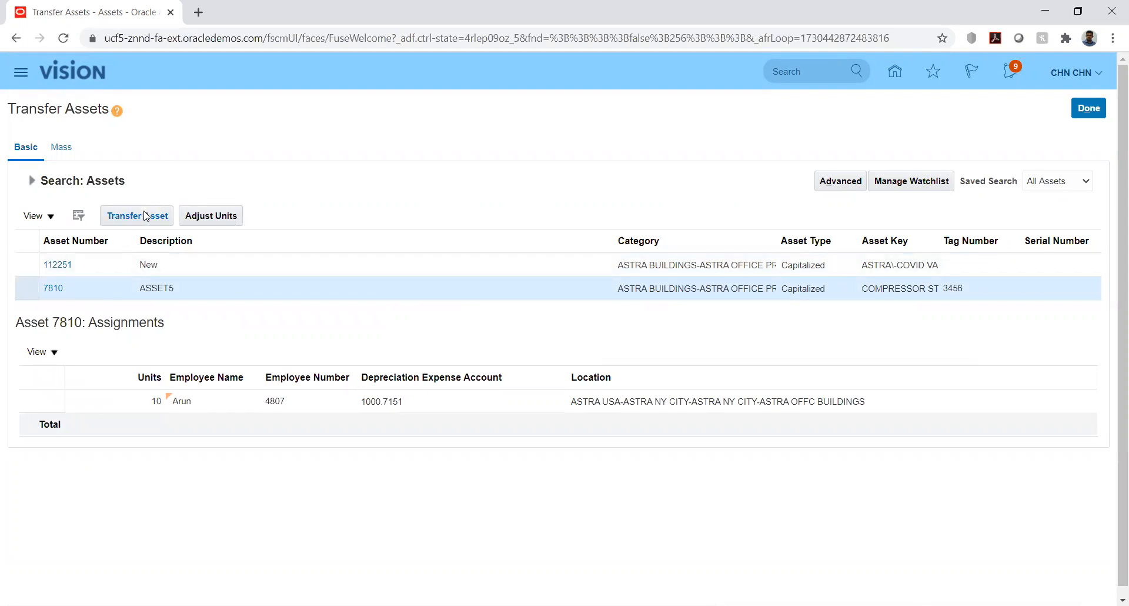
{"action": "left_click", "coordinate": [114, 223]}
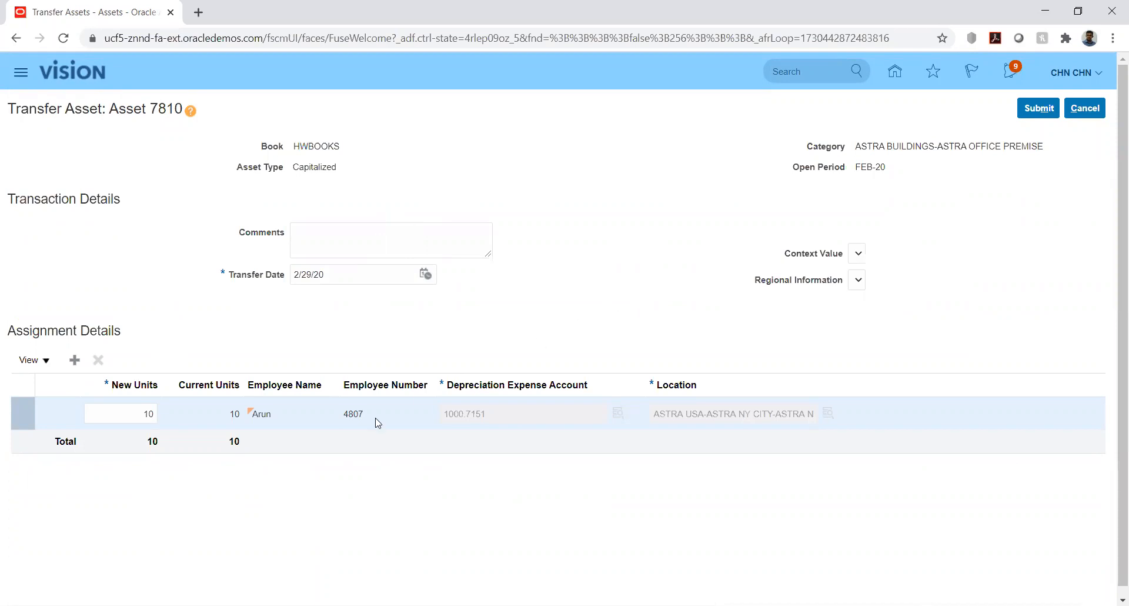
{"action": "left_click", "coordinate": [75, 358]}
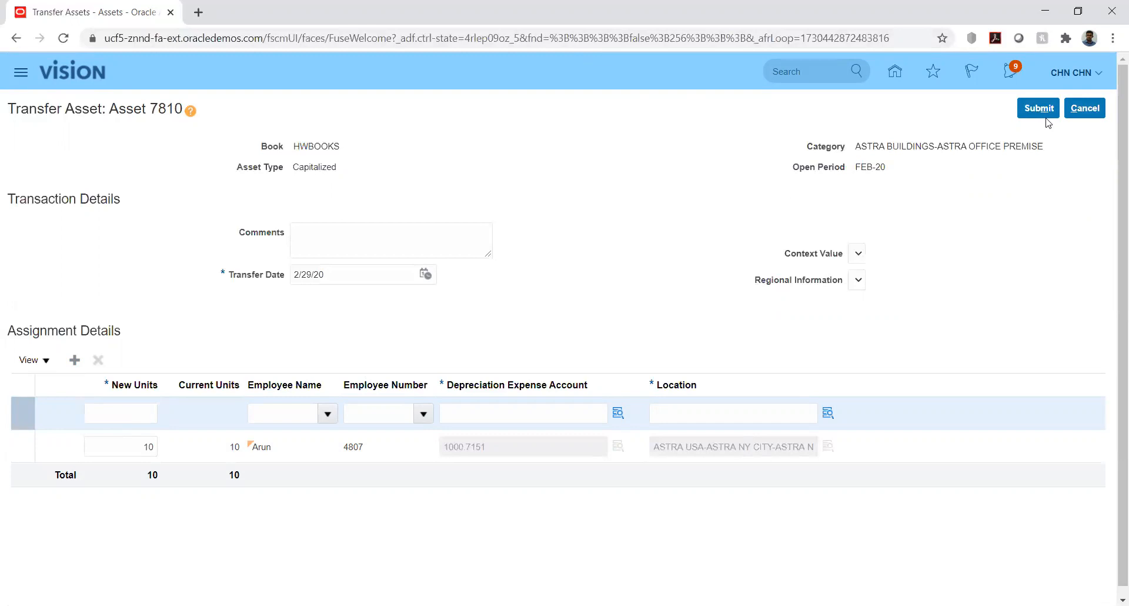
{"action": "left_click", "coordinate": [1084, 109]}
{"action": "left_click", "coordinate": [746, 349]}
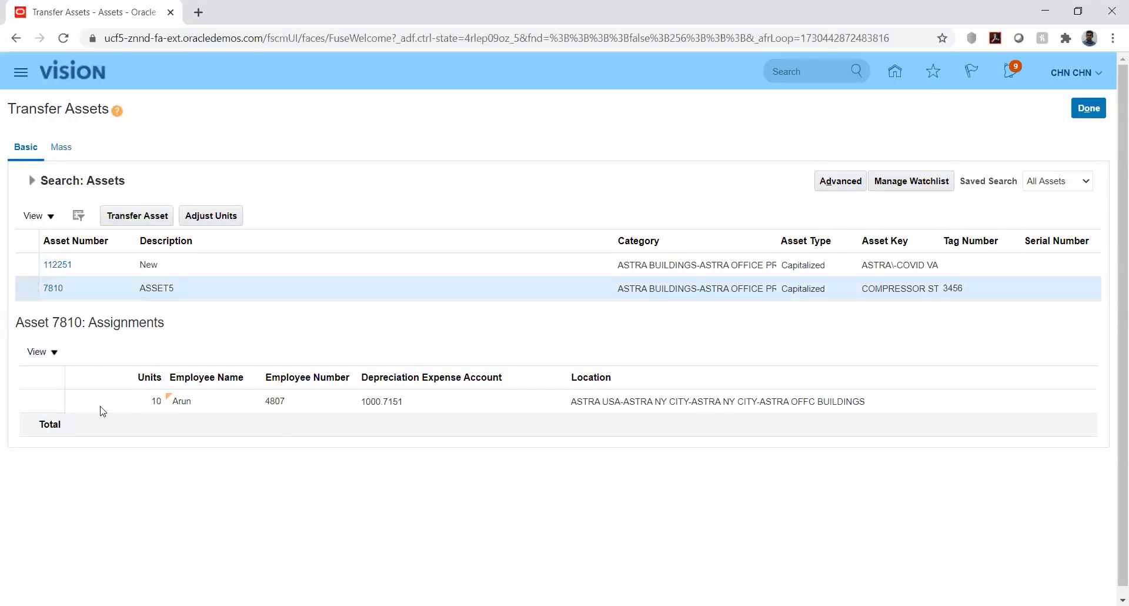
{"action": "mouse_move", "coordinate": [173, 410]}
{"action": "left_click", "coordinate": [147, 218]}
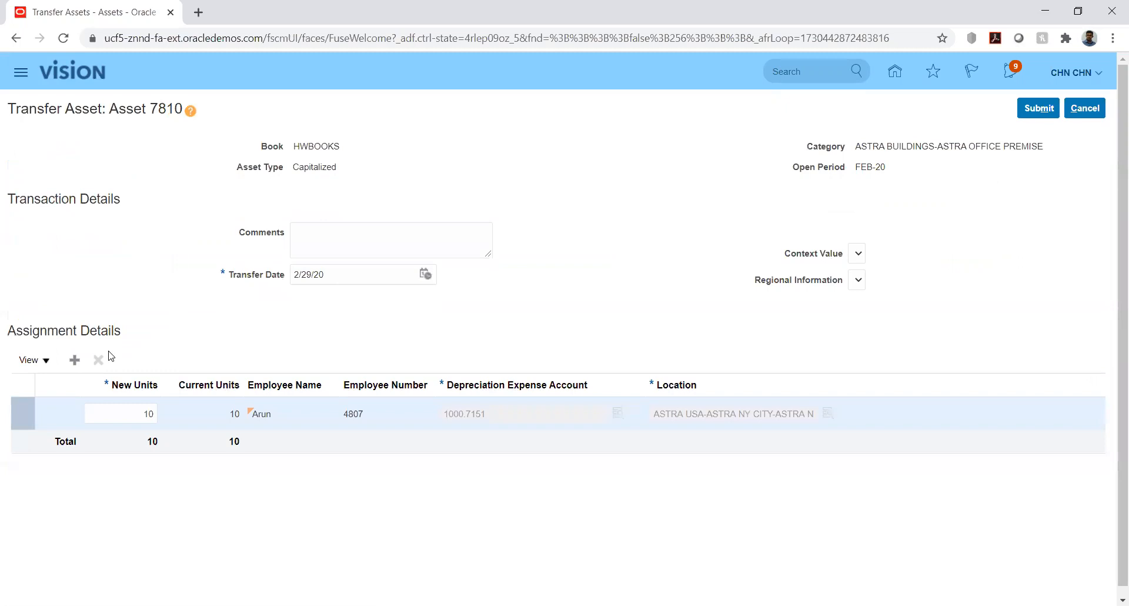
Set the new units of asset 7810's existing assignment to 5 and try to submit the transfer
{"action": "double_click", "coordinate": [136, 415]}
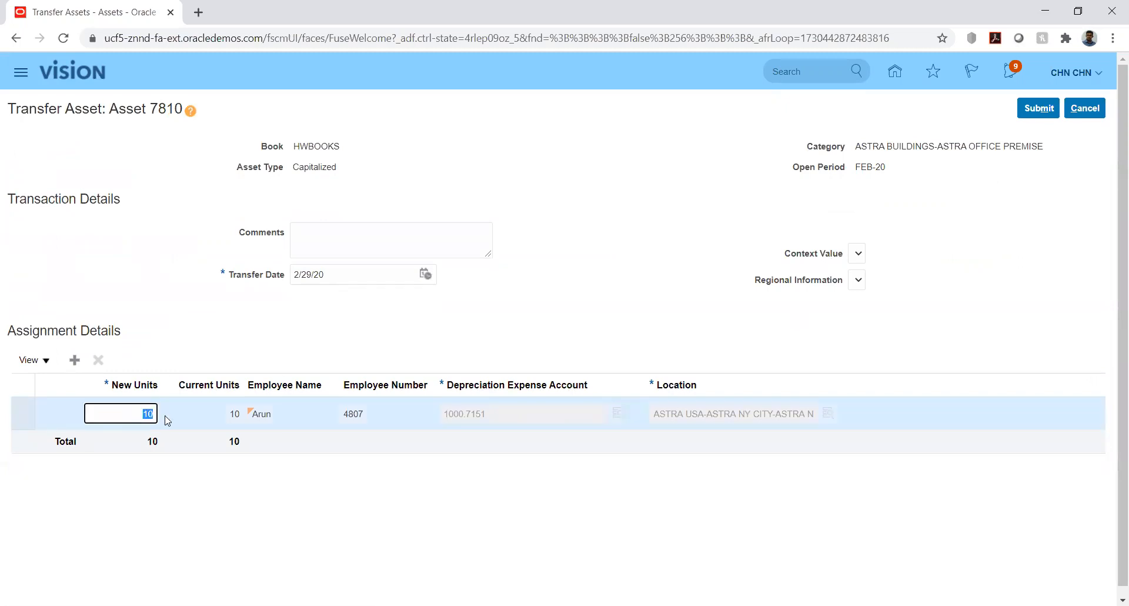
{"action": "type", "text": "5"}
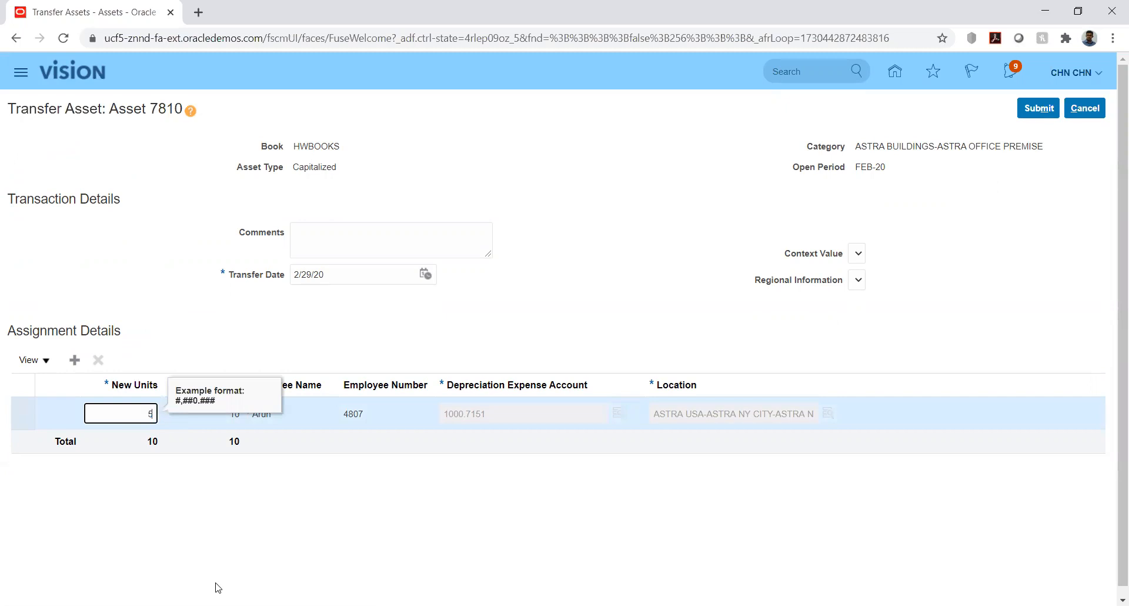
{"action": "key", "text": "Tab"}
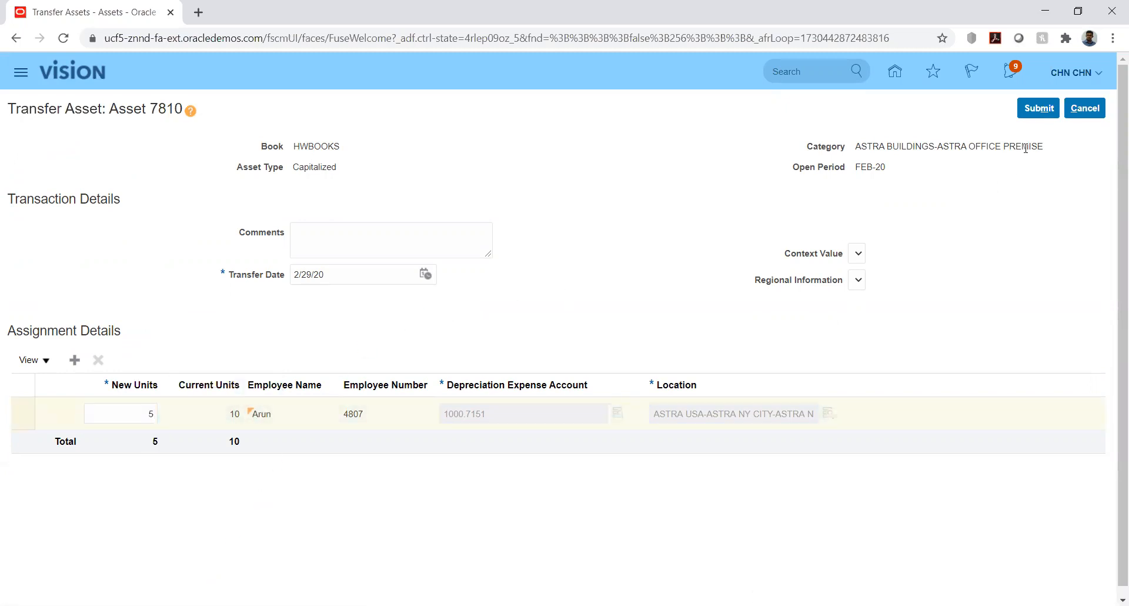
{"action": "left_click", "coordinate": [1039, 110]}
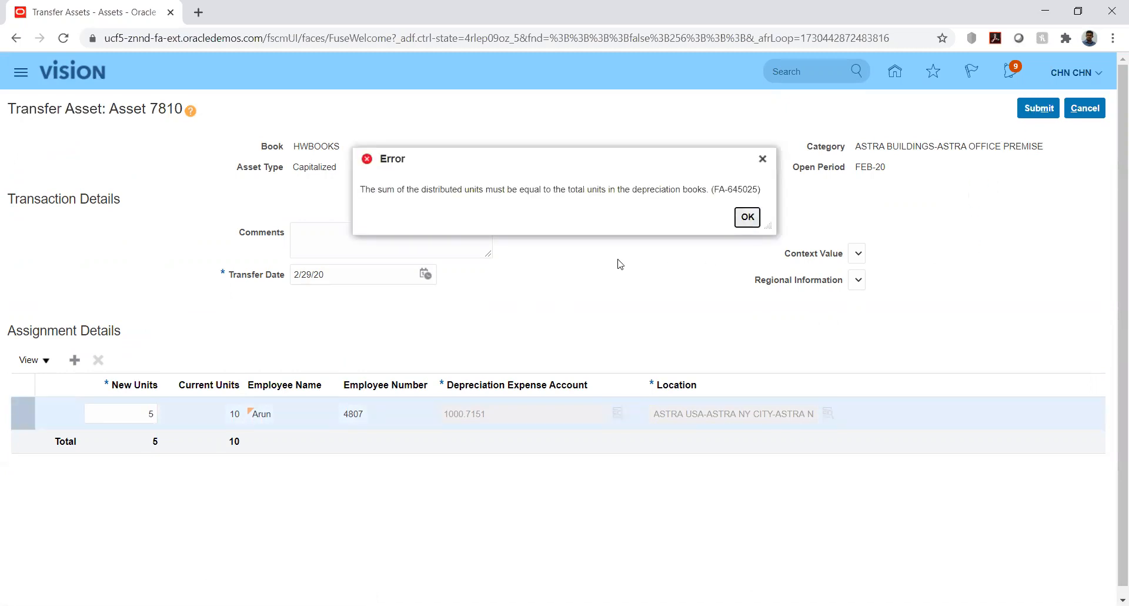
{"action": "left_click", "coordinate": [748, 218]}
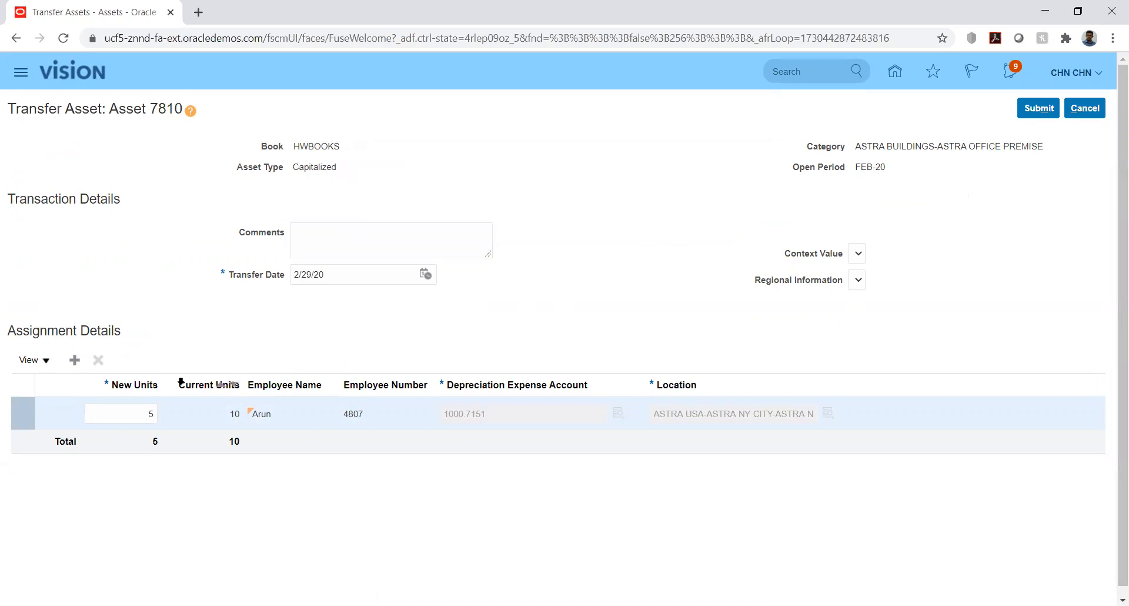
Set the existing assignment's new units back to 10 and try to submit the transfer again
{"action": "left_click", "coordinate": [140, 410]}
{"action": "left_click_drag", "start_coordinate": [140, 410], "coordinate": [169, 412]}
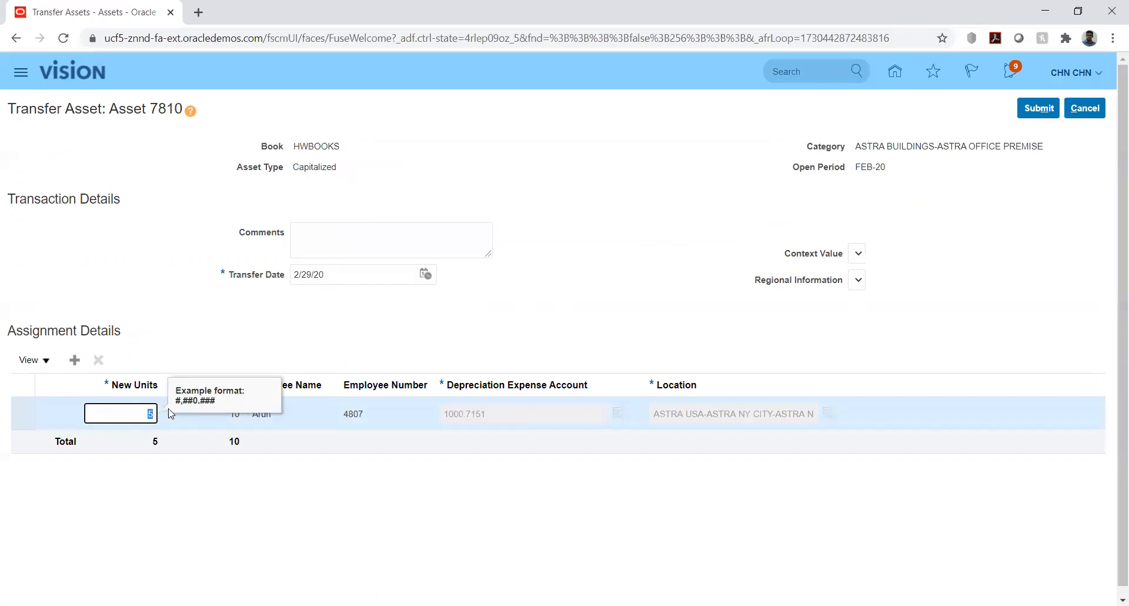
{"action": "type", "text": "10"}
{"action": "key", "text": "Tab"}
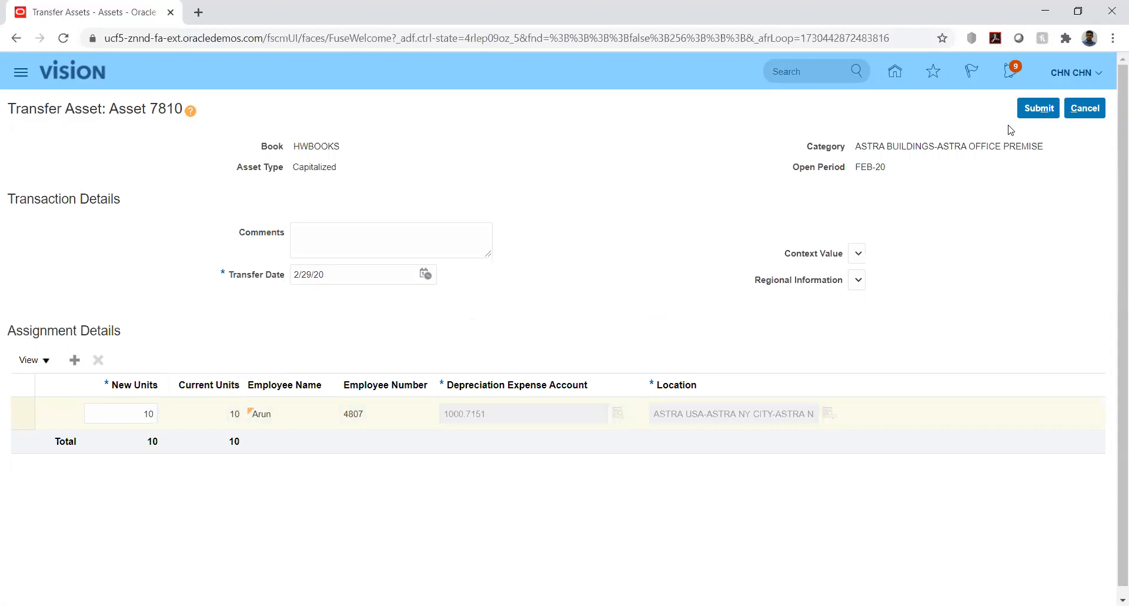
{"action": "left_click", "coordinate": [1038, 108]}
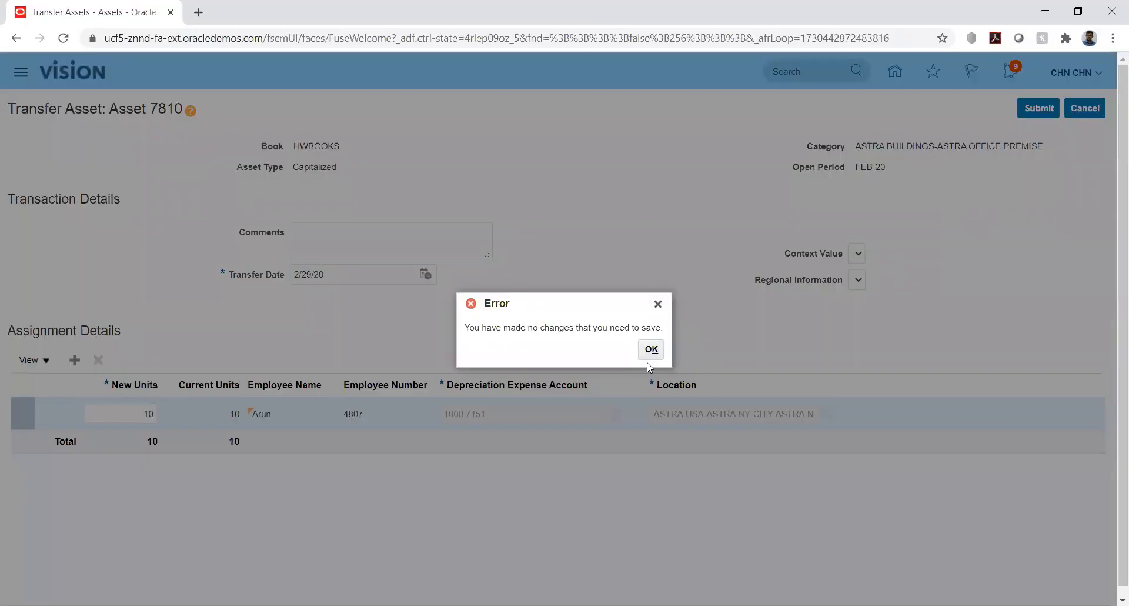
{"action": "left_click", "coordinate": [649, 352]}
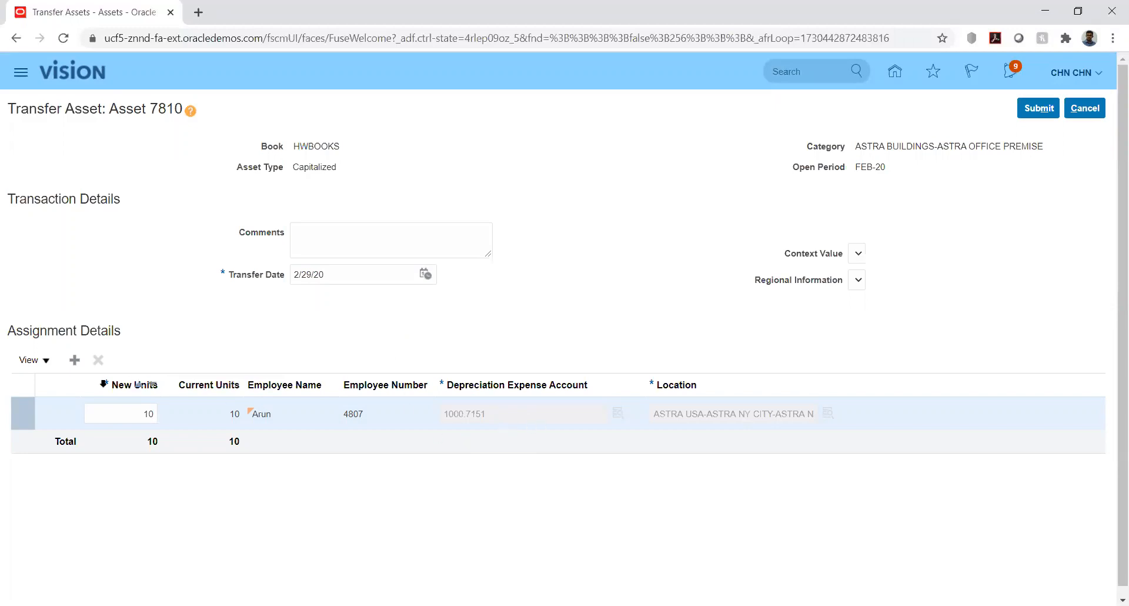
Add an assignment row with 5 new units and assign it to the same employee as the existing assignment
{"action": "left_click", "coordinate": [74, 360]}
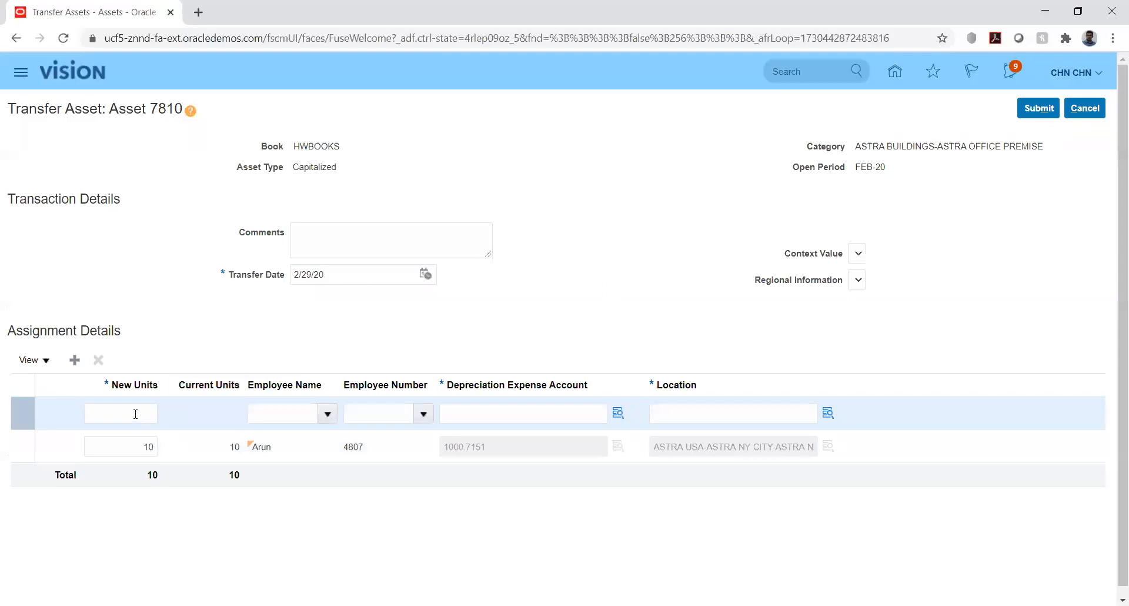
{"action": "left_click", "coordinate": [135, 414]}
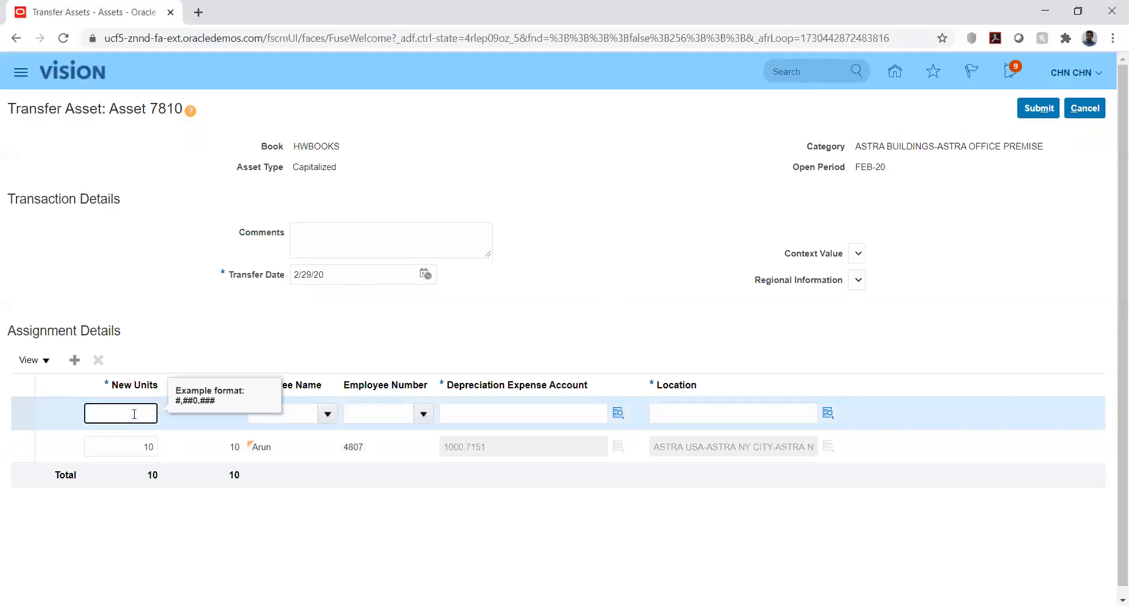
{"action": "key", "text": "Tab"}
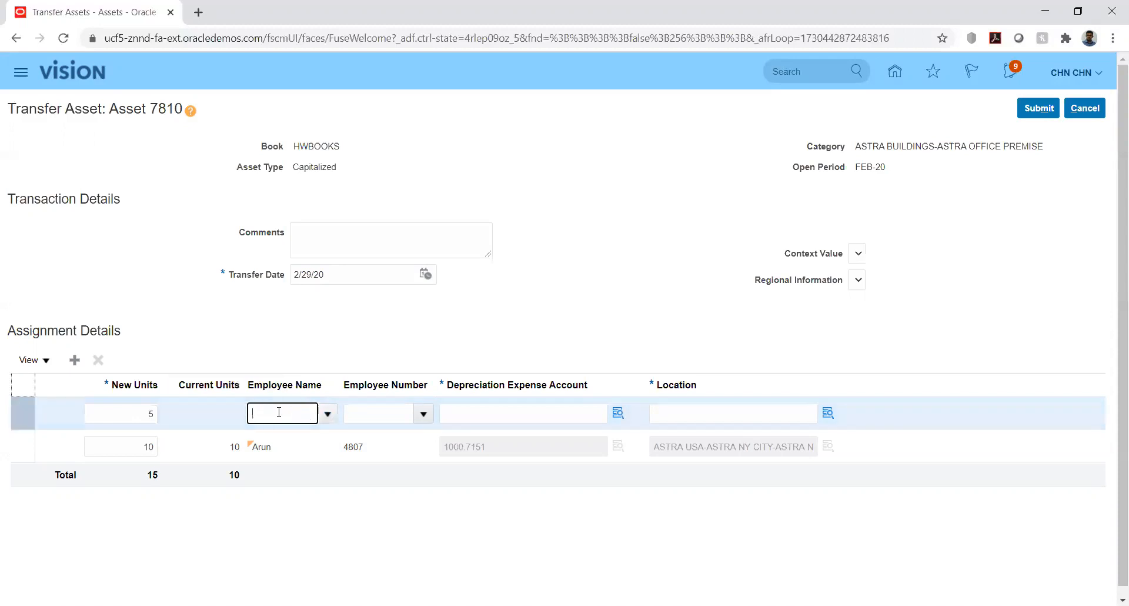
{"action": "type", "text": "Arun"}
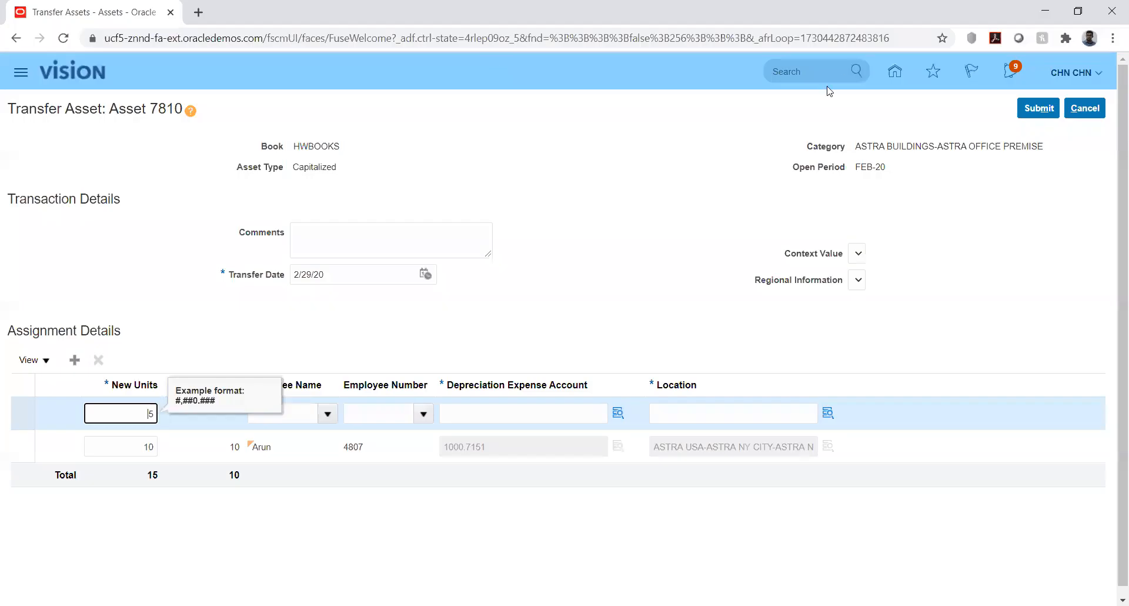
{"action": "left_click", "coordinate": [308, 416]}
{"action": "type", "text": "Aru"}
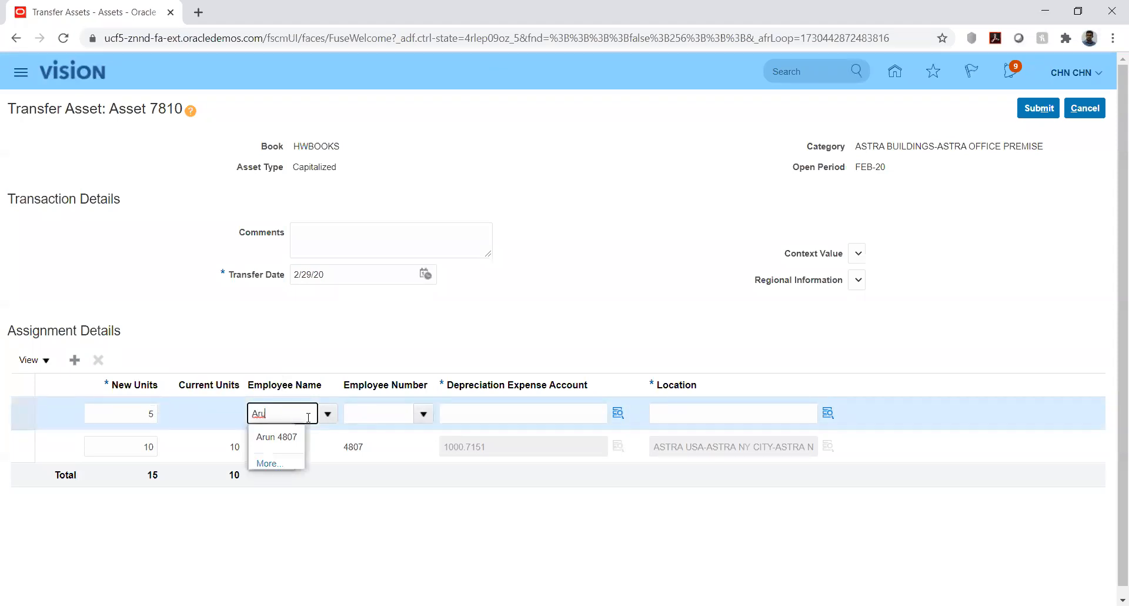
{"action": "left_click", "coordinate": [282, 437]}
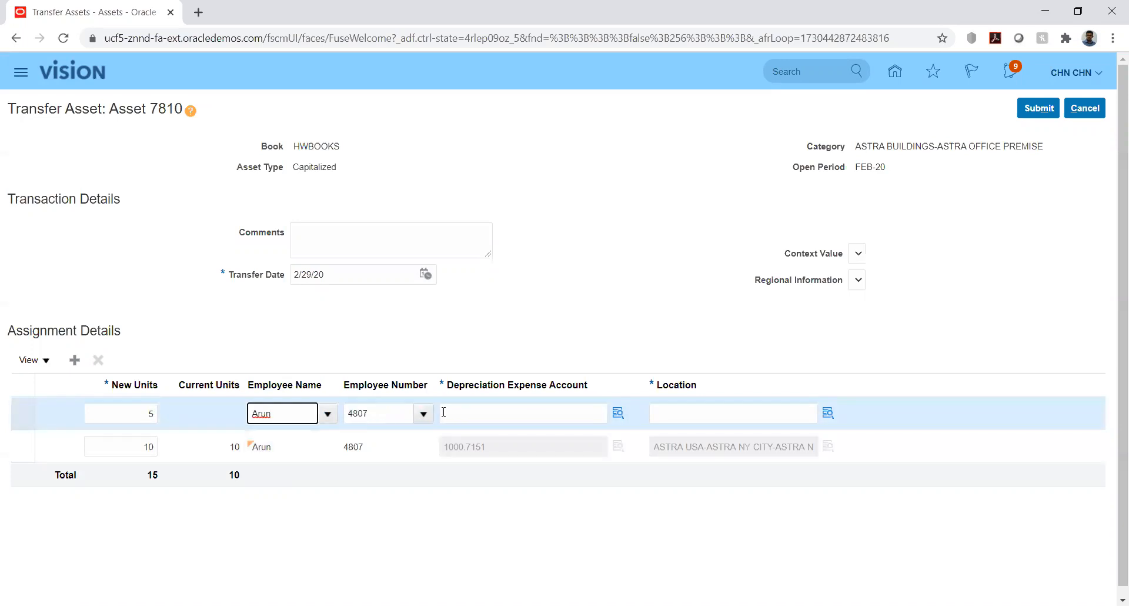
Give the new row depreciation expense account 1000.7151 and location CHINA-BEIJING-BEIJING-OFFICE, and try to submit the transfer
{"action": "left_click", "coordinate": [472, 411]}
{"action": "type", "text": "1000"}
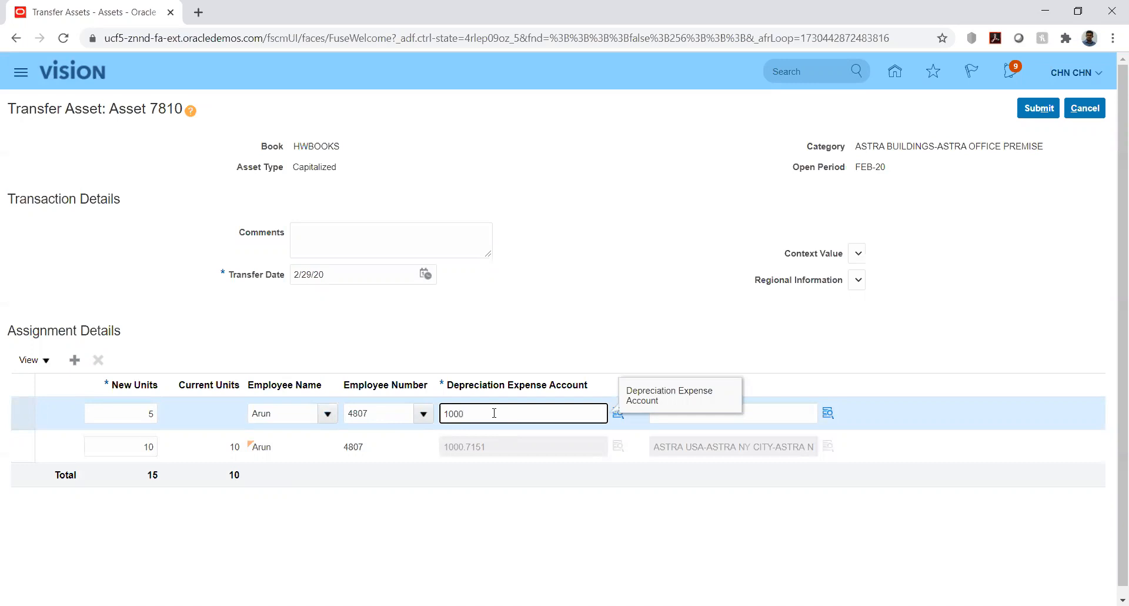
{"action": "type", "text": ".7151"}
{"action": "left_click", "coordinate": [682, 412]}
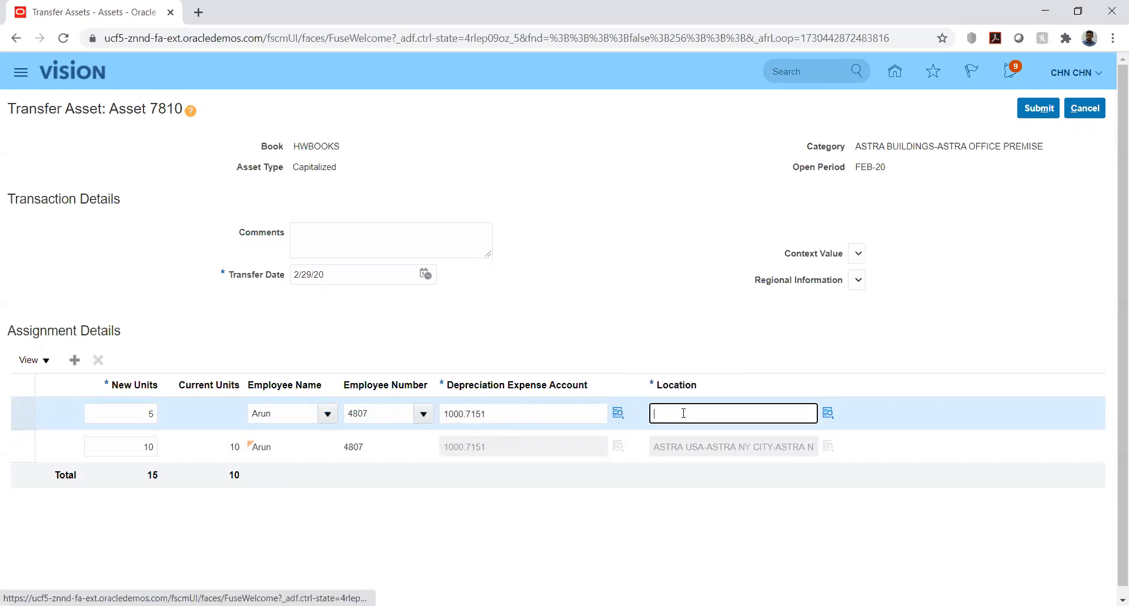
{"action": "type", "text": "CHINA-BEIJING-BEIJING-OFFICE"}
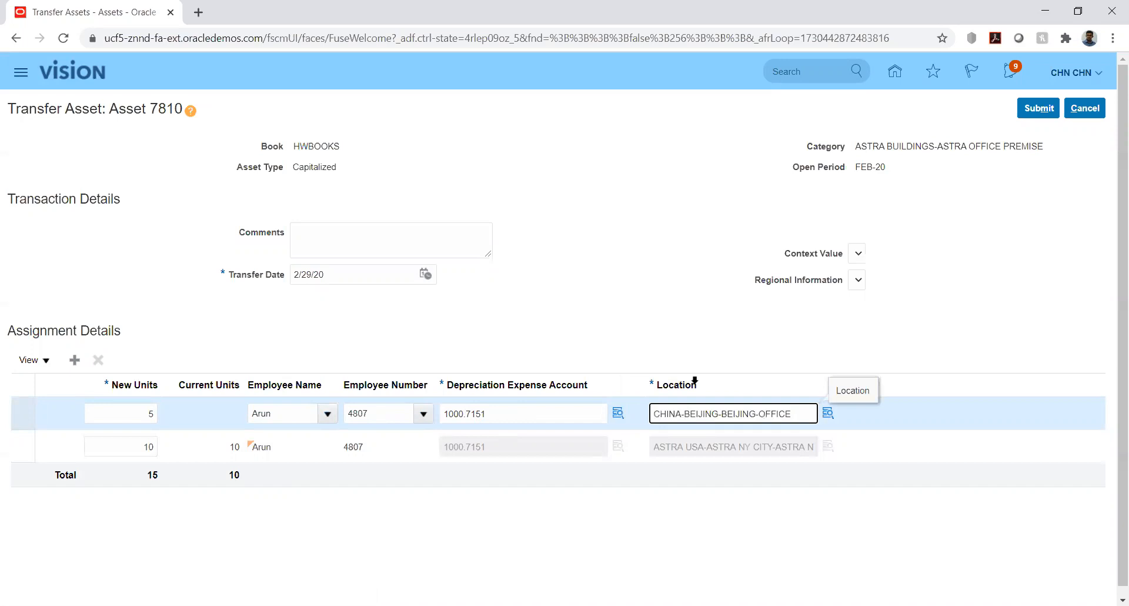
{"action": "left_click", "coordinate": [709, 318]}
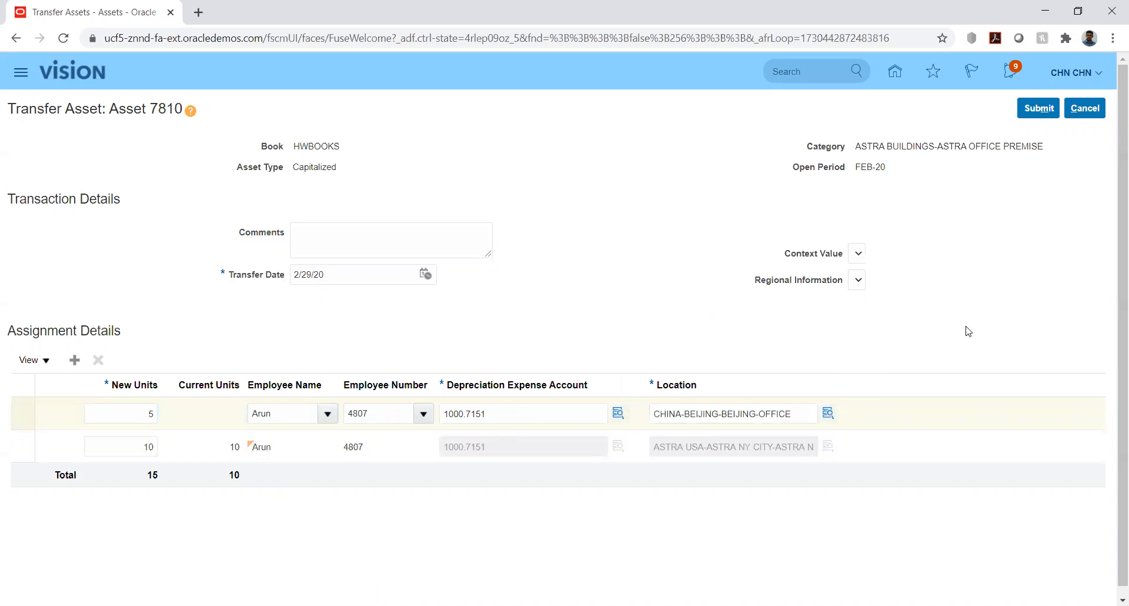
{"action": "left_click", "coordinate": [1038, 109]}
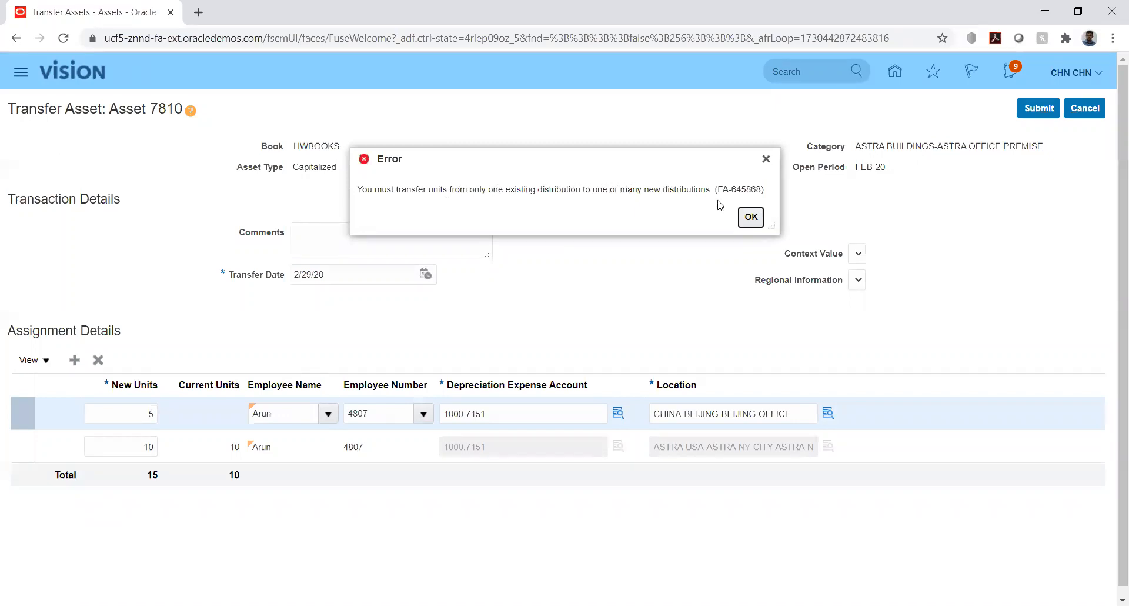
{"action": "left_click", "coordinate": [751, 218]}
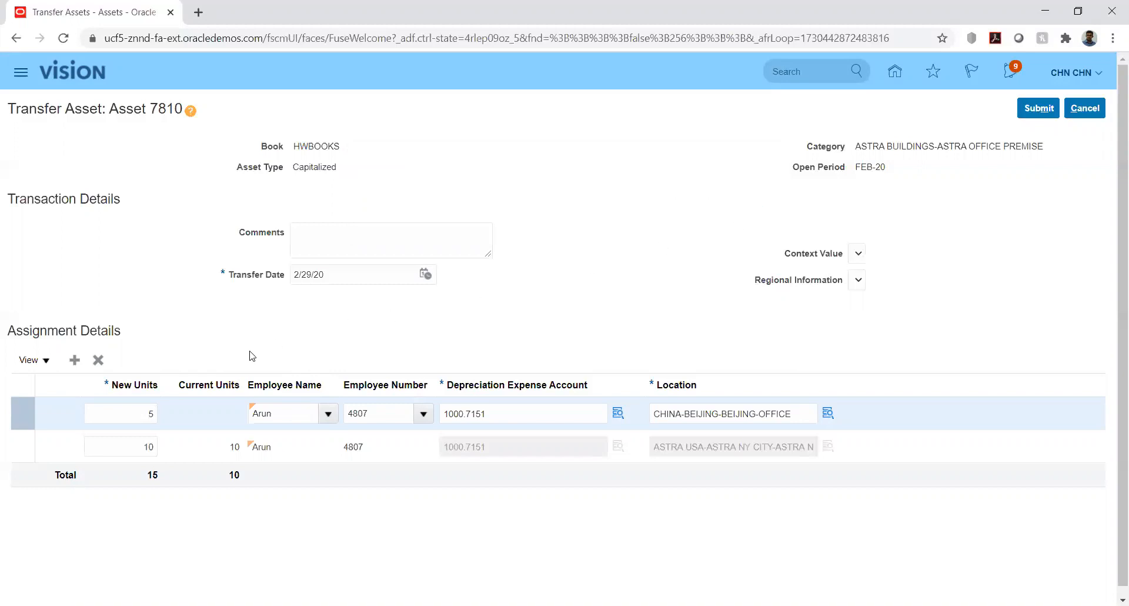
Set the added assignment row's new units to 10 and try to submit the transfer
{"action": "double_click", "coordinate": [150, 414]}
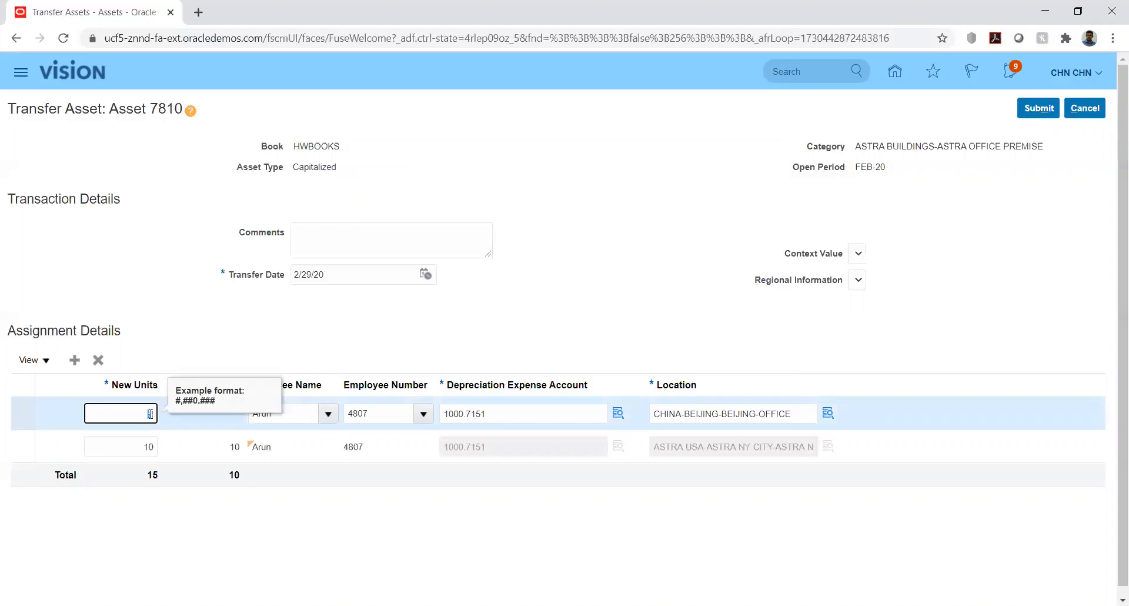
{"action": "type", "text": "10"}
{"action": "key", "text": "Tab"}
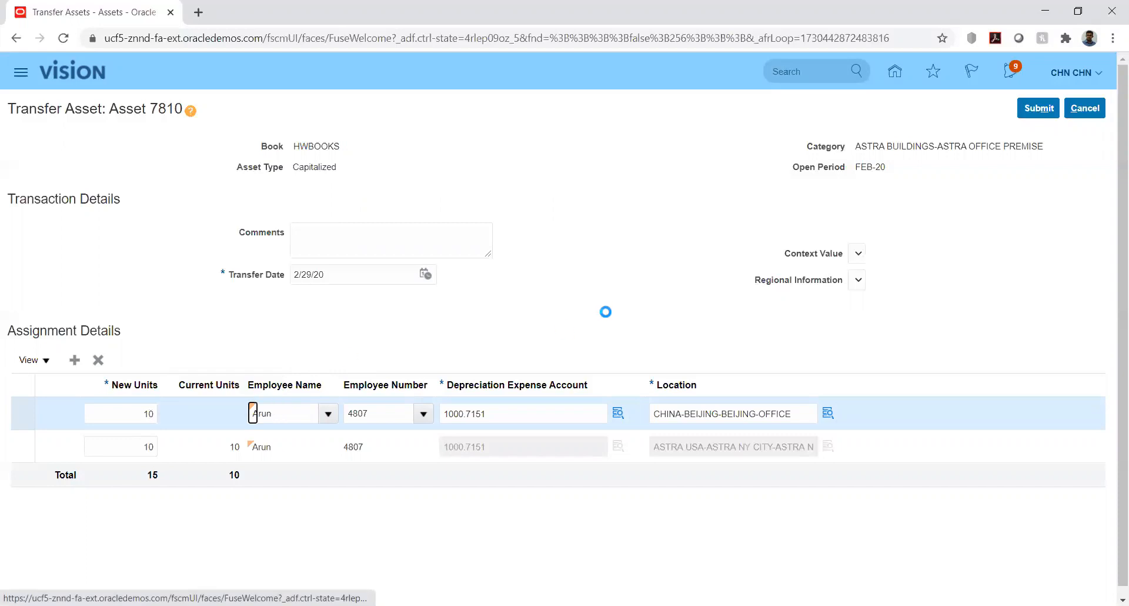
{"action": "left_click", "coordinate": [1021, 106]}
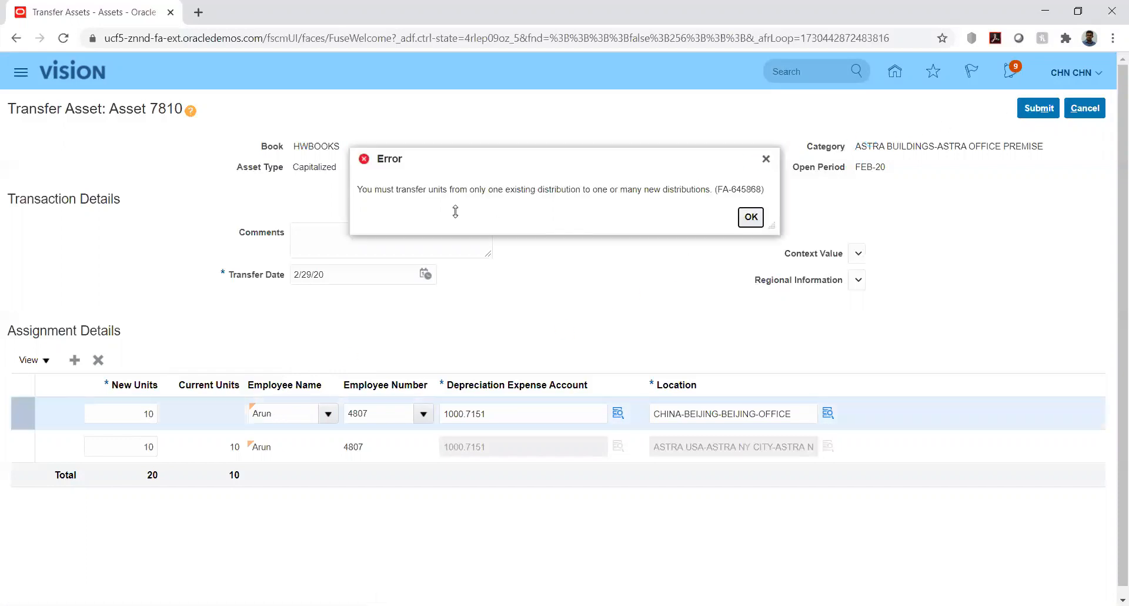
{"action": "left_click_drag", "start_coordinate": [451, 189], "coordinate": [486, 189]}
{"action": "key", "text": "Escape"}
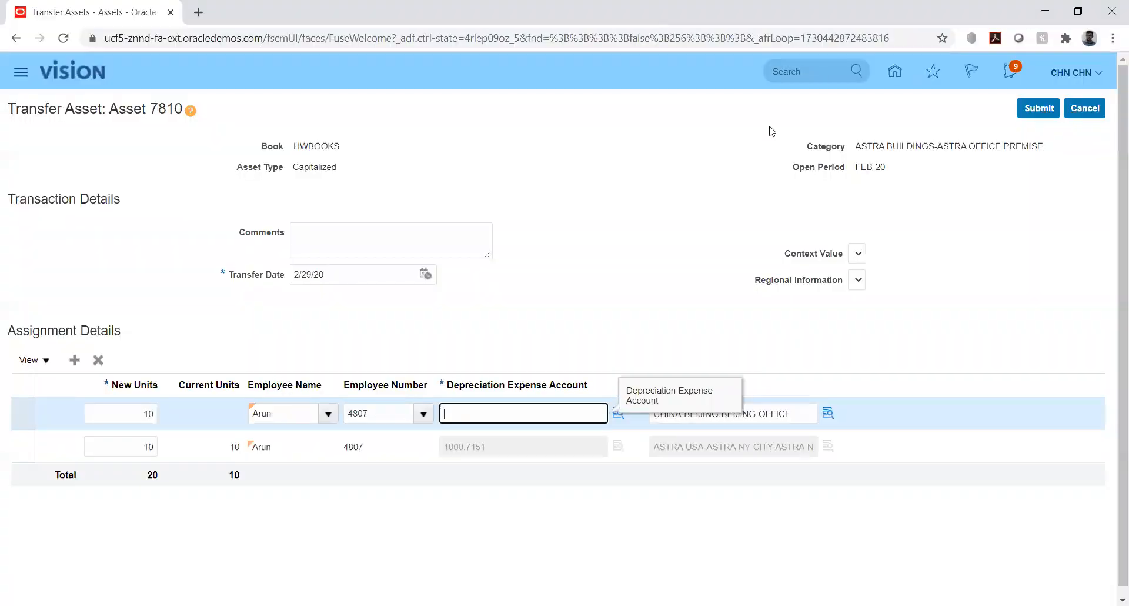
Replace the added row's depreciation expense account with the partial value 1000. and open the account lookup
{"action": "type", "text": "1000."}
{"action": "left_click", "coordinate": [617, 412]}
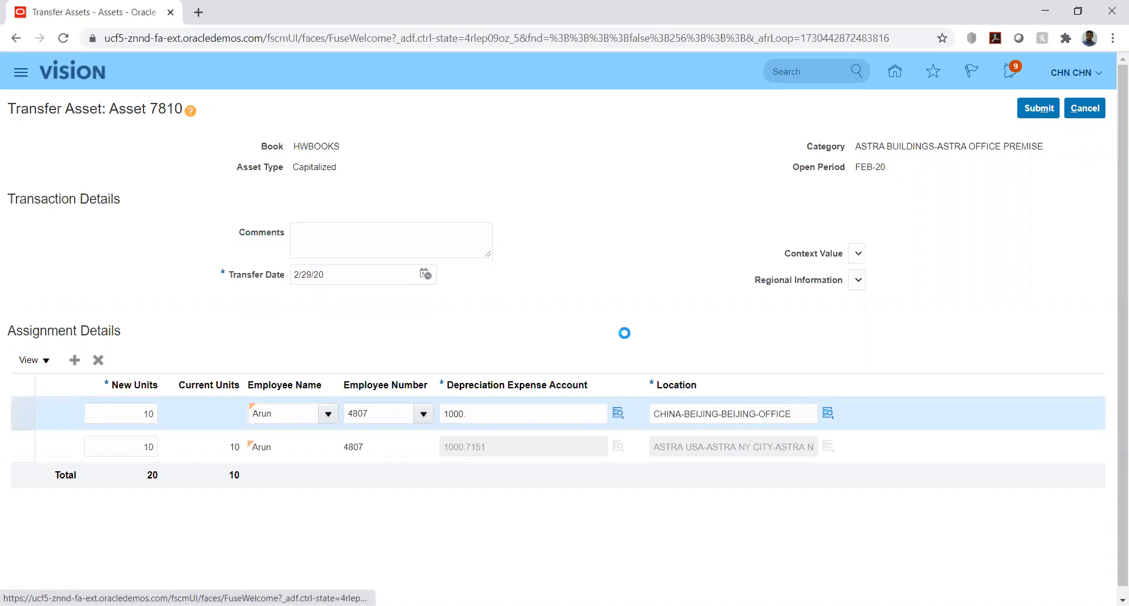
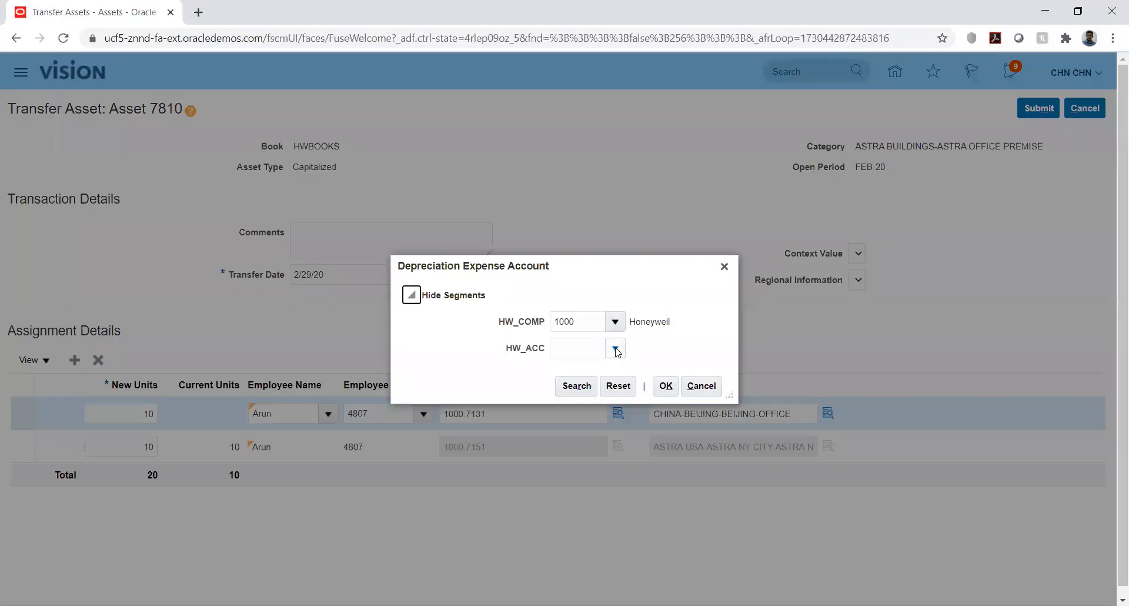
Search the HW_ACC account segment for descriptions matching %dep%exp%
{"action": "left_click", "coordinate": [615, 350]}
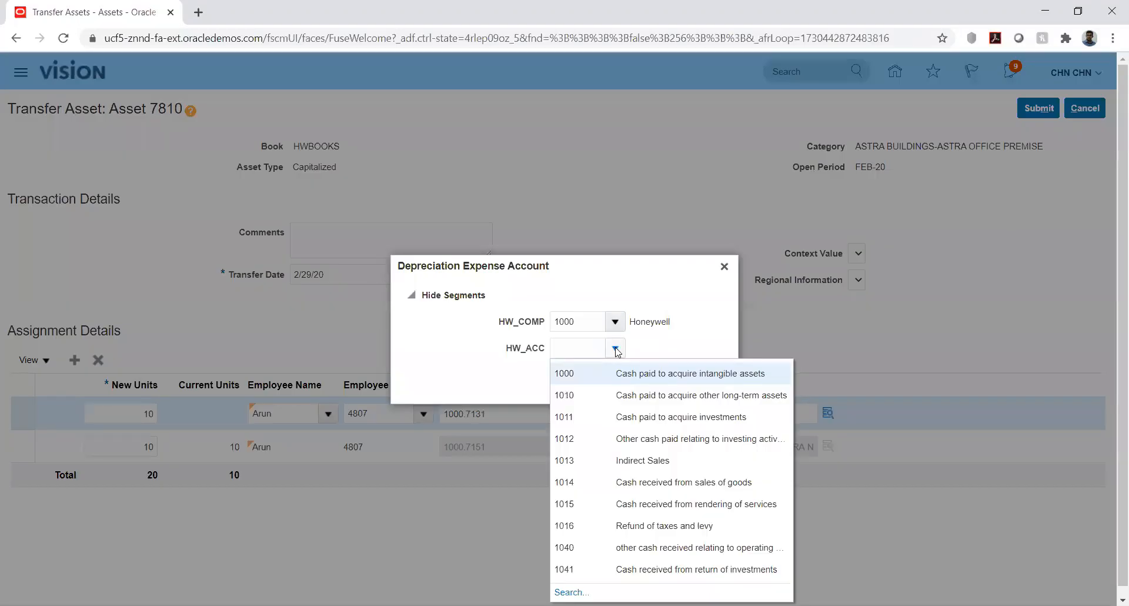
{"action": "left_click", "coordinate": [574, 593]}
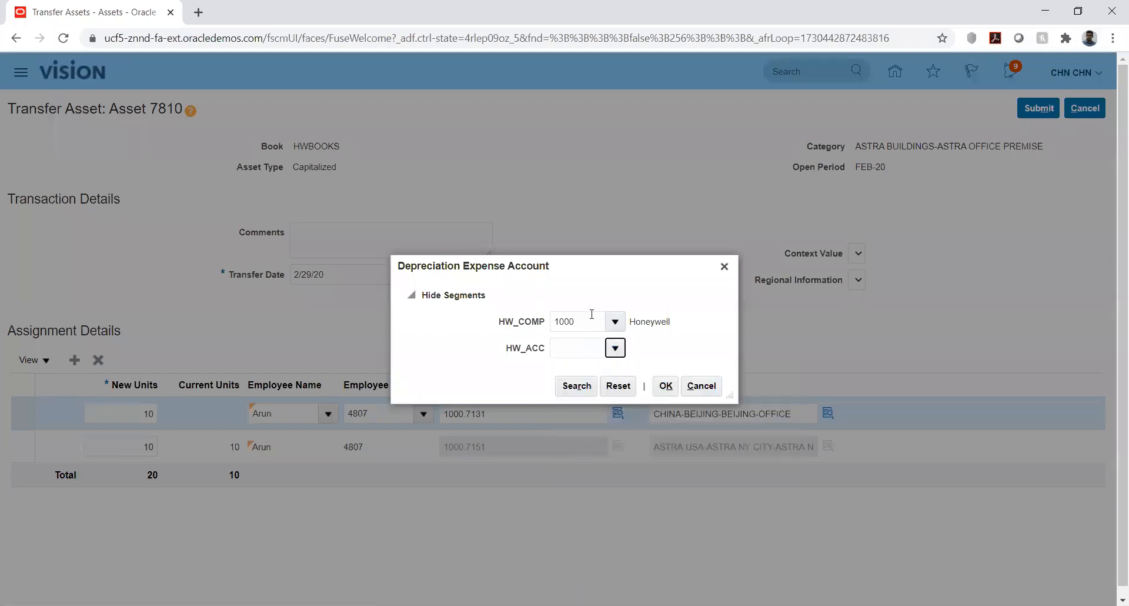
{"action": "left_click", "coordinate": [541, 328]}
{"action": "type", "text": "%"}
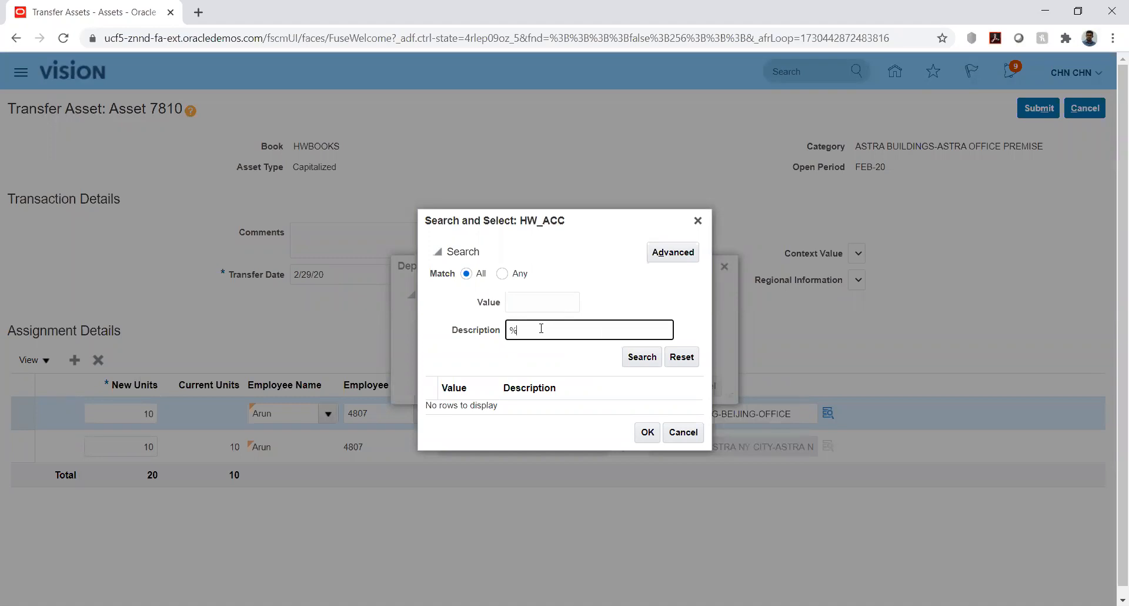
{"action": "type", "text": "dep%exp%"}
{"action": "left_click", "coordinate": [641, 357]}
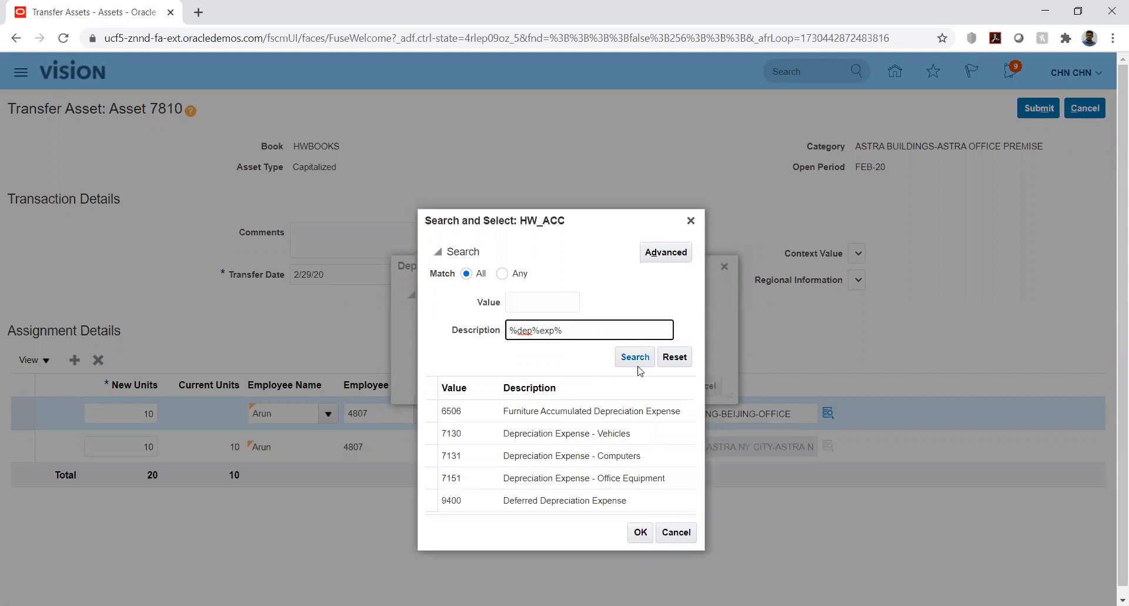
Select depreciation expense account value 7131 for the added row and try to submit the transfer
{"action": "left_click", "coordinate": [564, 406]}
{"action": "left_click", "coordinate": [643, 483]}
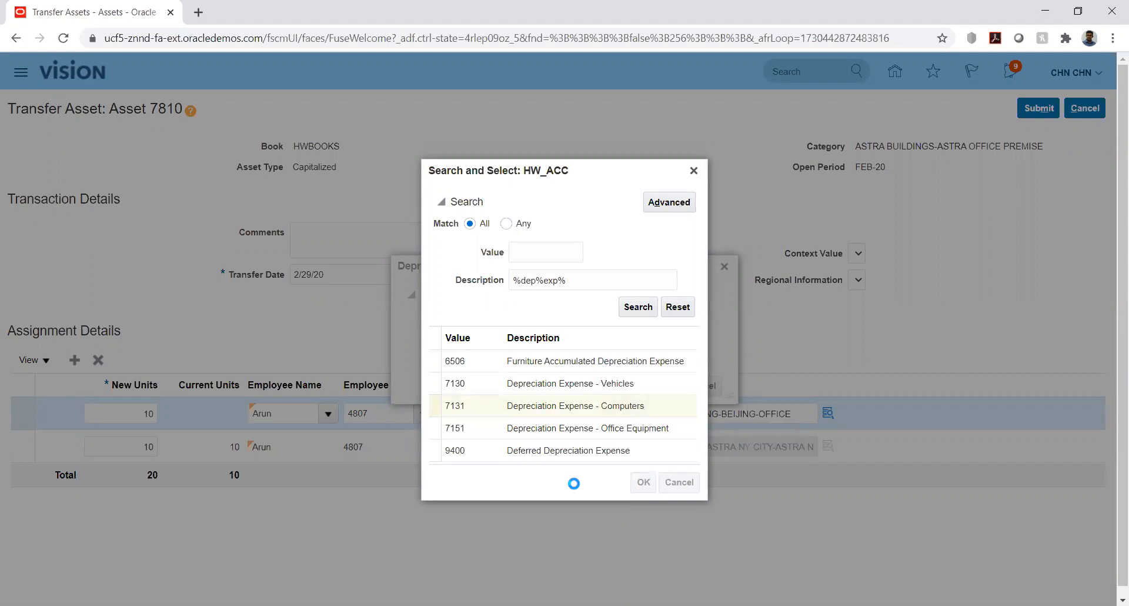
{"action": "left_click", "coordinate": [666, 386]}
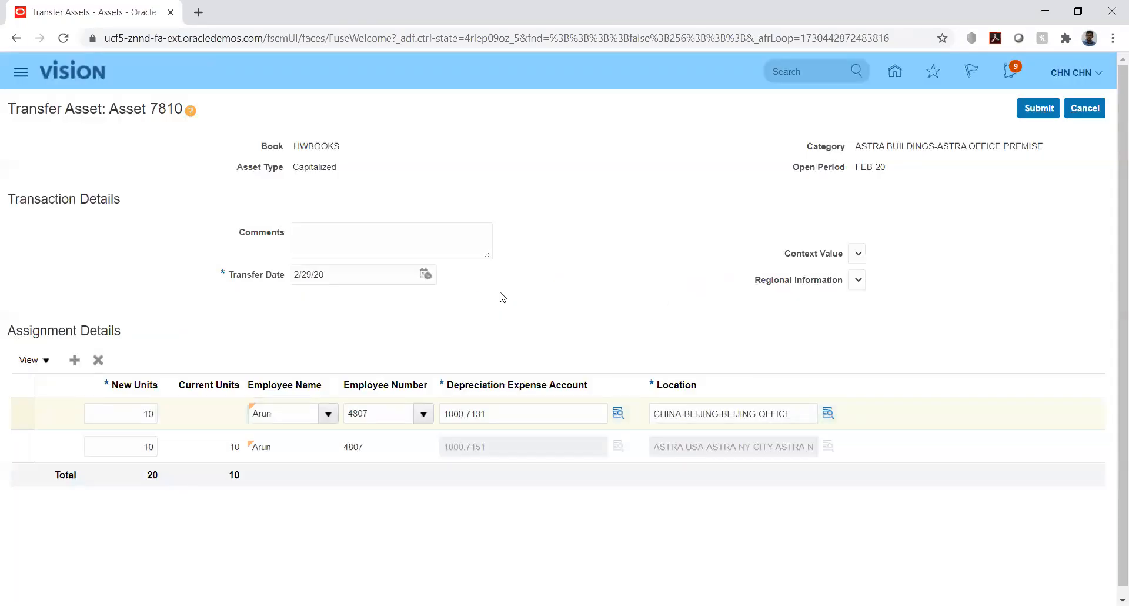
{"action": "left_click", "coordinate": [1034, 111]}
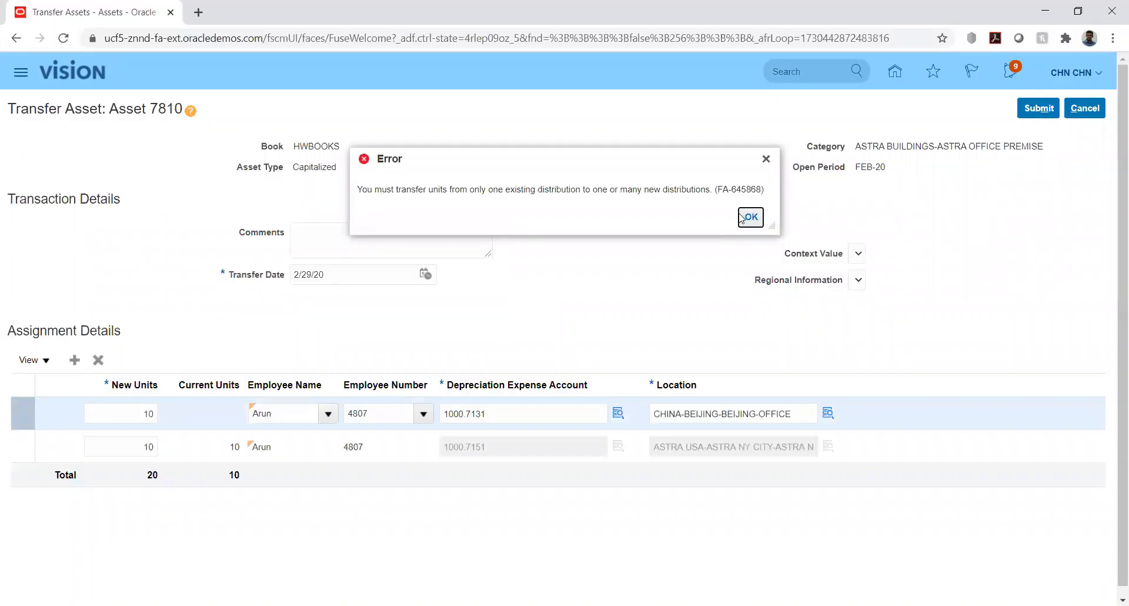
{"action": "left_click", "coordinate": [749, 219]}
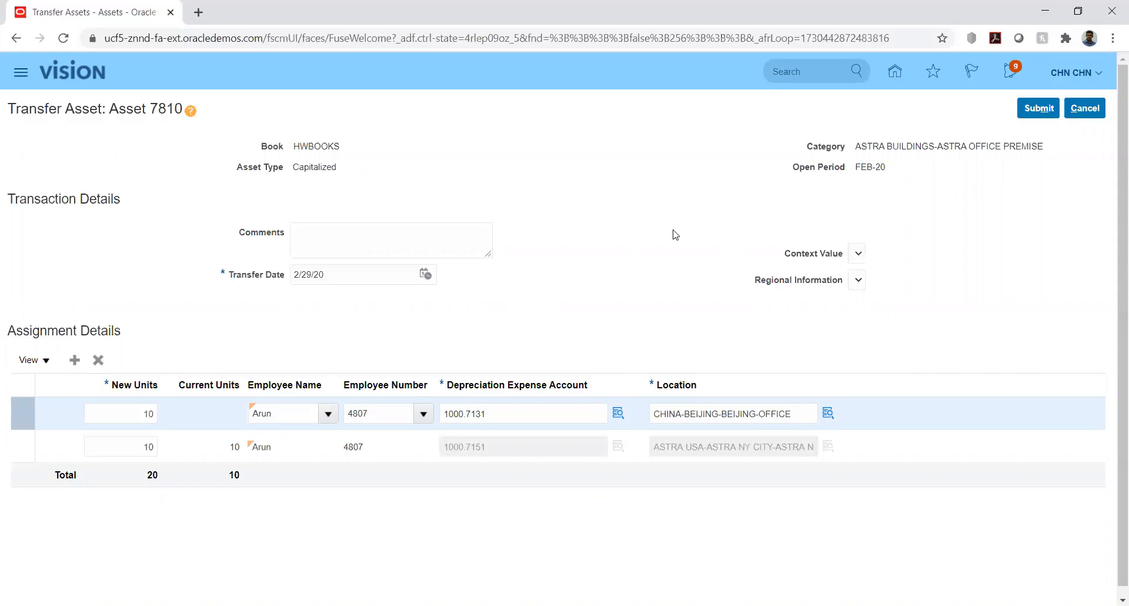
Discard the unsaved transfer of asset 7810 and return to the assets overview
{"action": "left_click", "coordinate": [1081, 107]}
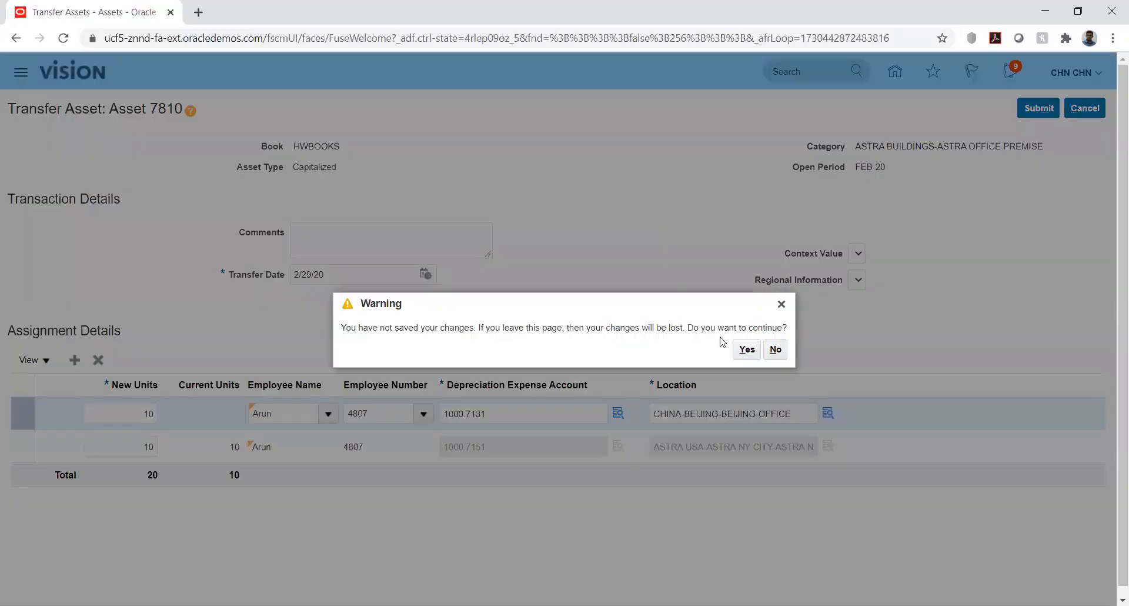
{"action": "left_click", "coordinate": [746, 348]}
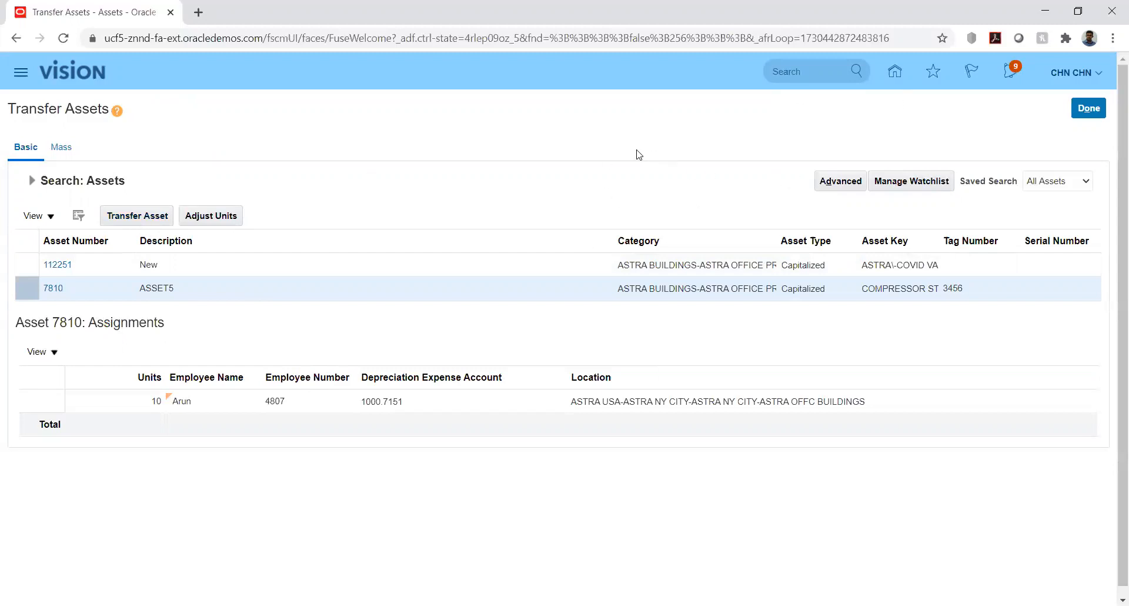
{"action": "left_click", "coordinate": [1089, 109]}
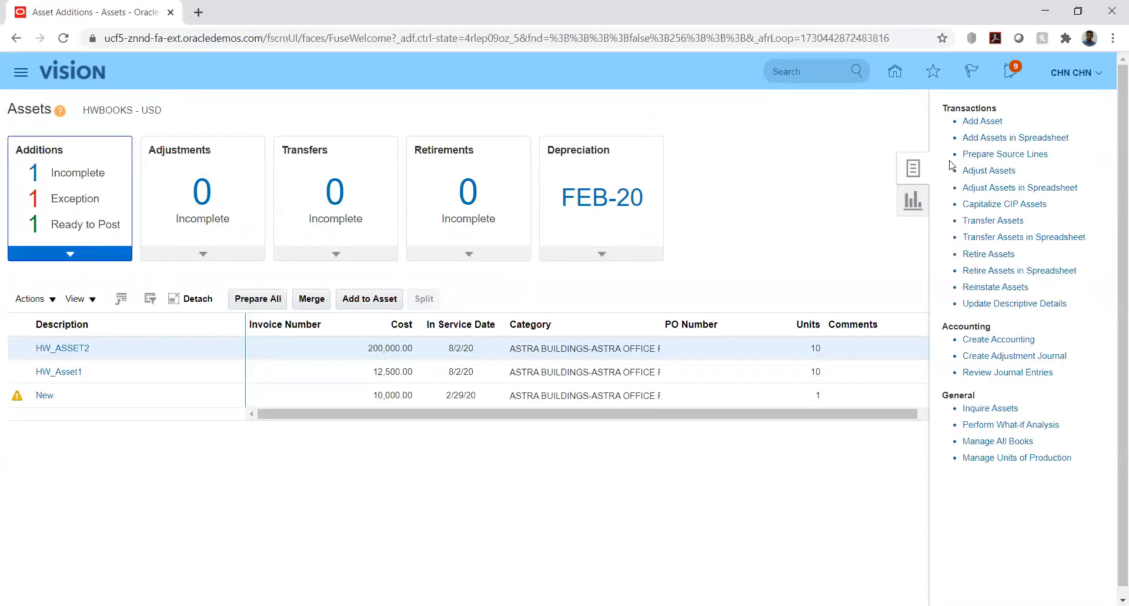
Open Adjust Assets and search the HWBOOKS book for assets in category ASTRA BUILDINGS-ASTRA OFFICE PREMISE
{"action": "left_click", "coordinate": [977, 170]}
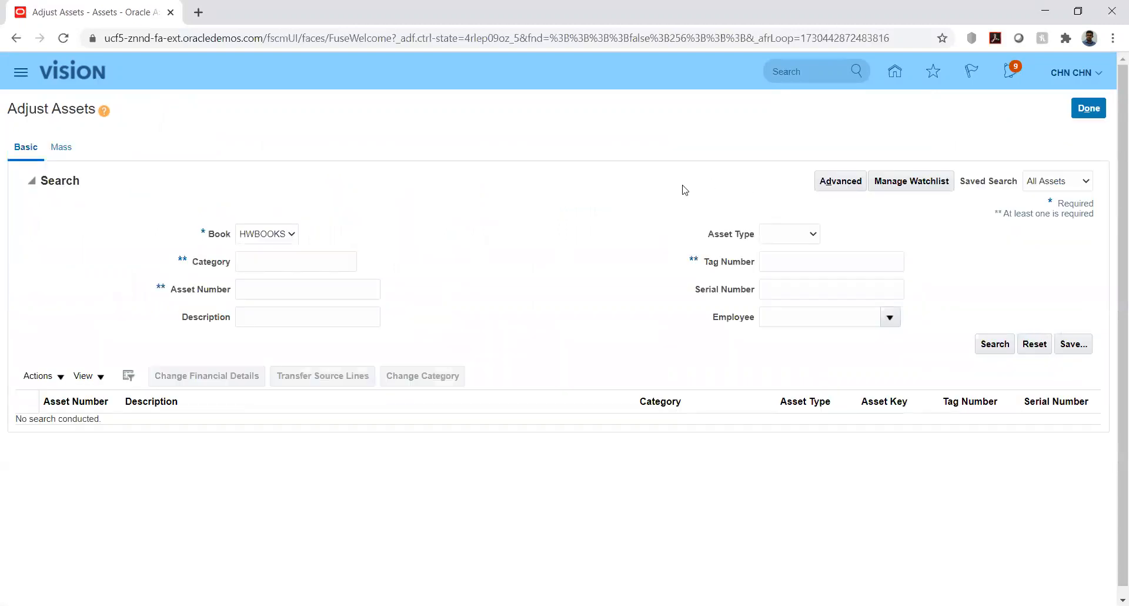
{"action": "left_click", "coordinate": [321, 264]}
{"action": "key", "text": "alt+Tab"}
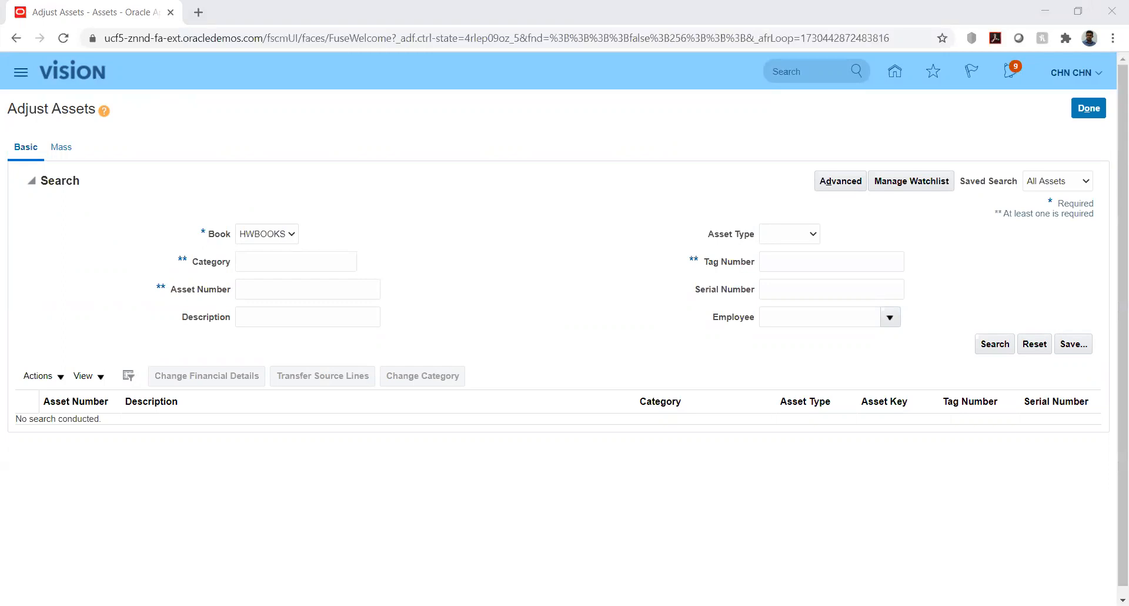
{"action": "key", "text": "alt+Tab"}
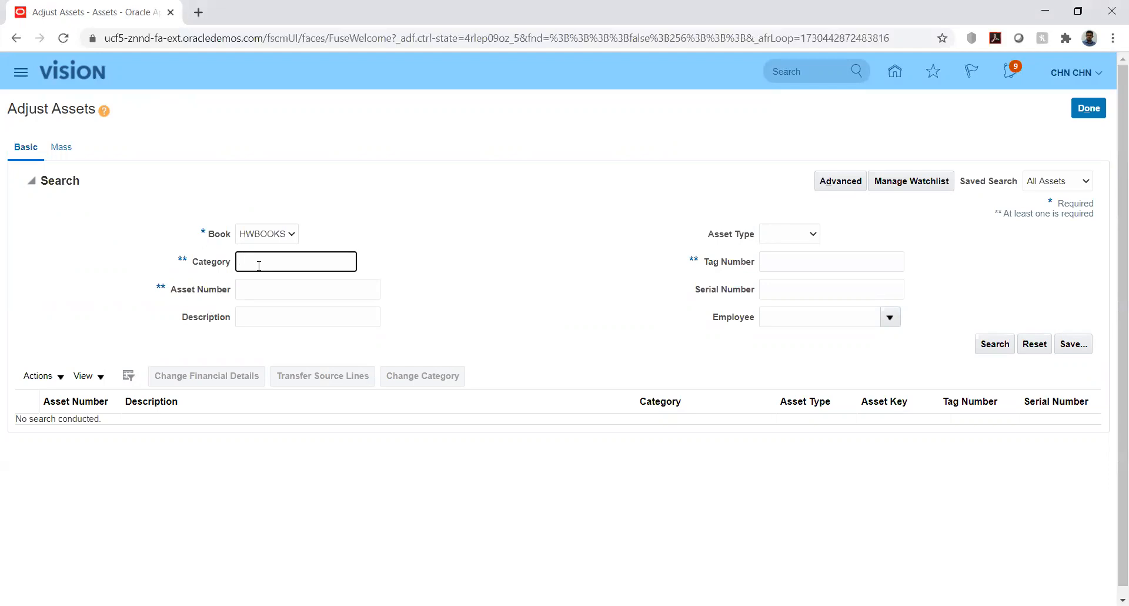
{"action": "key", "text": "ctrl+v"}
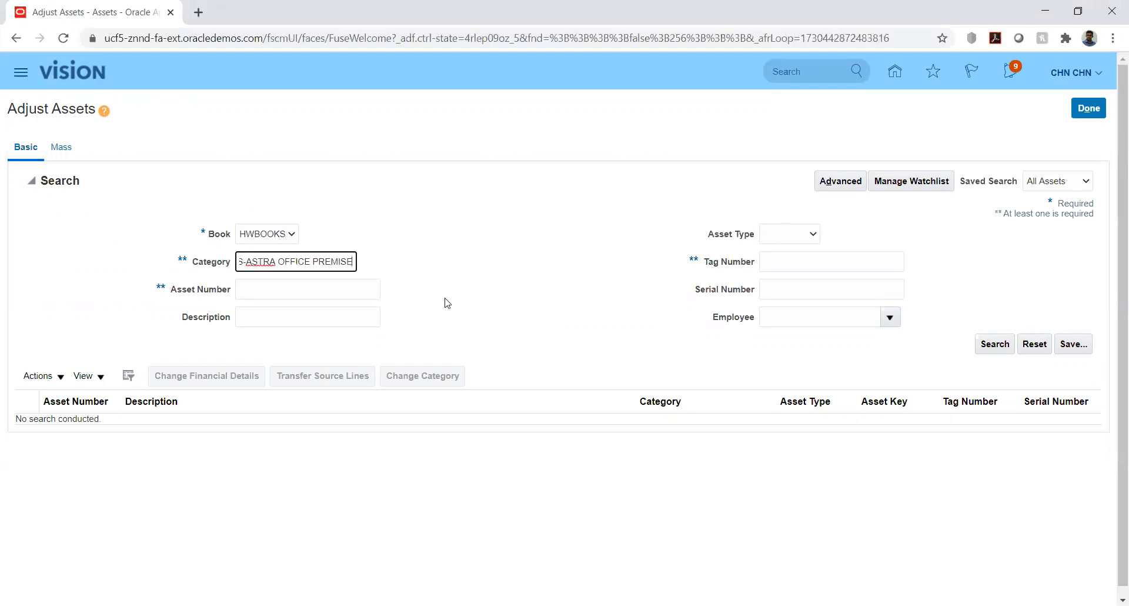
{"action": "left_click", "coordinate": [986, 346]}
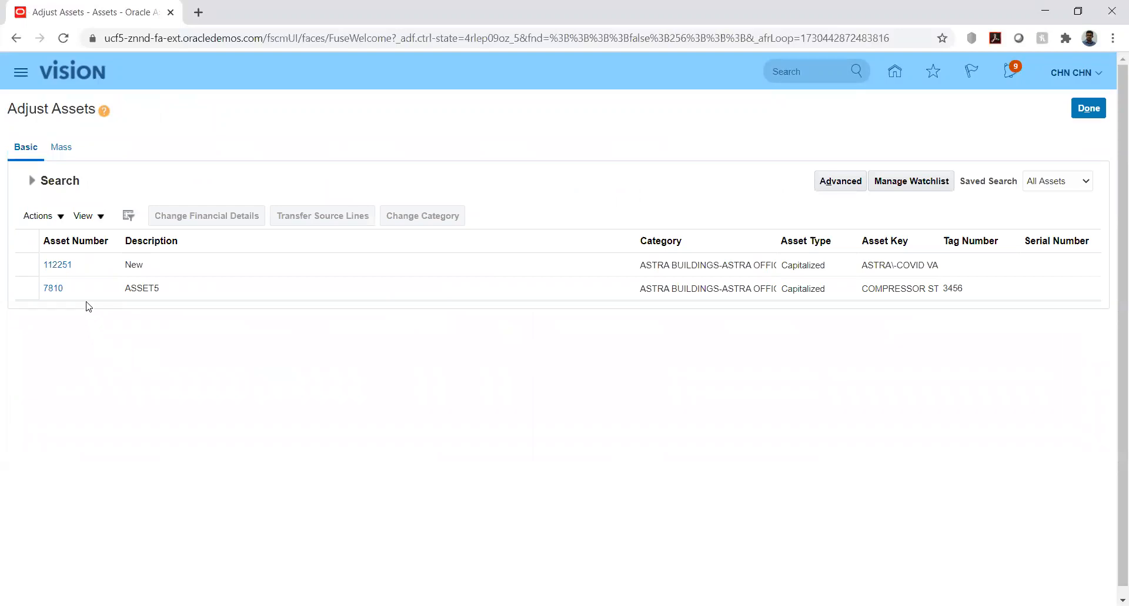
Open the category change page for ASSET5 to view its fields and leave it without saving
{"action": "left_click", "coordinate": [77, 289]}
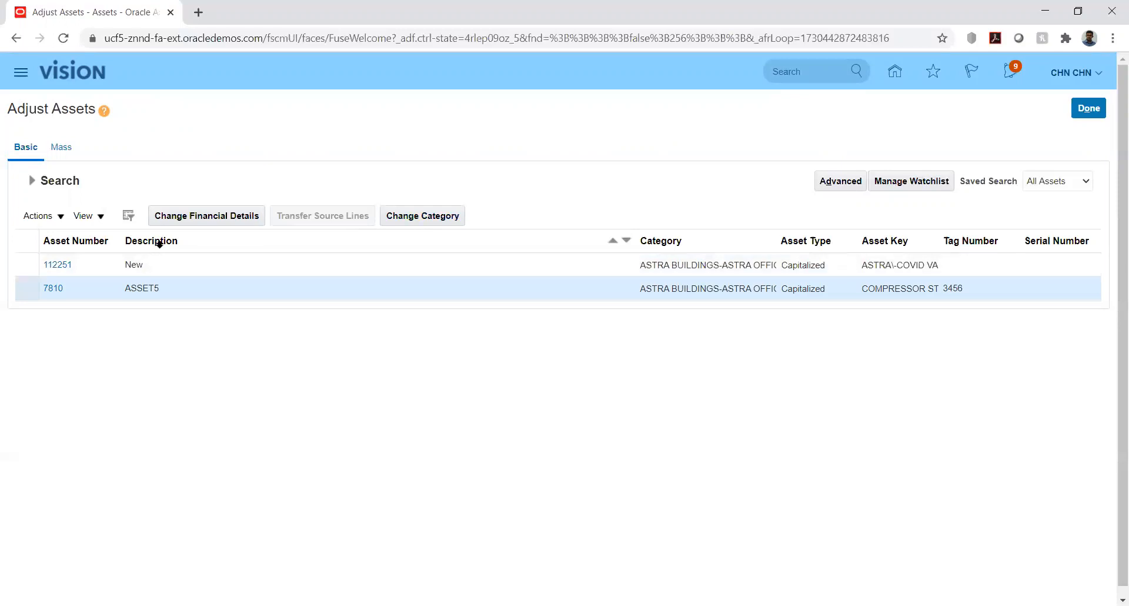
{"action": "left_click", "coordinate": [402, 217]}
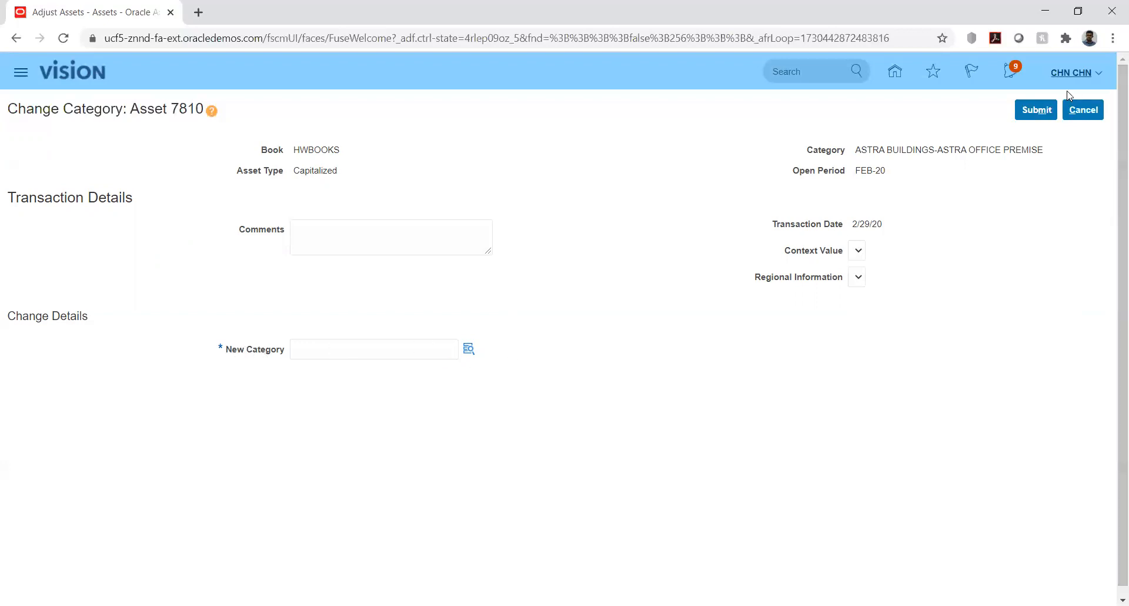
{"action": "left_click", "coordinate": [1083, 109]}
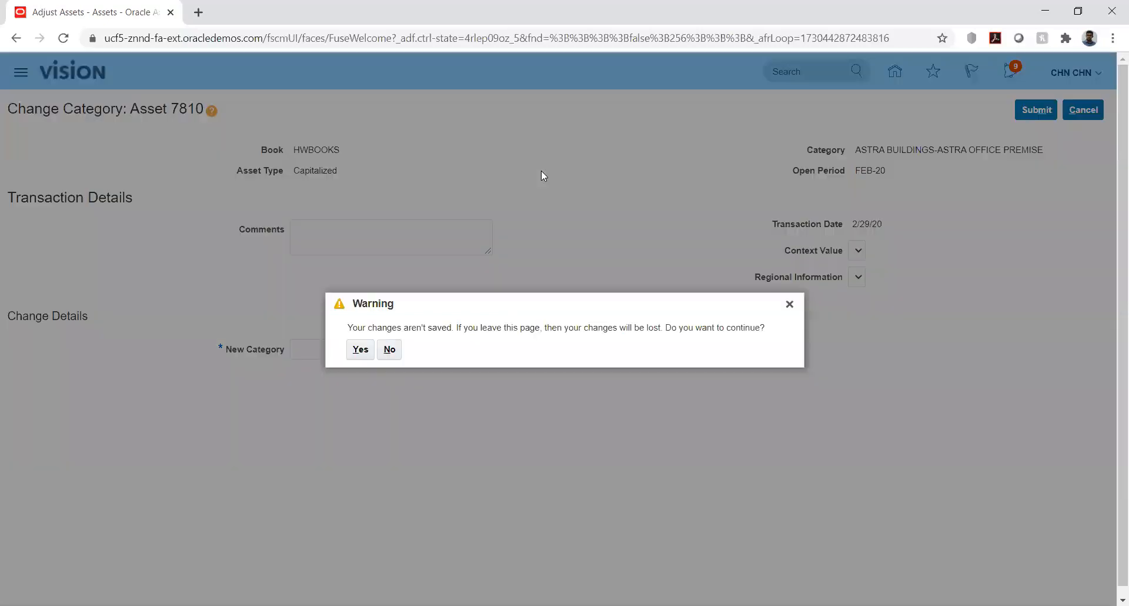
{"action": "left_click", "coordinate": [351, 351]}
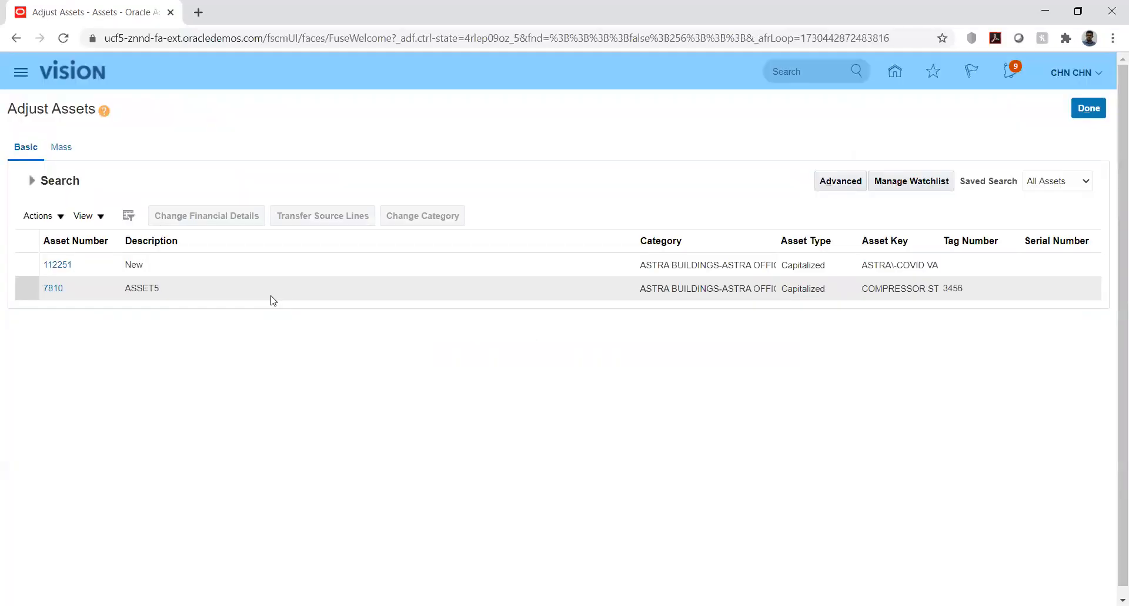
Open the financial details change for ASSET5 and review its general settings and advanced rules
{"action": "left_click", "coordinate": [80, 290]}
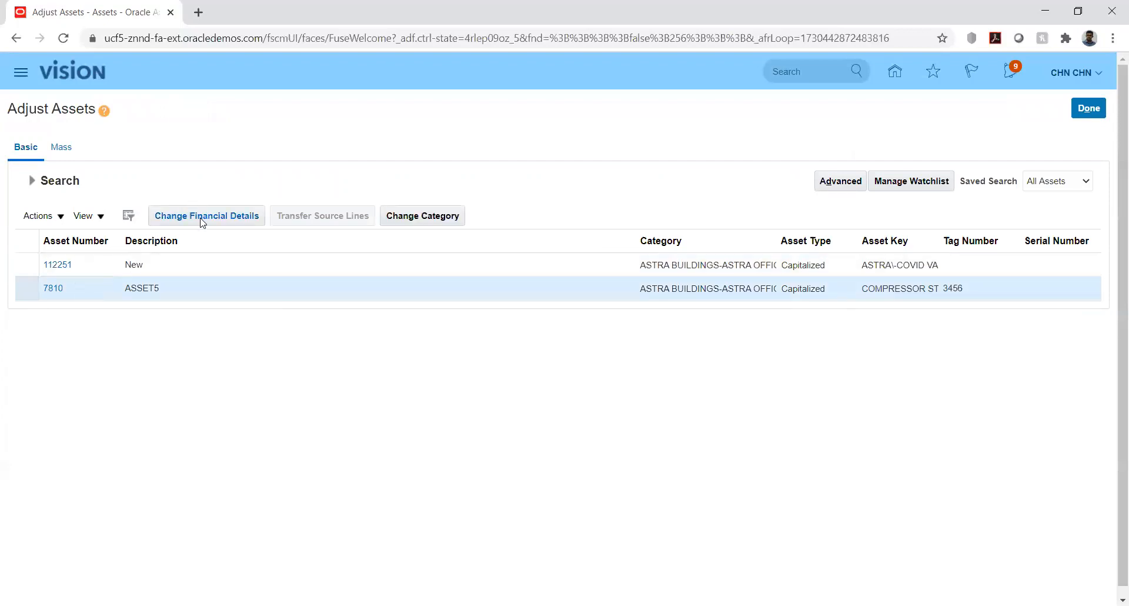
{"action": "left_click", "coordinate": [202, 218]}
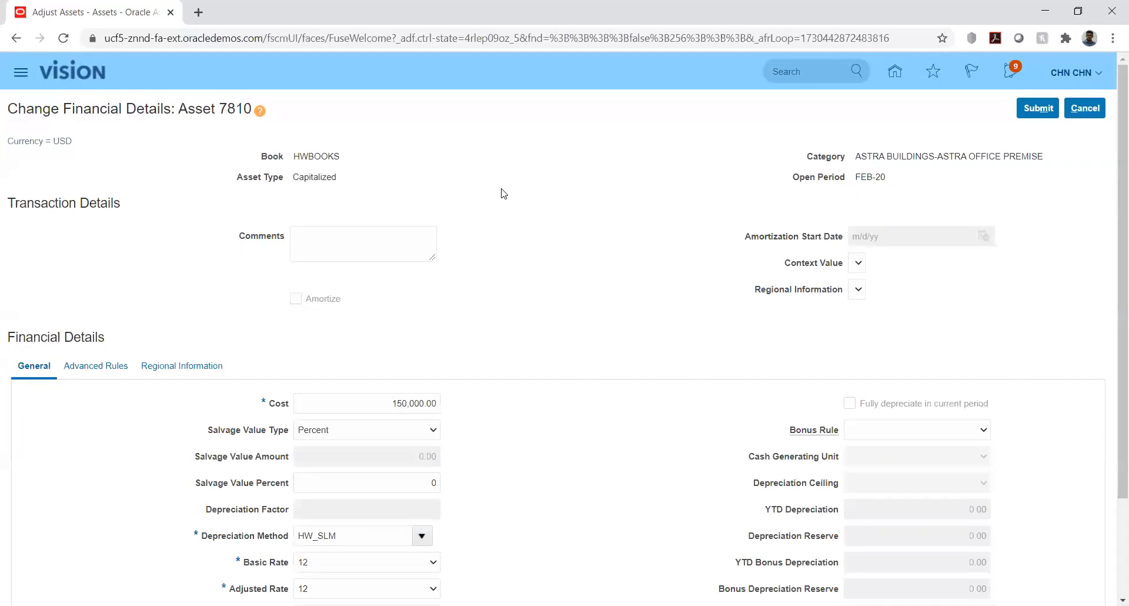
{"action": "scroll", "coordinate": [524, 217], "scroll_direction": "down", "scroll_amount": 2}
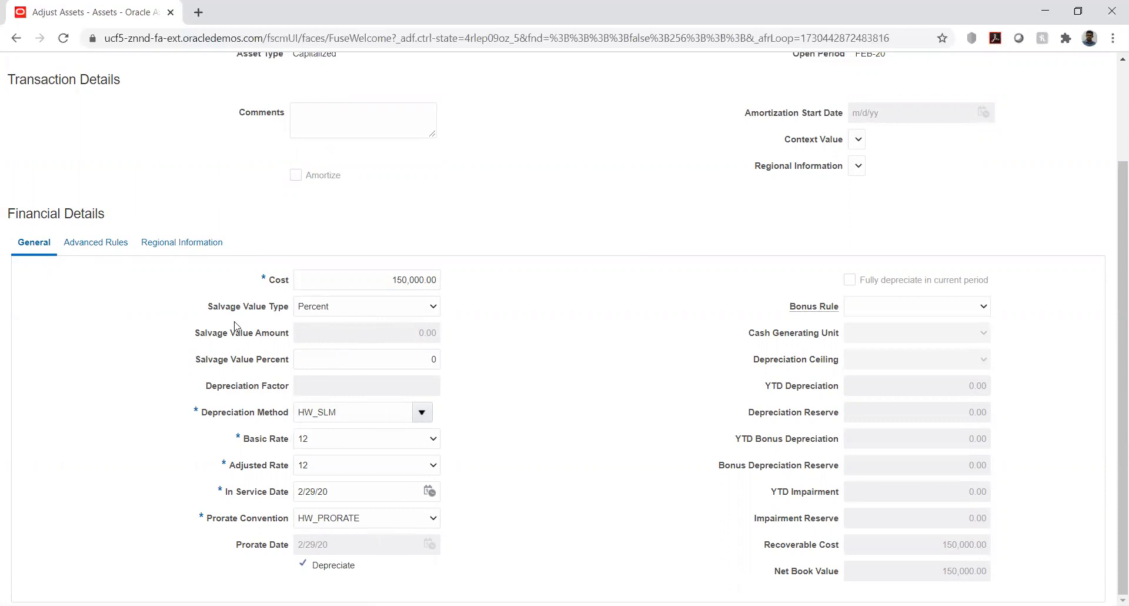
{"action": "left_click", "coordinate": [82, 247]}
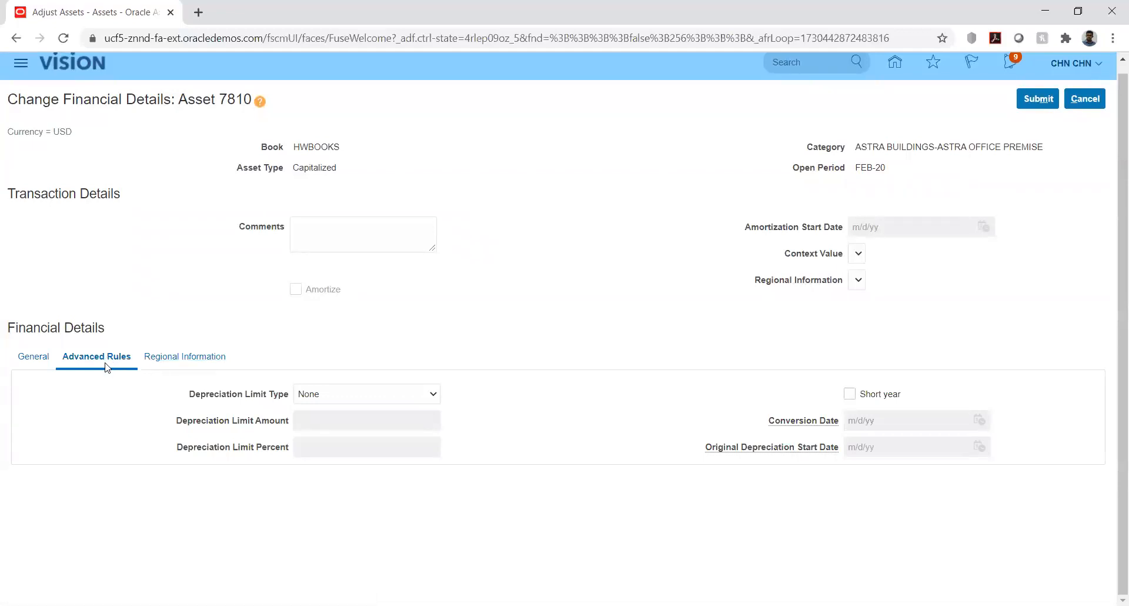
{"action": "left_click", "coordinate": [33, 357]}
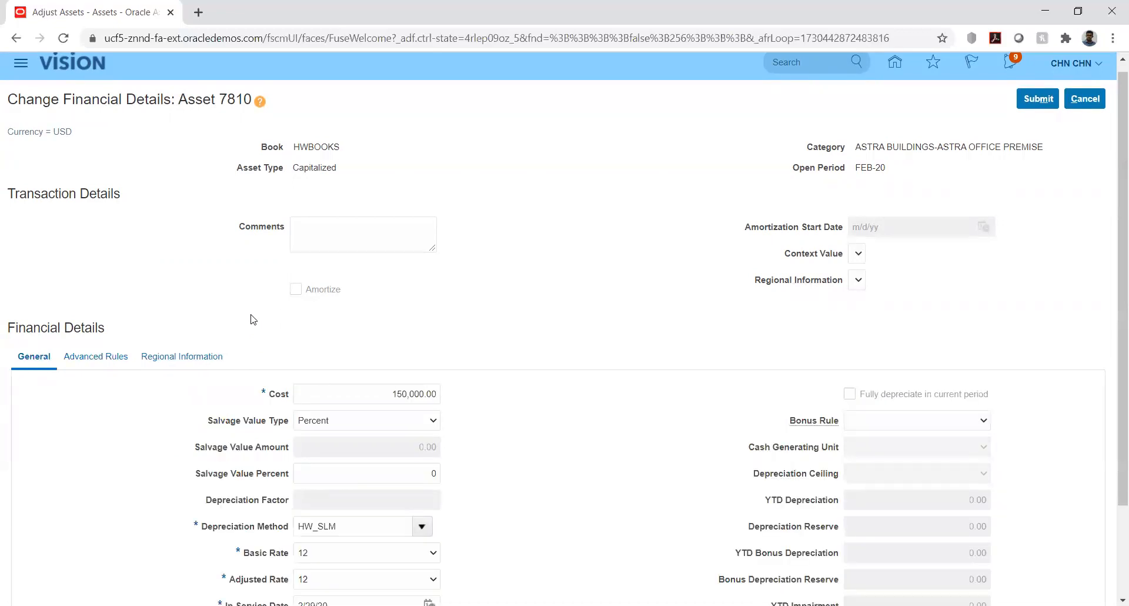
{"action": "scroll", "coordinate": [144, 436], "scroll_direction": "down", "scroll_amount": 1}
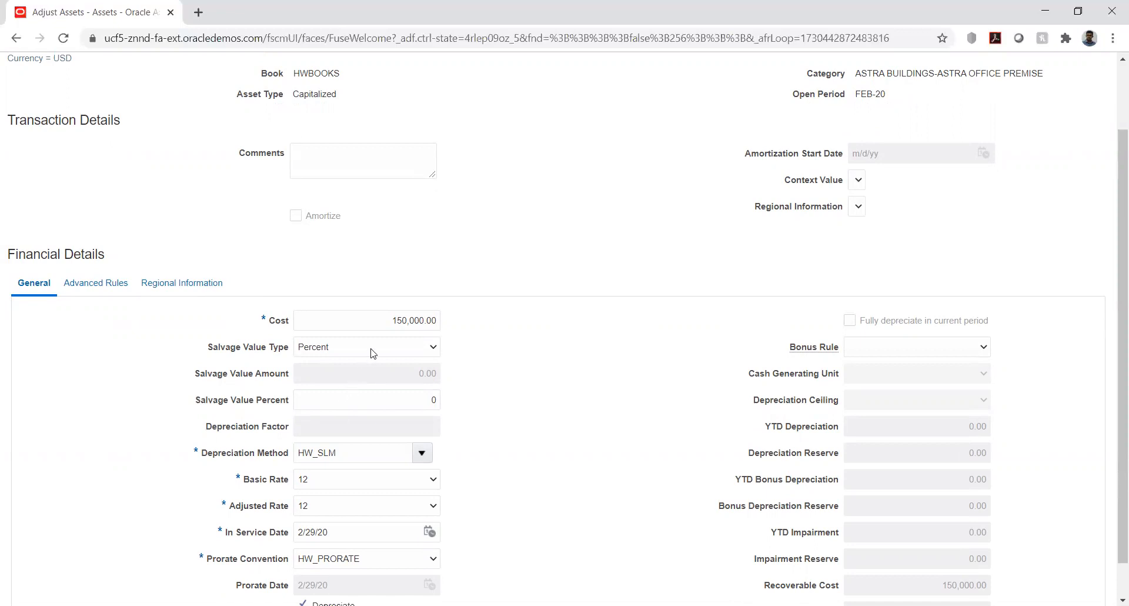
{"action": "scroll", "coordinate": [408, 325], "scroll_direction": "down", "scroll_amount": 1}
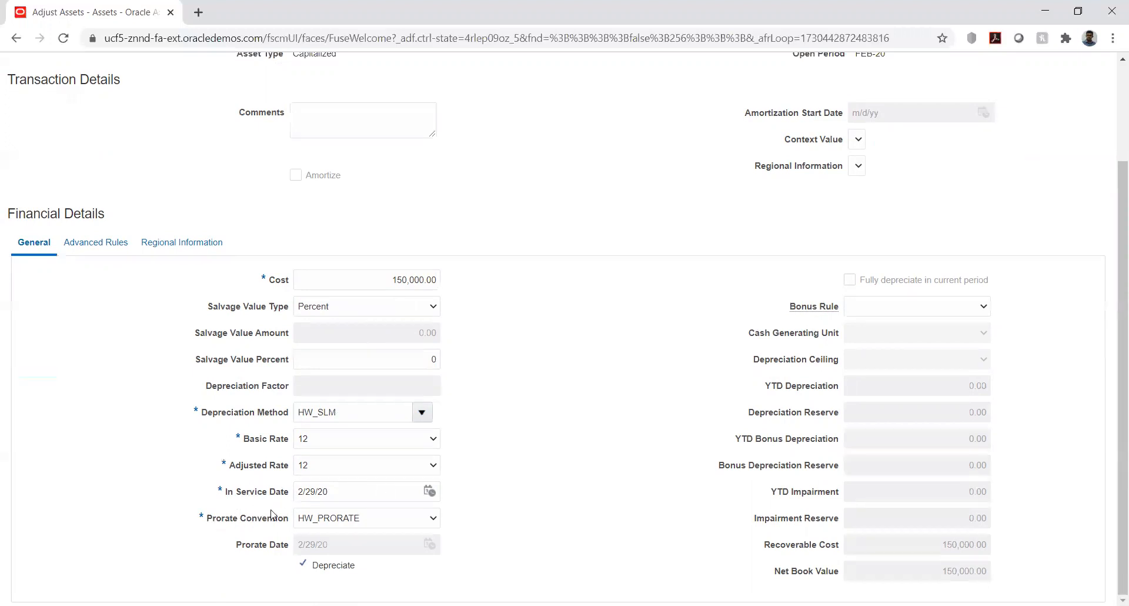
{"action": "scroll", "coordinate": [538, 382], "scroll_direction": "up", "scroll_amount": 3}
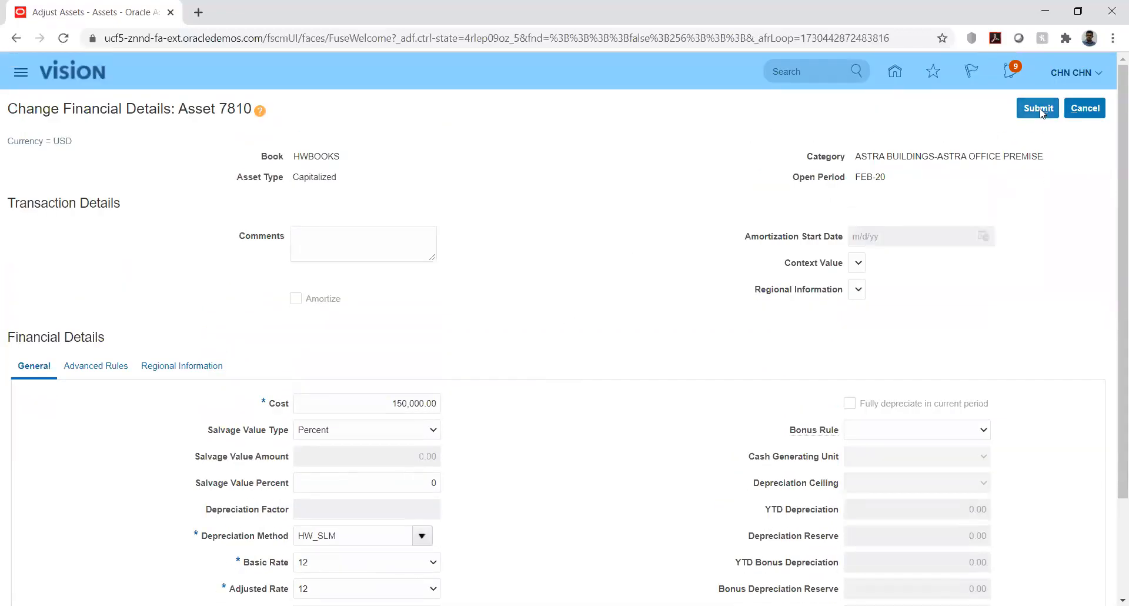
Set ASSET5's cost to 100,000.00 and submit the adjustment, closing Adjust Assets
{"action": "left_click", "coordinate": [402, 403]}
{"action": "key", "text": "BackSpace"}
{"action": "type", "text": "0"}
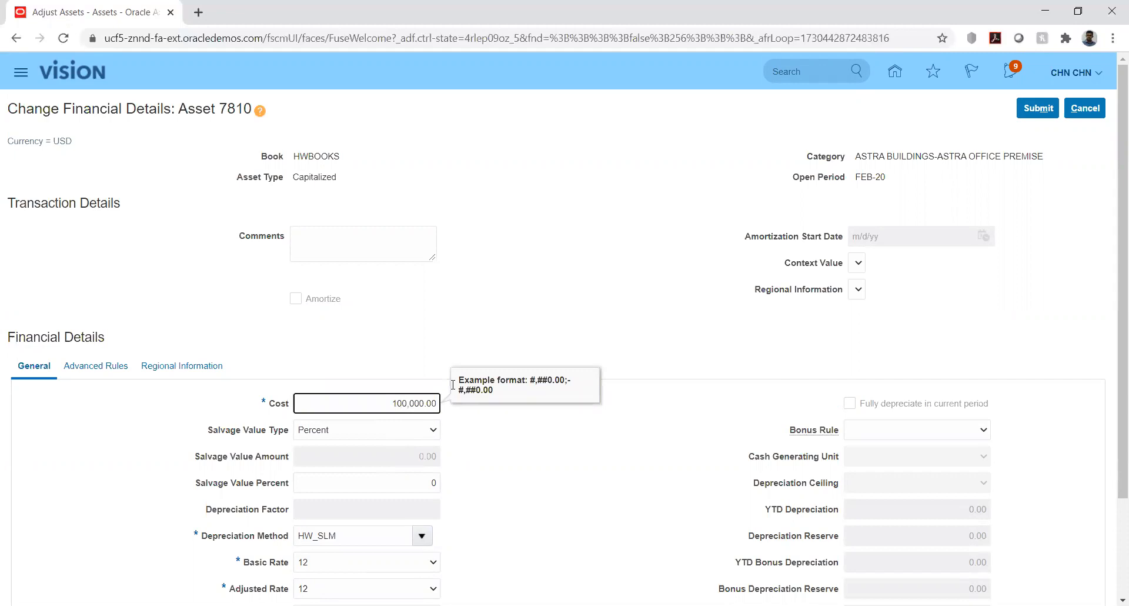
{"action": "left_click", "coordinate": [536, 288]}
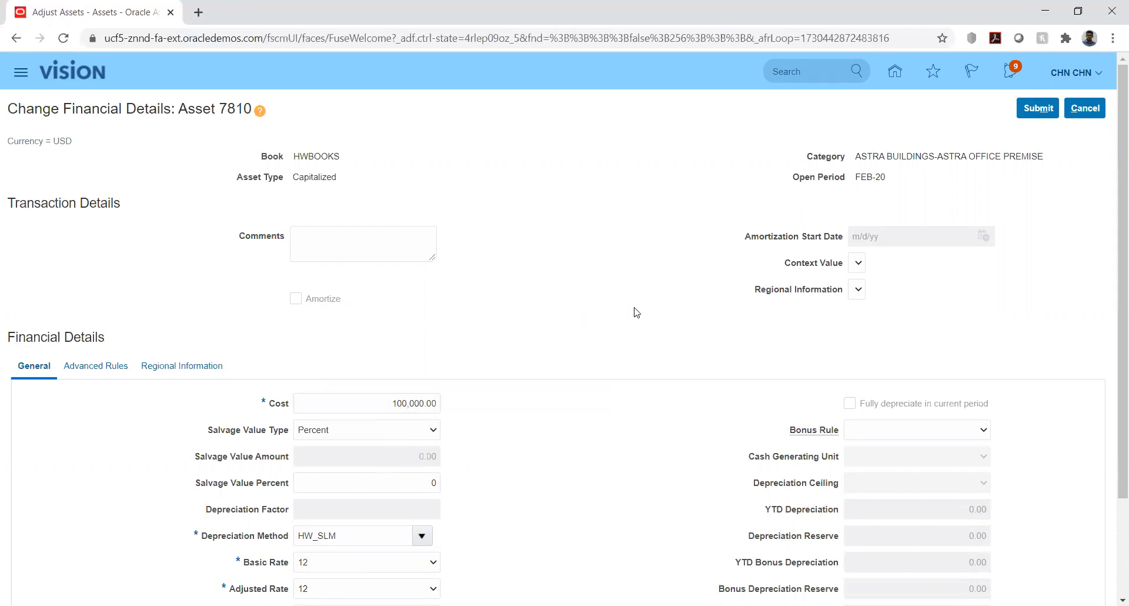
{"action": "left_click", "coordinate": [1038, 109]}
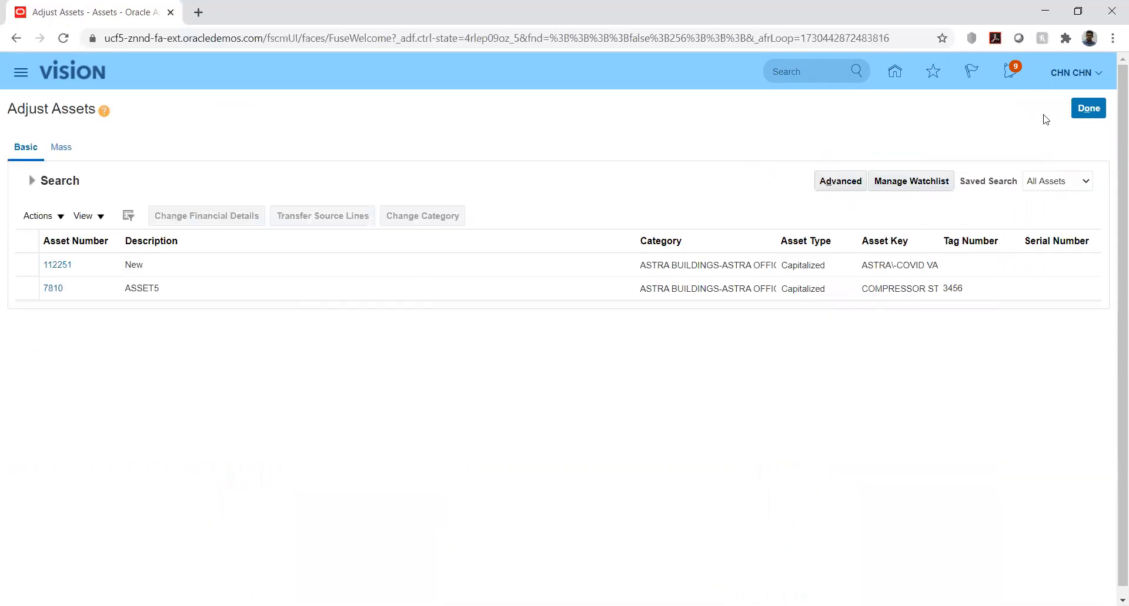
{"action": "left_click", "coordinate": [1088, 109]}
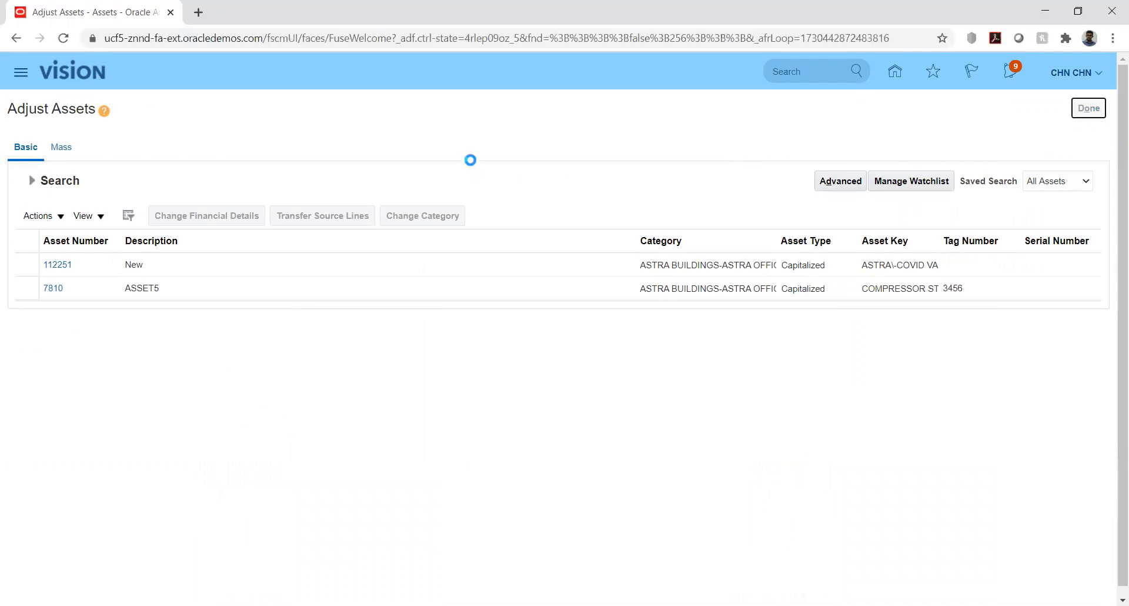
{"action": "left_click", "coordinate": [1099, 170]}
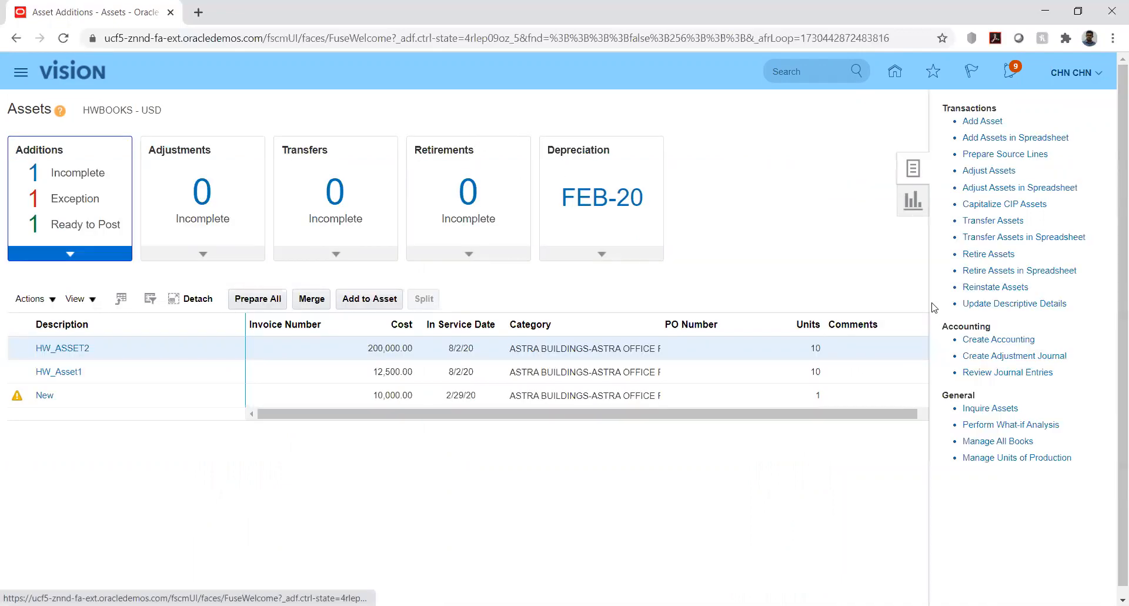
Open Asset Inquiry and search the HWBOOKS book for assets in category ASTRA BUILDINGS-ASTRA OFFICE PREMISE
{"action": "left_click", "coordinate": [978, 407]}
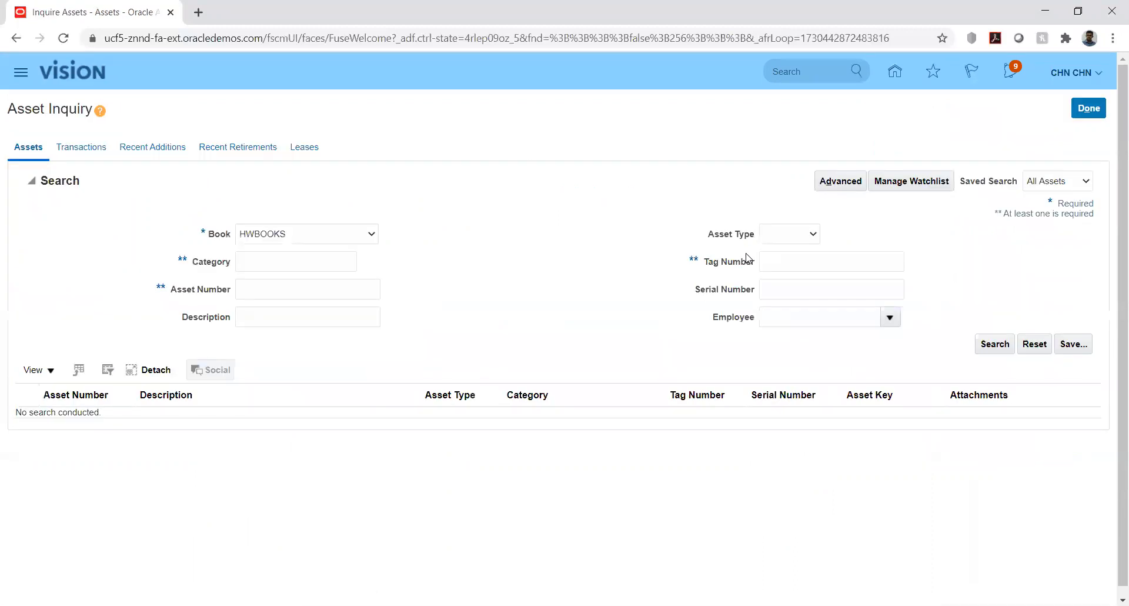
{"action": "left_click", "coordinate": [261, 265]}
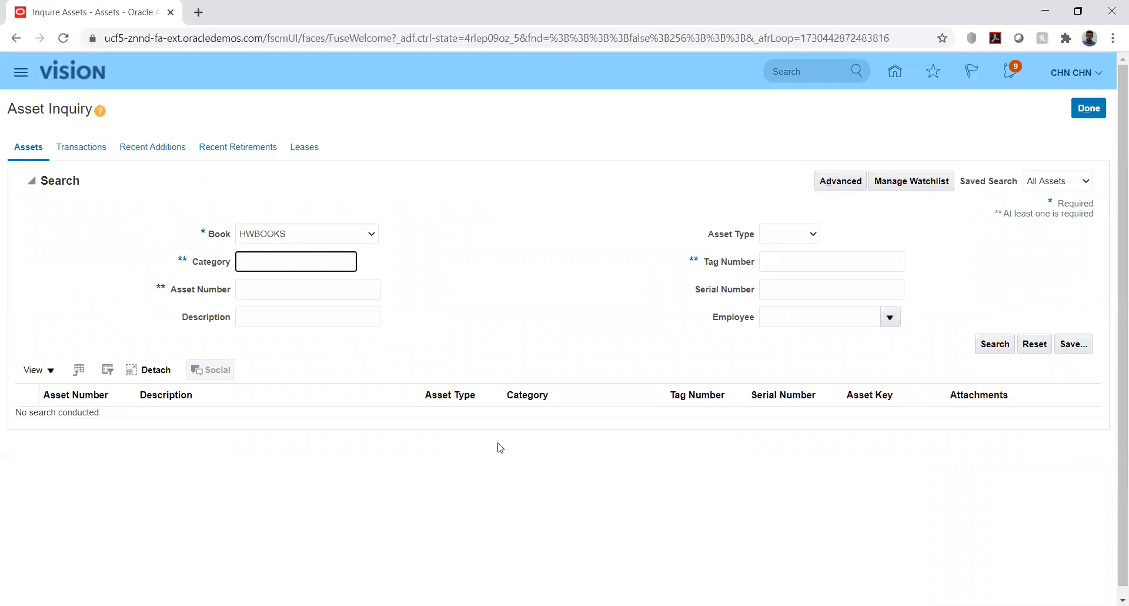
{"action": "type", "text": "ASTRA BUILDINGS-ASTRA"}
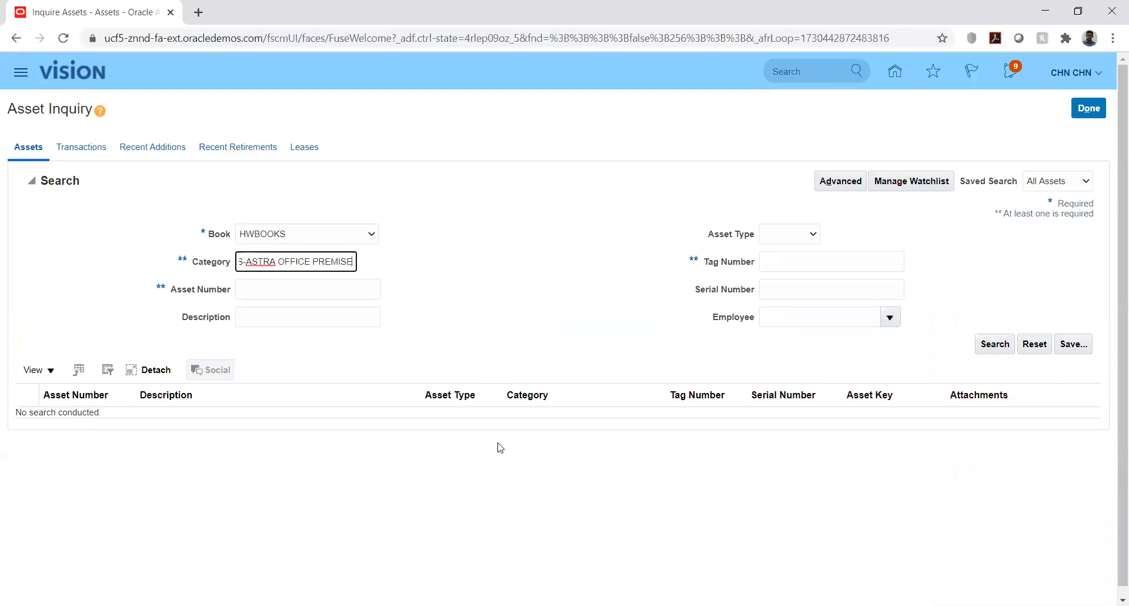
{"action": "left_click", "coordinate": [992, 344]}
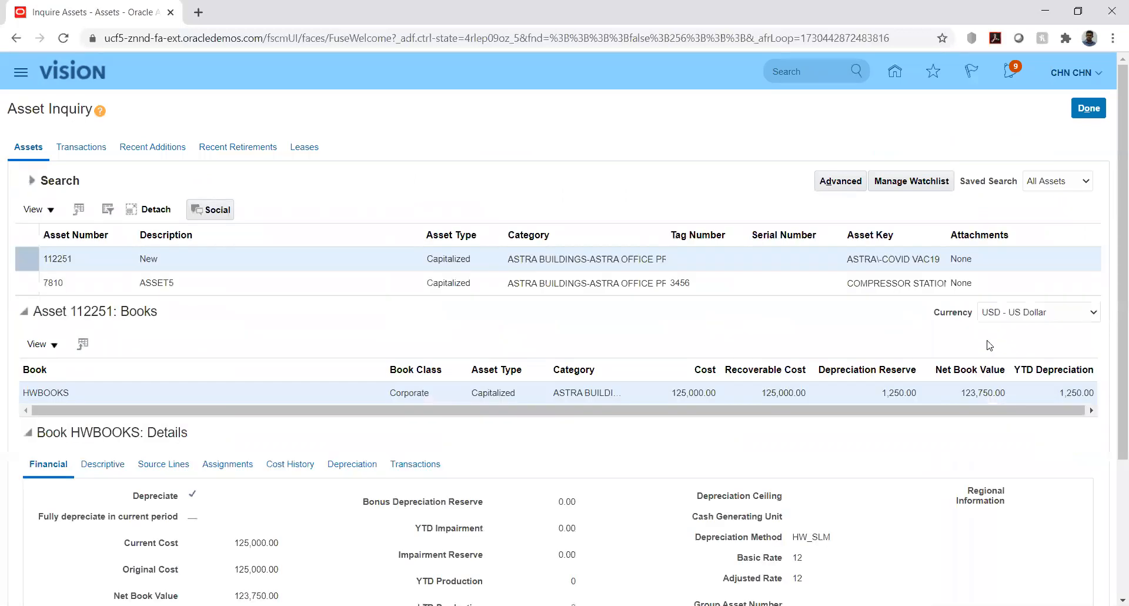
Select ASSET5 in the inquiry results and review its HWBOOKS financial details and cost history
{"action": "left_click", "coordinate": [193, 283]}
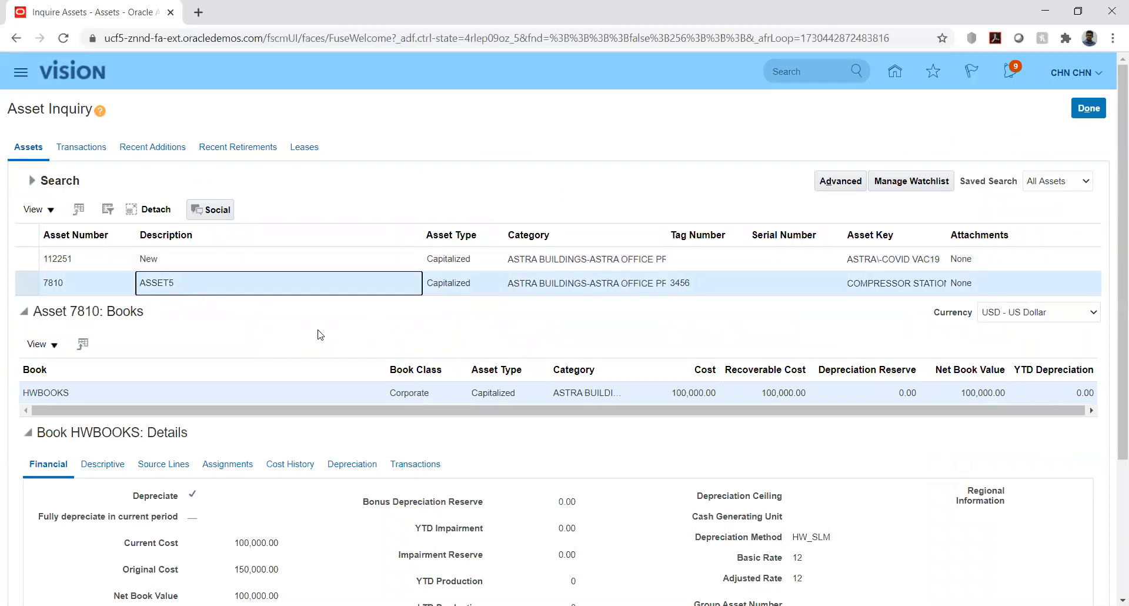
{"action": "scroll", "coordinate": [325, 529], "scroll_direction": "down", "scroll_amount": 3}
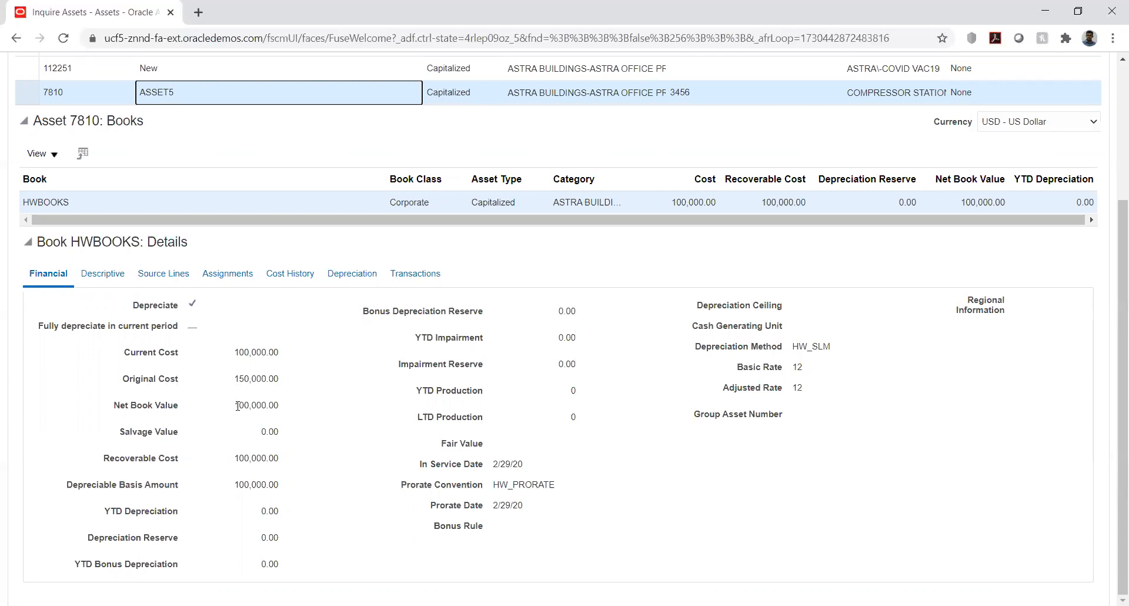
{"action": "left_click", "coordinate": [281, 276]}
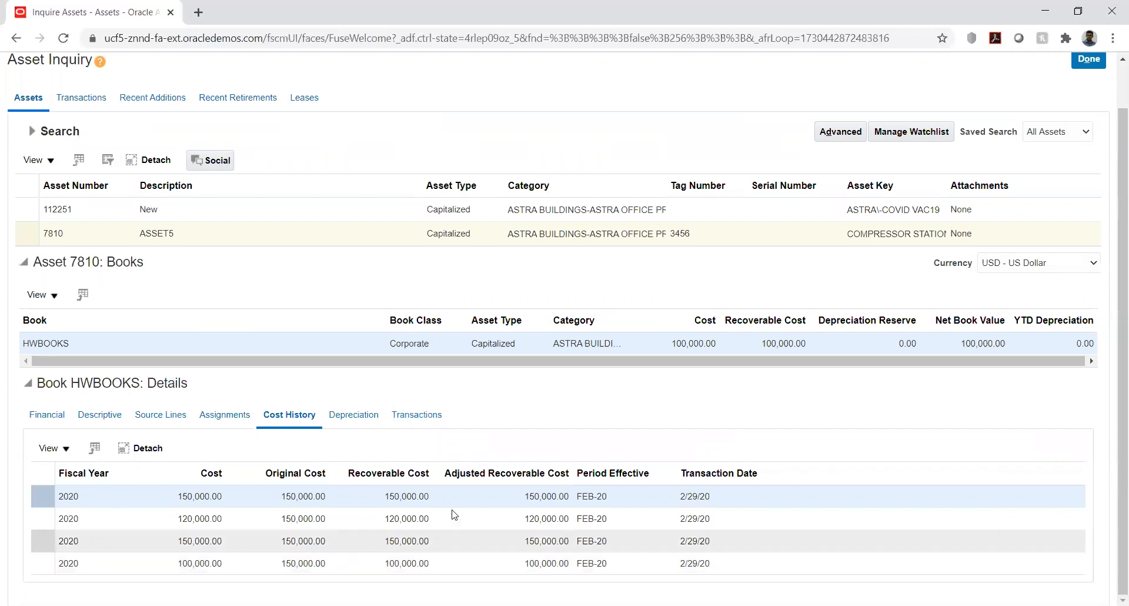
Open ASSET5's transaction history and examine the Adjustment transaction's before and after costs
{"action": "left_click", "coordinate": [416, 415]}
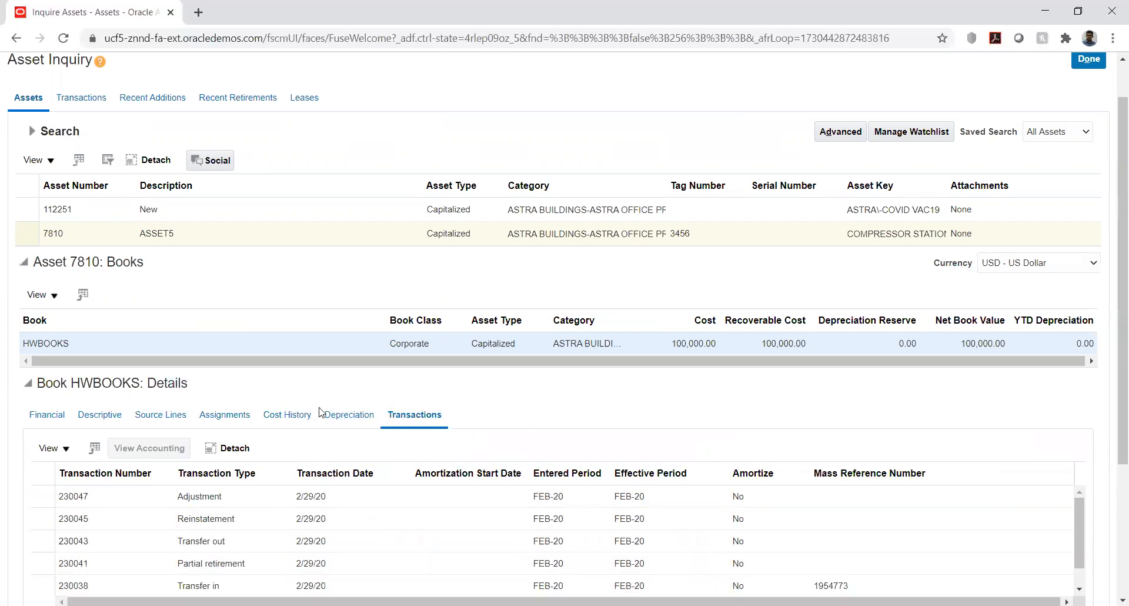
{"action": "scroll", "coordinate": [321, 411], "scroll_direction": "down", "scroll_amount": 3}
{"action": "scroll", "coordinate": [322, 412], "scroll_direction": "down", "scroll_amount": 1}
{"action": "scroll", "coordinate": [322, 412], "scroll_direction": "up", "scroll_amount": 1}
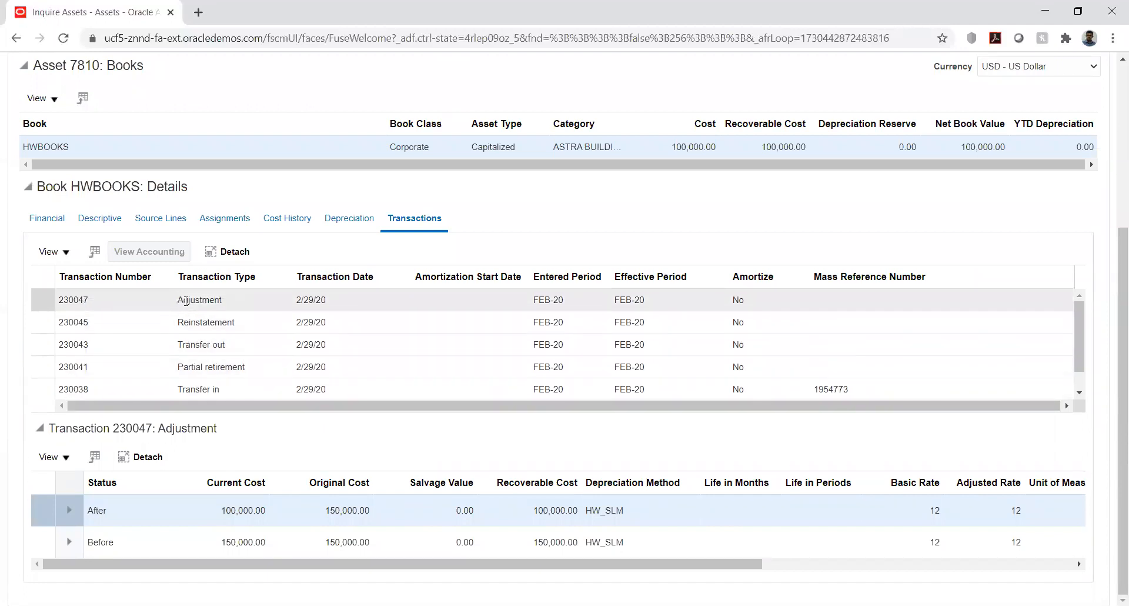
{"action": "left_click", "coordinate": [254, 299]}
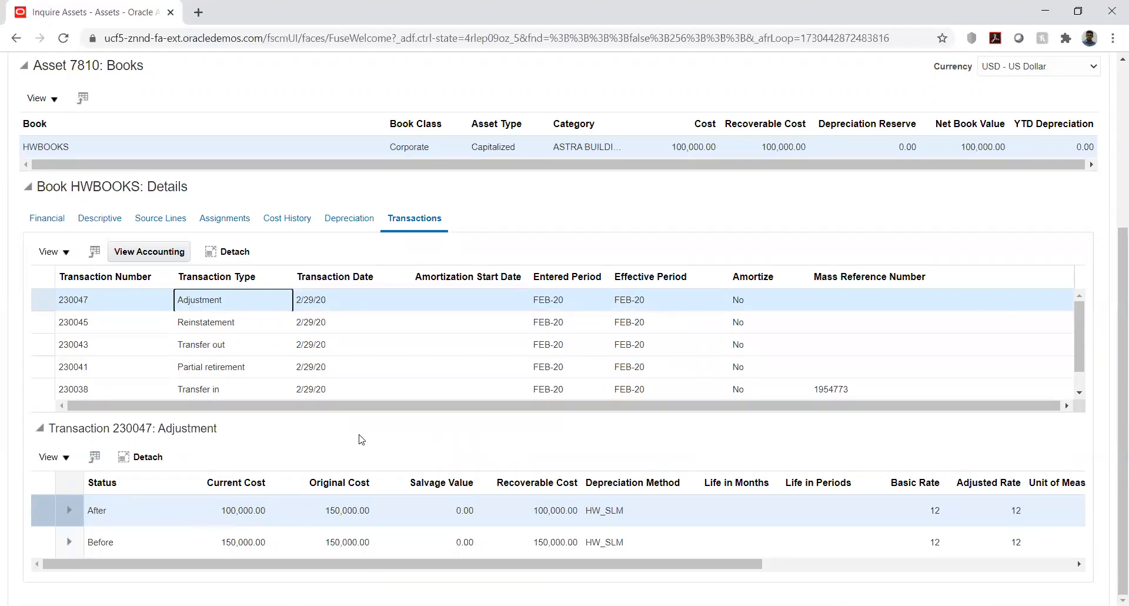
{"action": "left_click_drag", "start_coordinate": [631, 563], "coordinate": [388, 568]}
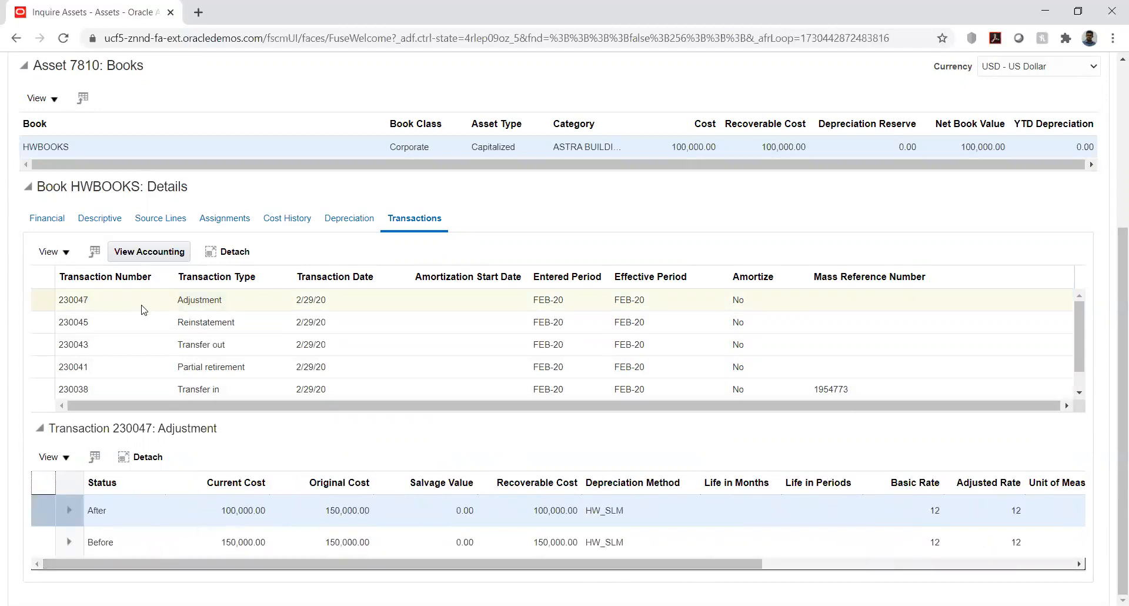
Try to view the accounting lines of ASSET5's Adjustment transaction, and leave Asset Inquiry
{"action": "left_click", "coordinate": [120, 258]}
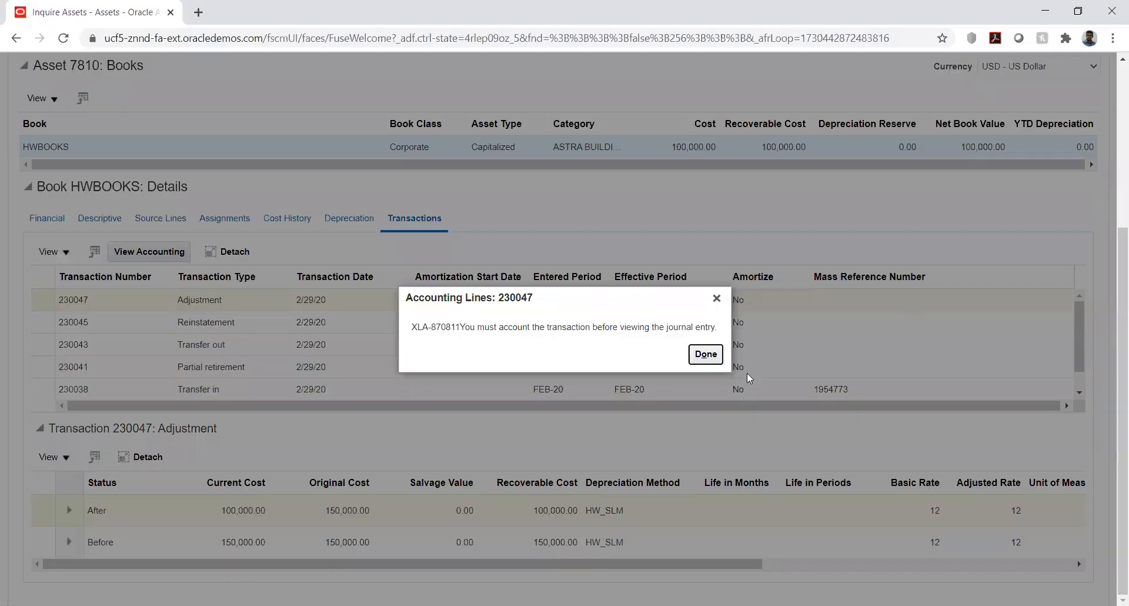
{"action": "left_click", "coordinate": [702, 354]}
{"action": "left_click_drag", "start_coordinate": [1113, 228], "coordinate": [1113, 63]}
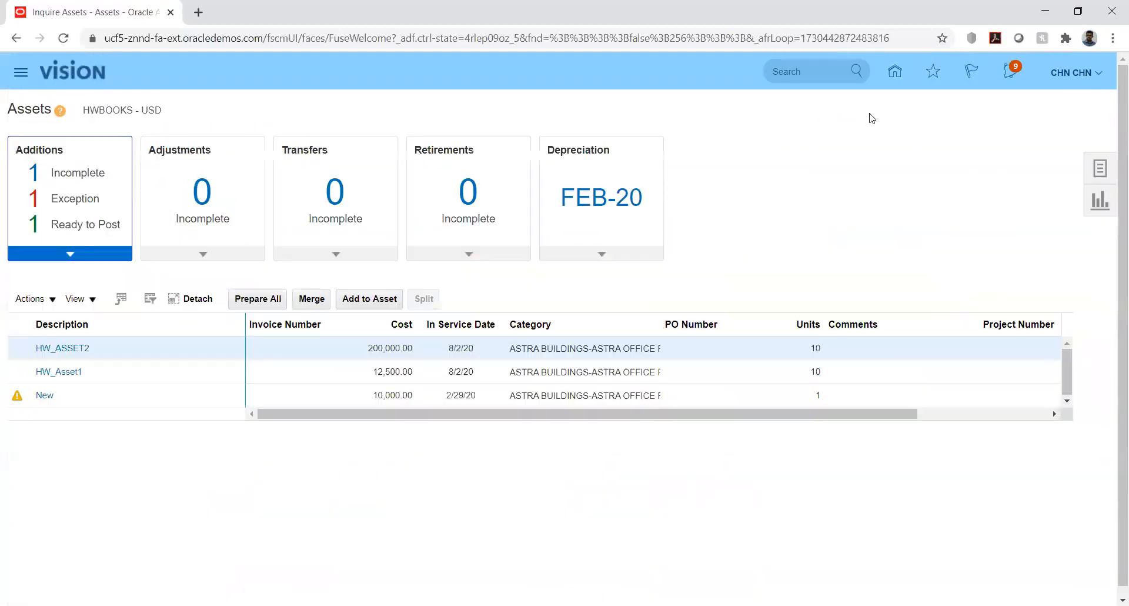
Submit the Create Accounting for Assets process for the HWBOOKS book, keeping the other default parameters
{"action": "left_click", "coordinate": [1100, 168]}
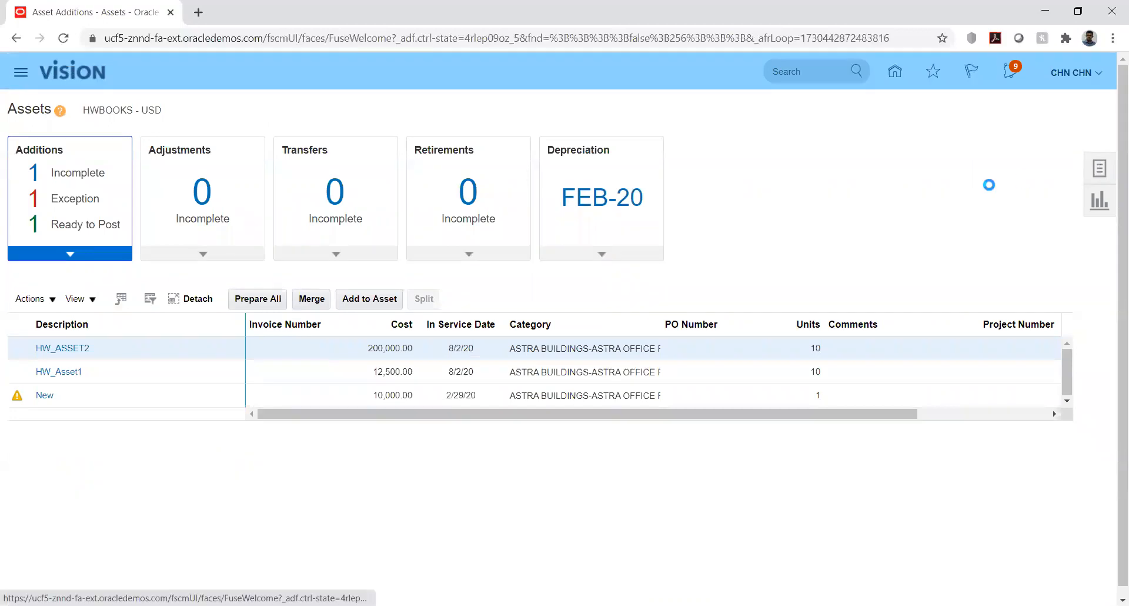
{"action": "left_click", "coordinate": [982, 340]}
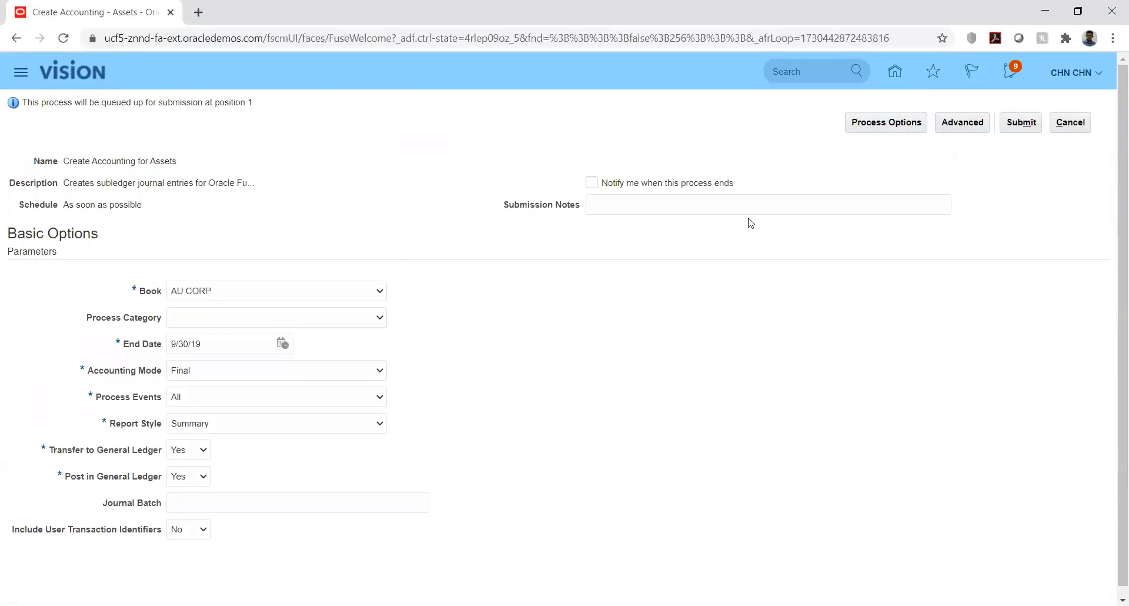
{"action": "left_click", "coordinate": [208, 291]}
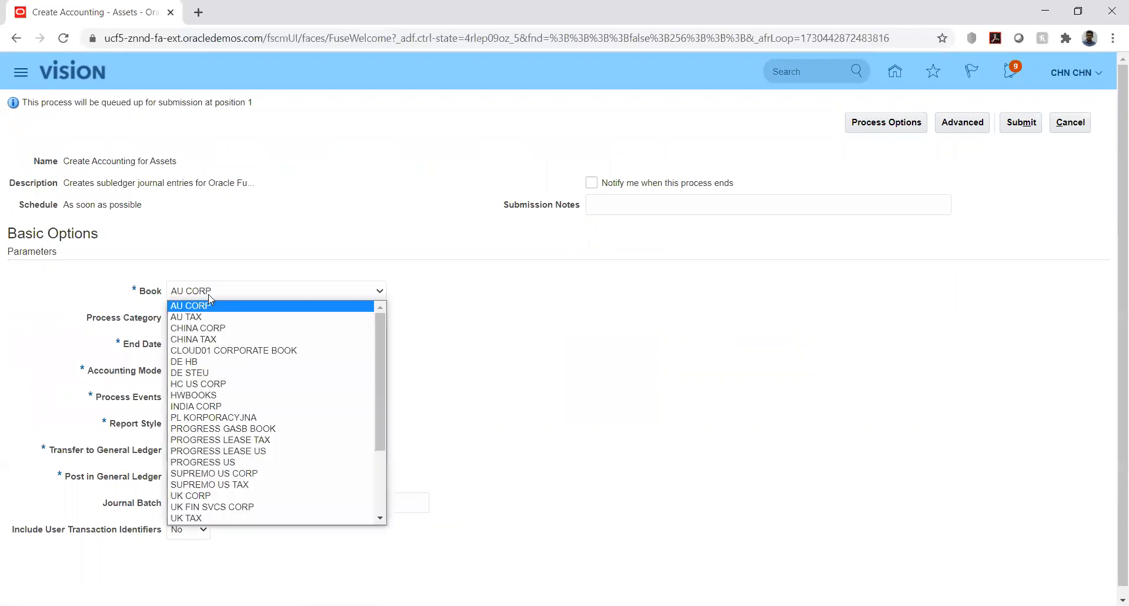
{"action": "left_click", "coordinate": [233, 395]}
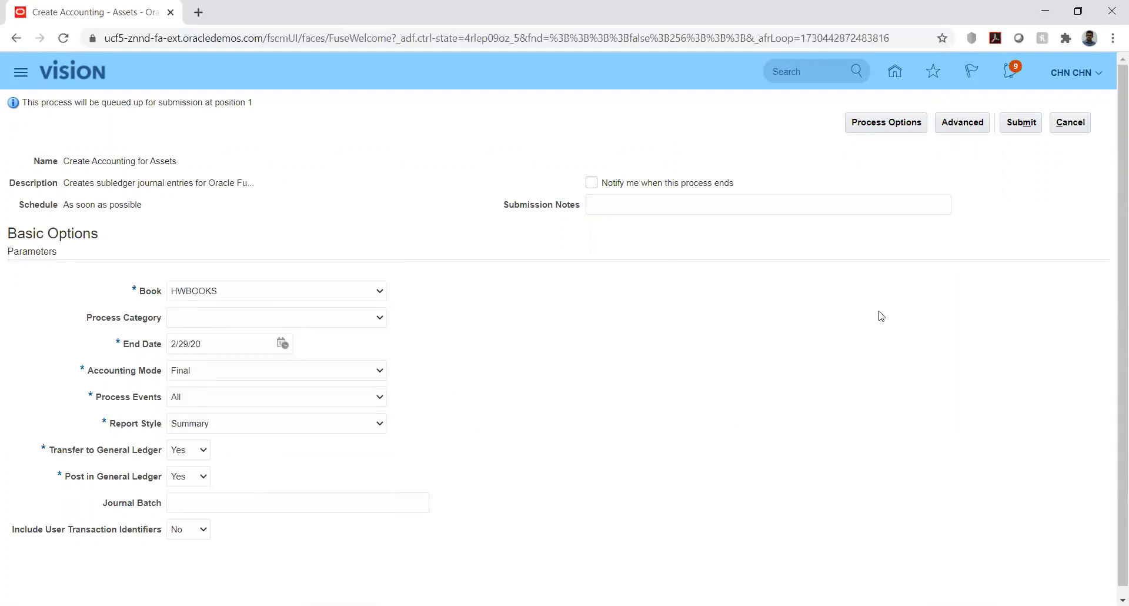
{"action": "left_click", "coordinate": [1020, 125]}
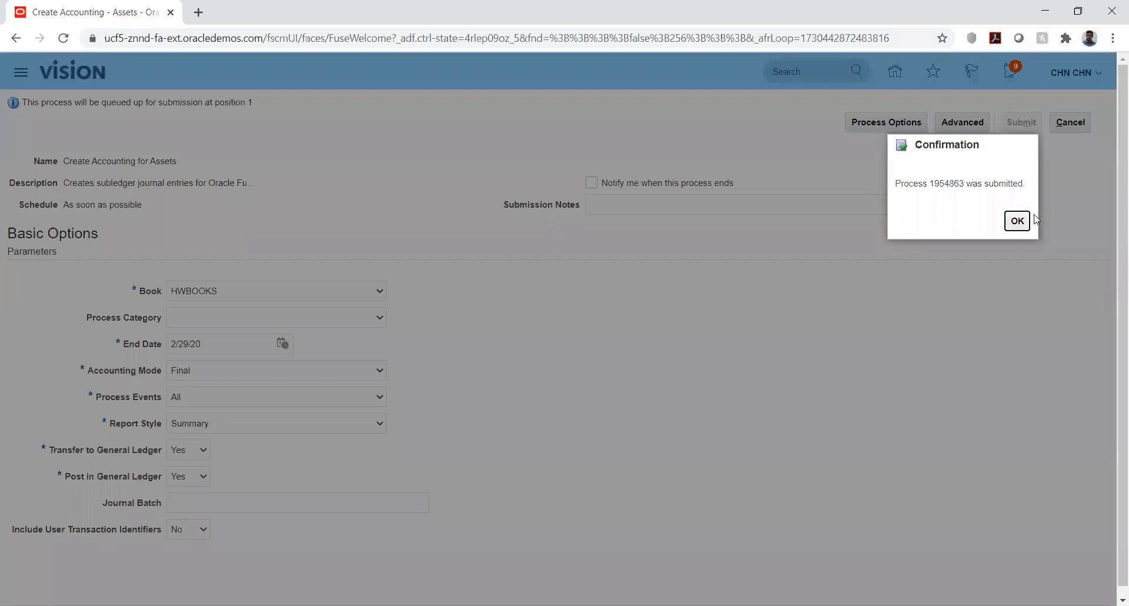
{"action": "left_click", "coordinate": [1018, 221]}
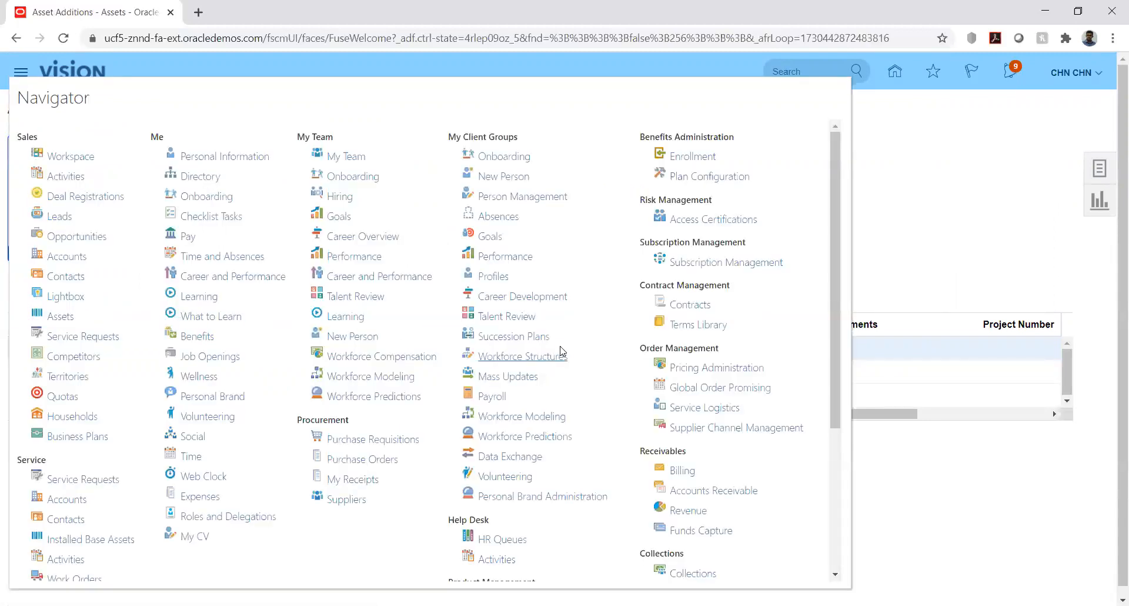
Open the Scheduled Processes overview from the full list of navigator tools
{"action": "scroll", "coordinate": [564, 345], "scroll_direction": "down", "scroll_amount": 2}
{"action": "scroll", "coordinate": [564, 345], "scroll_direction": "down", "scroll_amount": 2}
{"action": "left_click", "coordinate": [646, 568]}
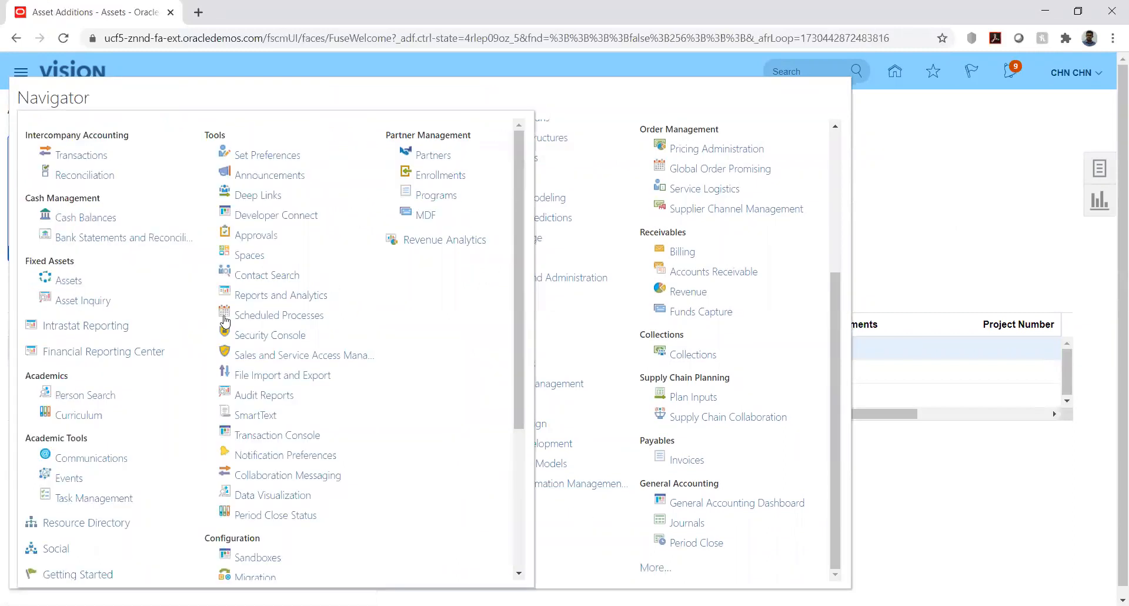
{"action": "left_click", "coordinate": [256, 317]}
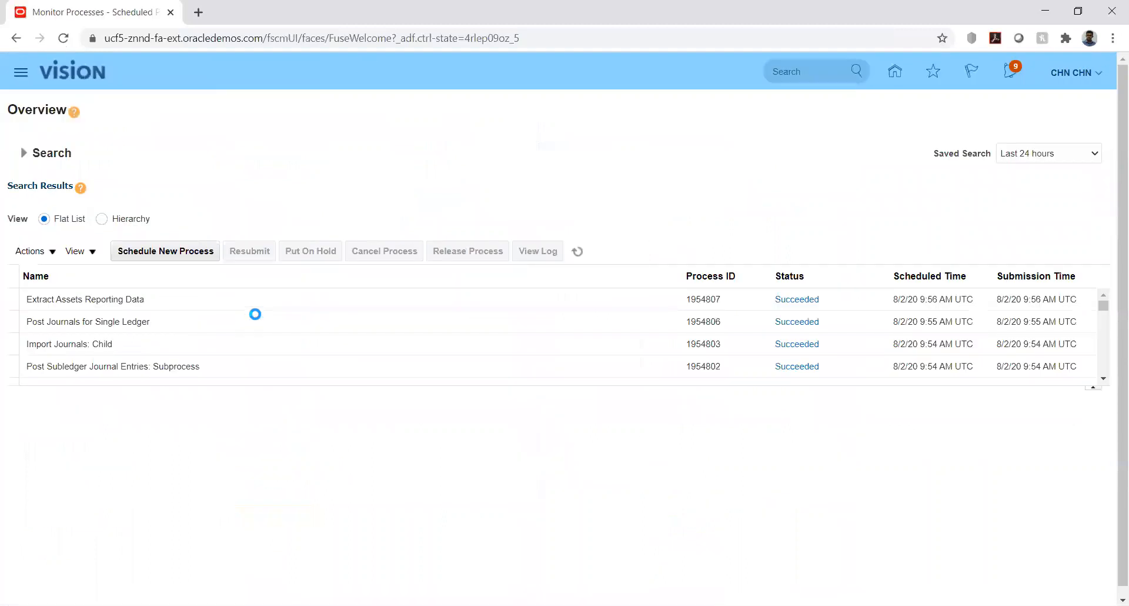
Refresh the scheduled process list repeatedly to monitor the status of Create Accounting and its journal import and posting subprocesses
{"action": "left_click", "coordinate": [579, 253]}
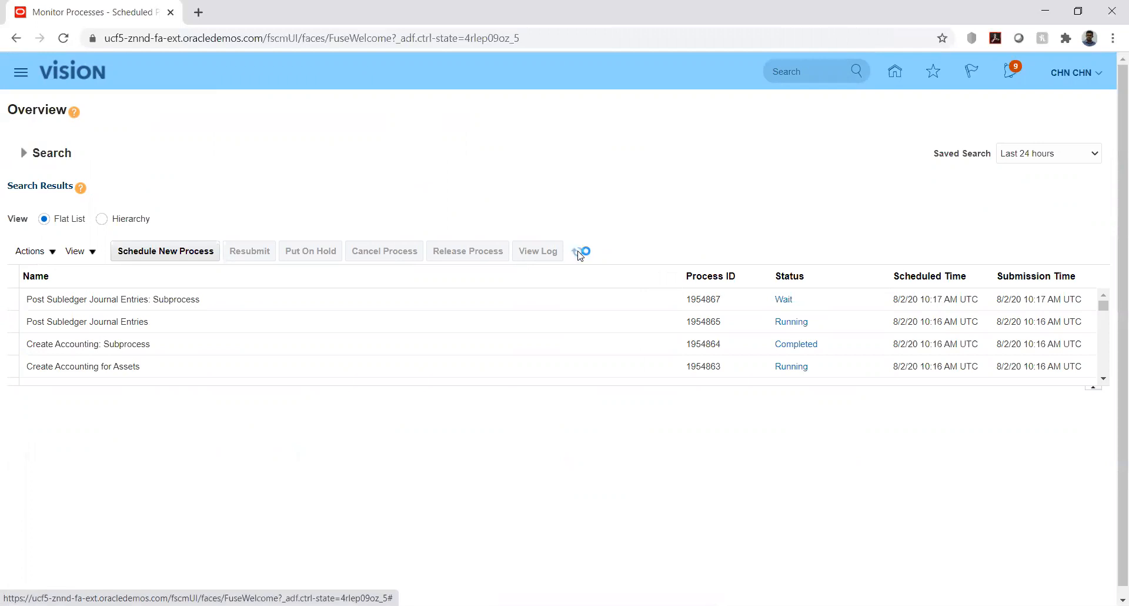
{"action": "left_click", "coordinate": [579, 253]}
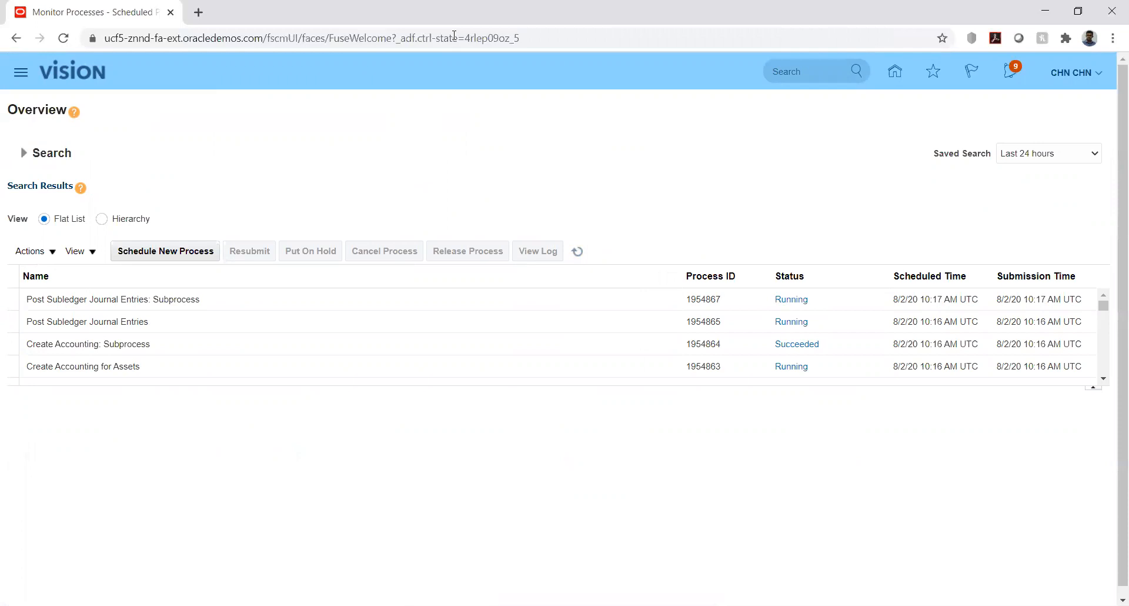
{"action": "left_click", "coordinate": [580, 252]}
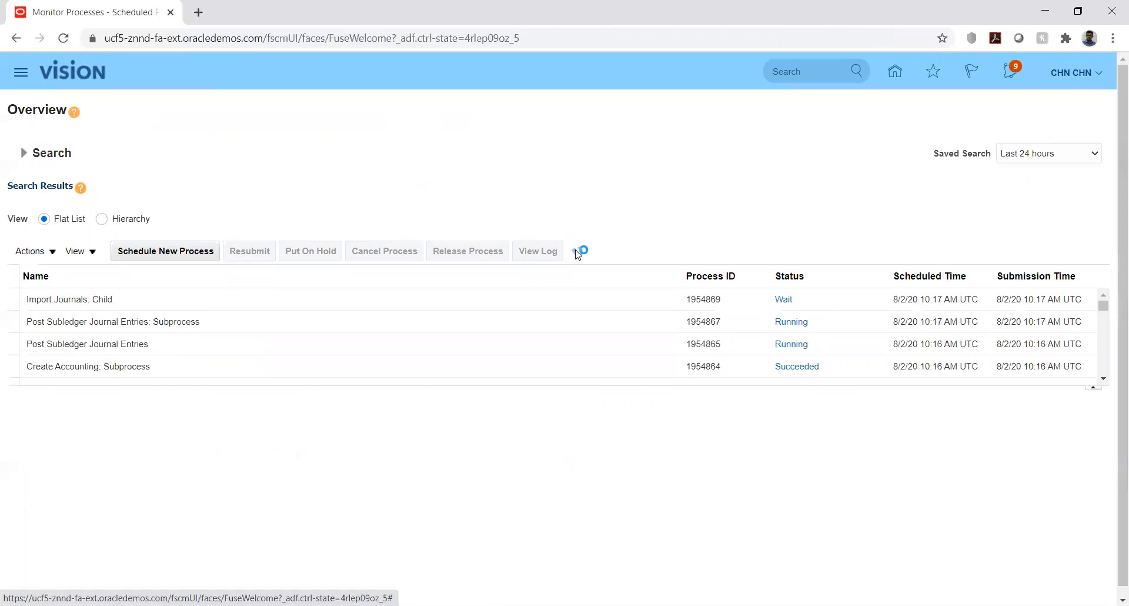
{"action": "left_click", "coordinate": [578, 252]}
{"action": "left_click", "coordinate": [578, 254]}
{"action": "left_click", "coordinate": [578, 254]}
{"action": "left_click", "coordinate": [576, 252]}
{"action": "left_click", "coordinate": [576, 252]}
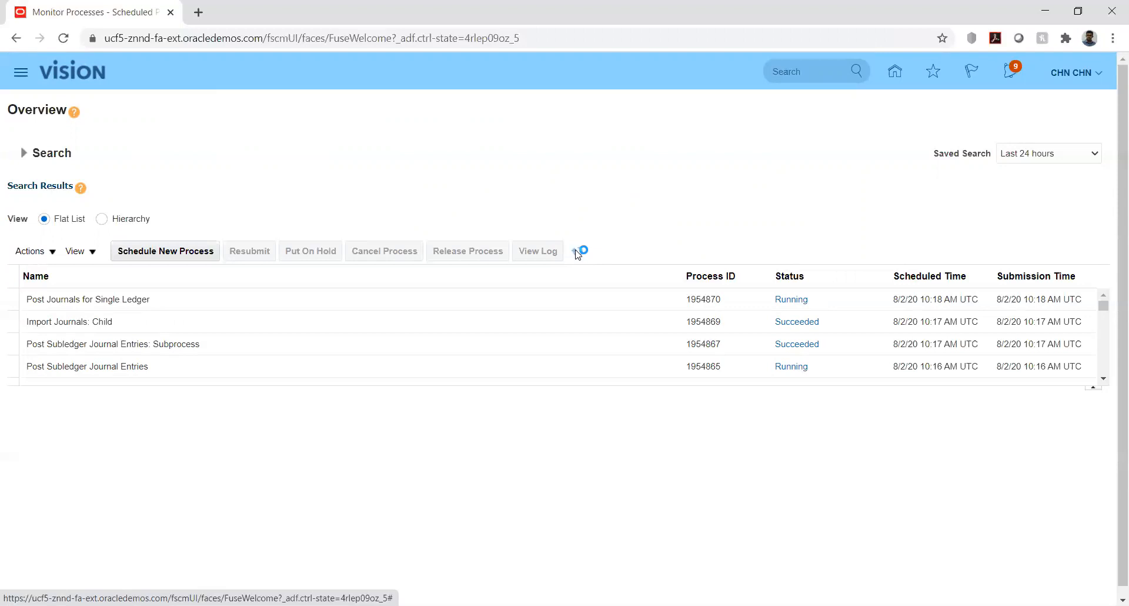
{"action": "left_click", "coordinate": [577, 252]}
{"action": "left_click", "coordinate": [577, 252]}
{"action": "left_click", "coordinate": [577, 253]}
{"action": "left_click", "coordinate": [577, 252]}
{"action": "left_click", "coordinate": [577, 253]}
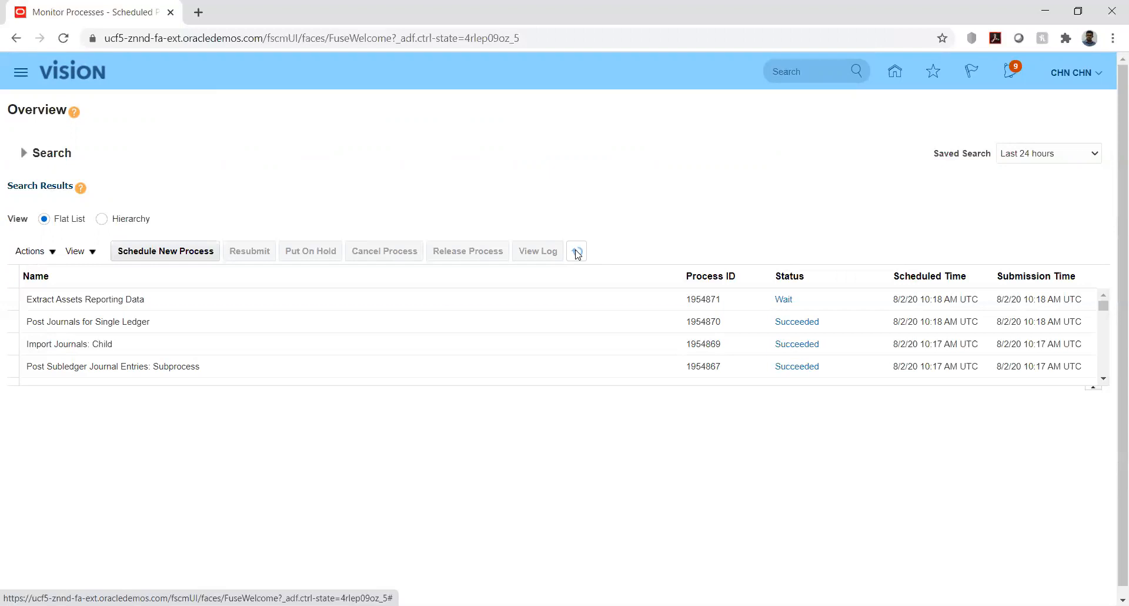
{"action": "left_click", "coordinate": [577, 253]}
{"action": "left_click", "coordinate": [577, 253]}
Return to the home page and open the Assets work area under Fixed Assets
{"action": "left_click", "coordinate": [895, 73]}
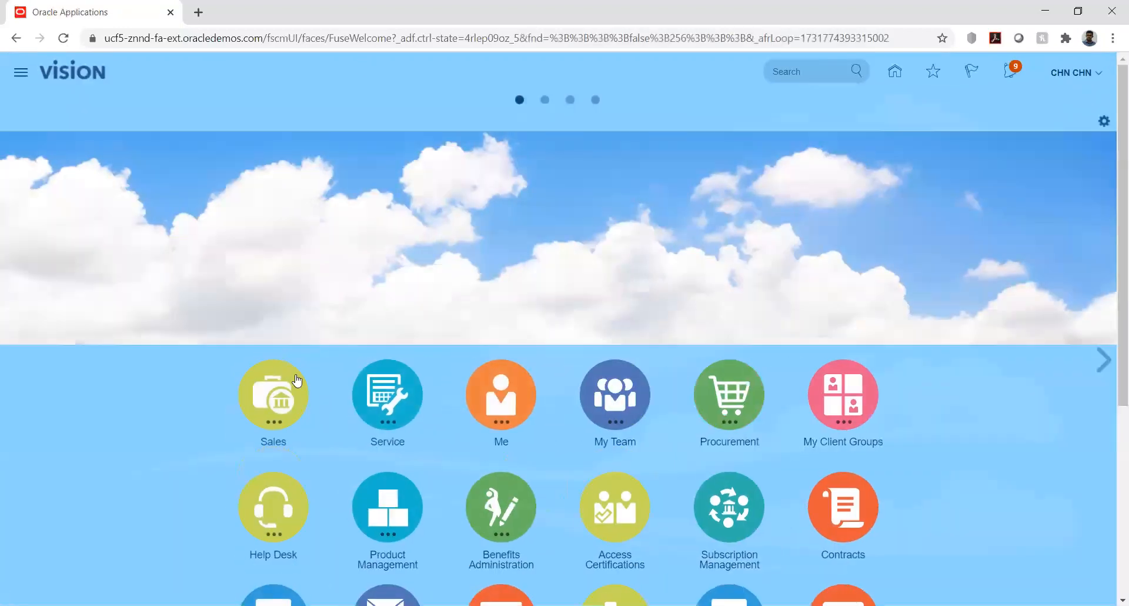
{"action": "scroll", "coordinate": [229, 390], "scroll_direction": "down", "scroll_amount": 5}
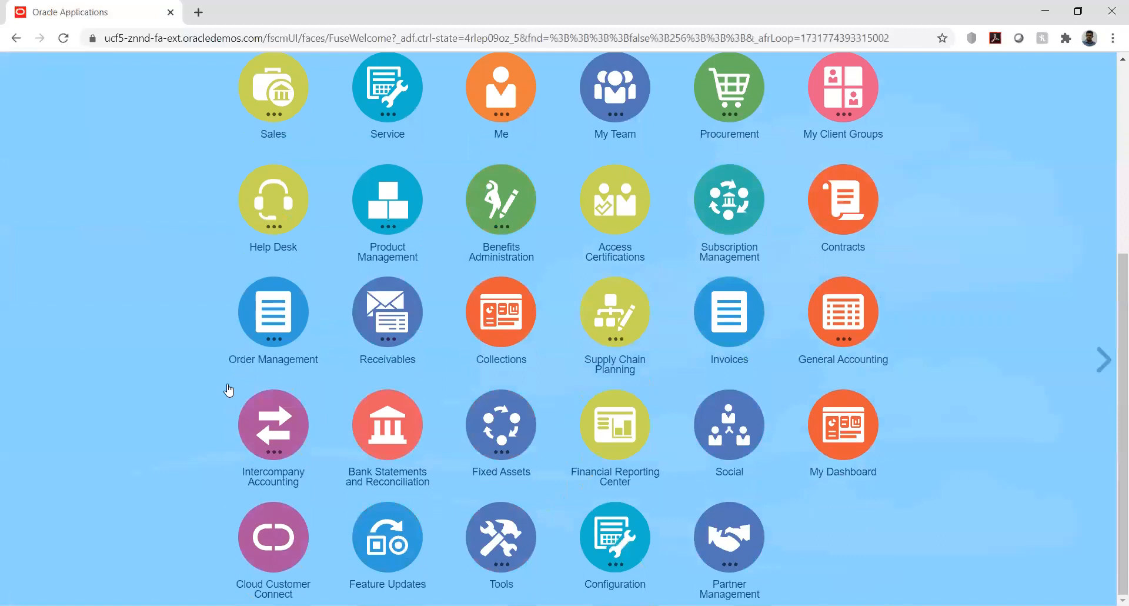
{"action": "left_click", "coordinate": [502, 420]}
{"action": "left_click", "coordinate": [460, 509]}
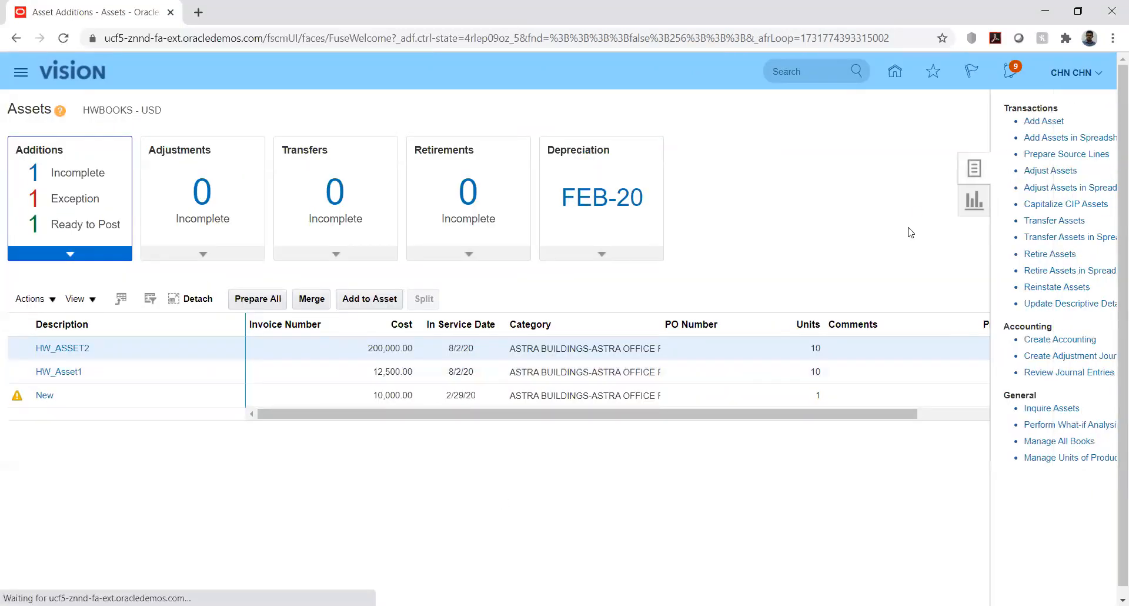
Reopen Asset Inquiry and look up the HWBOOKS assets of category ASTRA BUILDINGS-ASTRA OFFICE PREMISE again
{"action": "left_click", "coordinate": [986, 408]}
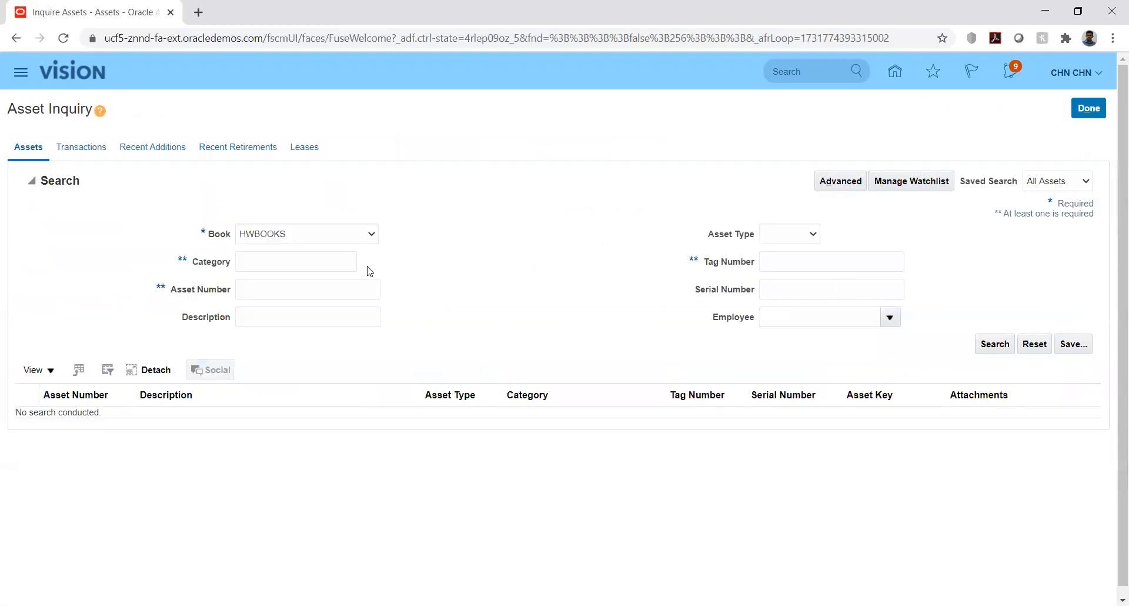
{"action": "left_click", "coordinate": [351, 263]}
{"action": "type", "text": "ASTRA BUILDINGS-ASTRA OFFICE PREMISES"}
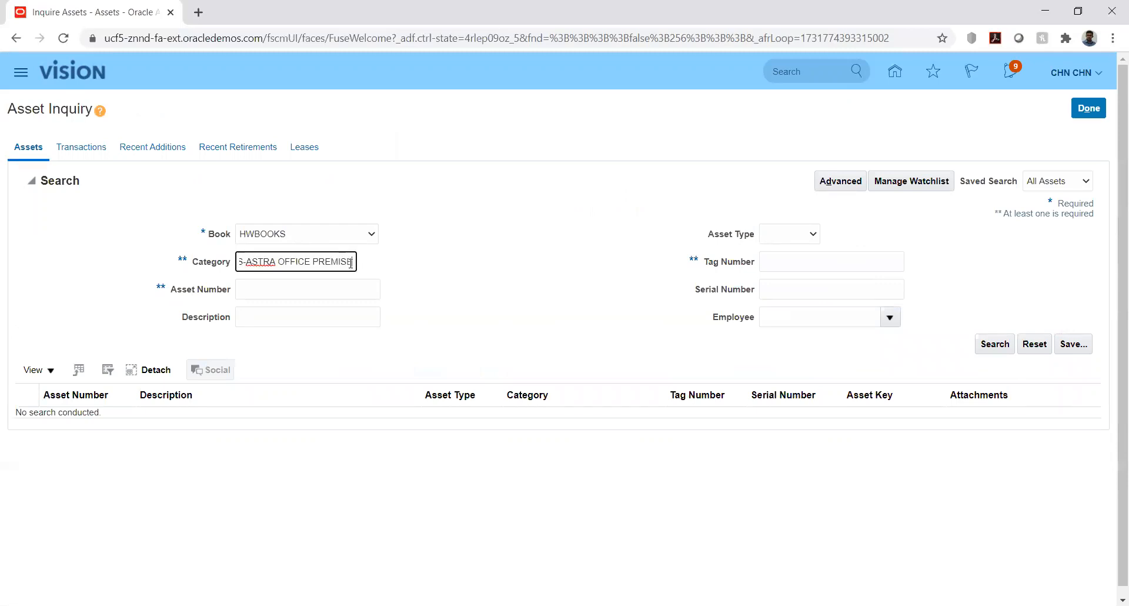
{"action": "left_click", "coordinate": [994, 342]}
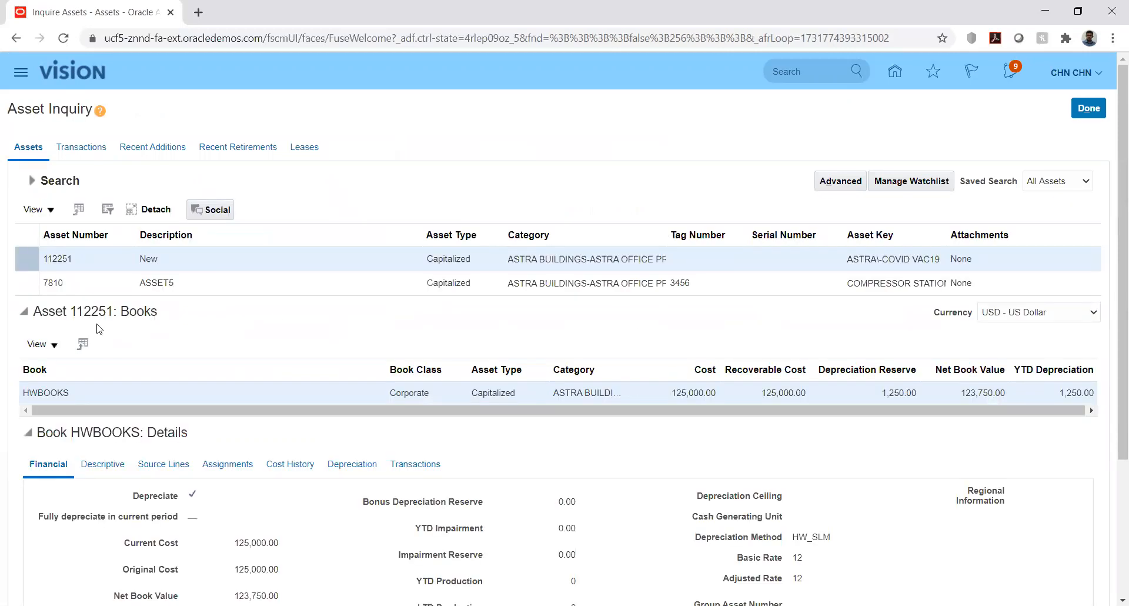
Select ASSET5 in the inquiry results and display its adjustment transaction in the HWBOOKS transaction history
{"action": "left_click", "coordinate": [94, 283]}
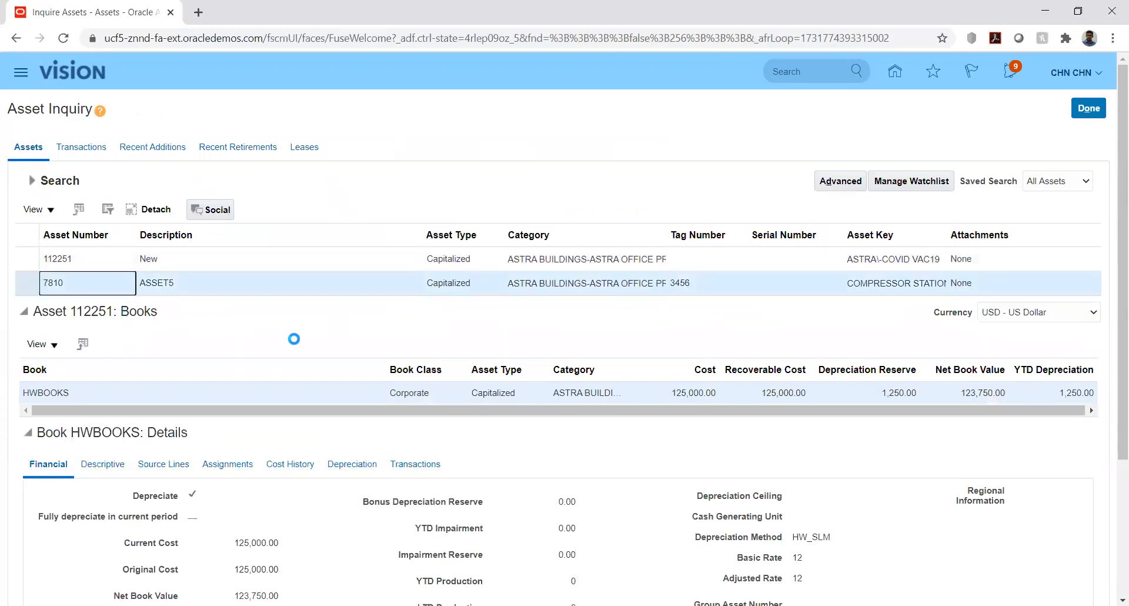
{"action": "scroll", "coordinate": [291, 335], "scroll_direction": "down", "scroll_amount": 2}
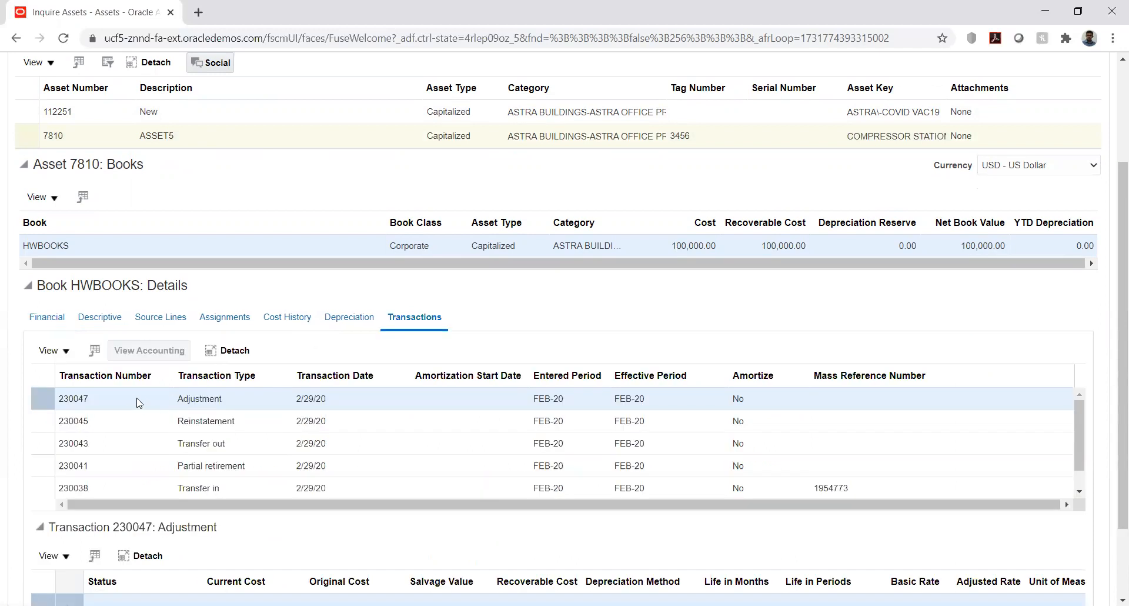
{"action": "left_click", "coordinate": [131, 398]}
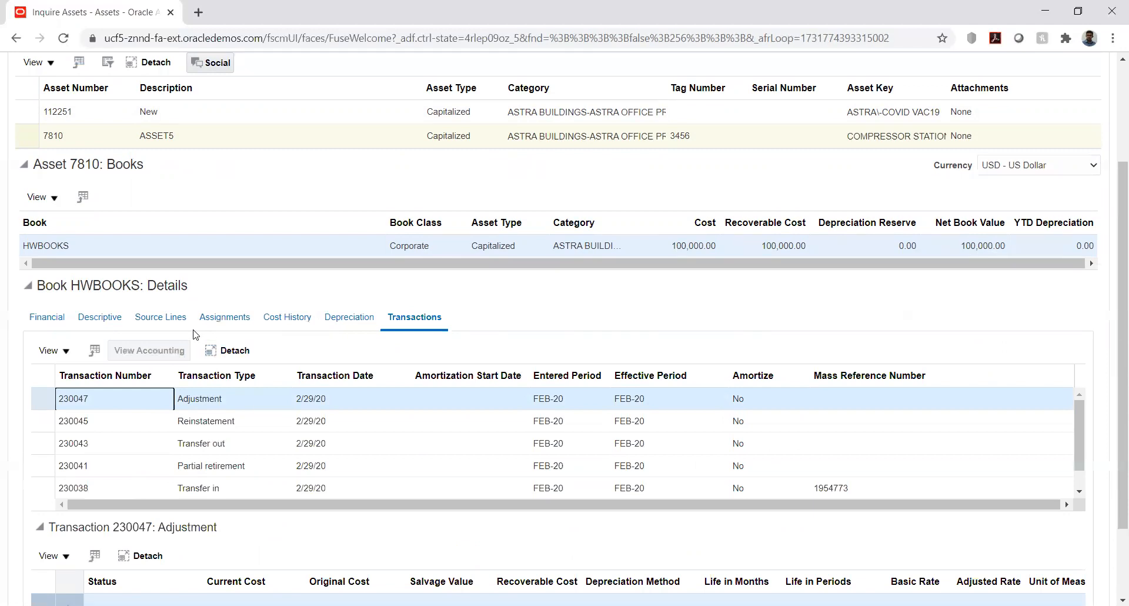
{"action": "left_click", "coordinate": [208, 400]}
{"action": "scroll", "coordinate": [517, 312], "scroll_direction": "down", "scroll_amount": 2}
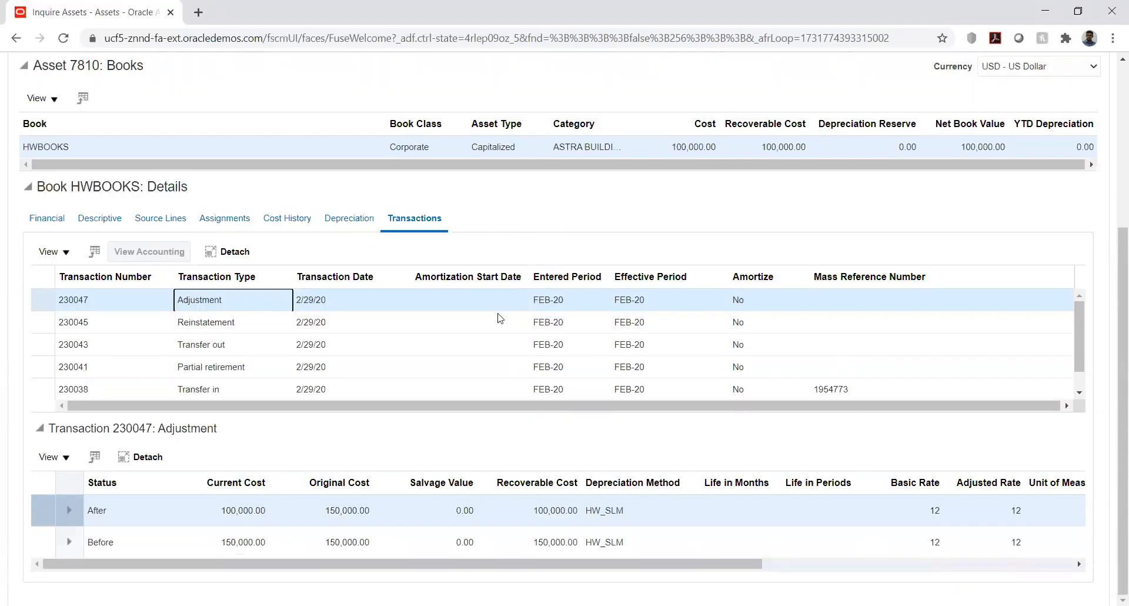
Compare ASSET5's reinstatement transaction, reselect the adjustment and view its accounting lines
{"action": "left_click", "coordinate": [196, 323]}
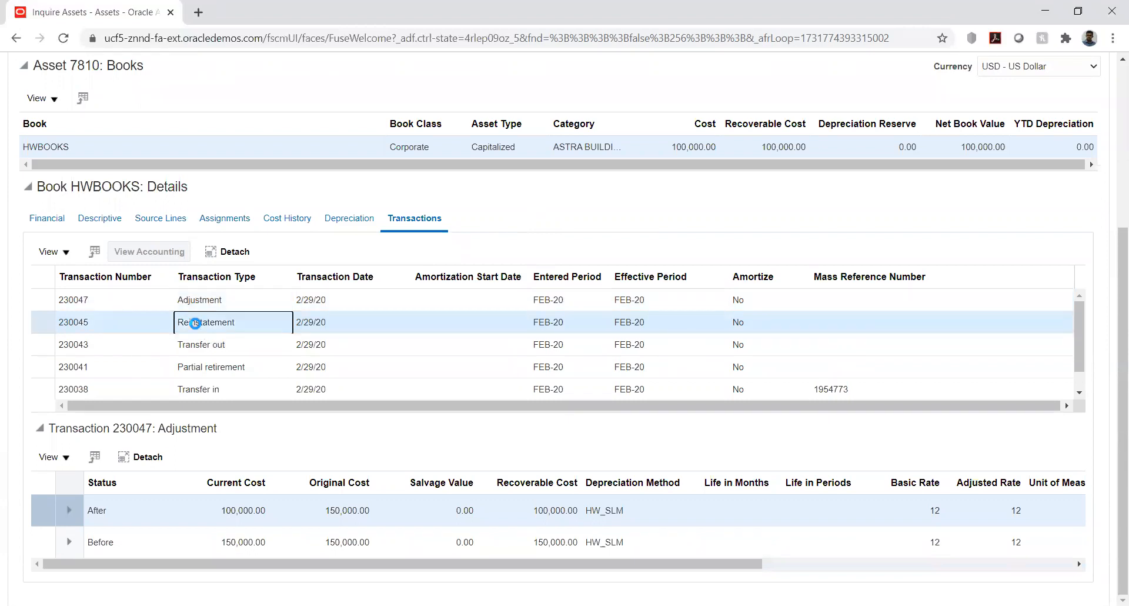
{"action": "left_click", "coordinate": [130, 318]}
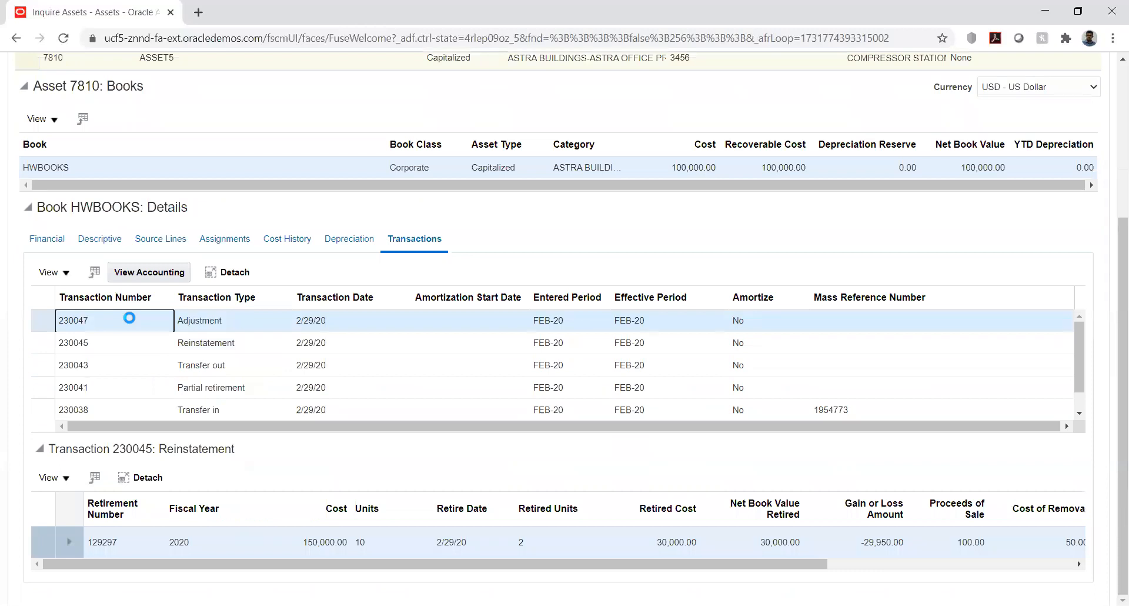
{"action": "left_click", "coordinate": [157, 274]}
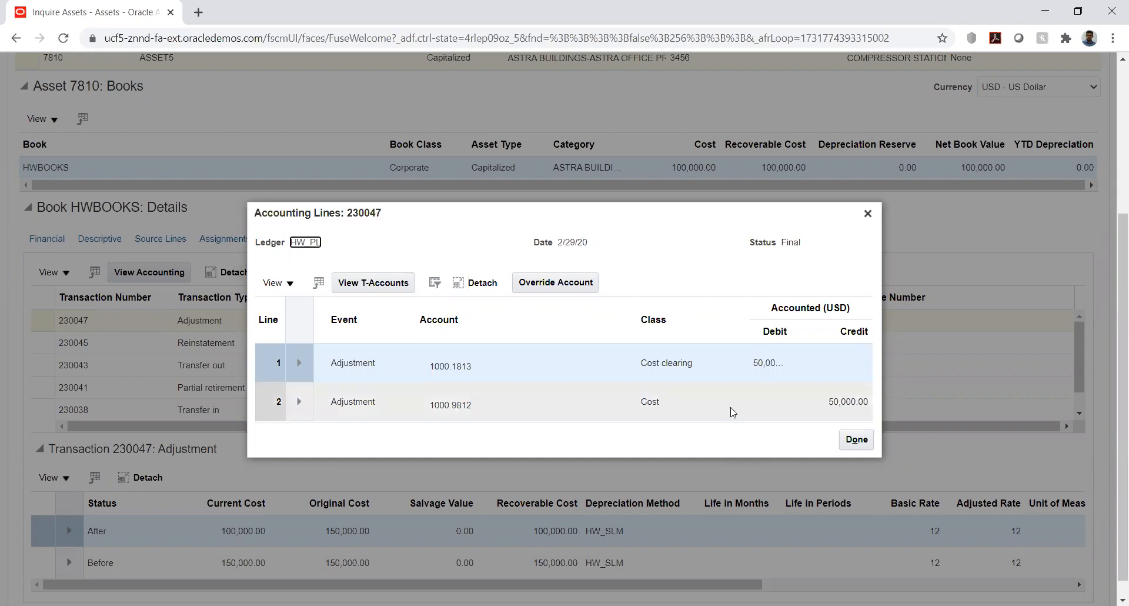
{"action": "left_click", "coordinate": [856, 441]}
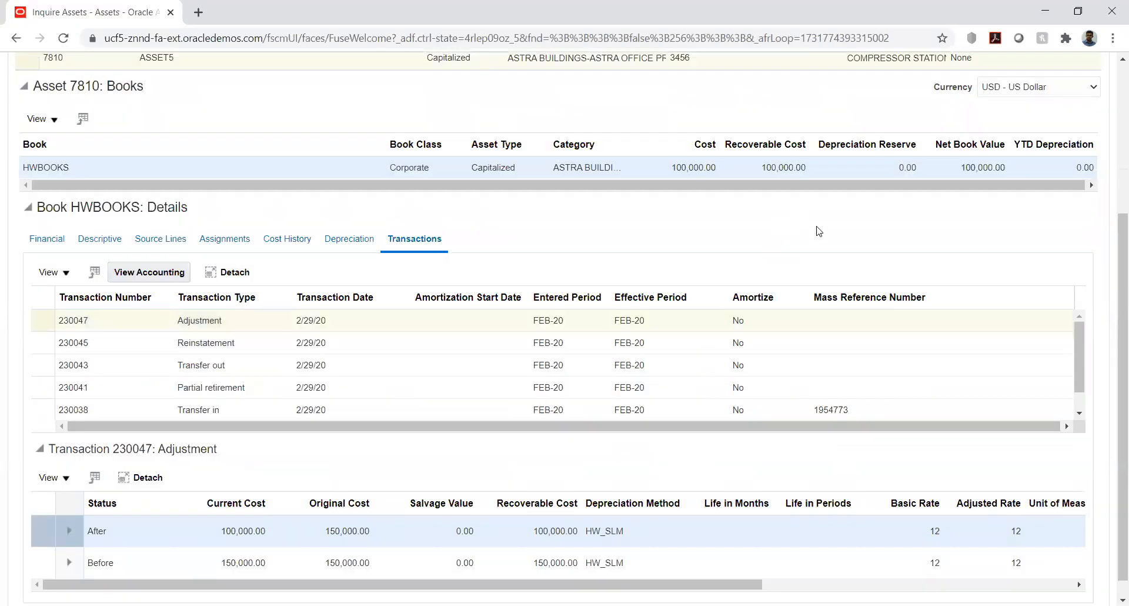
Return to the Assets work area and review the incomplete and ready-to-post additions and the pending adjustments
{"action": "left_click_drag", "start_coordinate": [1113, 235], "coordinate": [1113, 65]}
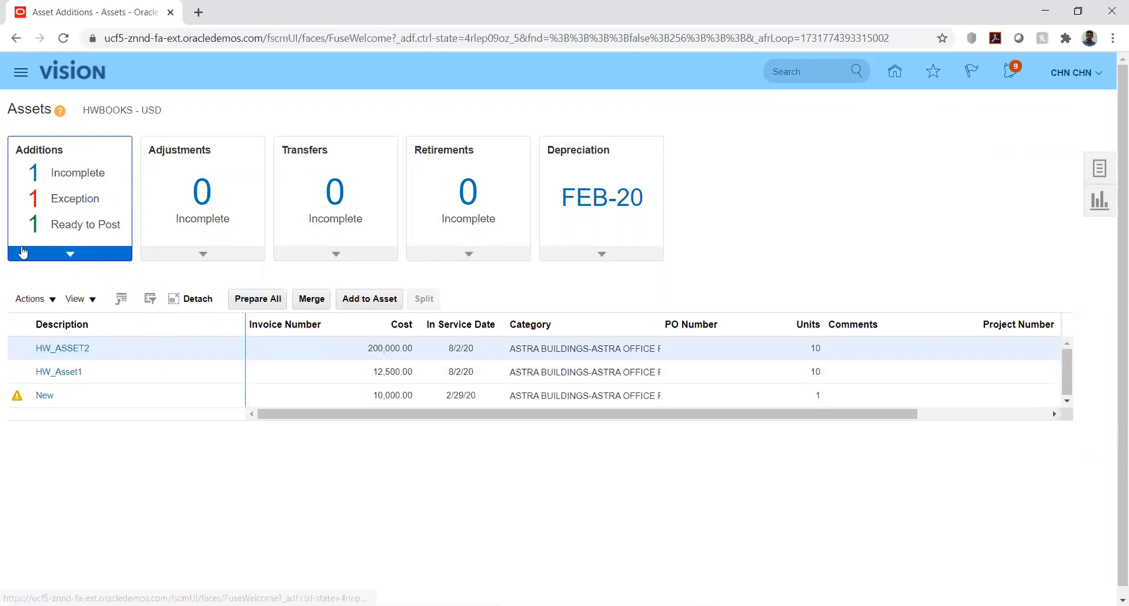
{"action": "left_click", "coordinate": [71, 172]}
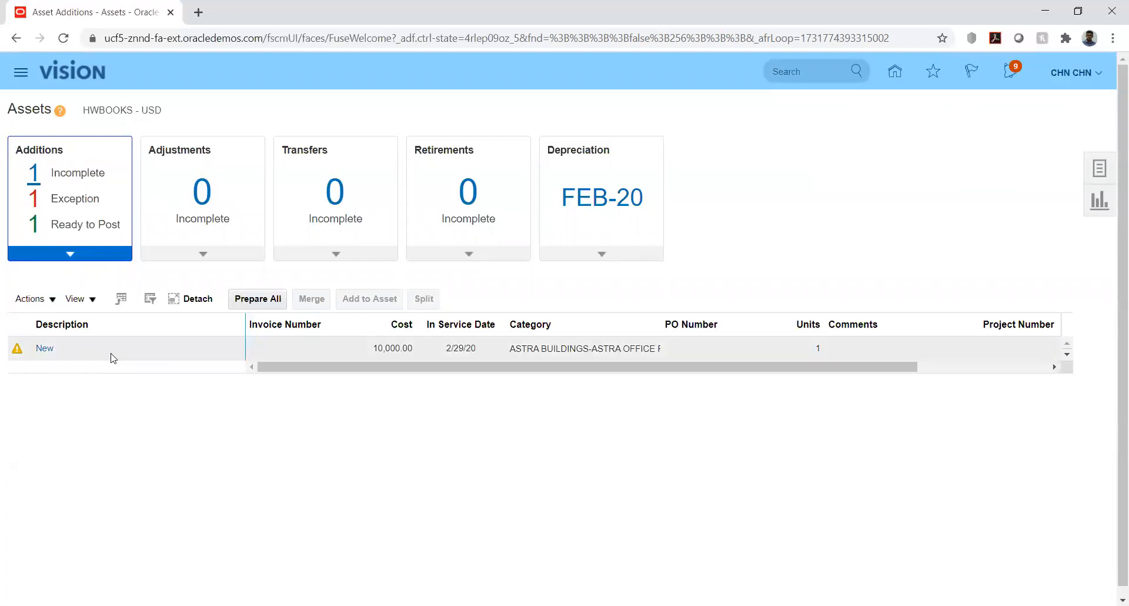
{"action": "left_click", "coordinate": [64, 226]}
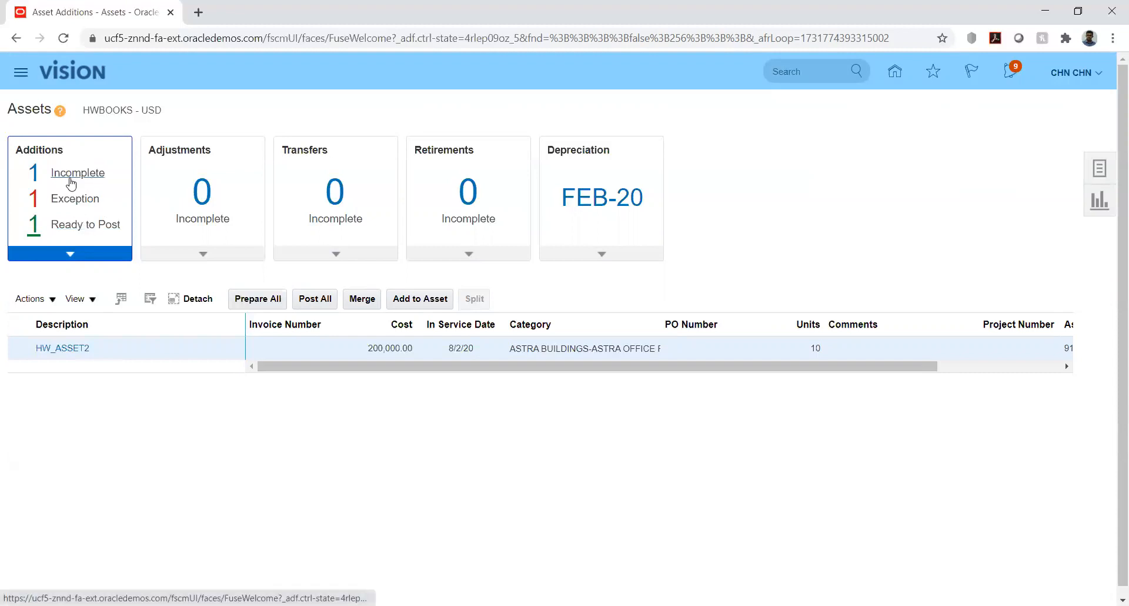
{"action": "left_click", "coordinate": [220, 256]}
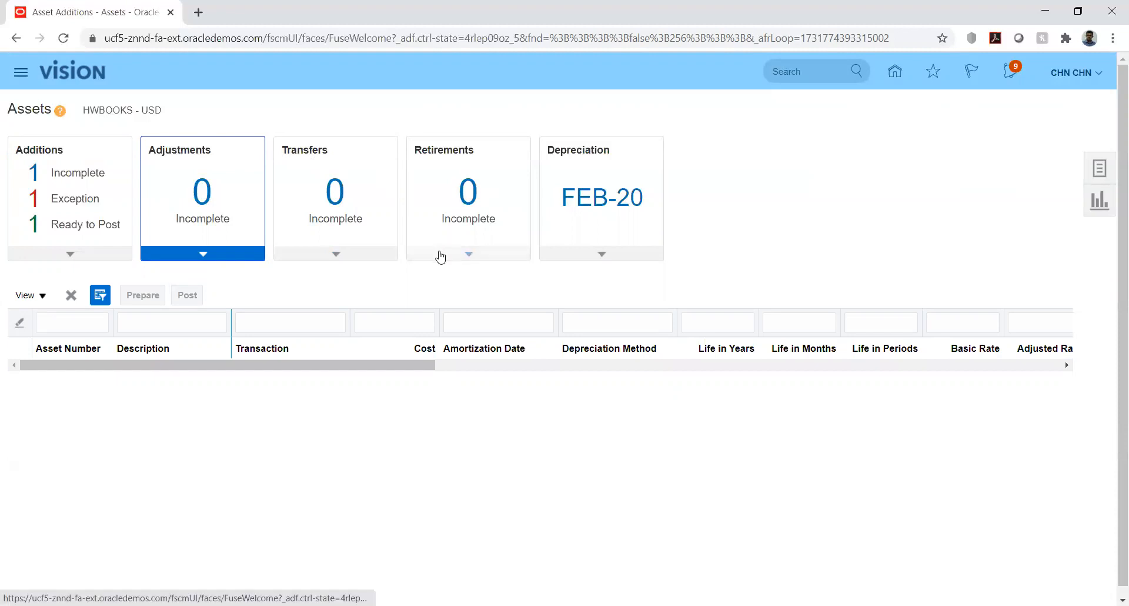
Close the FEB-20 depreciation period for the HWBOOKS book and confirm the submission
{"action": "left_click", "coordinate": [601, 260]}
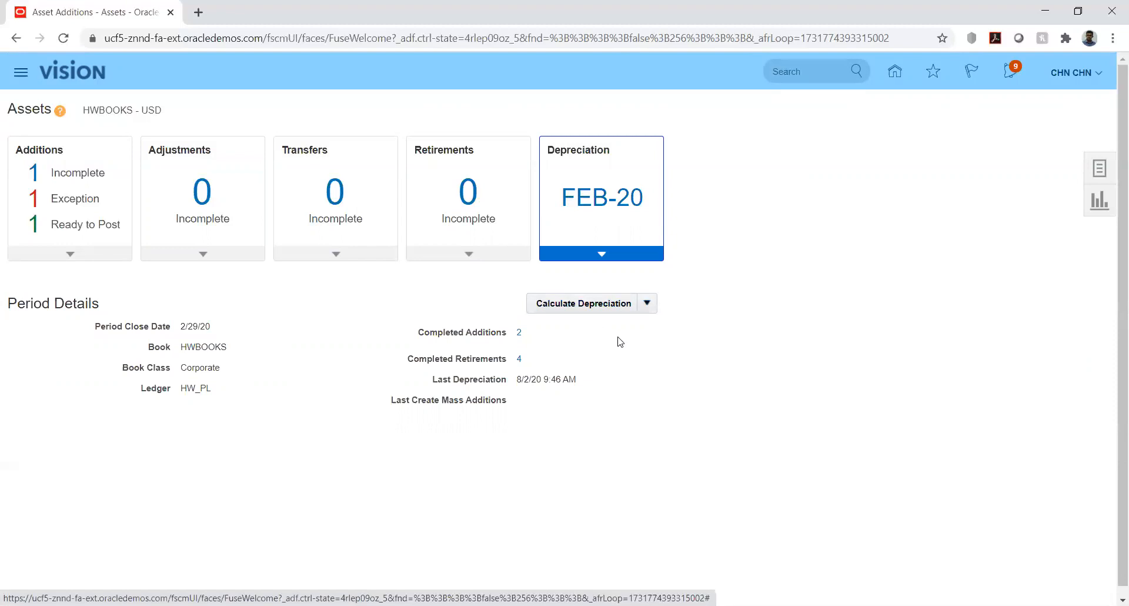
{"action": "left_click", "coordinate": [648, 304]}
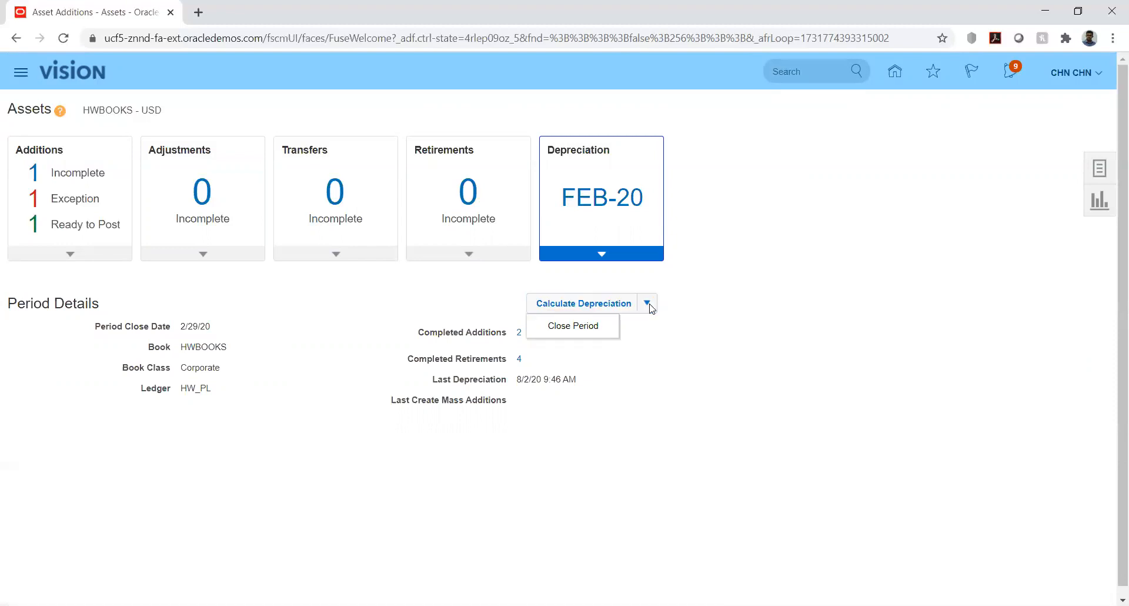
{"action": "left_click", "coordinate": [572, 332]}
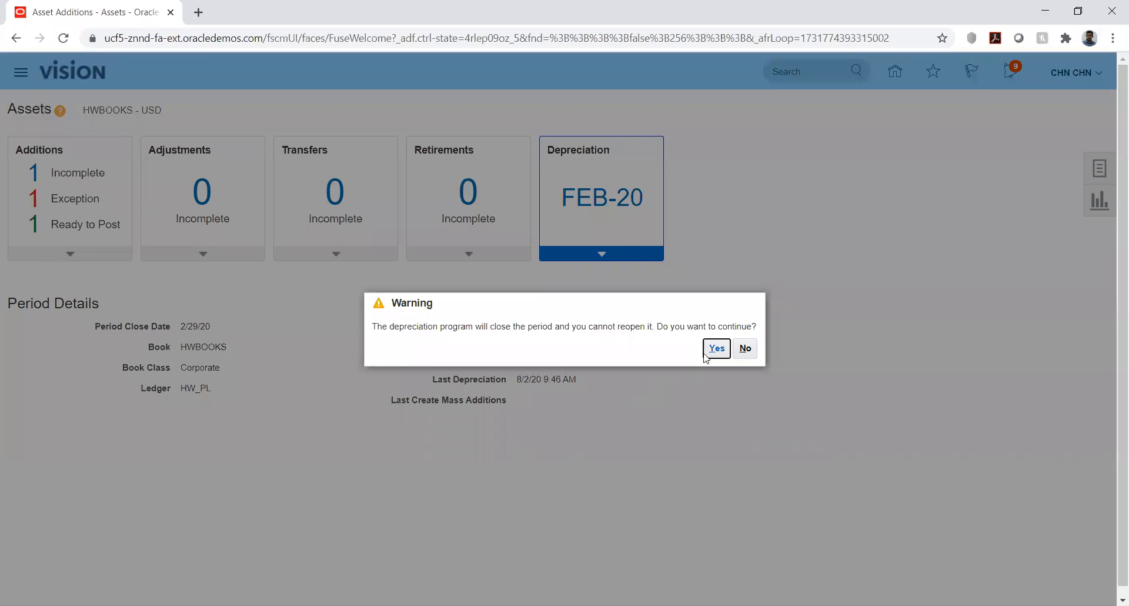
{"action": "left_click", "coordinate": [716, 348]}
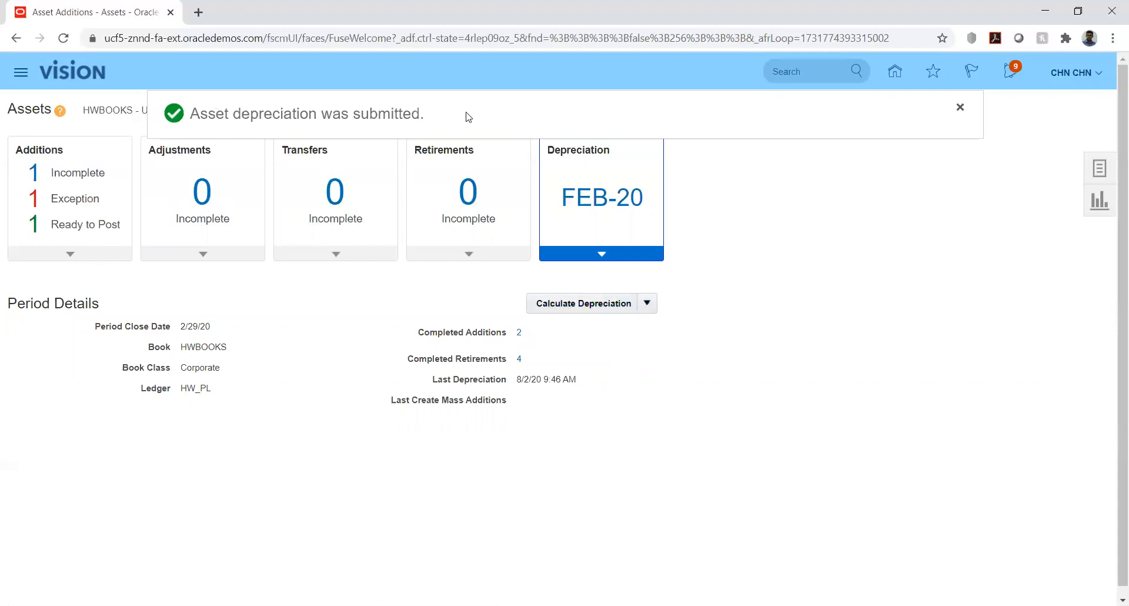
{"action": "left_click", "coordinate": [960, 107]}
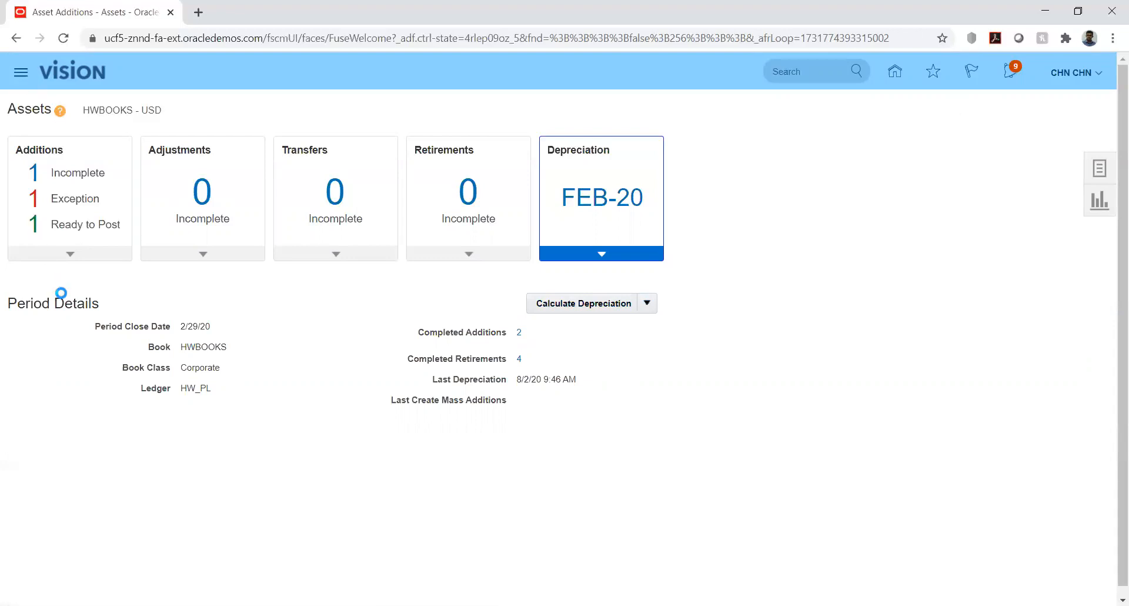
Open the Scheduled Processes overview and refresh it repeatedly to monitor Calculate Depreciation and Extract Assets Reporting Data
{"action": "scroll", "coordinate": [674, 320], "scroll_direction": "down", "scroll_amount": 1}
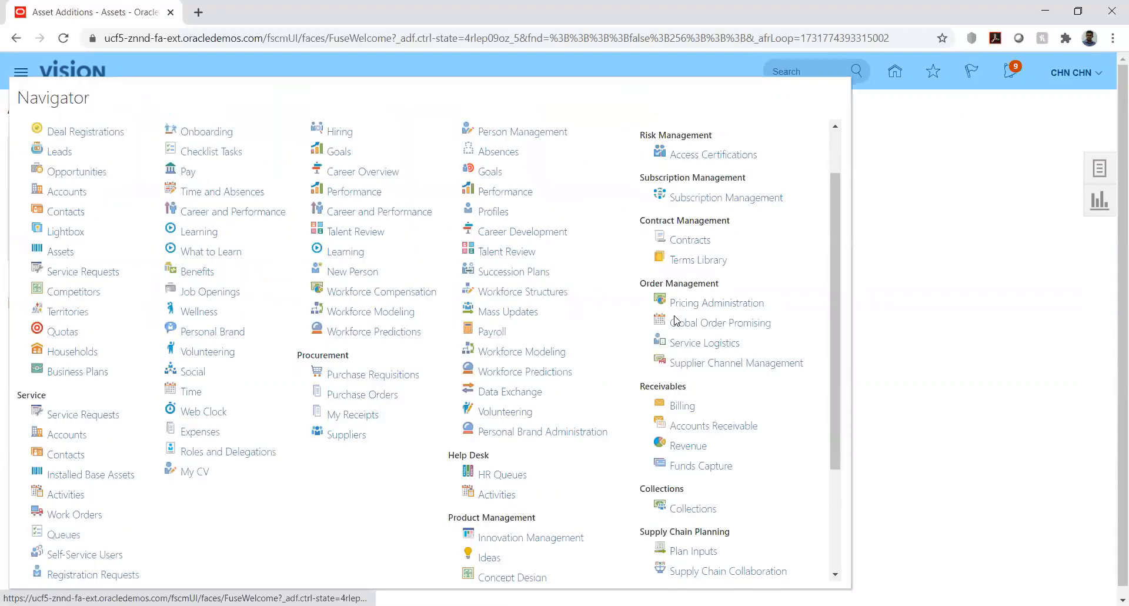
{"action": "scroll", "coordinate": [674, 321], "scroll_direction": "down", "scroll_amount": 3}
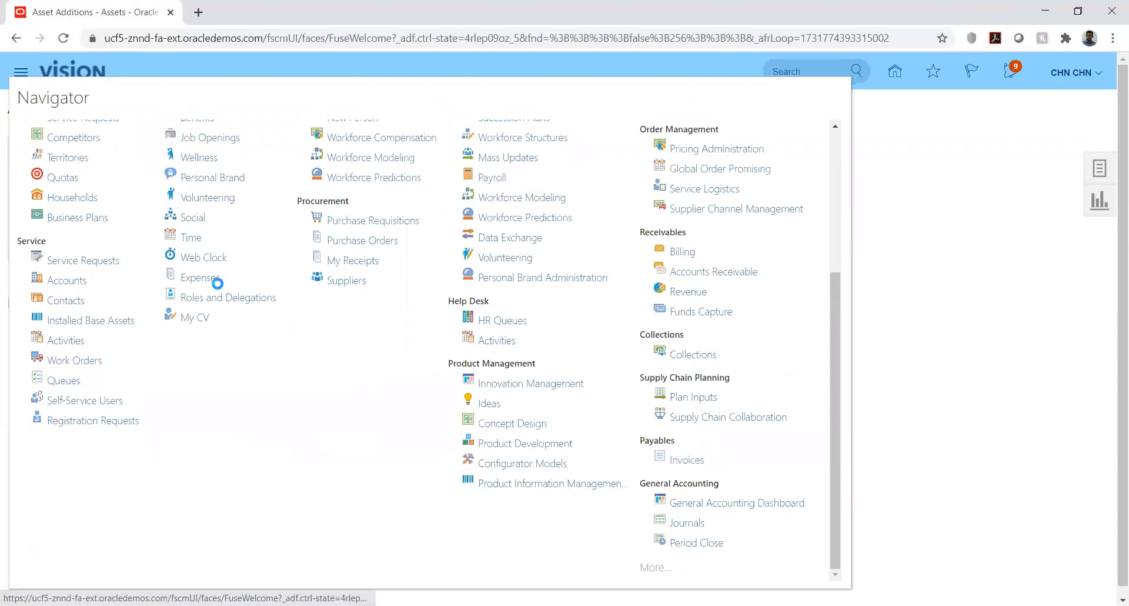
{"action": "left_click", "coordinate": [263, 315]}
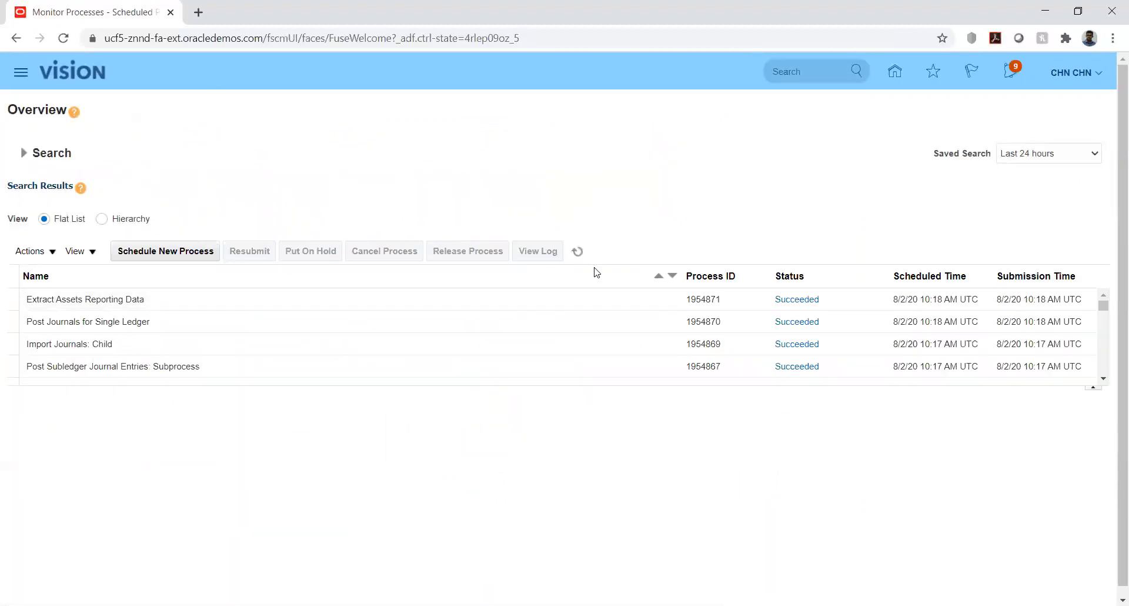
{"action": "left_click", "coordinate": [578, 252]}
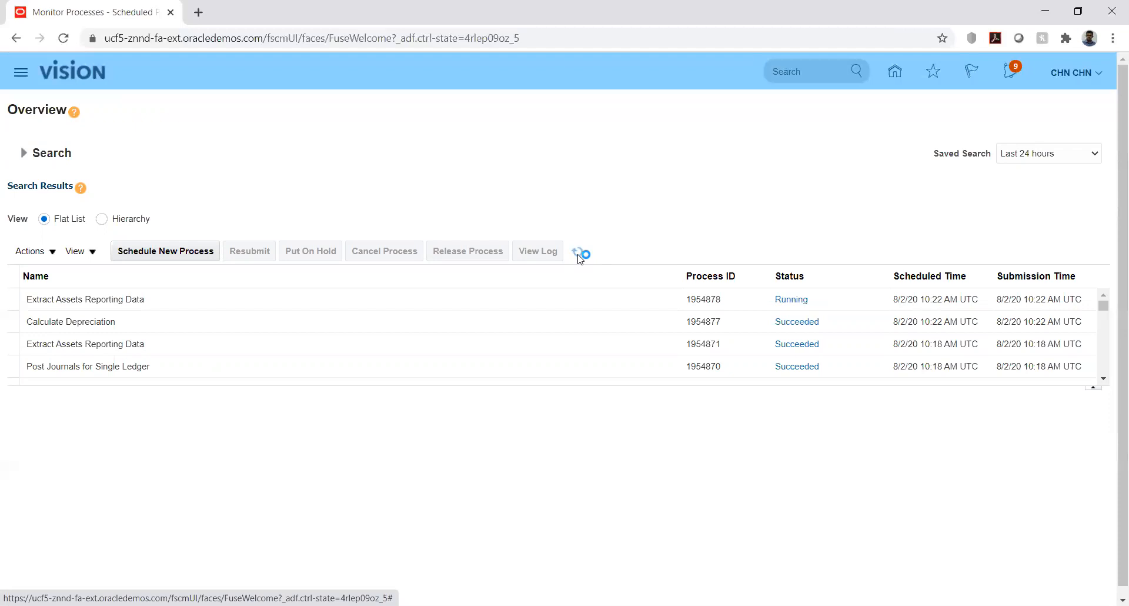
{"action": "left_click", "coordinate": [579, 255]}
{"action": "left_click", "coordinate": [579, 258]}
{"action": "left_click", "coordinate": [579, 258]}
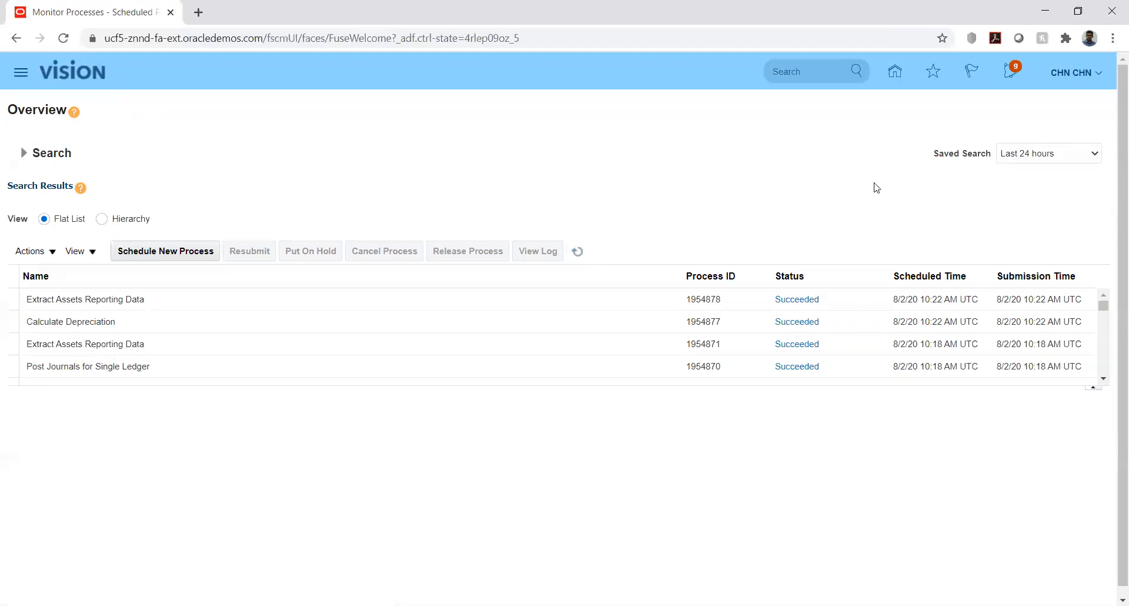
Go back to the home page and reopen the Assets work area under Fixed Assets
{"action": "left_click", "coordinate": [895, 72]}
{"action": "scroll", "coordinate": [306, 404], "scroll_direction": "down", "scroll_amount": 1}
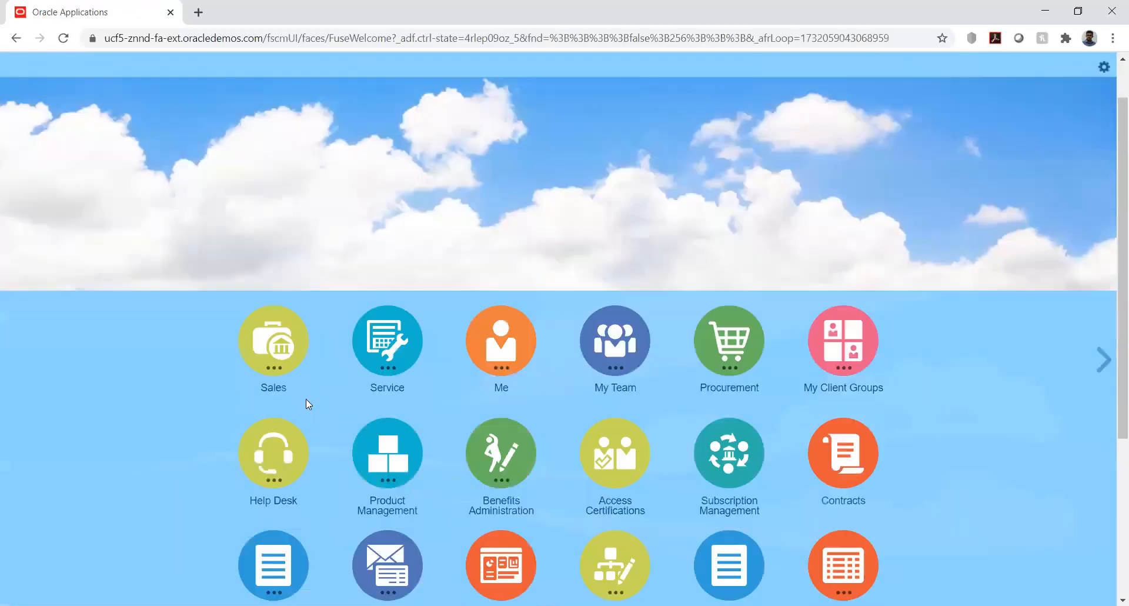
{"action": "scroll", "coordinate": [306, 404], "scroll_direction": "down", "scroll_amount": 4}
{"action": "left_click", "coordinate": [504, 442]}
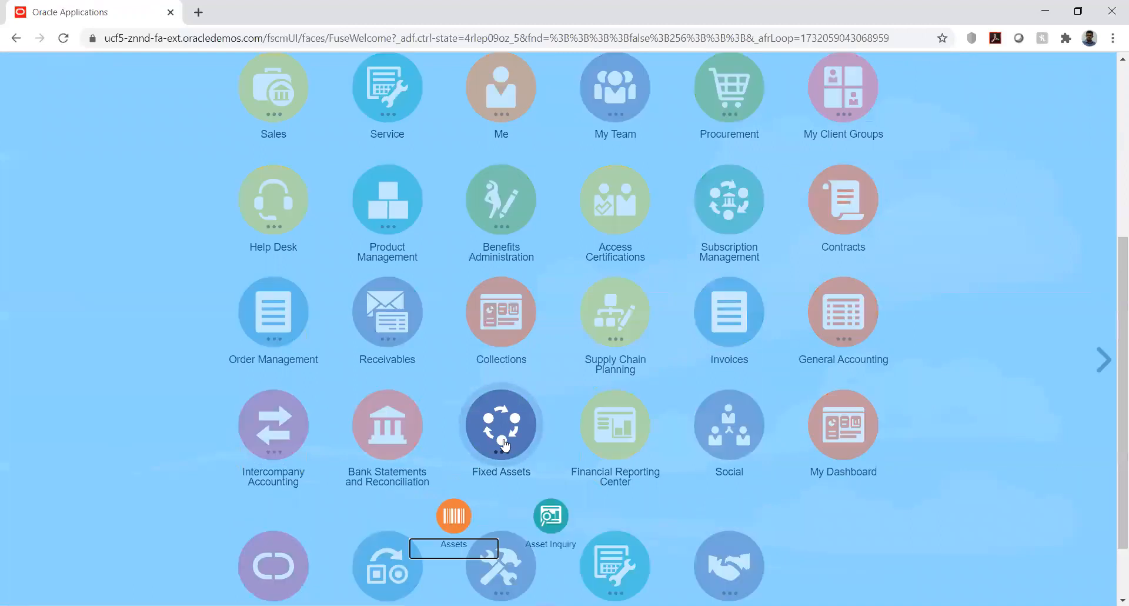
{"action": "left_click", "coordinate": [452, 523]}
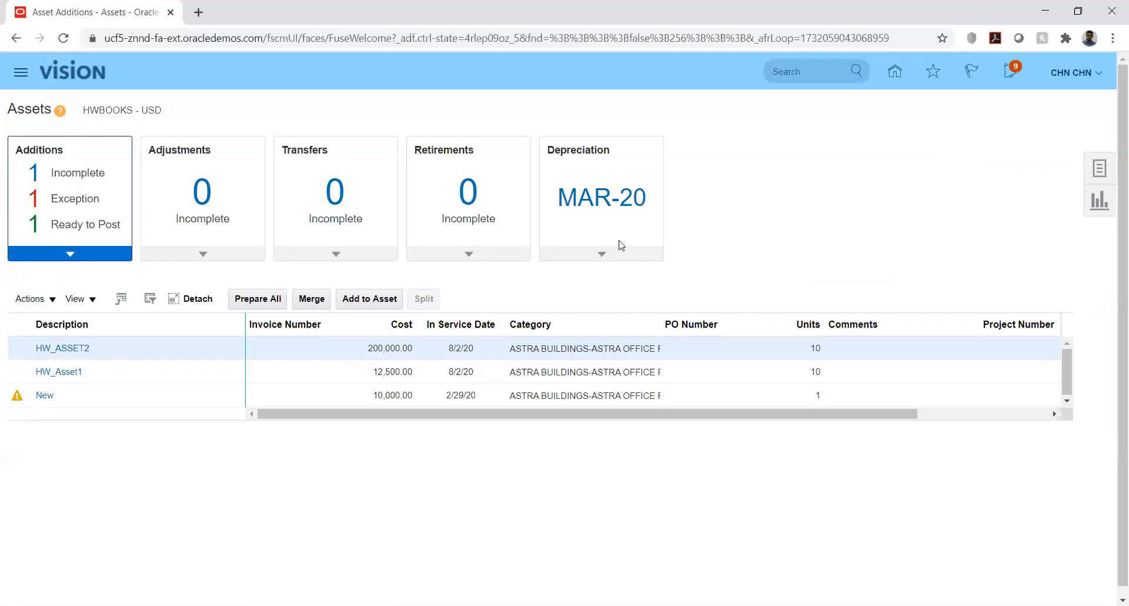
Examine the depreciation details of the MAR-20 period, its period-closing option and the list of available asset tasks
{"action": "left_click", "coordinate": [601, 256]}
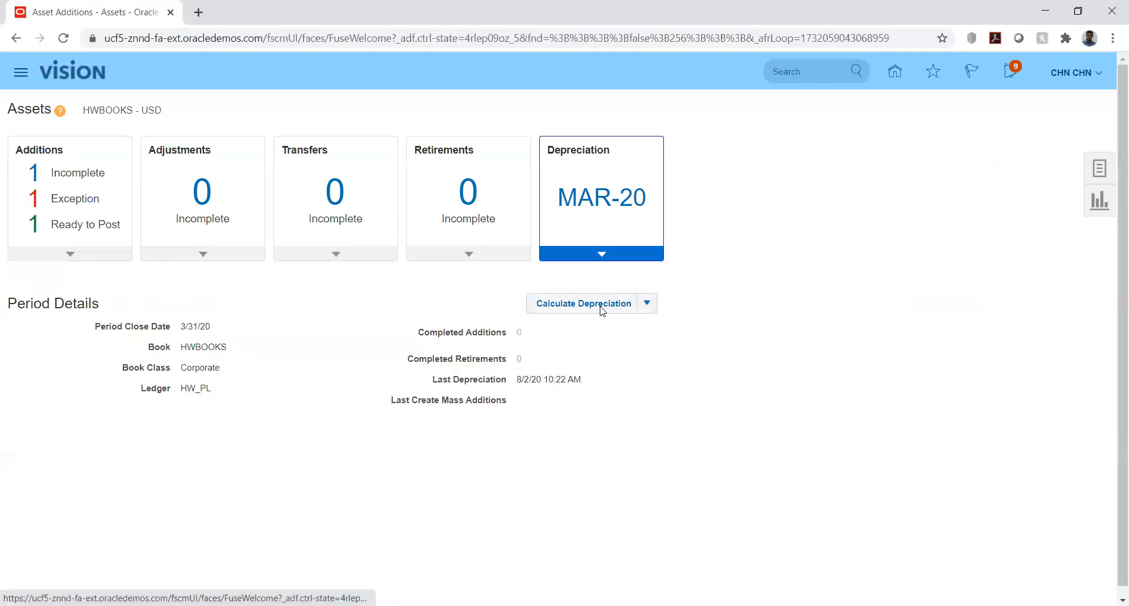
{"action": "left_click", "coordinate": [648, 305]}
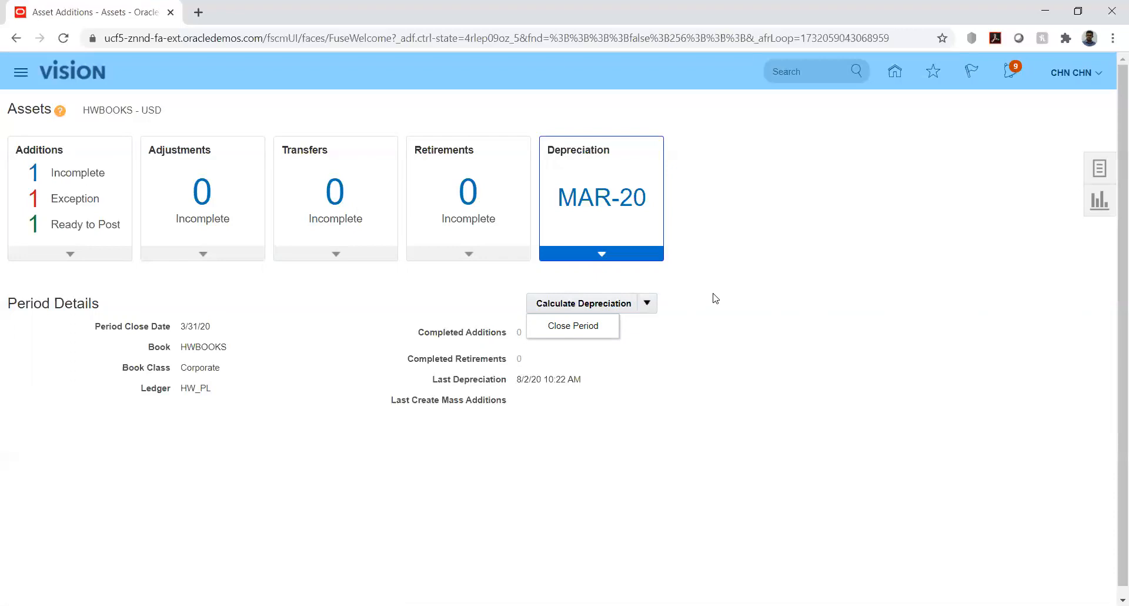
{"action": "left_click", "coordinate": [742, 240]}
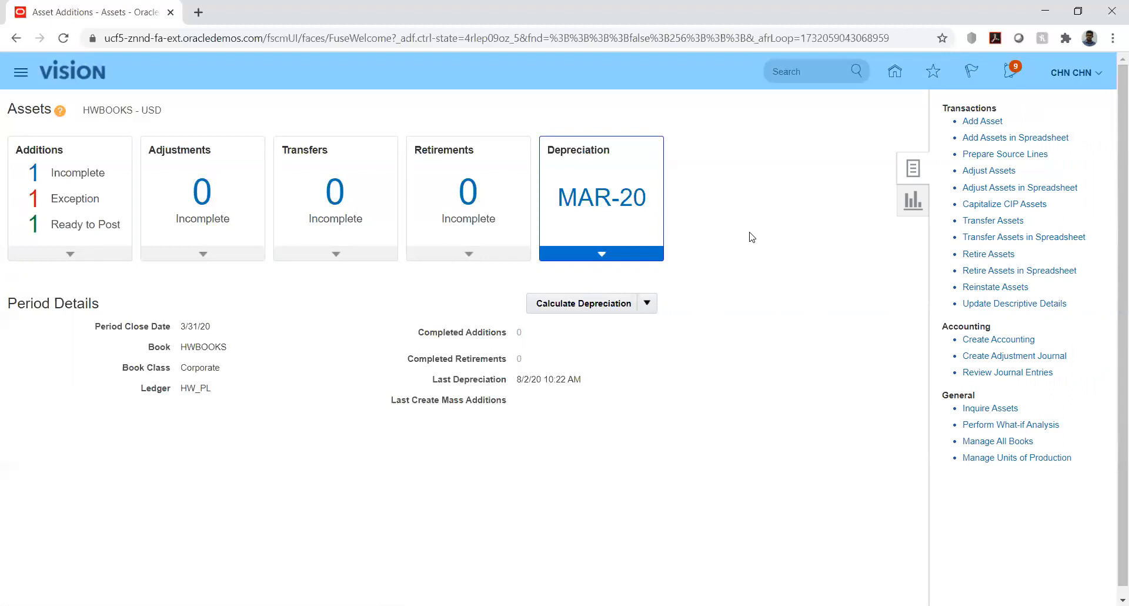
{"action": "left_click", "coordinate": [625, 424]}
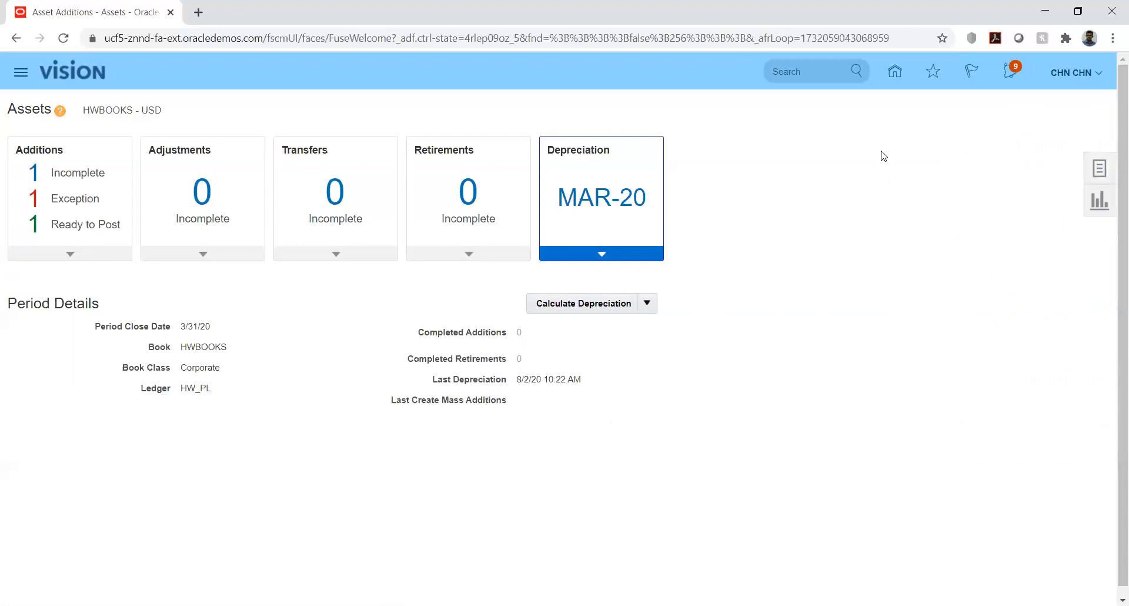